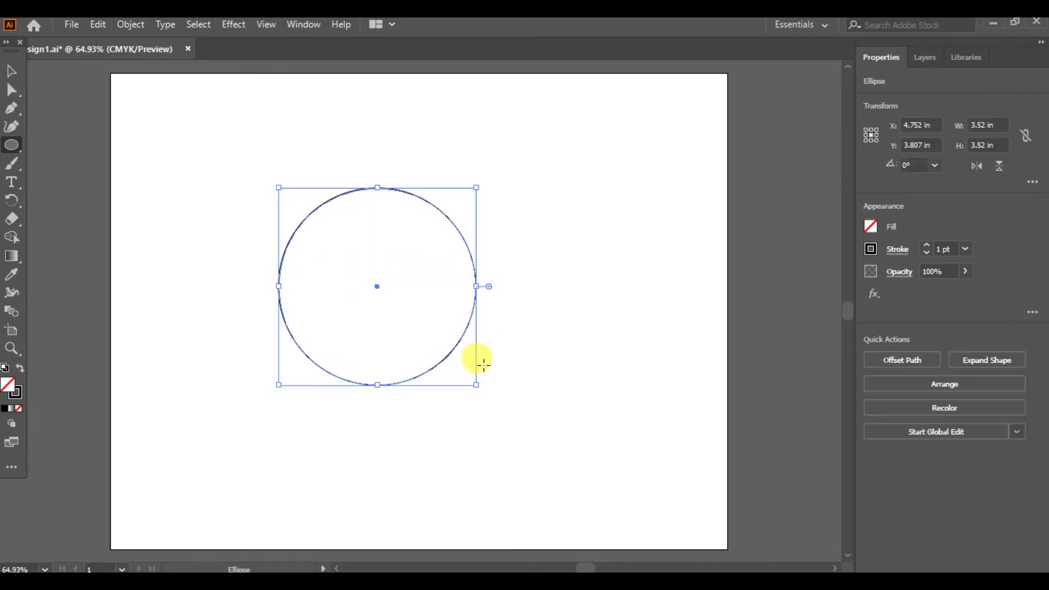
# Step: Duplicate the circle by copying it and pasting the copy onto the artboard
pyautogui.click(99, 25)
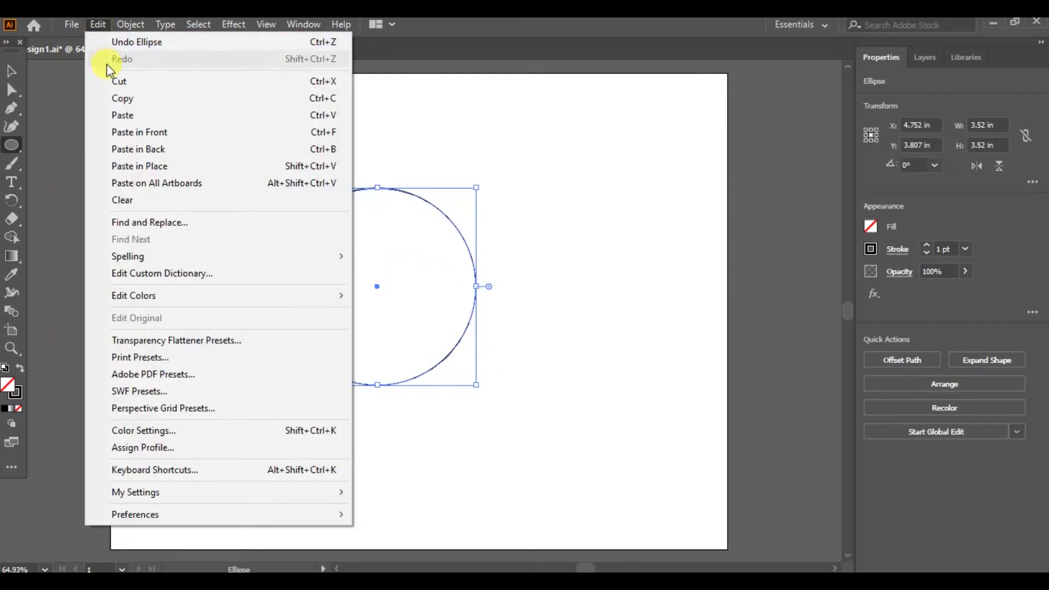
pyautogui.click(119, 99)
pyautogui.click(98, 25)
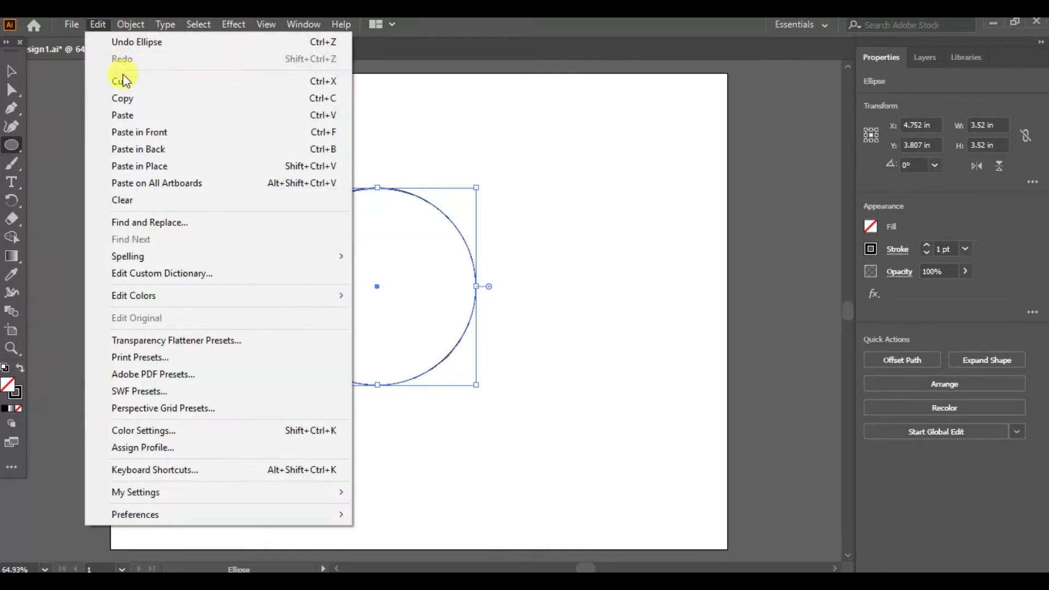
pyautogui.click(132, 110)
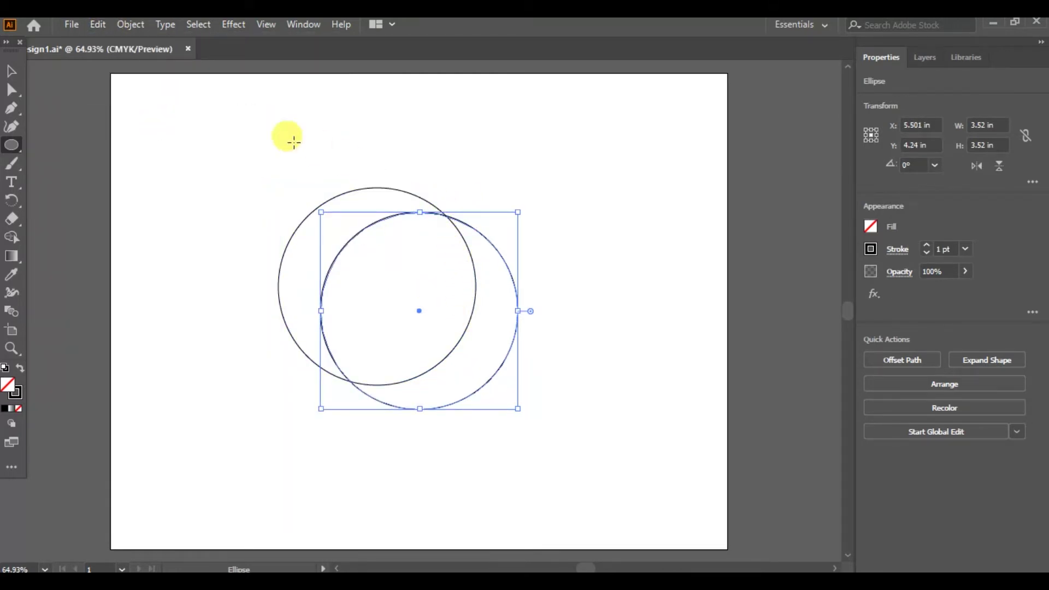
# Step: Move the copied circle level with the original, offset about 0.62 in to its right so the two overlap
pyautogui.click(11, 71)
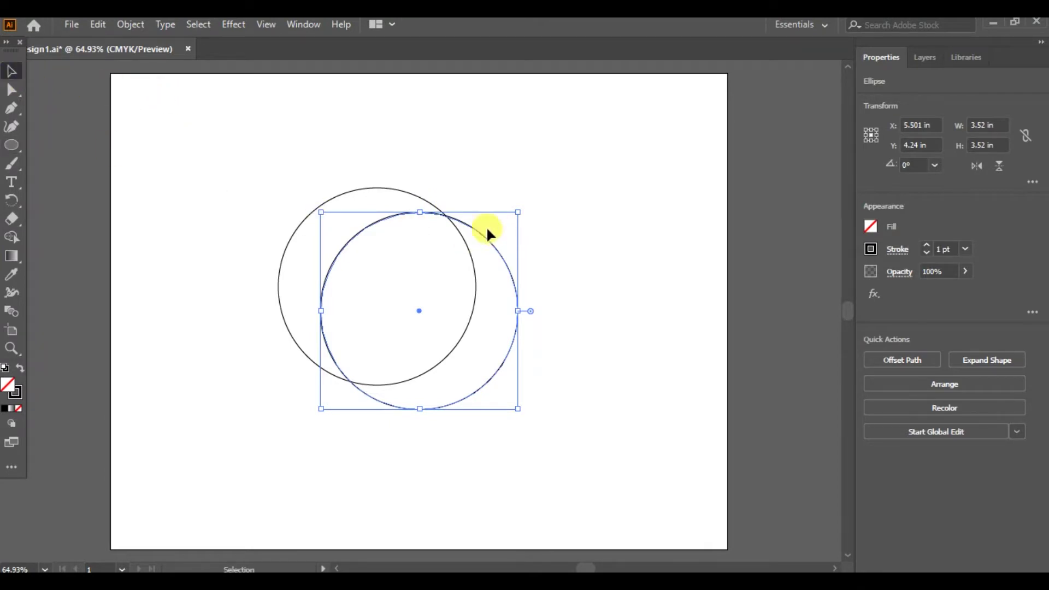
pyautogui.moveTo(473, 230); pyautogui.dragTo(470, 214)
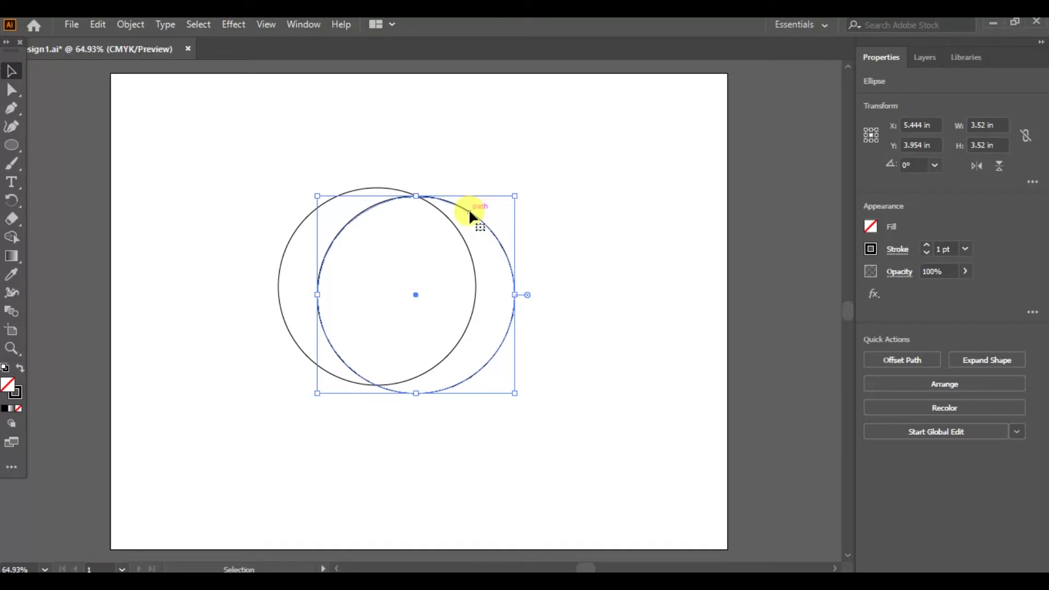
pyautogui.moveTo(454, 202); pyautogui.dragTo(451, 192)
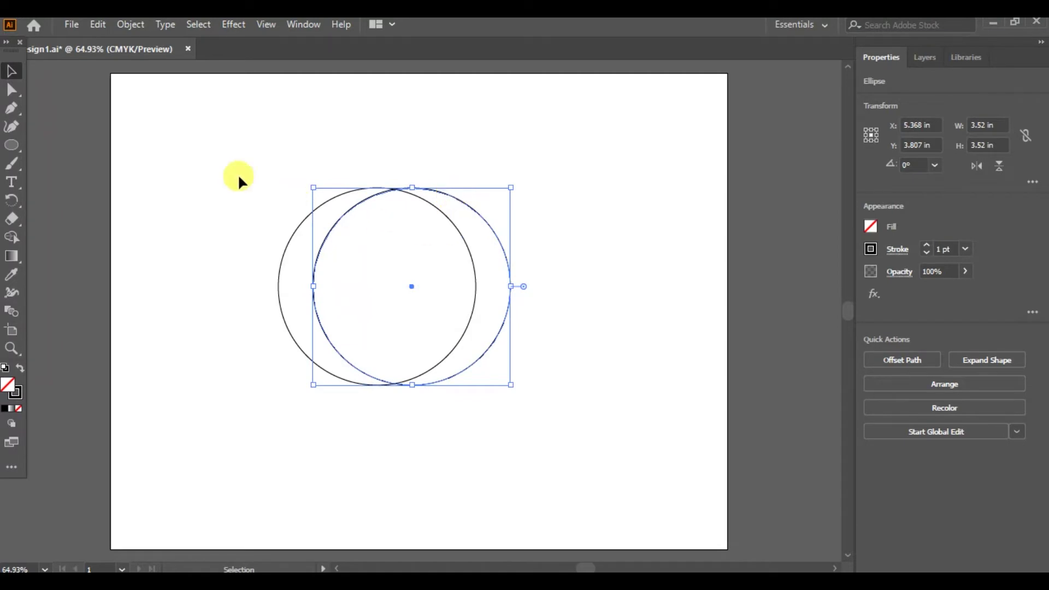
# Step: Select both circles and remove the overlap and the right sliver with Shape Builder, keeping only the left crescent
pyautogui.moveTo(211, 148); pyautogui.dragTo(614, 475)
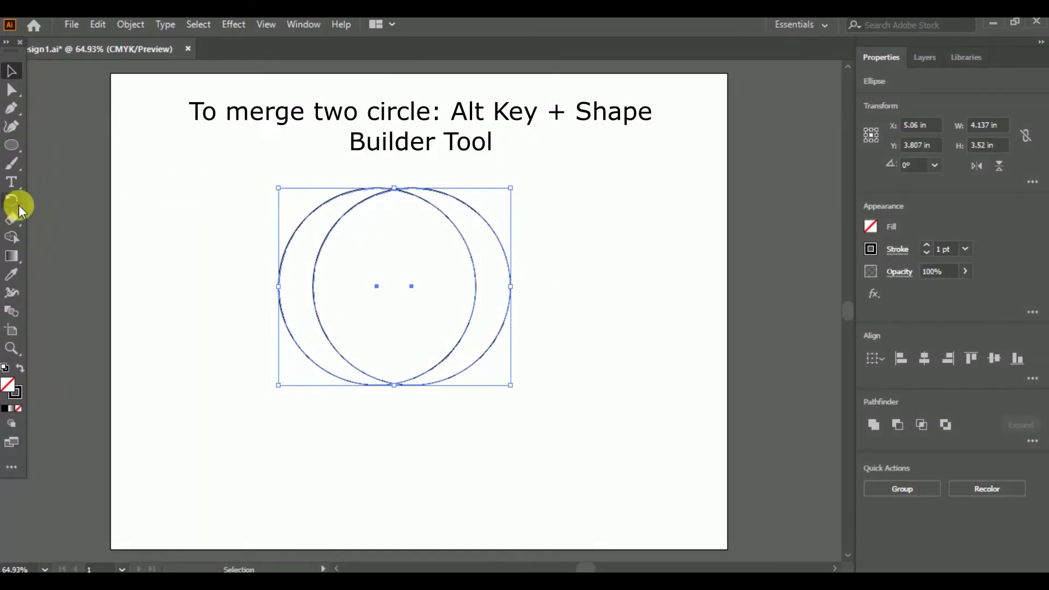
pyautogui.click(12, 238)
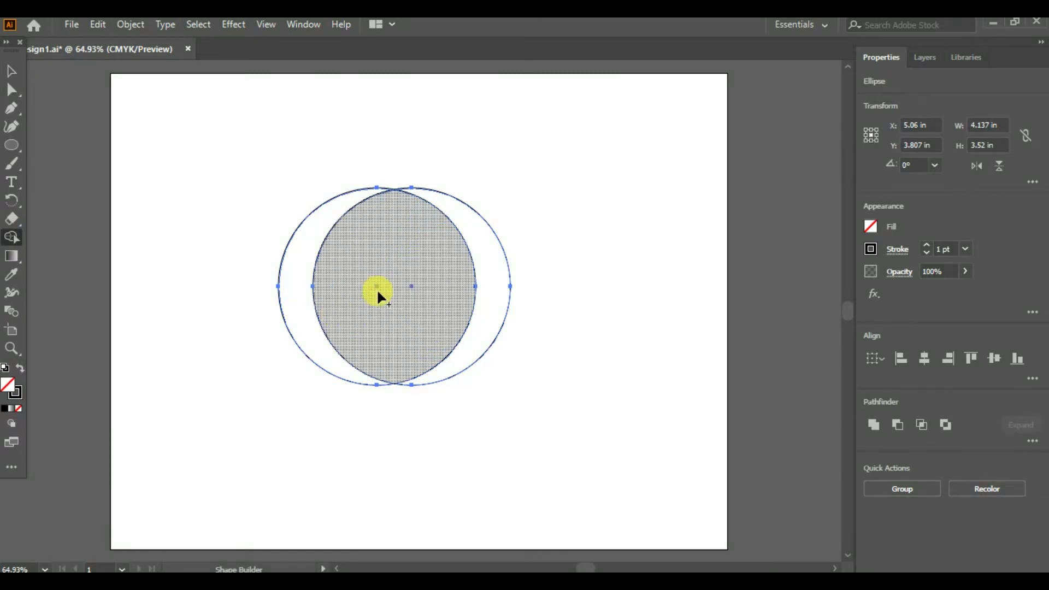
pyautogui.moveTo(380, 296); pyautogui.dragTo(547, 299)
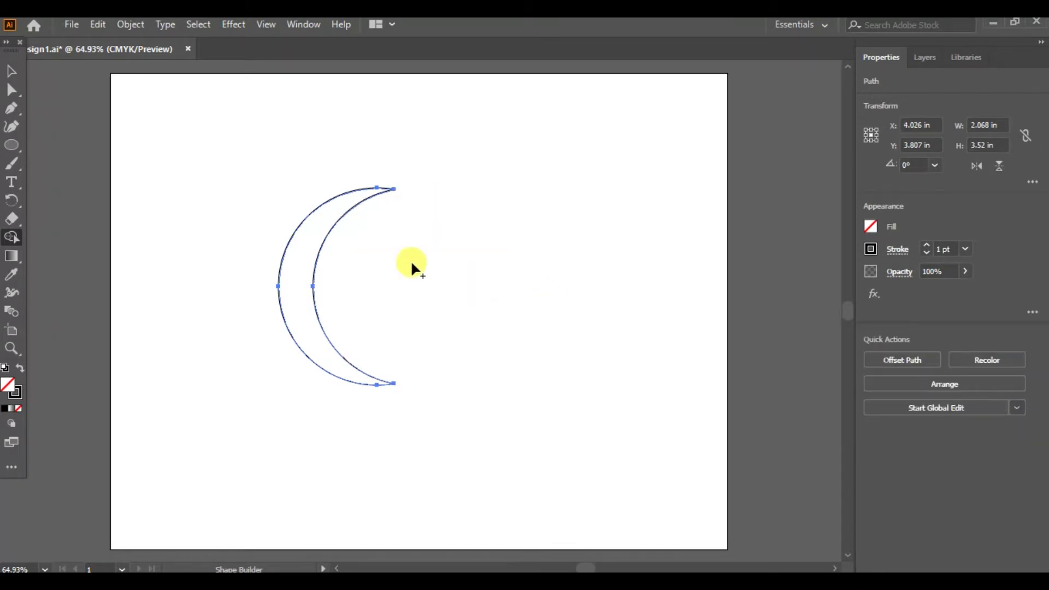
pyautogui.click(13, 72)
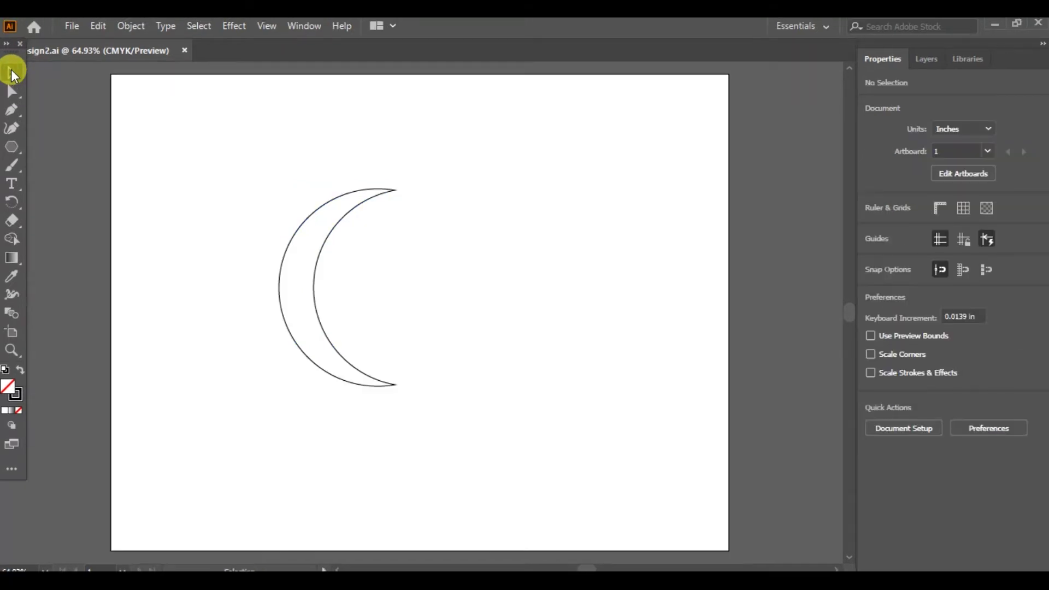
# Step: Draw a polygon to the upper right of the crescent and turn it into a triangle about 1.15 in wide and 1 in high
pyautogui.click(12, 145)
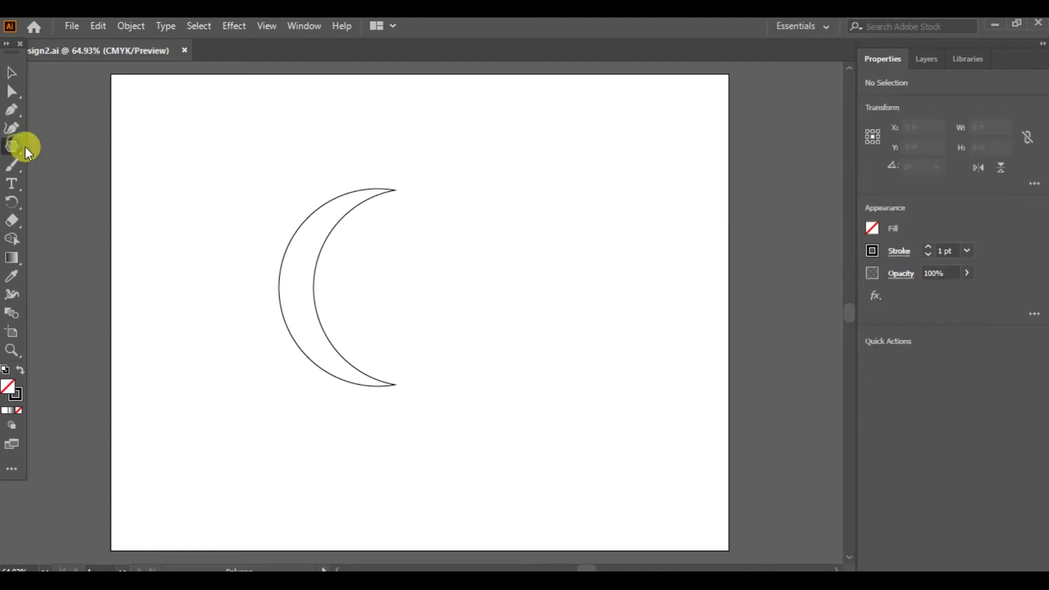
pyautogui.moveTo(554, 168); pyautogui.dragTo(594, 232)
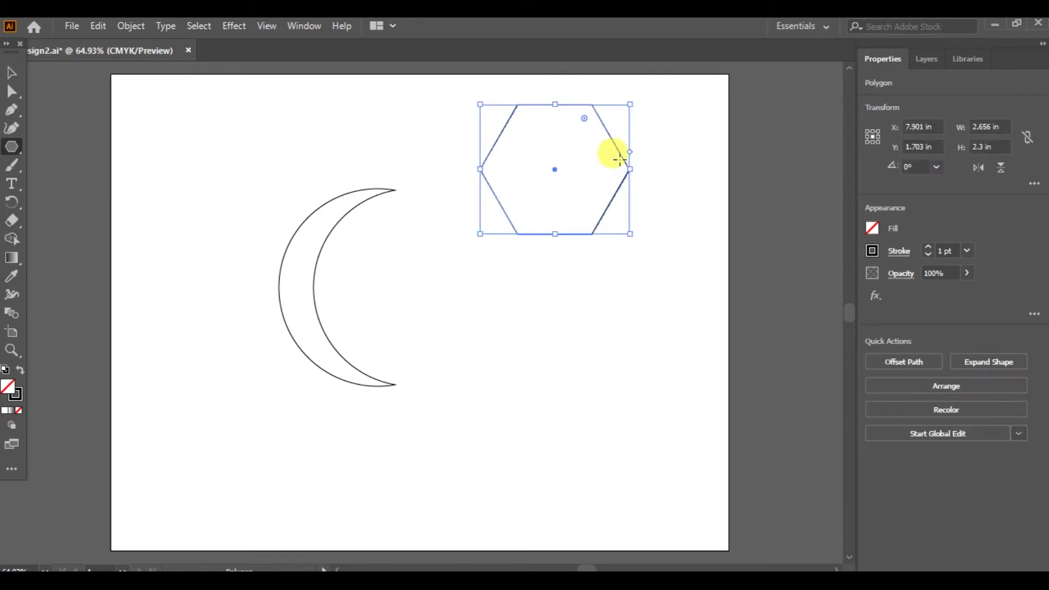
pyautogui.moveTo(628, 158); pyautogui.dragTo(621, 122)
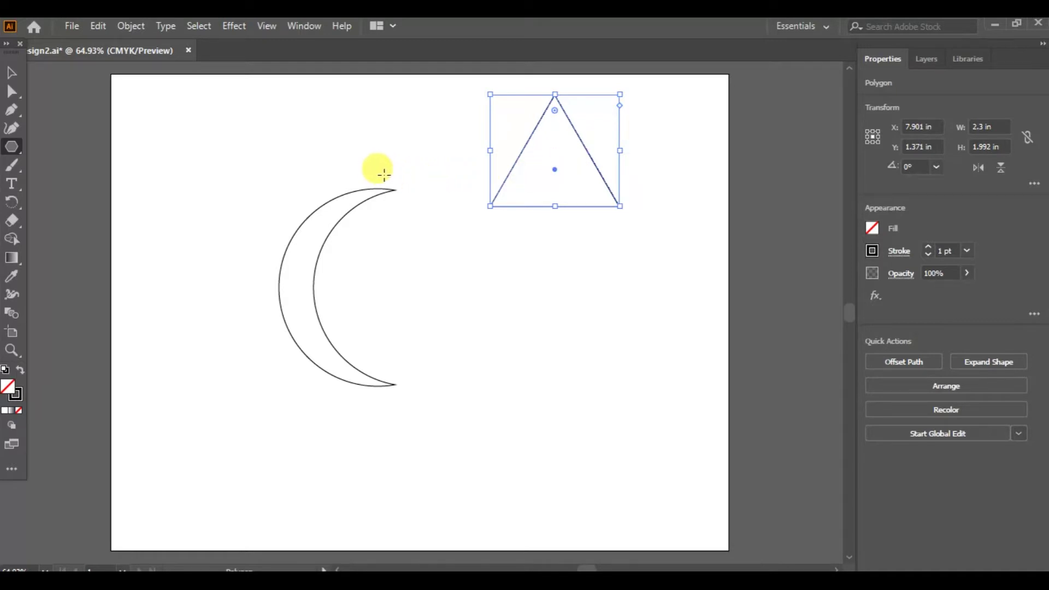
pyautogui.moveTo(621, 92); pyautogui.dragTo(563, 152)
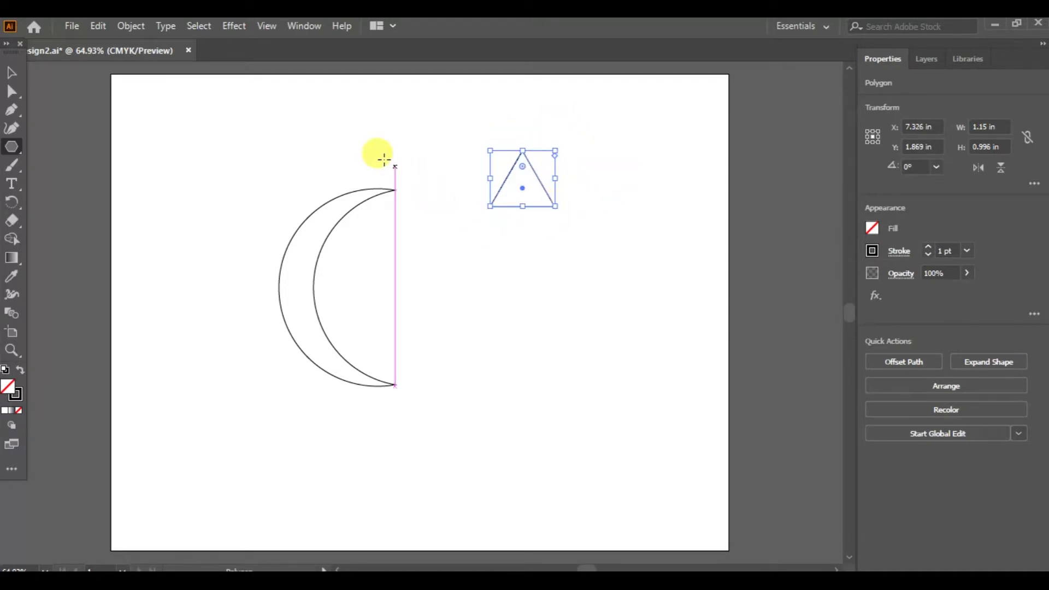
# Step: Rotate the triangle by 180° so it points downward
pyautogui.click(135, 28)
pyautogui.moveTo(189, 38)
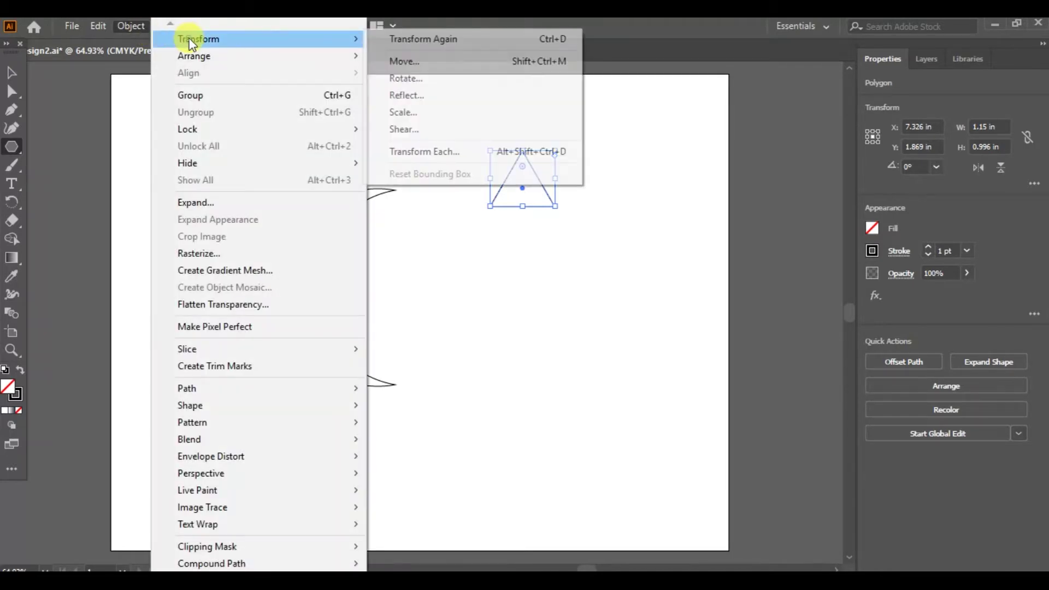
pyautogui.click(404, 78)
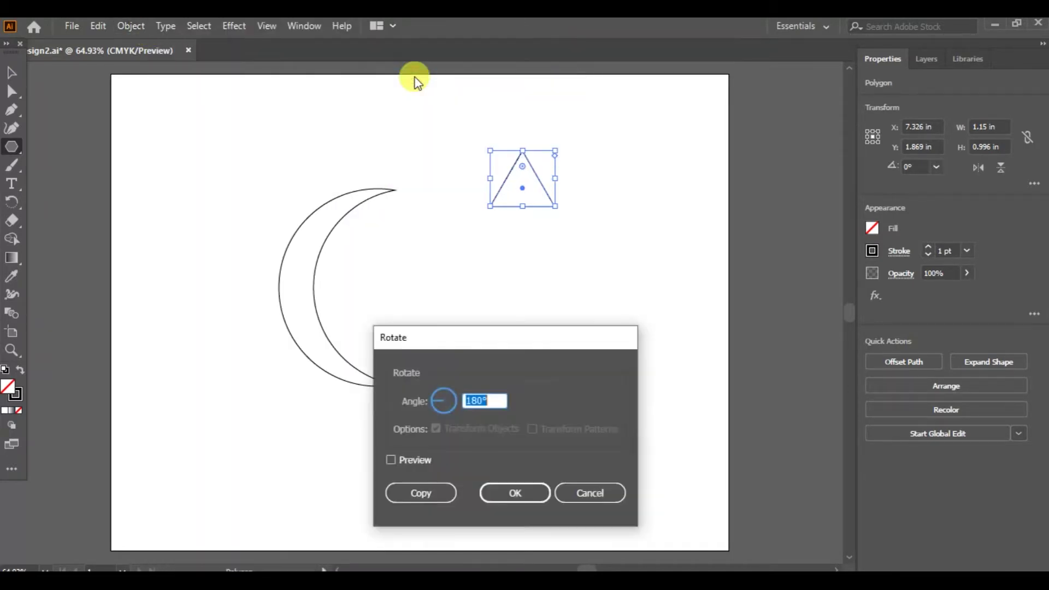
pyautogui.press('BackSpace')
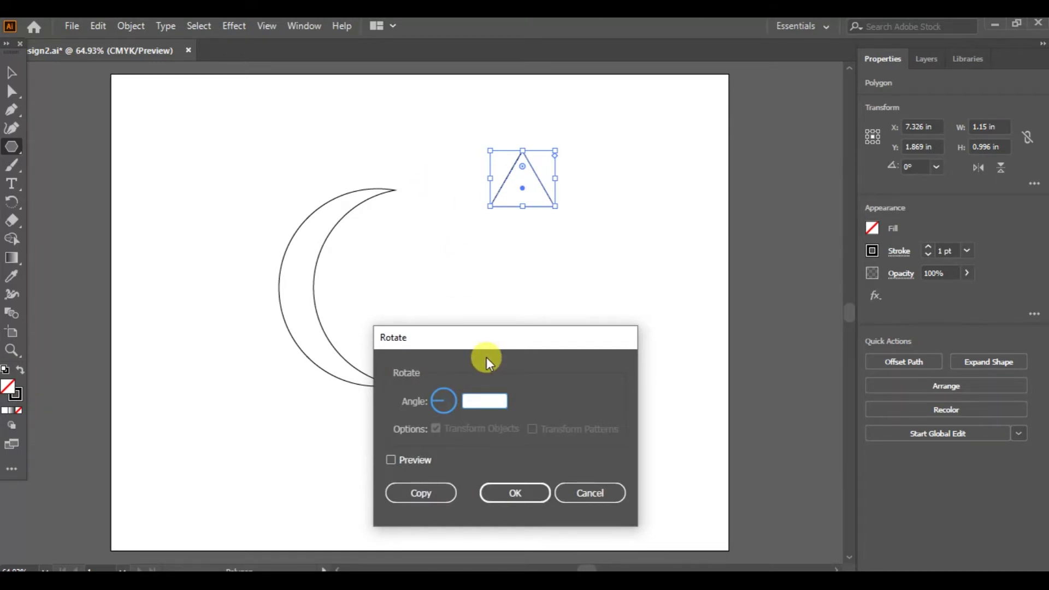
pyautogui.write('180')
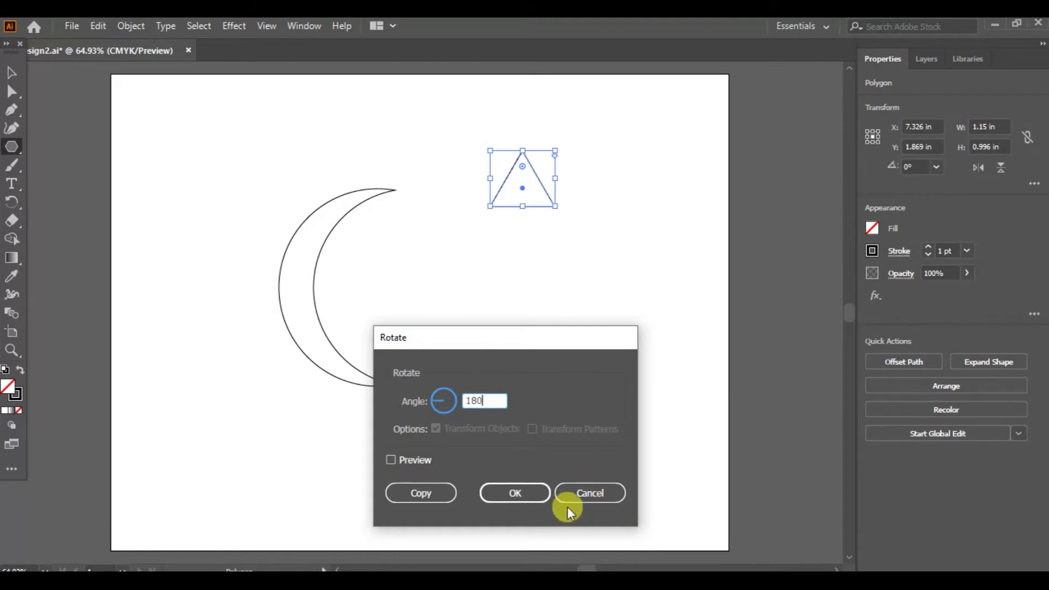
pyautogui.click(525, 493)
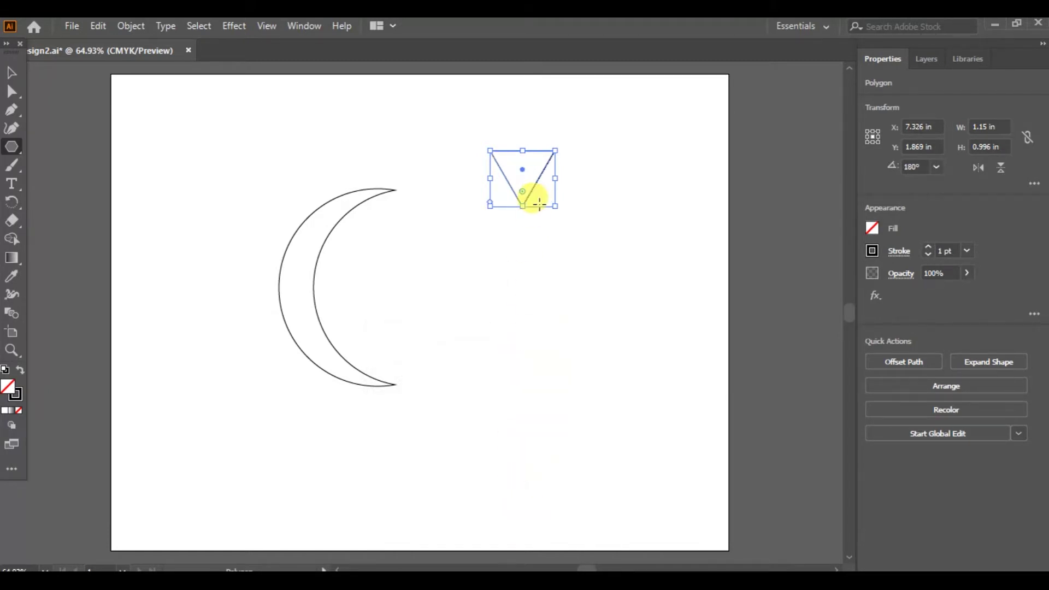
# Step: Move the triangle onto the lower left part of the crescent, at about X 3.45 in, Y 5.01 in, and deselect it
pyautogui.click(13, 75)
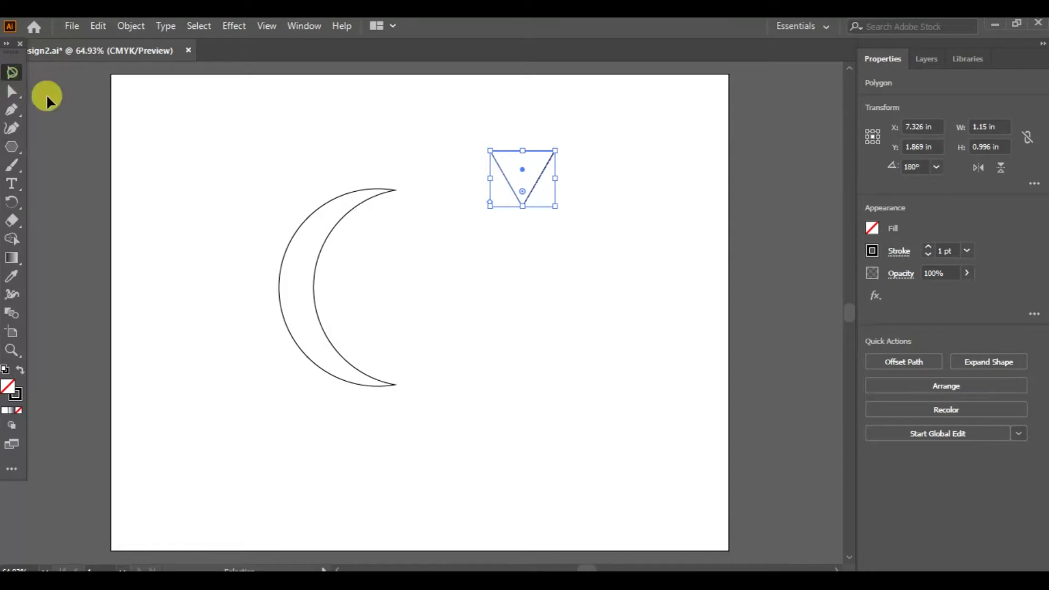
pyautogui.moveTo(539, 148); pyautogui.dragTo(324, 328)
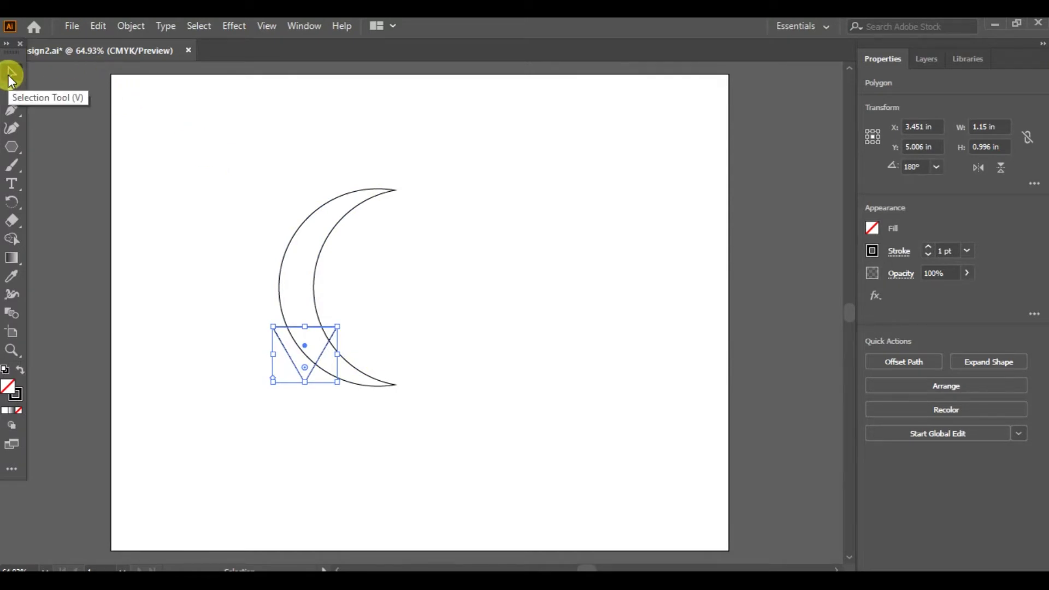
pyautogui.click(202, 27)
pyautogui.click(225, 75)
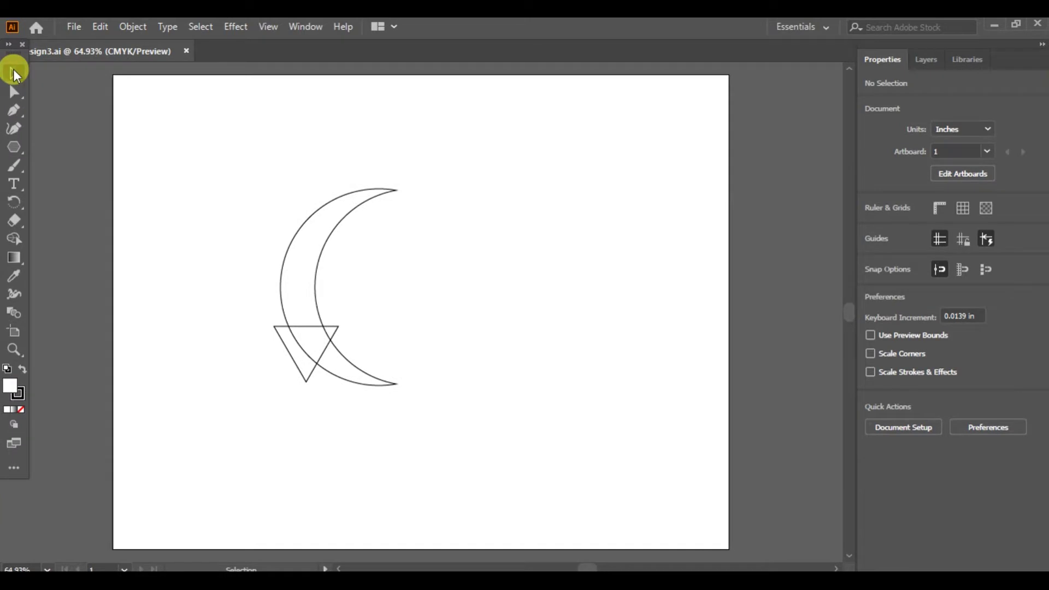
# Step: Select all shapes and merge the crescent's upper part with the triangle into one curved arrow using Shape Builder
pyautogui.click(201, 26)
pyautogui.click(221, 48)
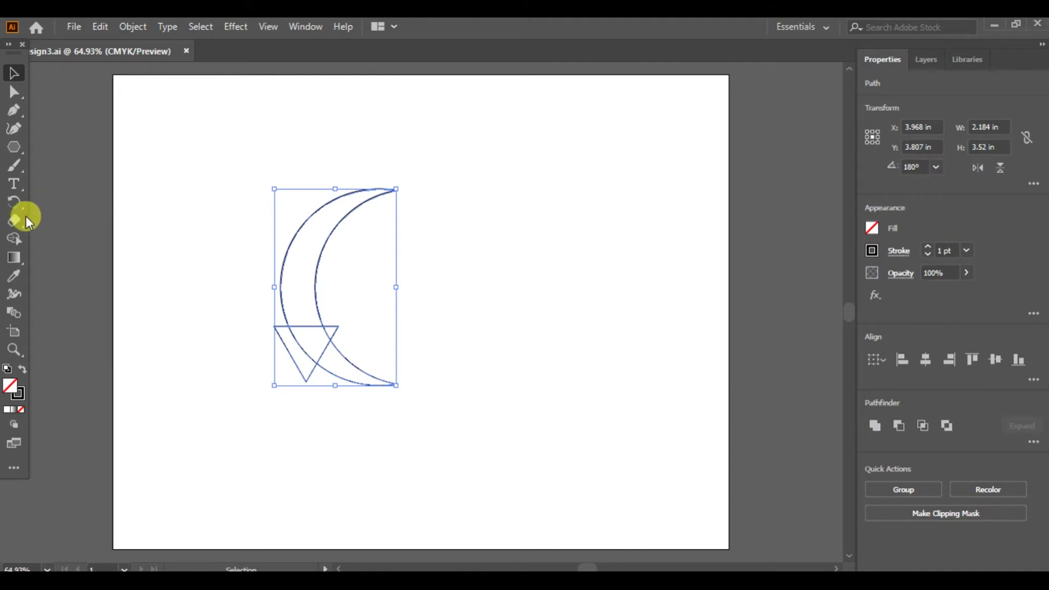
pyautogui.click(15, 240)
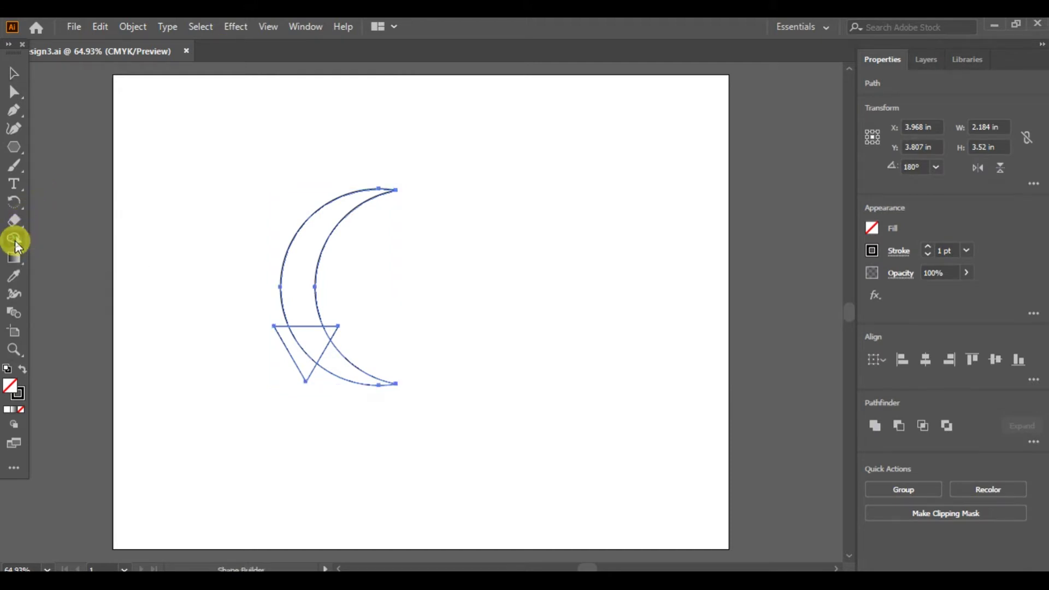
pyautogui.click(304, 267)
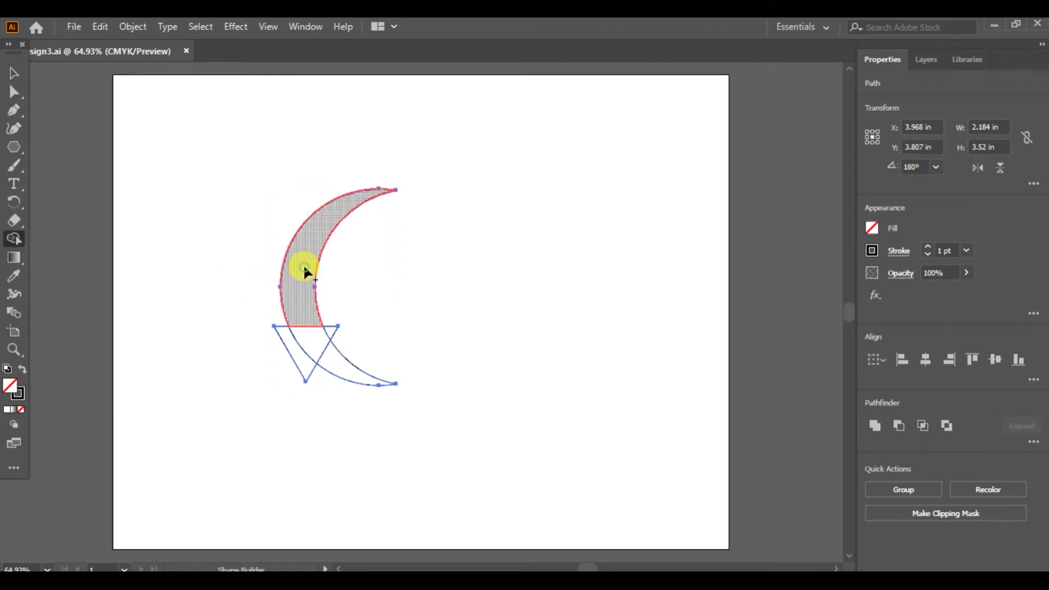
pyautogui.moveTo(298, 352); pyautogui.dragTo(299, 351)
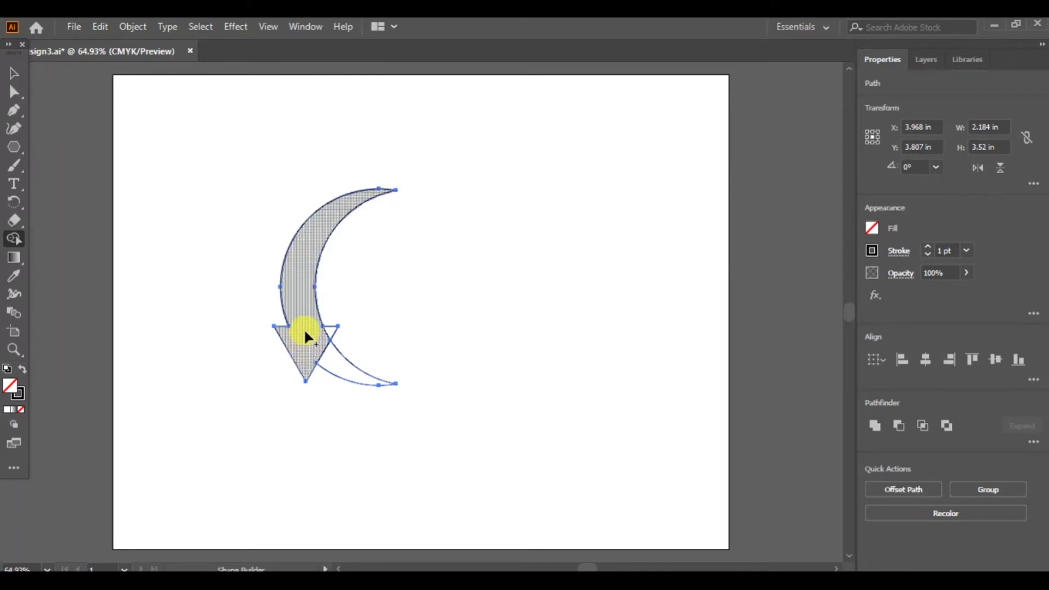
pyautogui.moveTo(306, 316); pyautogui.dragTo(326, 330)
# Step: Cut away the leftover crescent tail to the right of the arrowhead
pyautogui.click(204, 26)
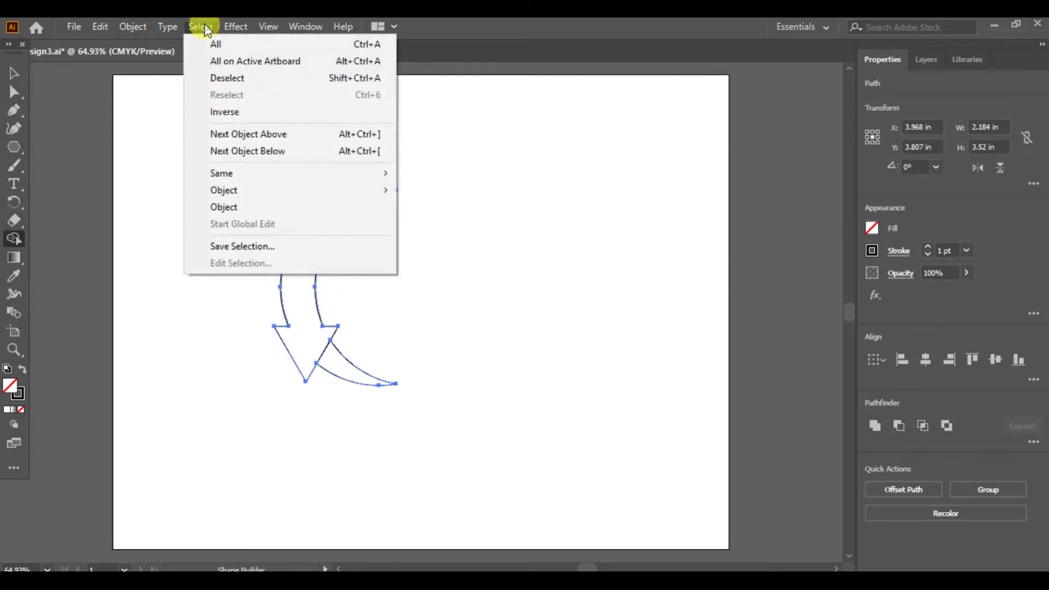
pyautogui.click(235, 81)
pyautogui.click(14, 73)
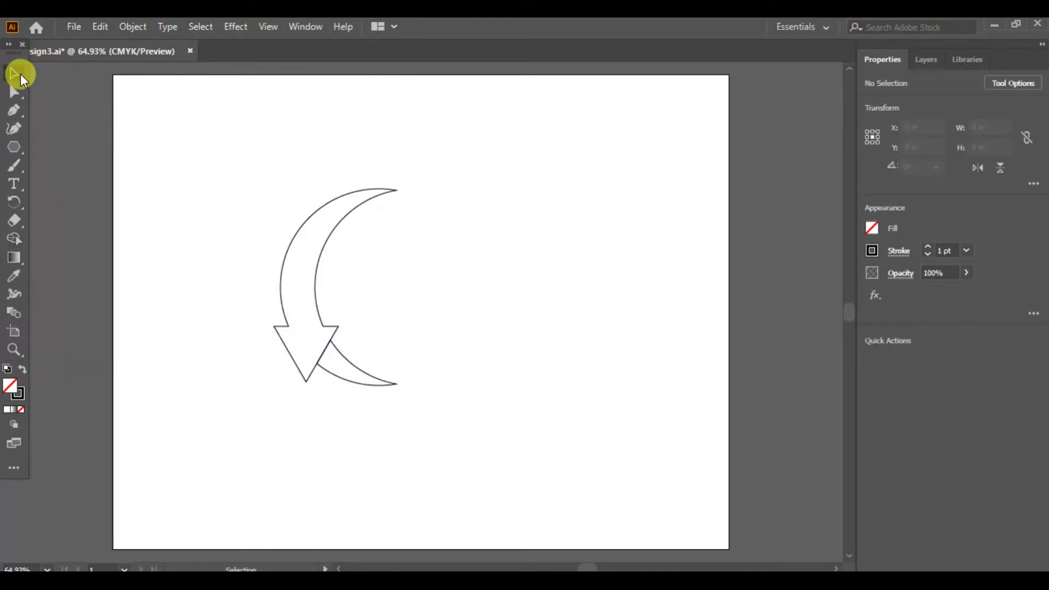
pyautogui.click(363, 373)
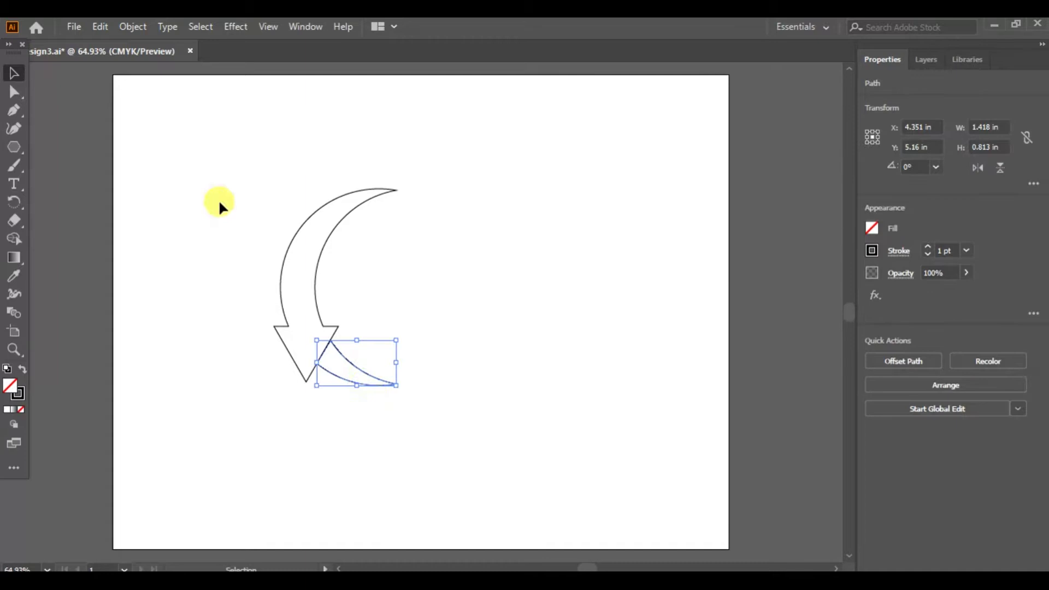
pyautogui.click(100, 27)
pyautogui.click(122, 83)
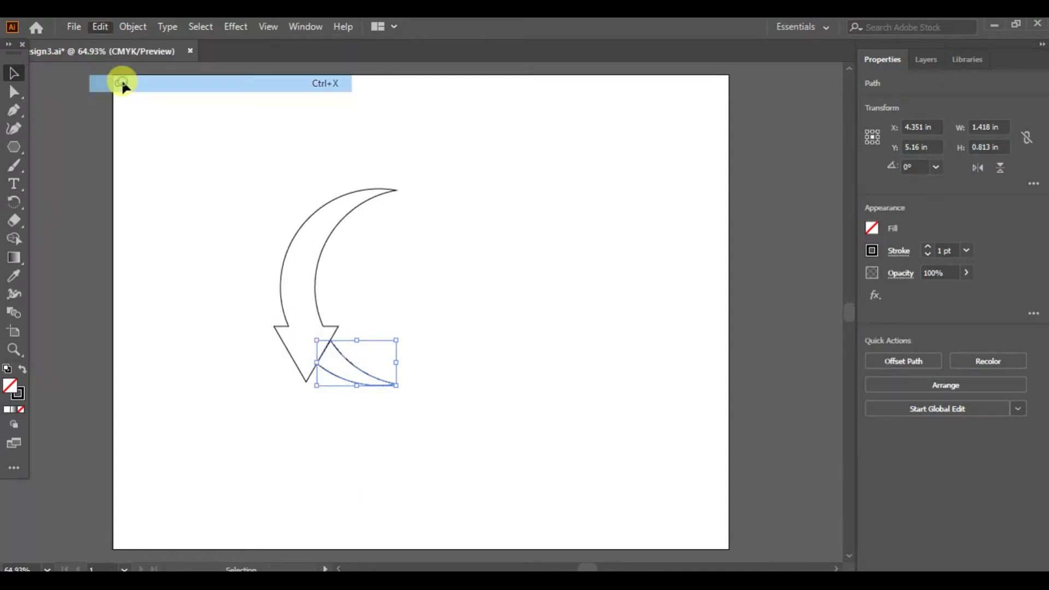
# Step: Select the curved arrow and fill it with the purple swatch
pyautogui.click(197, 26)
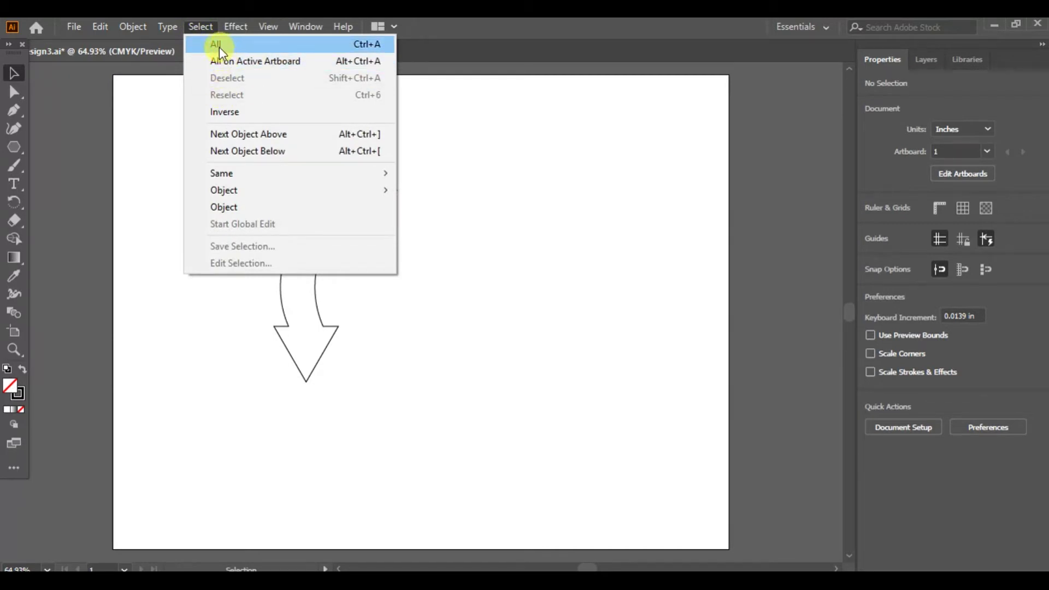
pyautogui.click(14, 75)
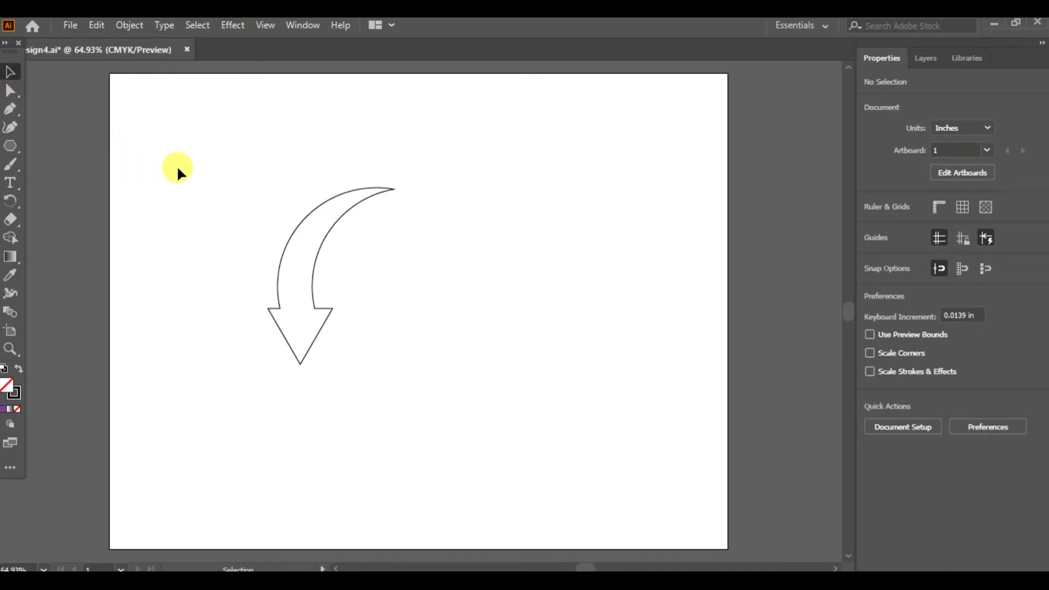
pyautogui.click(211, 26)
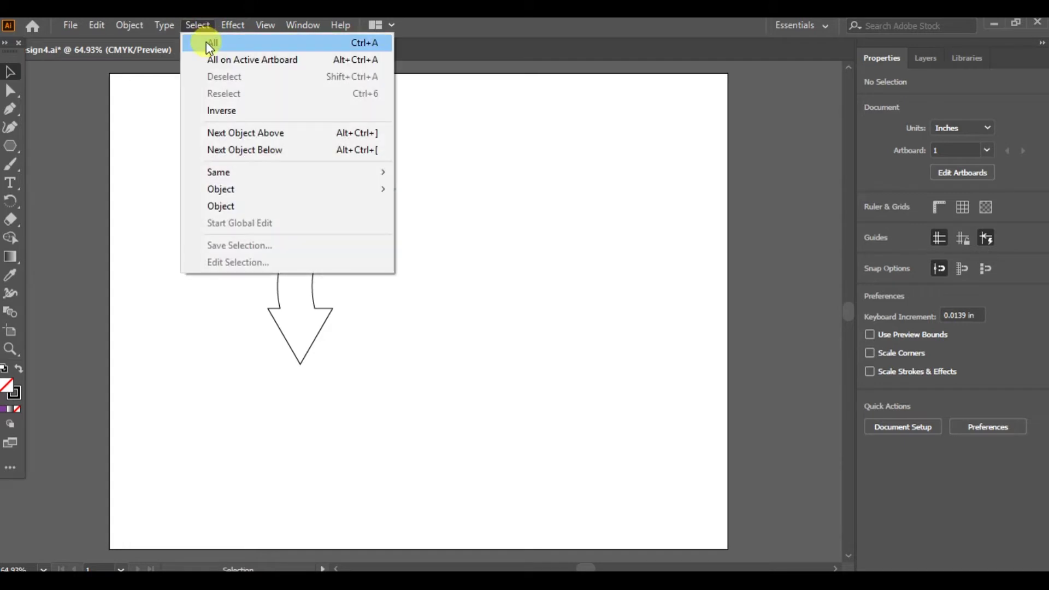
pyautogui.click(206, 40)
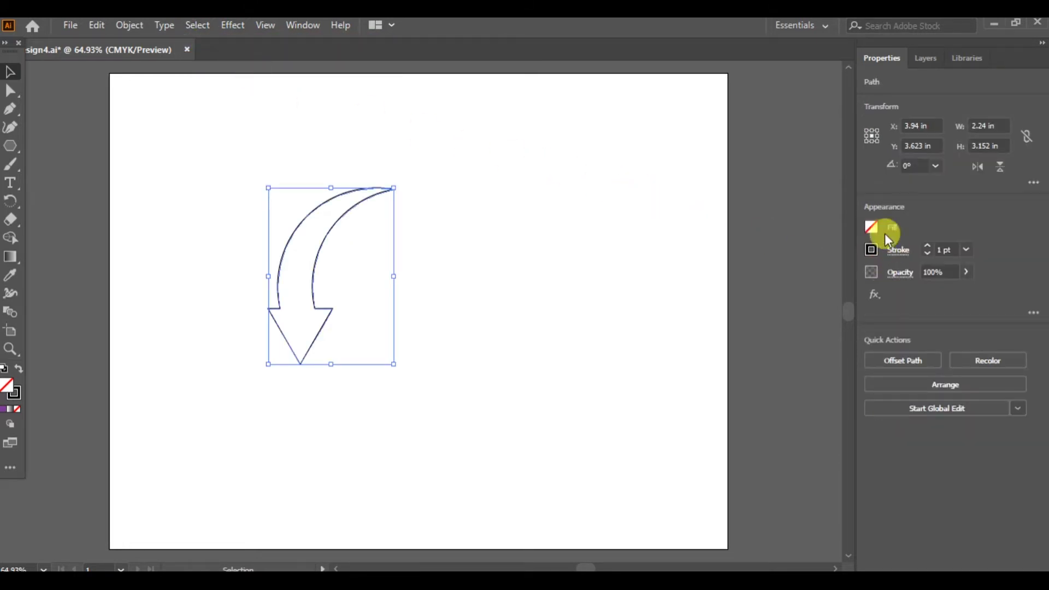
pyautogui.click(871, 226)
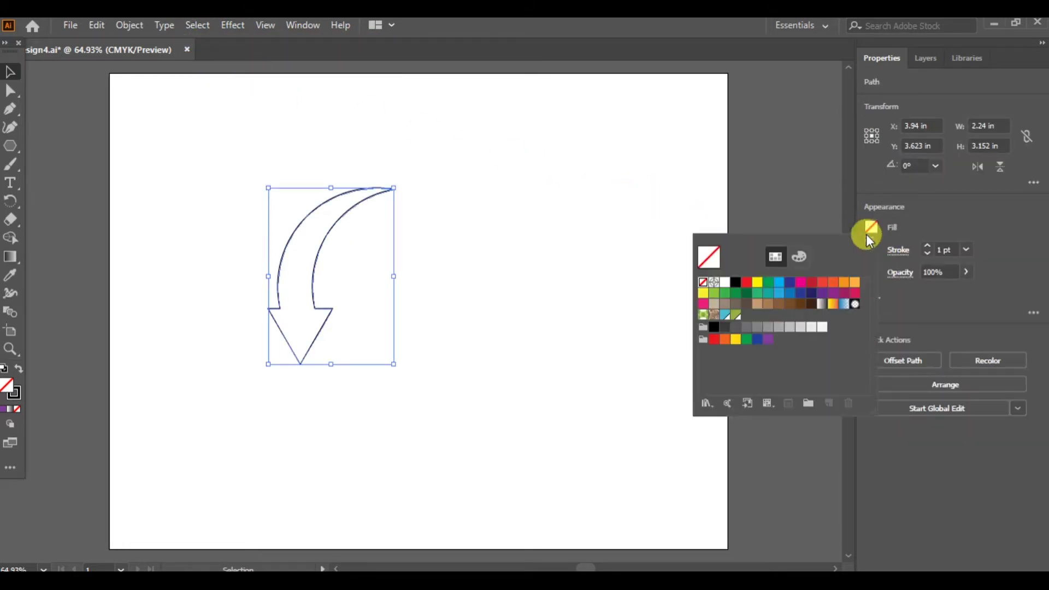
pyautogui.click(767, 339)
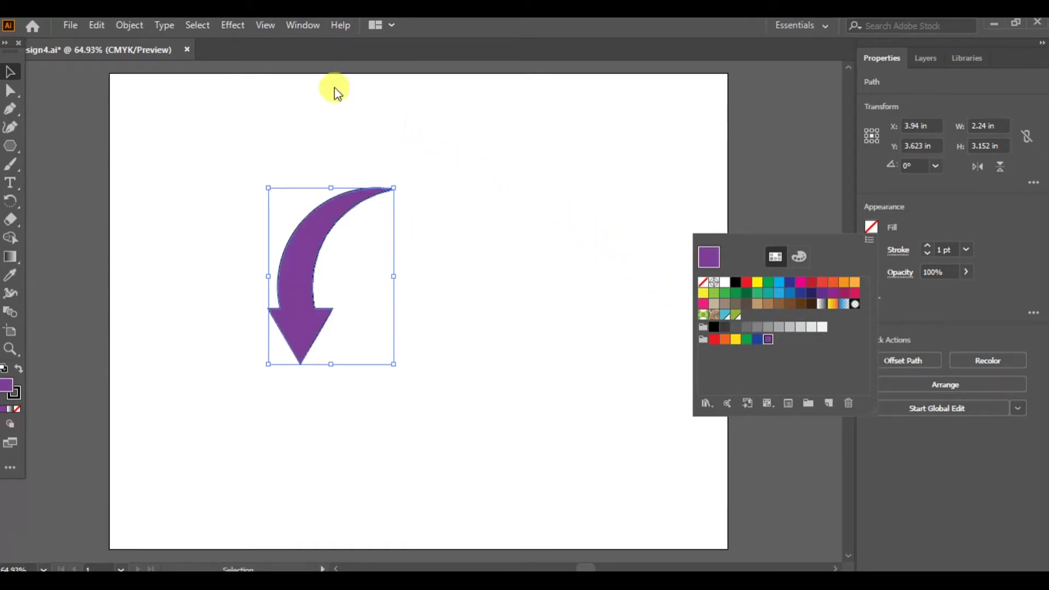
# Step: Apply a 3D Extrude & Bevel effect to the arrow with the Front position and 140° perspective, and deselect it
pyautogui.click(232, 27)
pyautogui.click(232, 26)
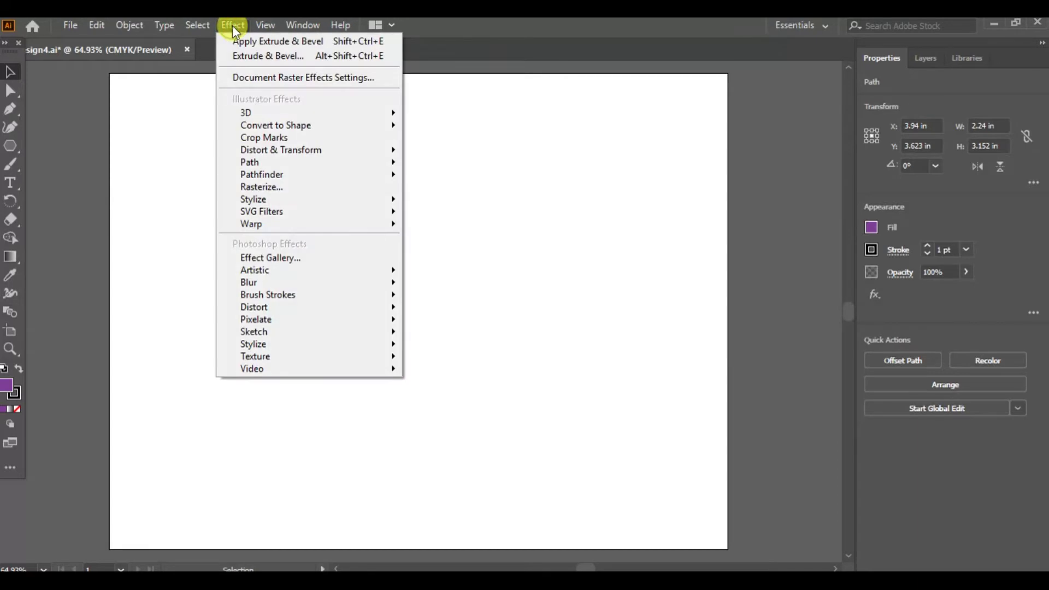
pyautogui.moveTo(257, 111)
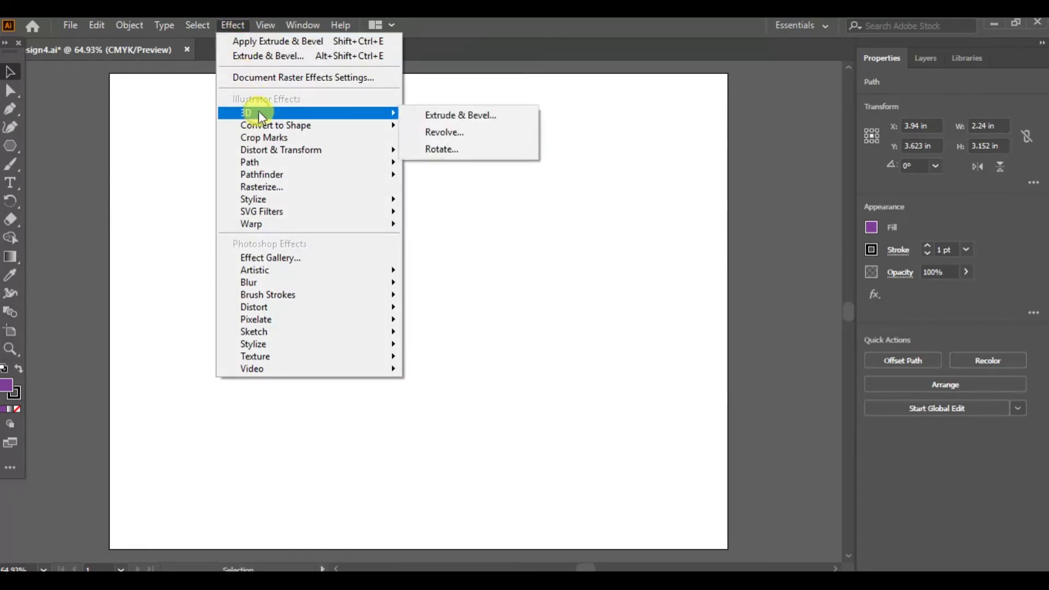
pyautogui.click(442, 116)
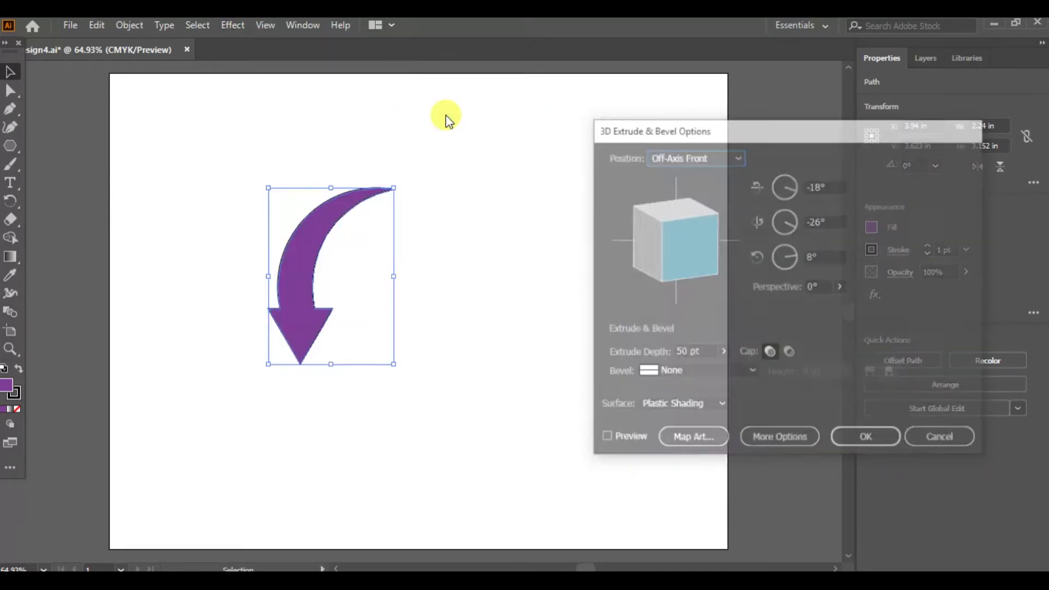
pyautogui.click(738, 158)
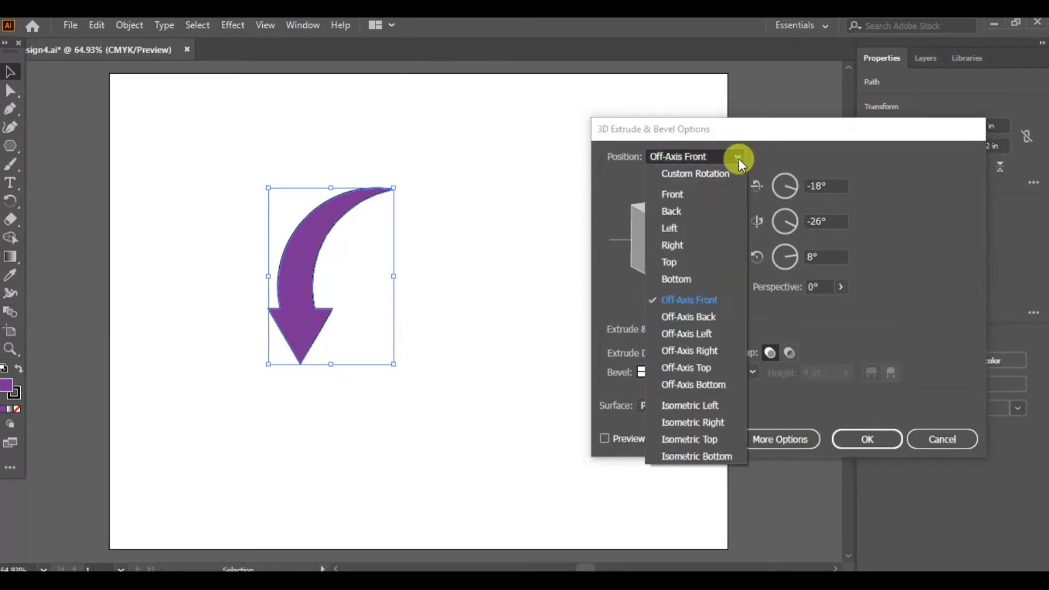
pyautogui.click(690, 196)
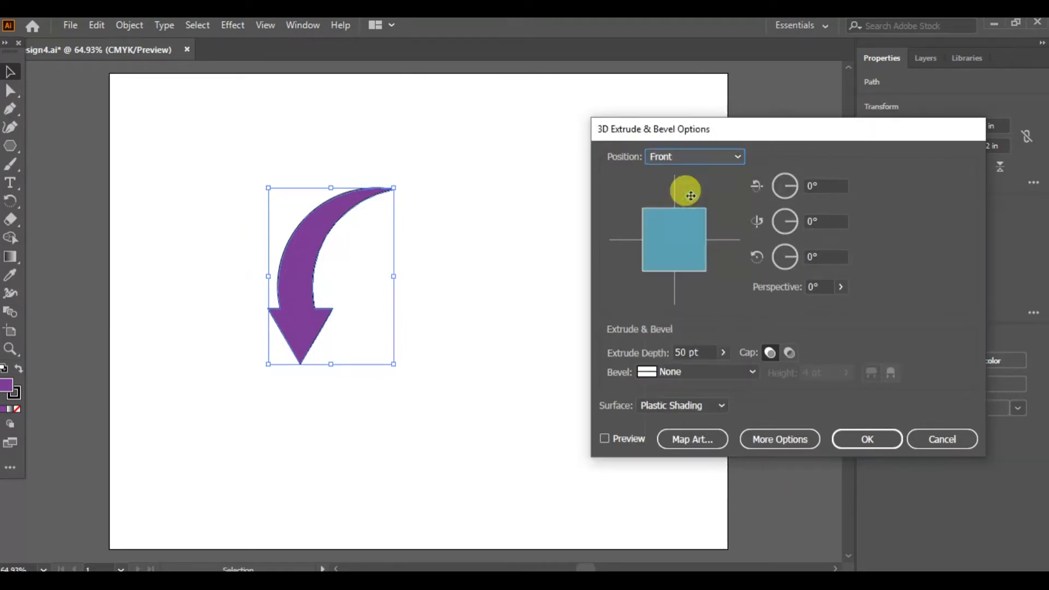
pyautogui.click(841, 287)
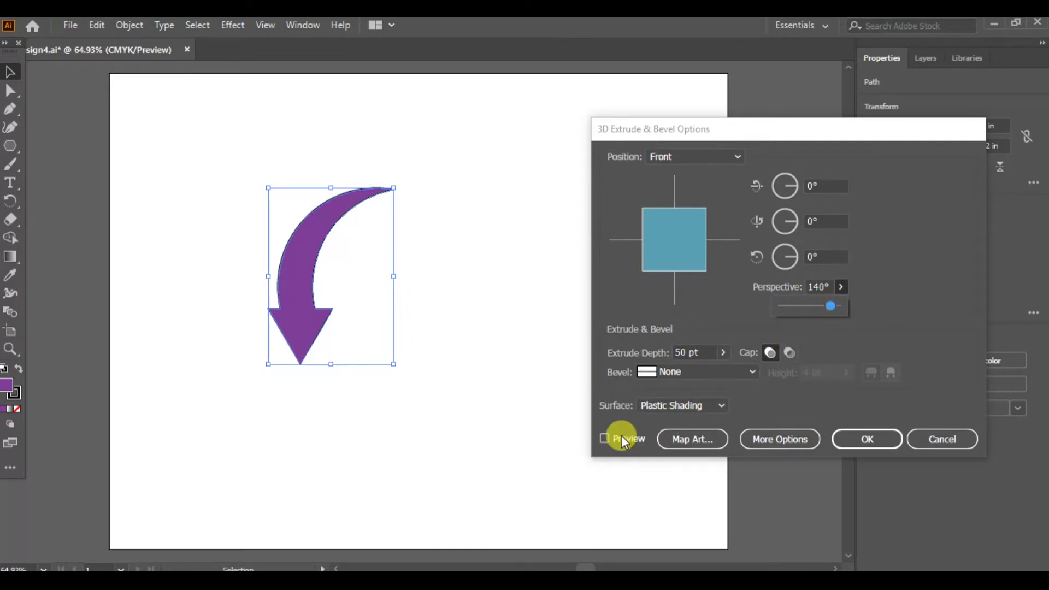
pyautogui.click(603, 439)
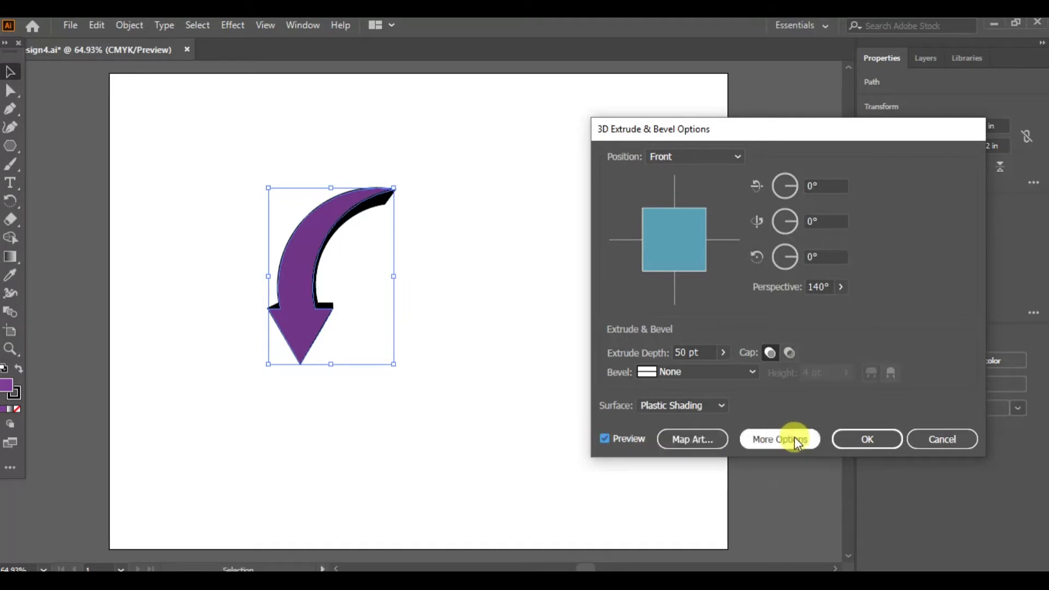
pyautogui.click(866, 439)
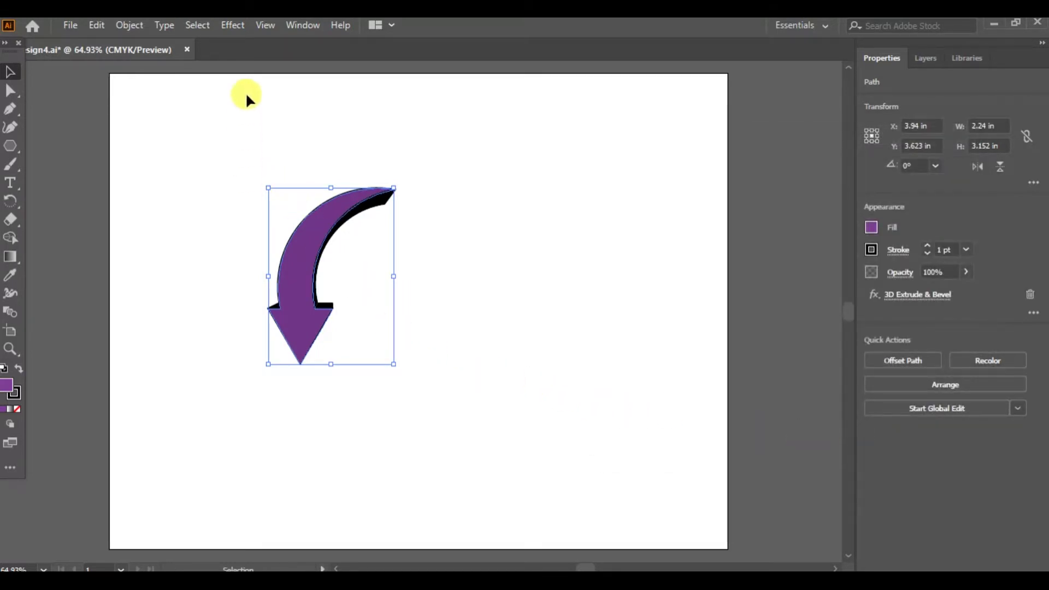
pyautogui.click(195, 26)
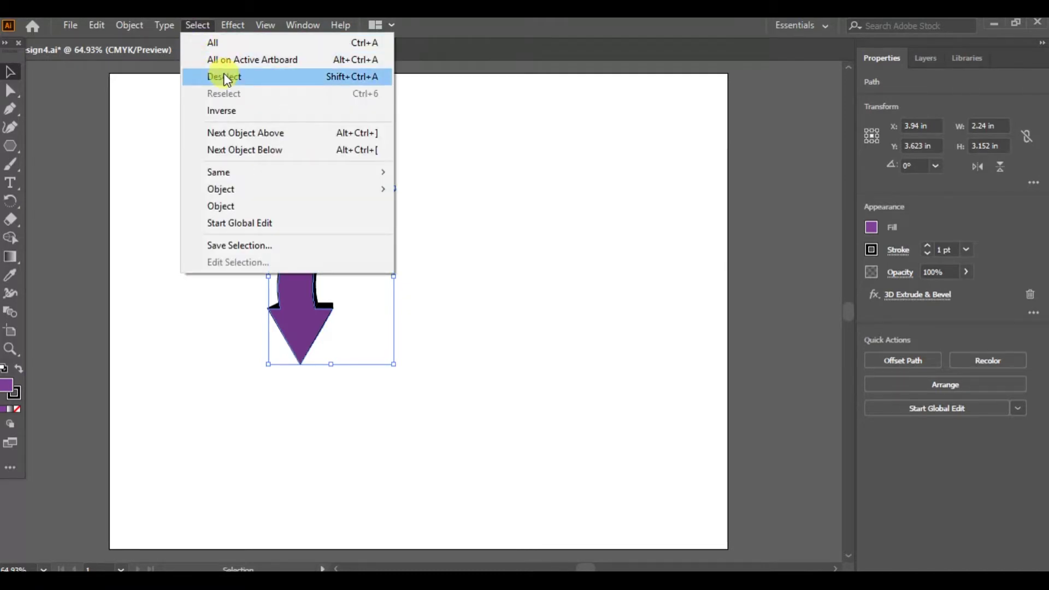
pyautogui.click(198, 74)
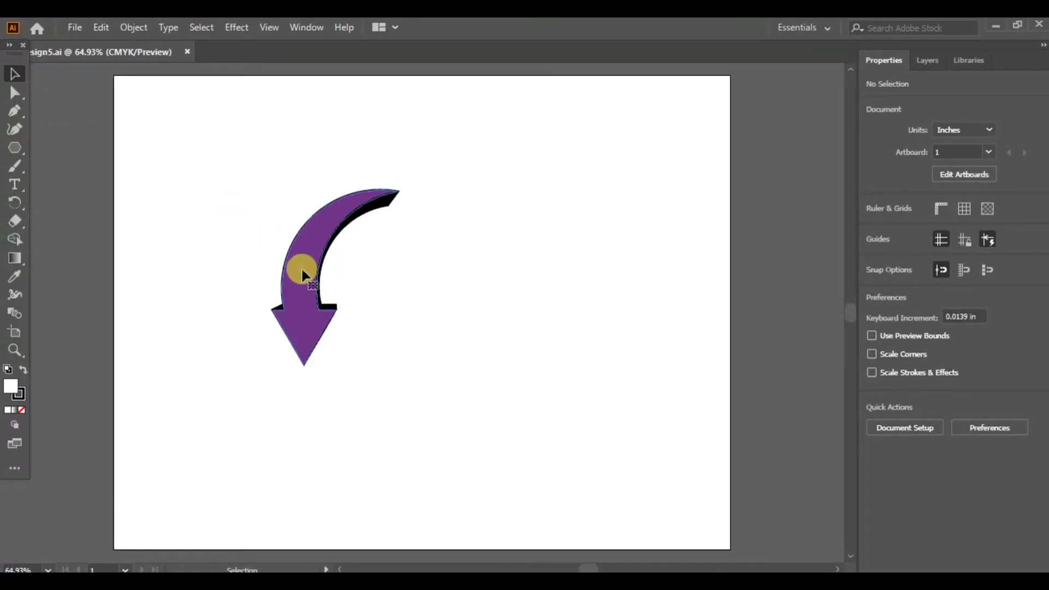
# Step: Select the extruded arrow and fill it with the White, Black preset gradient
pyautogui.click(310, 282)
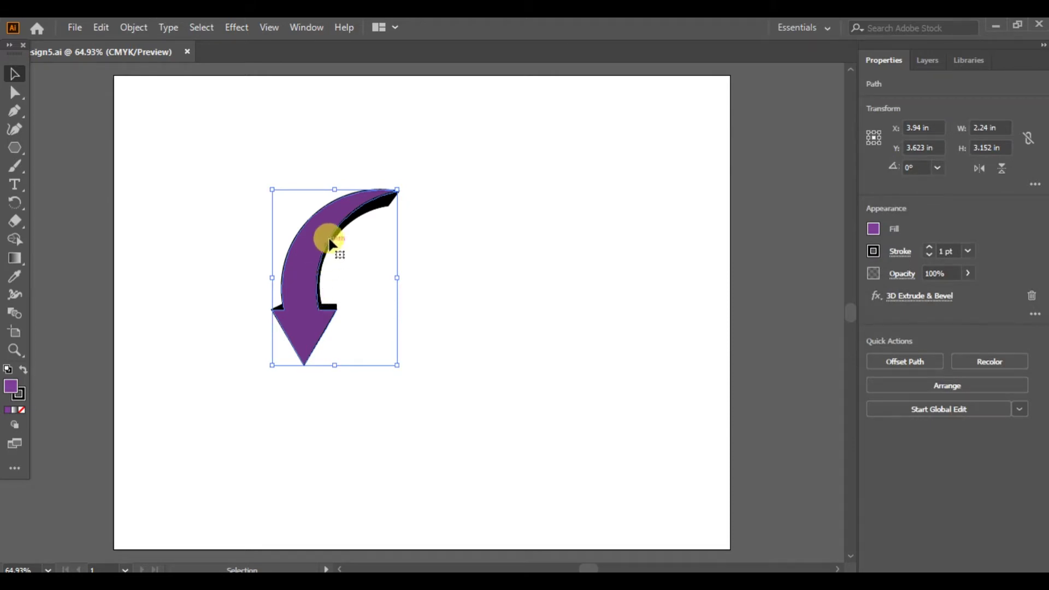
pyautogui.click(318, 26)
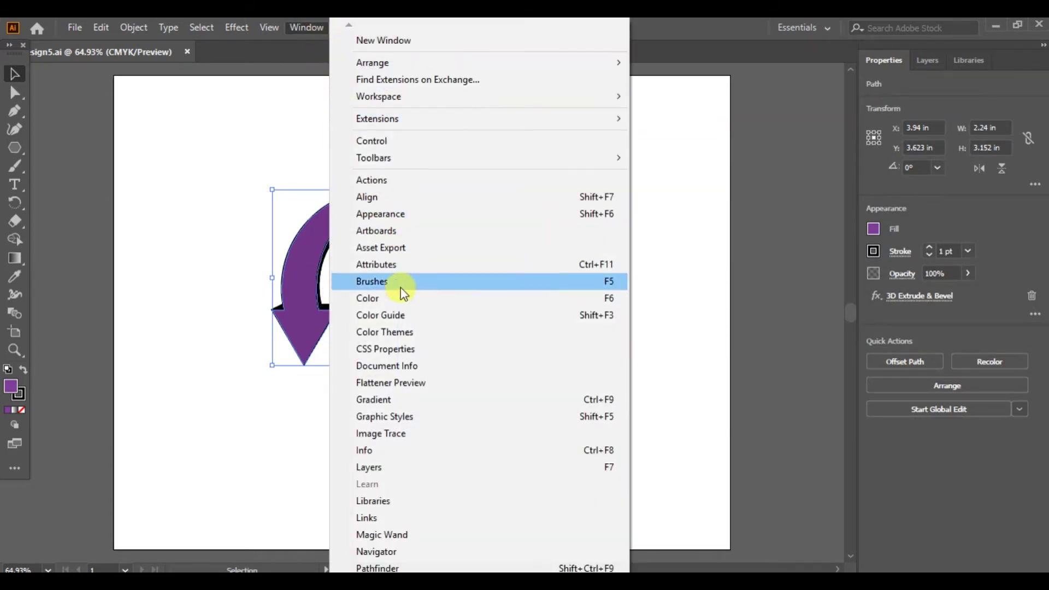
pyautogui.click(408, 398)
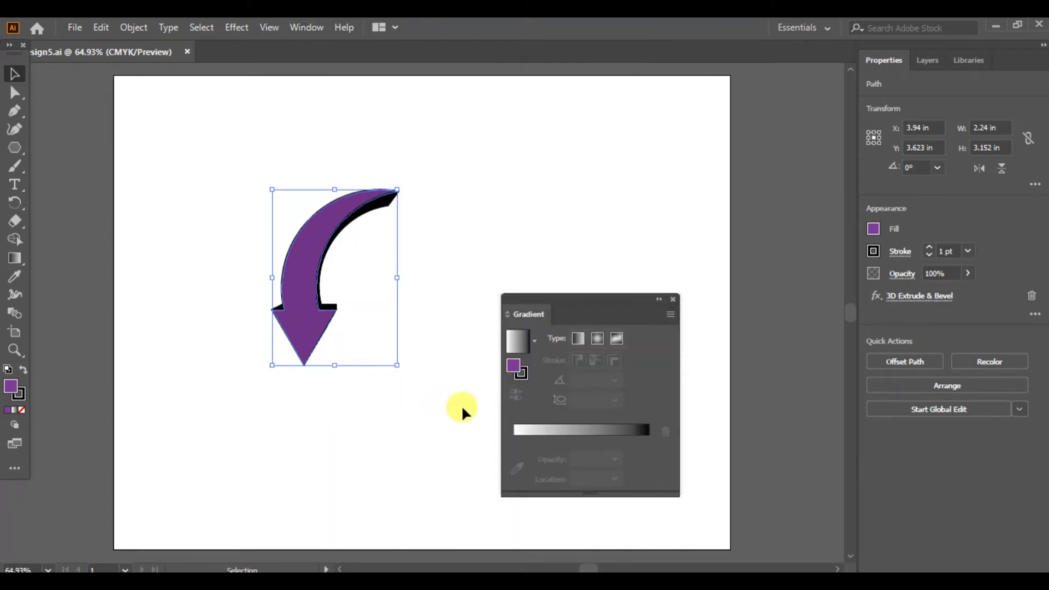
pyautogui.click(517, 347)
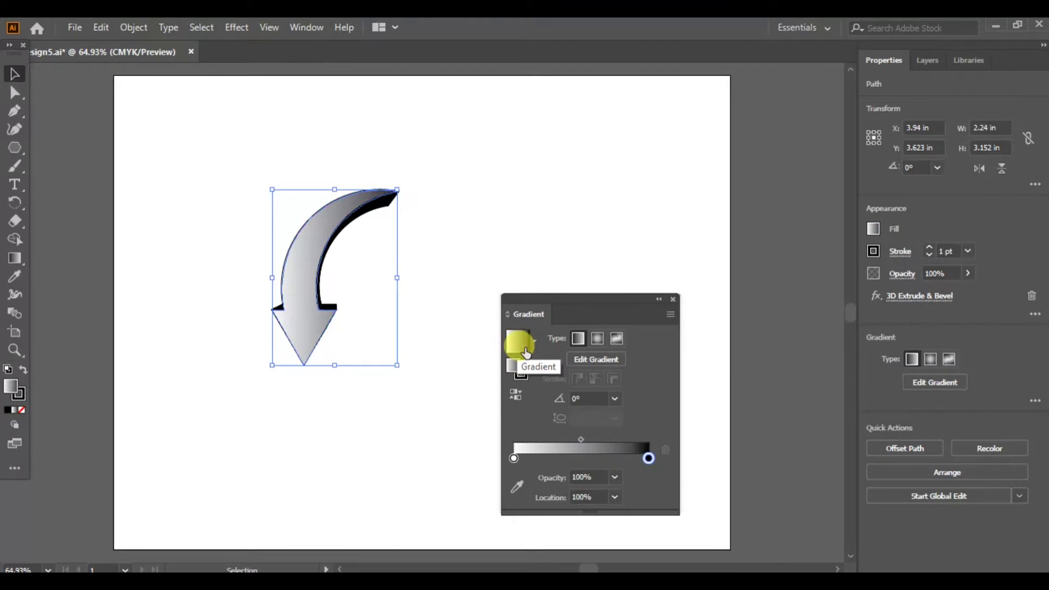
pyautogui.click(536, 346)
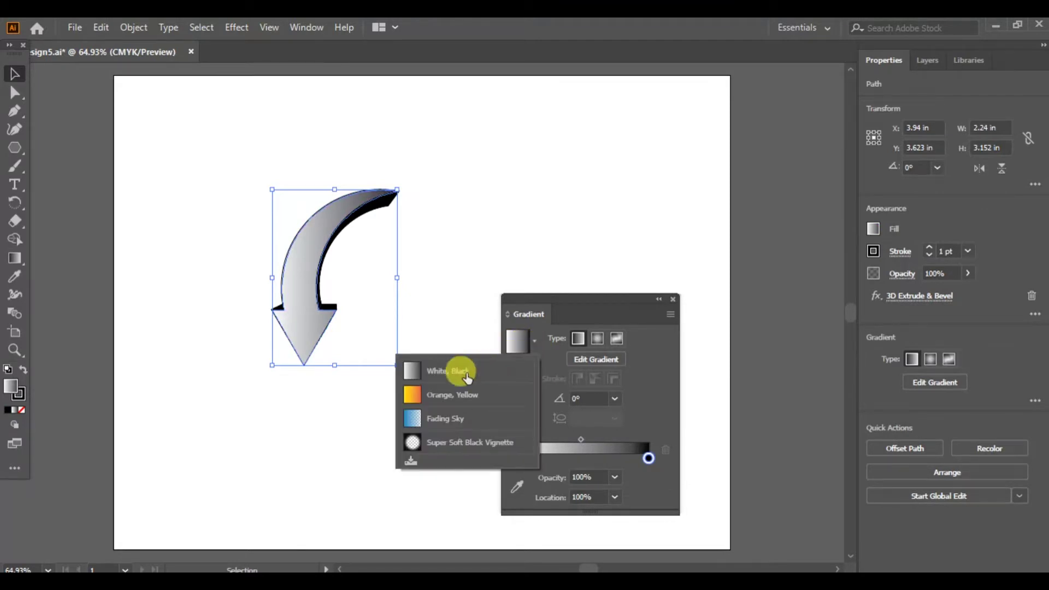
pyautogui.click(445, 373)
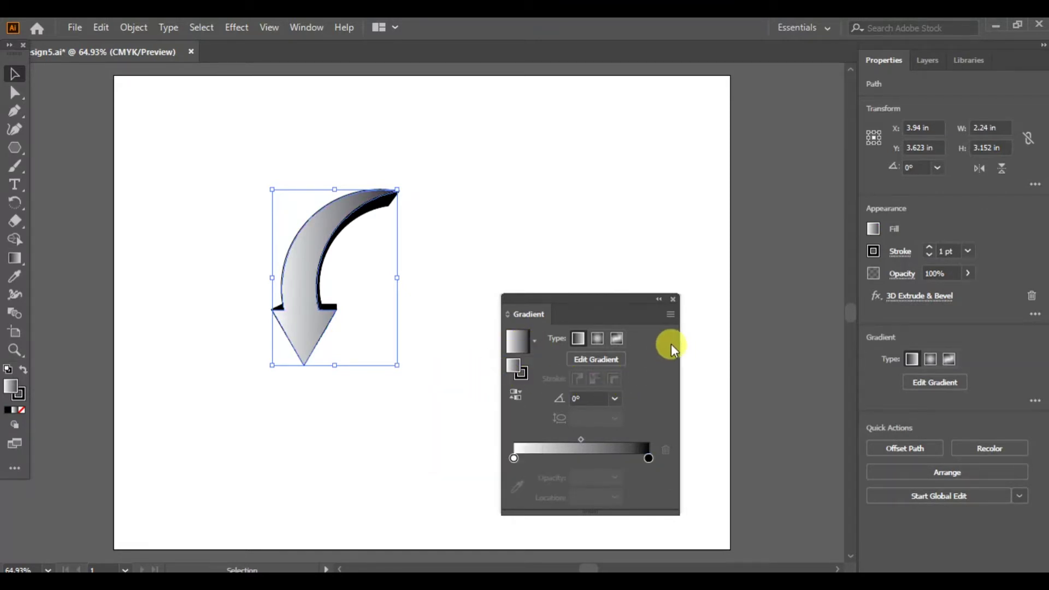
# Step: Recolor the gradient's black end stop with purple C=60 M=90 Y=0 K=0 and add a stop of the same purple at 50.56%
pyautogui.click(874, 230)
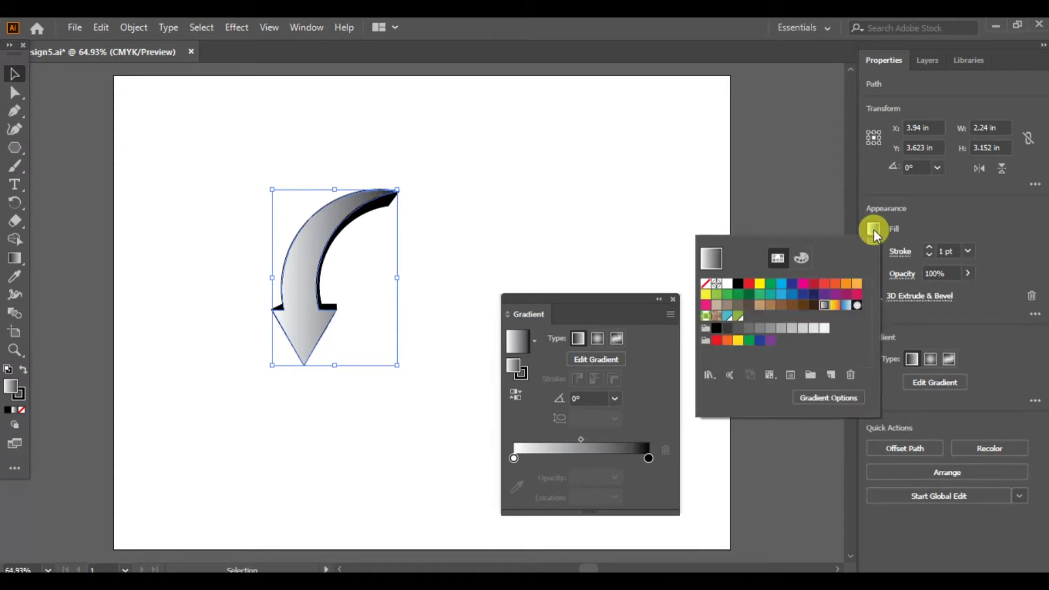
pyautogui.moveTo(772, 344)
pyautogui.mouseDown()
pyautogui.moveTo(707, 390)
pyautogui.moveTo(635, 468)
pyautogui.moveTo(654, 469)
pyautogui.mouseUp()
pyautogui.moveTo(766, 335); pyautogui.dragTo(643, 462)
pyautogui.moveTo(646, 460); pyautogui.dragTo(647, 460)
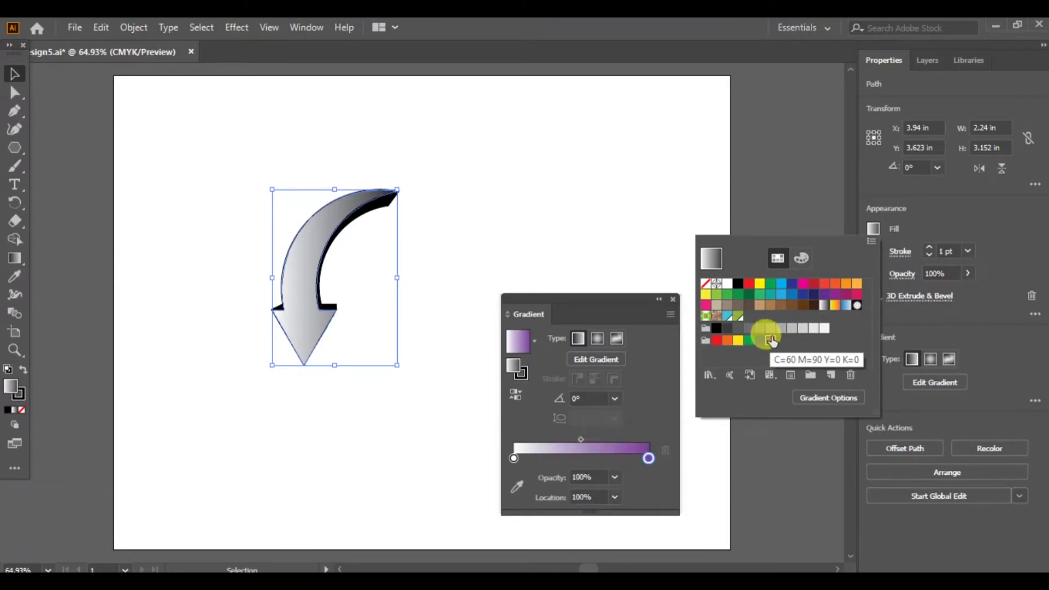
pyautogui.moveTo(764, 335); pyautogui.dragTo(583, 452)
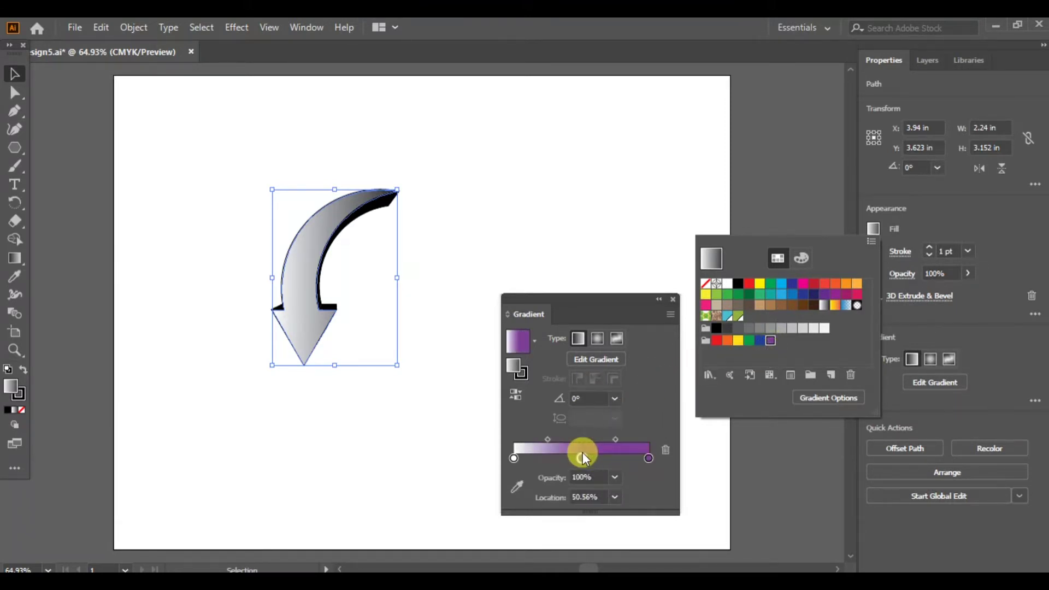
# Step: Apply the white-to-purple gradient to the arrow as a radial gradient and deselect the arrow
pyautogui.click(598, 340)
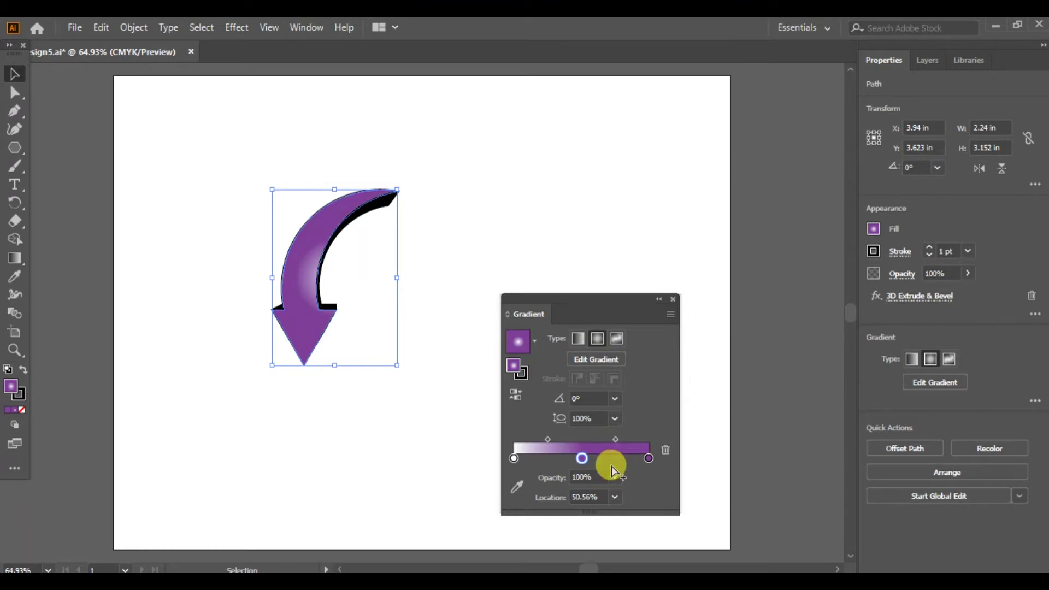
pyautogui.click(672, 299)
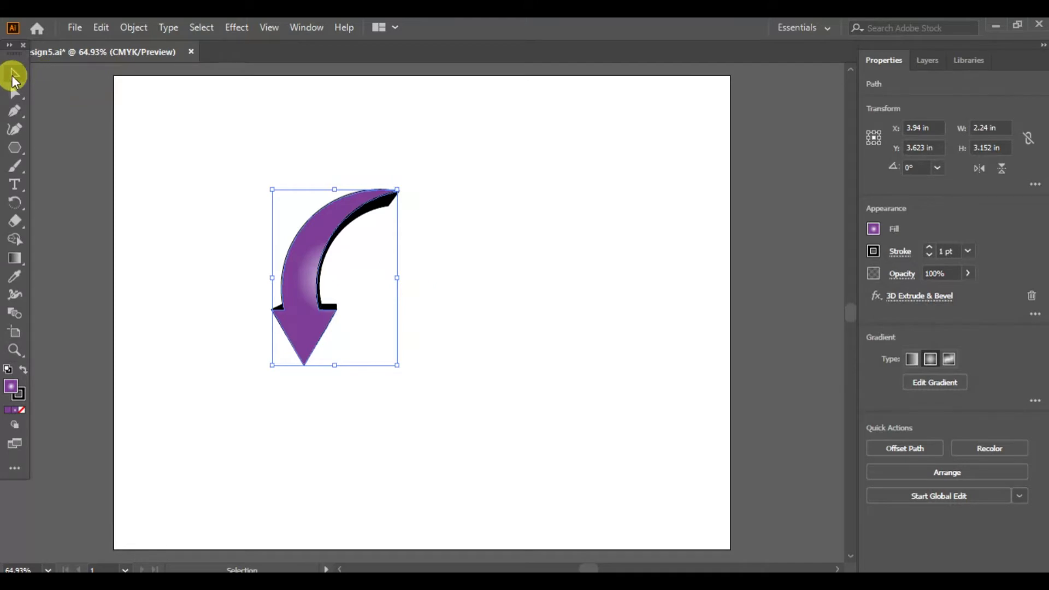
pyautogui.click(212, 29)
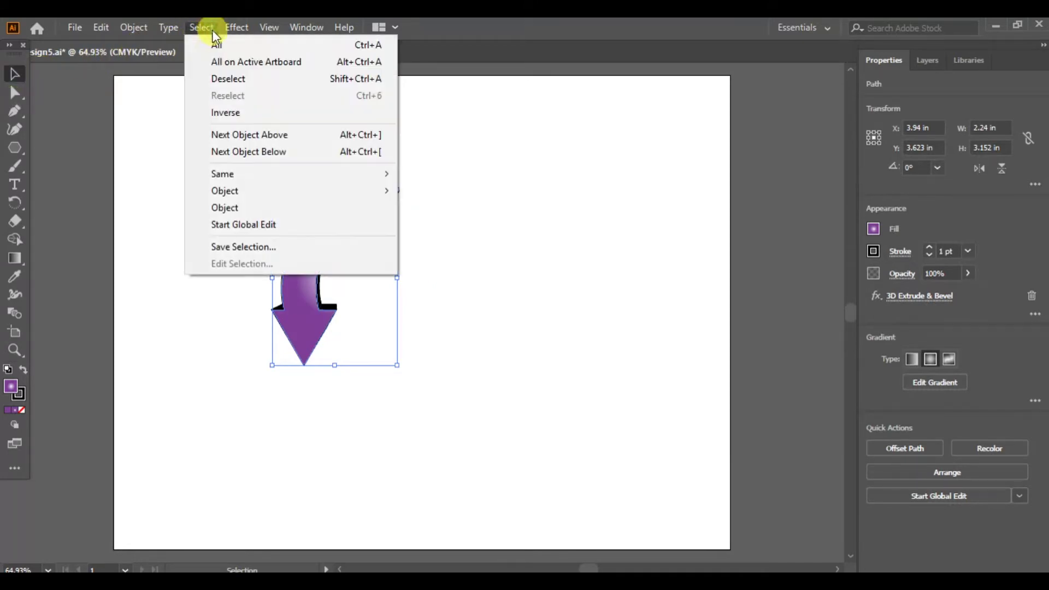
pyautogui.click(213, 77)
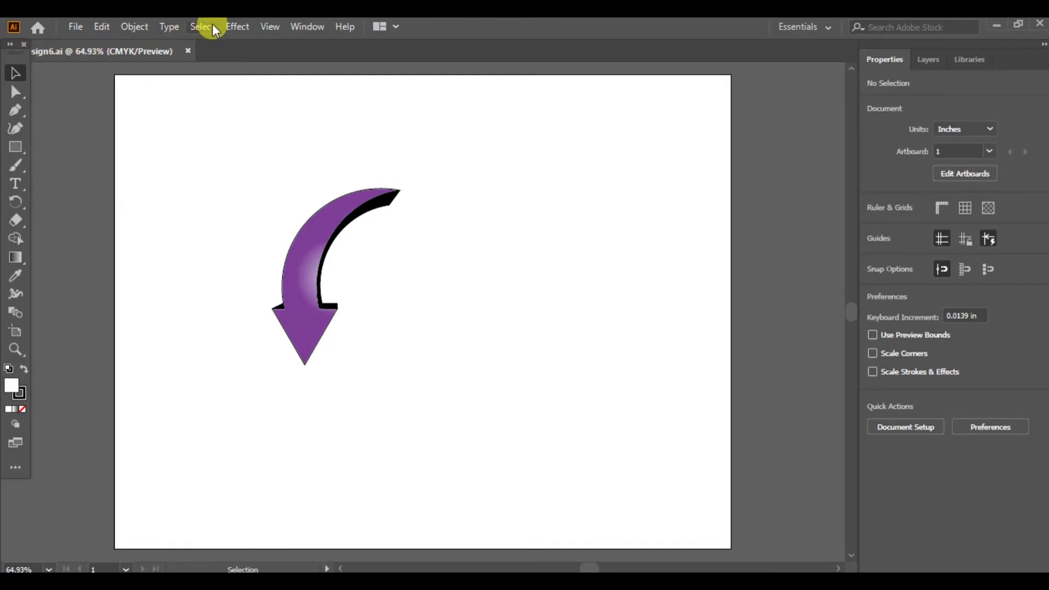
# Step: Select the arrow and change its gradient type to linear
pyautogui.click(212, 30)
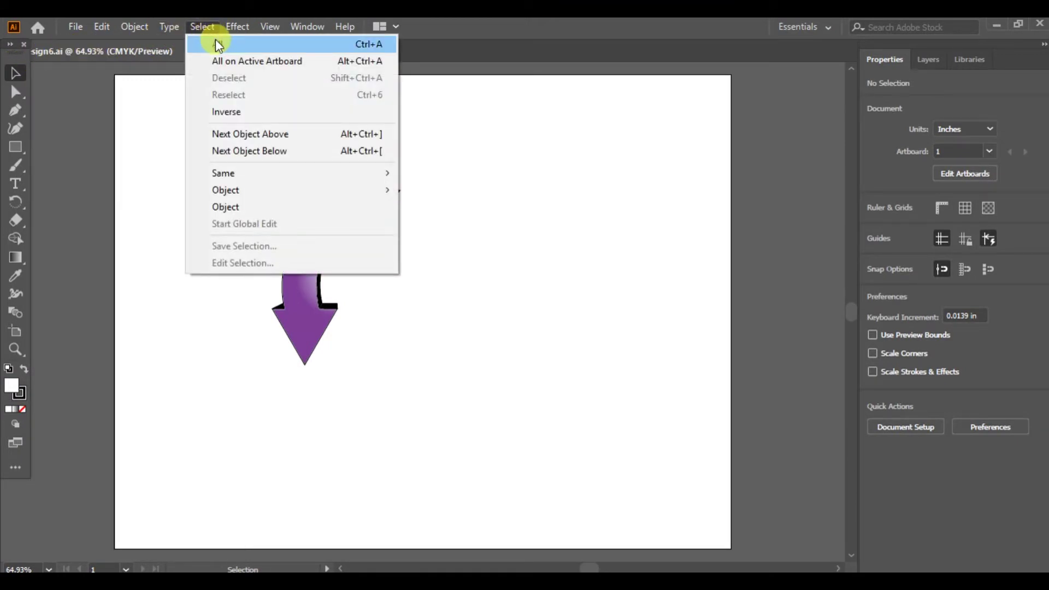
pyautogui.click(215, 39)
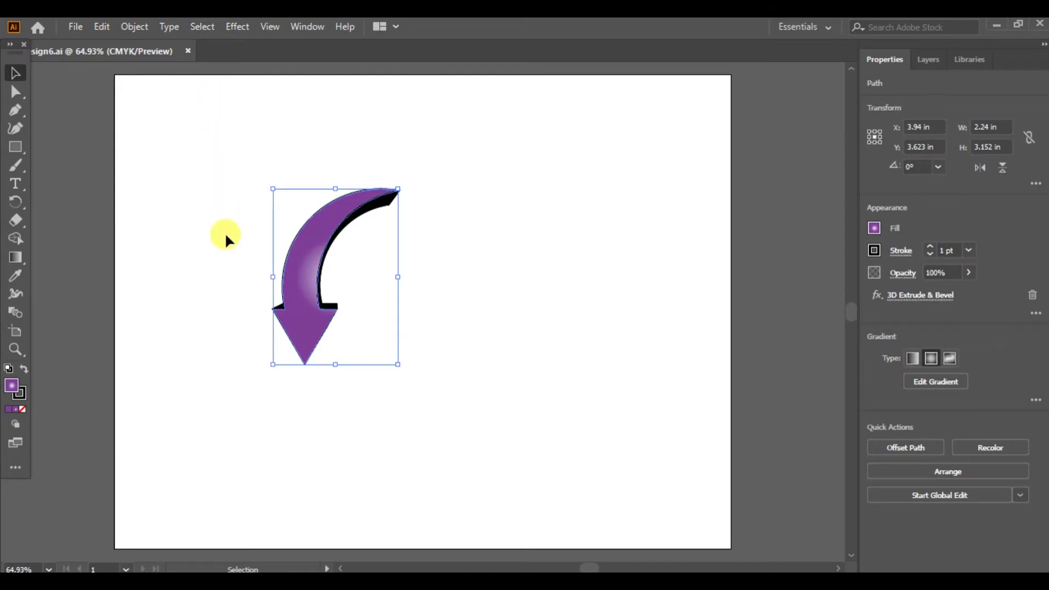
pyautogui.click(913, 359)
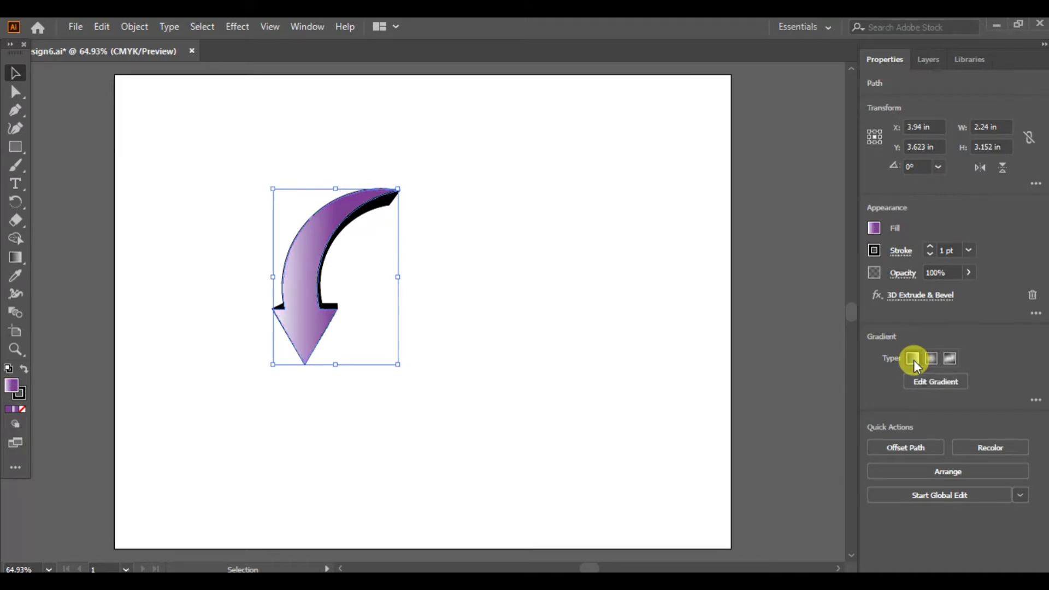
# Step: Redraw the gradient diagonally across the arrow from upper left to lower right and shift the middle purple stop toward the lower-right end
pyautogui.click(920, 383)
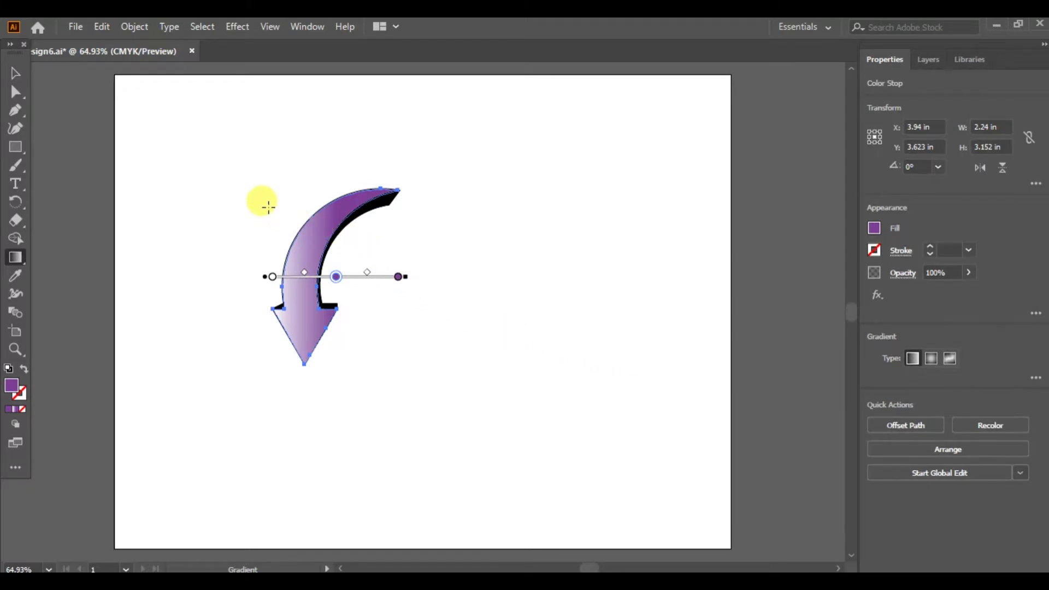
pyautogui.moveTo(257, 185); pyautogui.dragTo(389, 320)
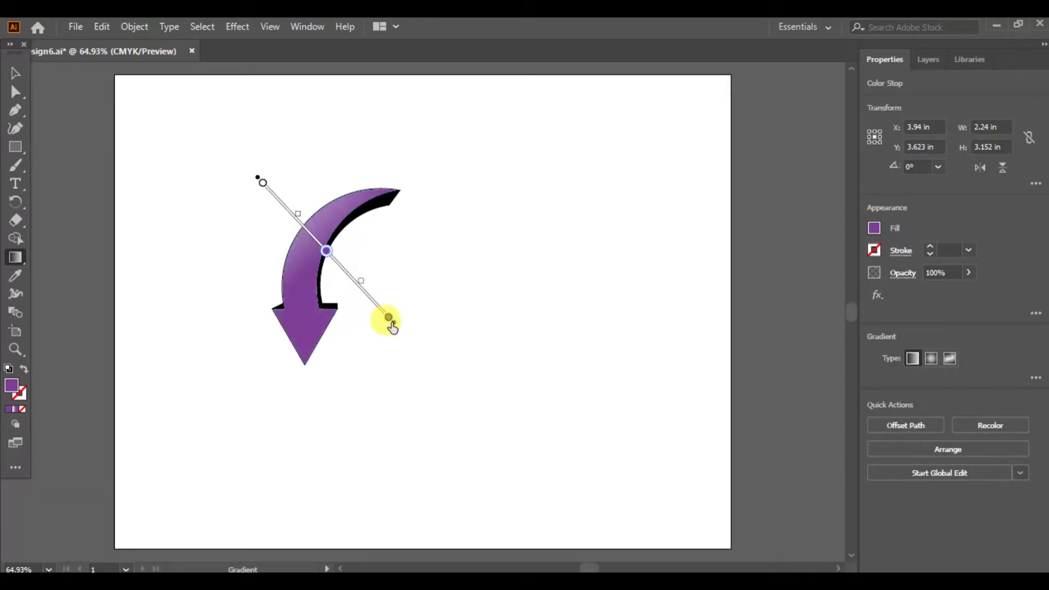
pyautogui.moveTo(331, 260); pyautogui.dragTo(358, 285)
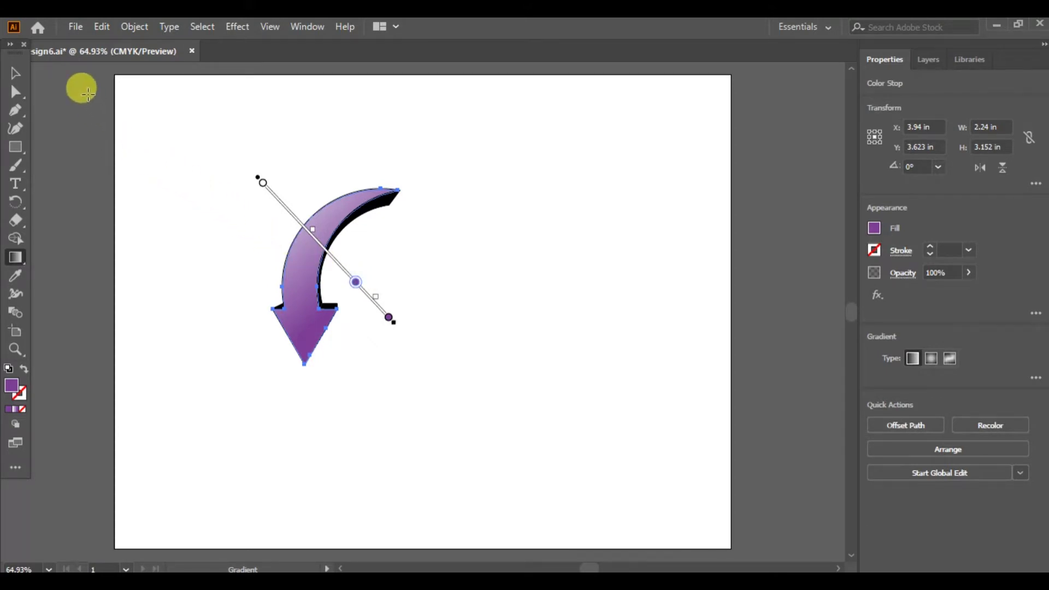
# Step: Deselect the arrow, reselect all artwork and move the purple arrow toward the artboard's left side, to about X 2.25 in, Y 3.84 in
pyautogui.click(17, 70)
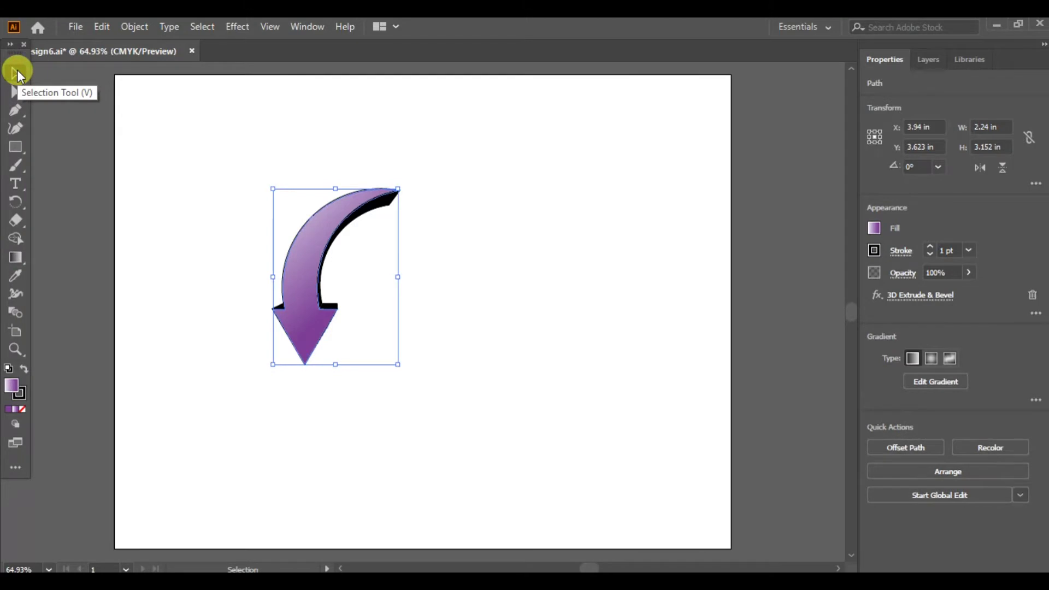
pyautogui.click(199, 28)
pyautogui.click(214, 77)
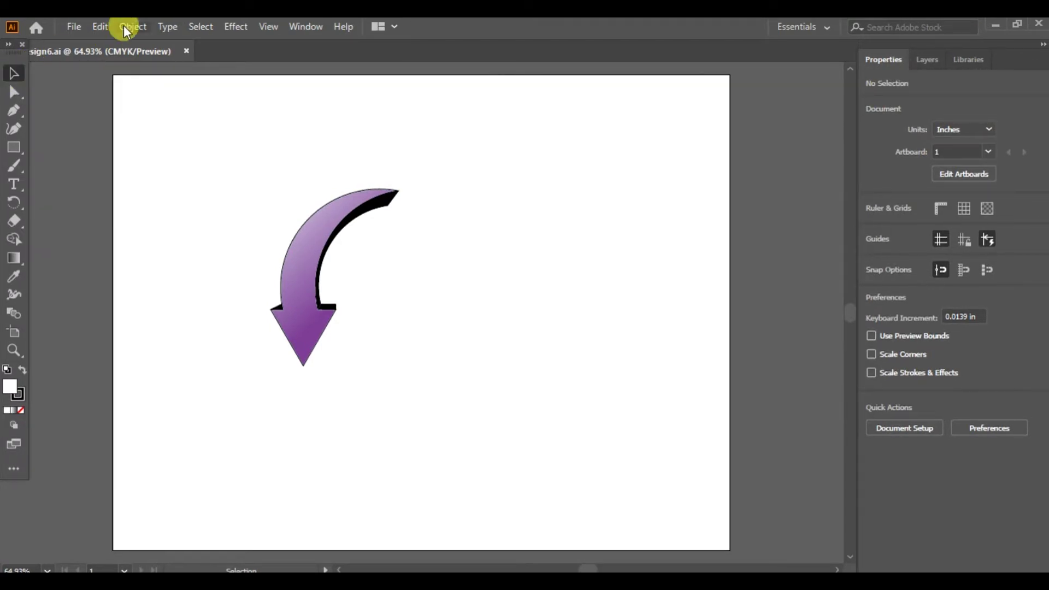
pyautogui.click(200, 26)
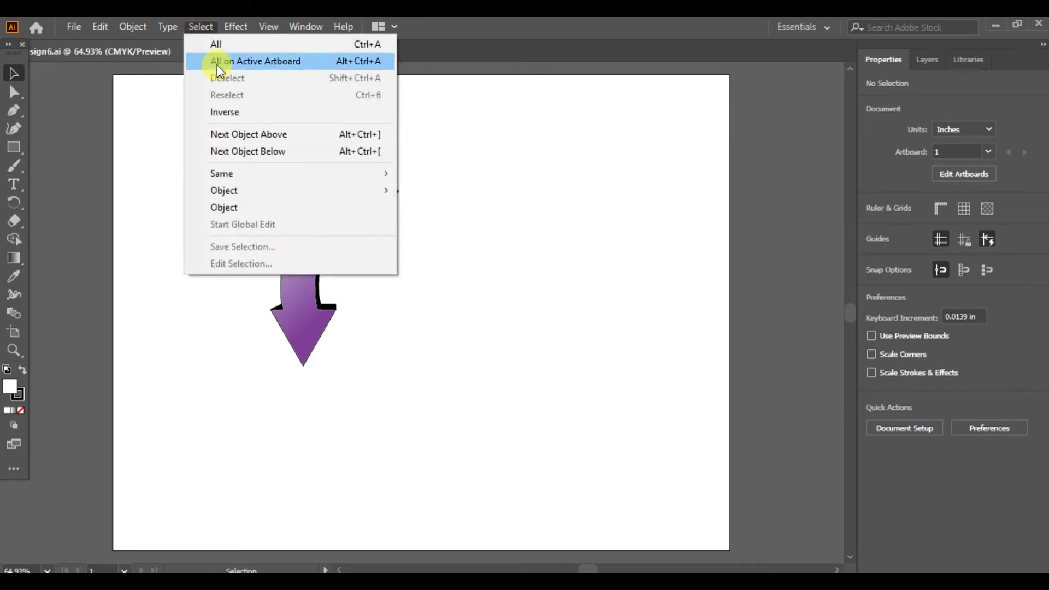
pyautogui.click(214, 47)
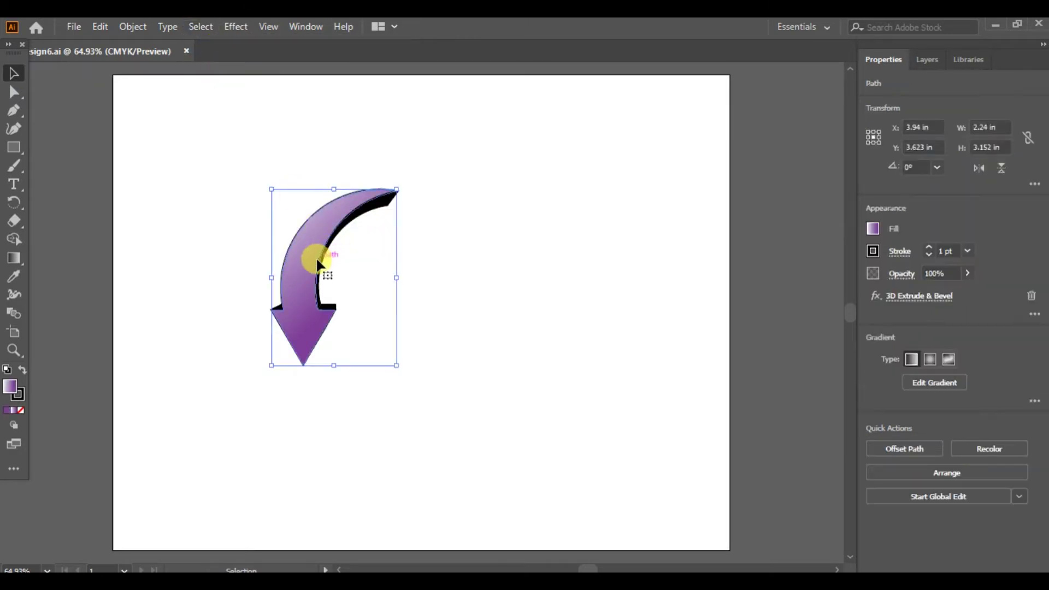
pyautogui.moveTo(318, 264); pyautogui.dragTo(218, 273)
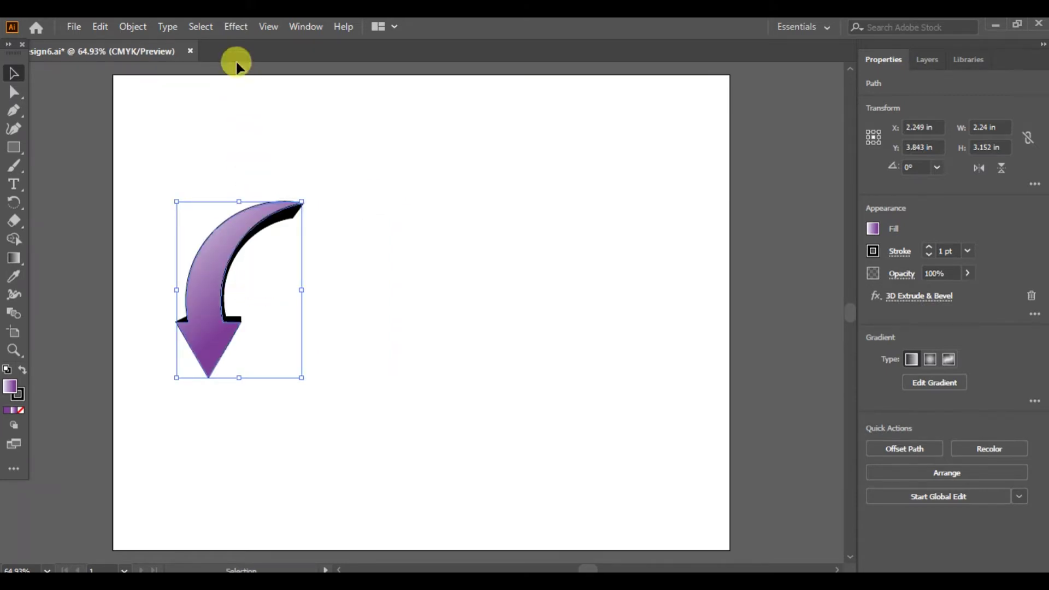
# Step: Duplicate the purple arrow and place the copy right beside the original, at about X 4.21 in, Y 3.84 in
pyautogui.click(267, 27)
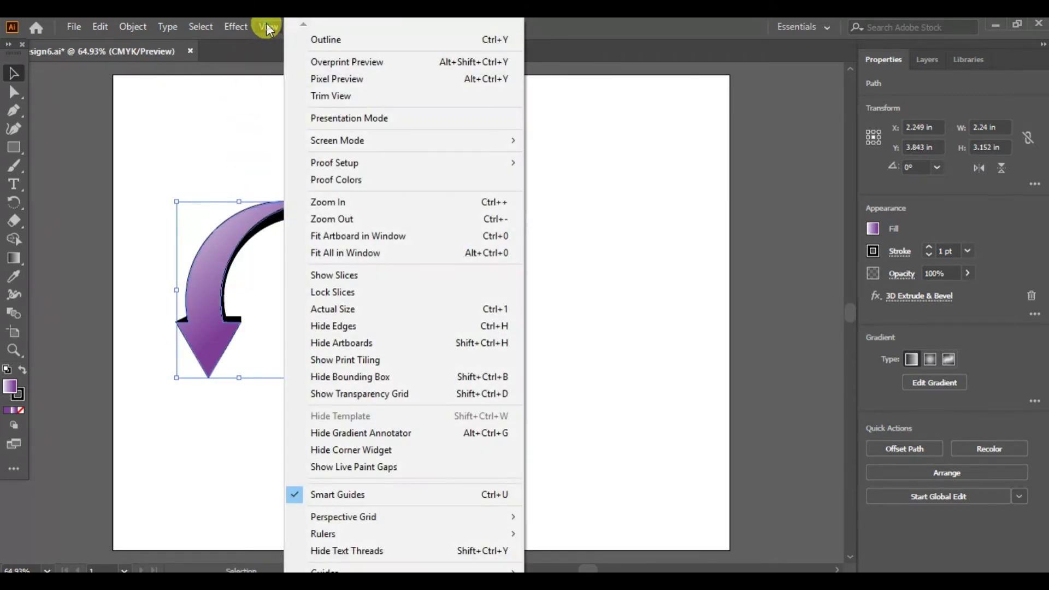
pyautogui.click(326, 200)
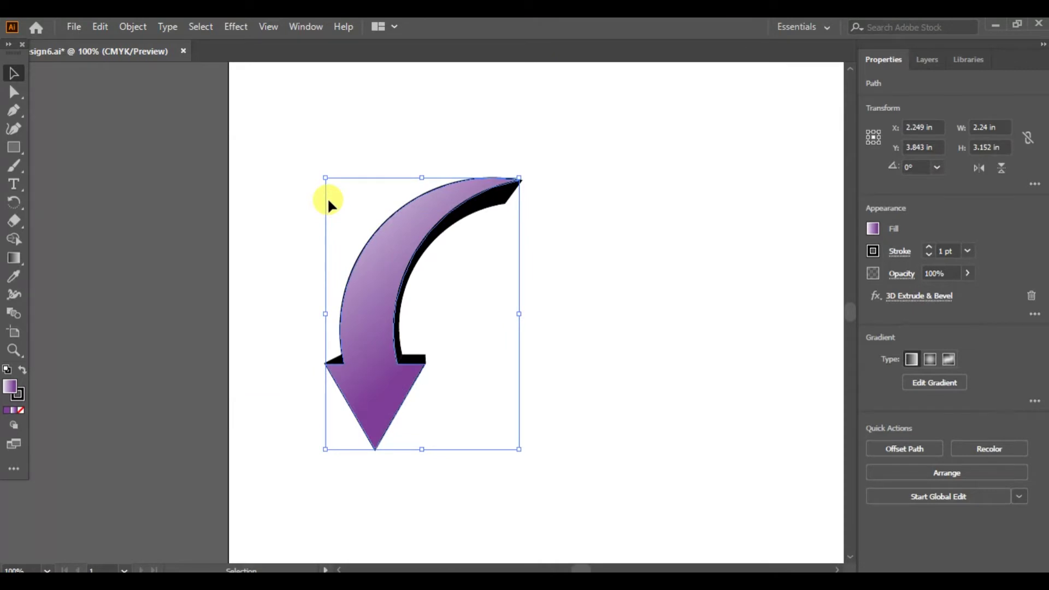
pyautogui.click(98, 26)
pyautogui.click(118, 99)
pyautogui.click(100, 26)
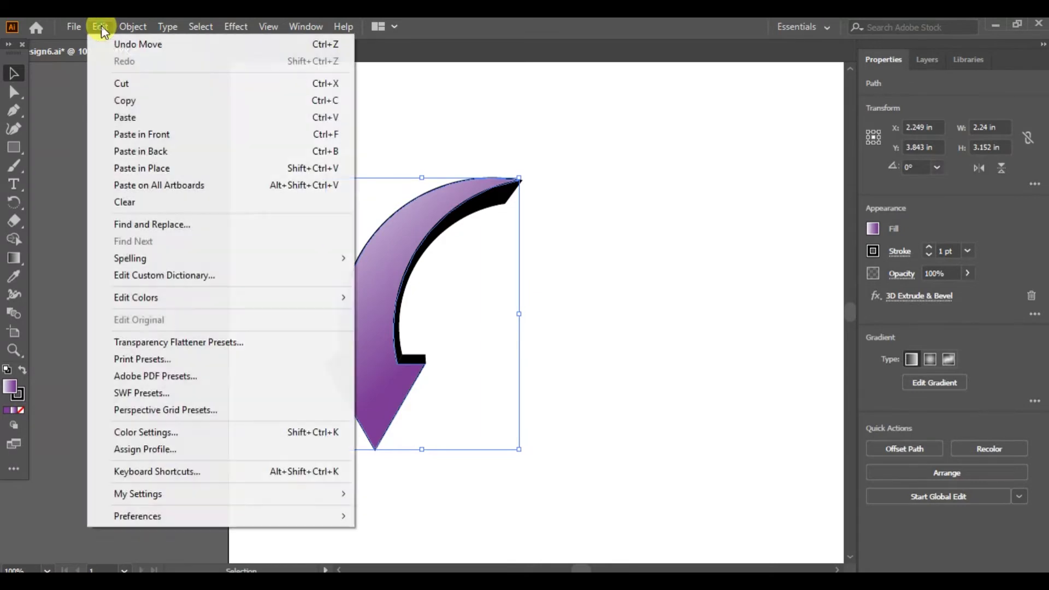
pyautogui.click(131, 116)
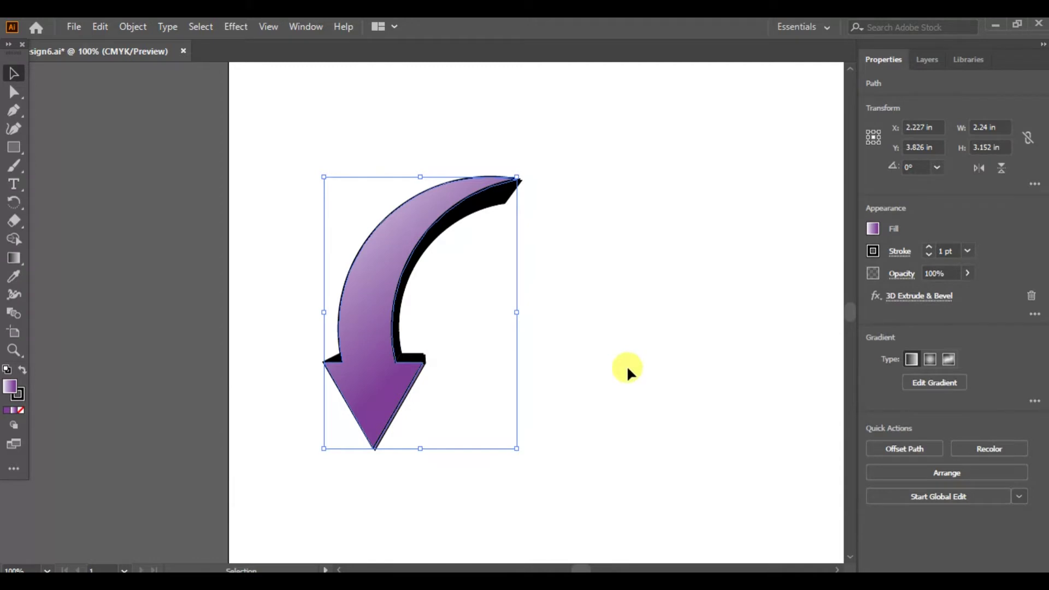
pyautogui.click(267, 26)
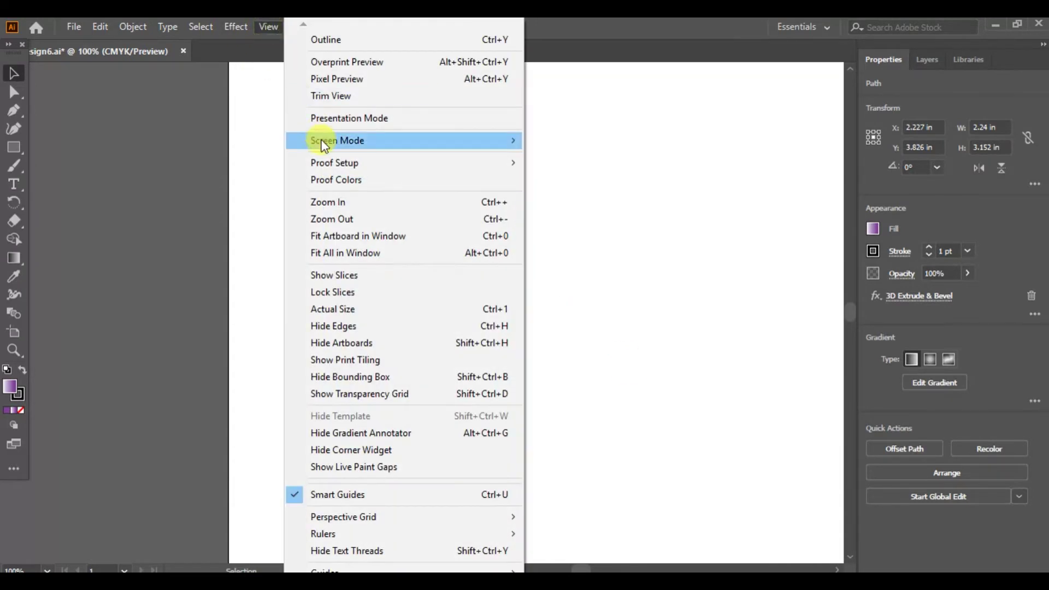
pyautogui.click(335, 217)
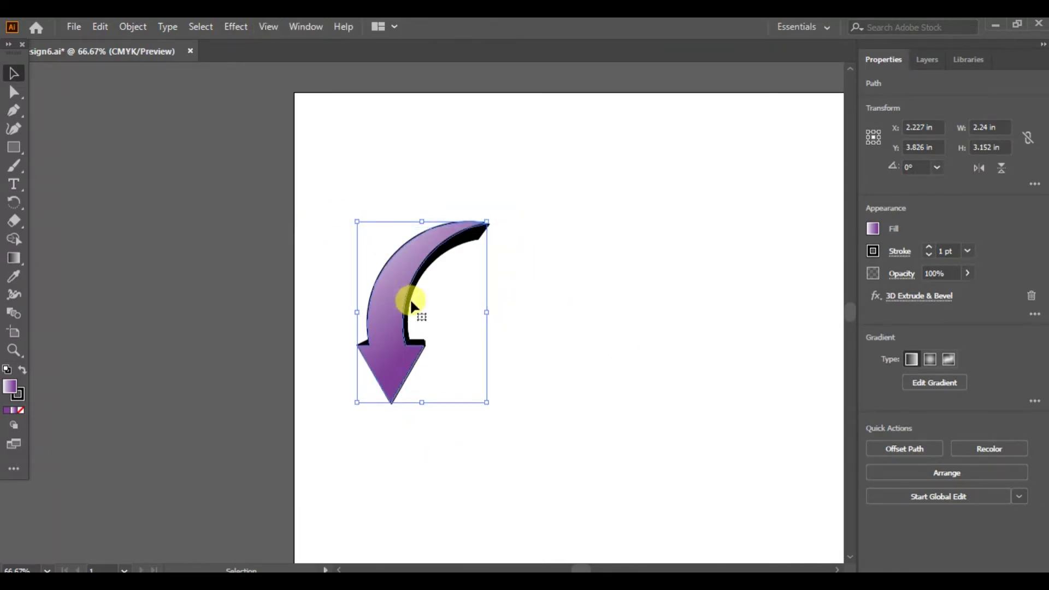
pyautogui.moveTo(398, 297); pyautogui.dragTo(517, 300)
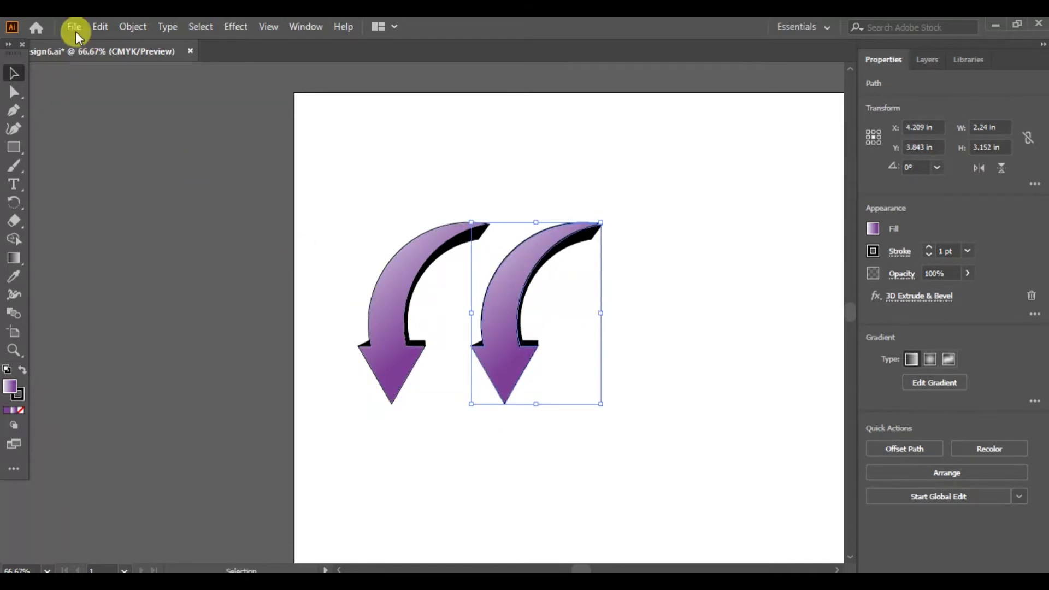
# Step: Paste another copy of the purple arrow and place it to the right of the second, at about X 6.51 in, Y 3.83 in
pyautogui.click(107, 27)
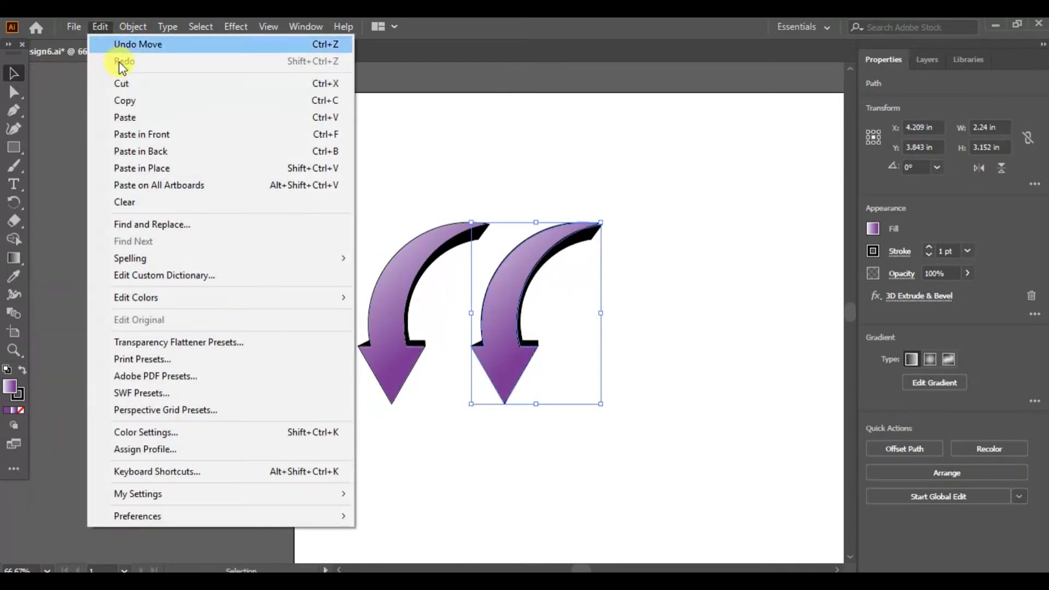
pyautogui.click(131, 100)
pyautogui.click(103, 24)
pyautogui.click(124, 101)
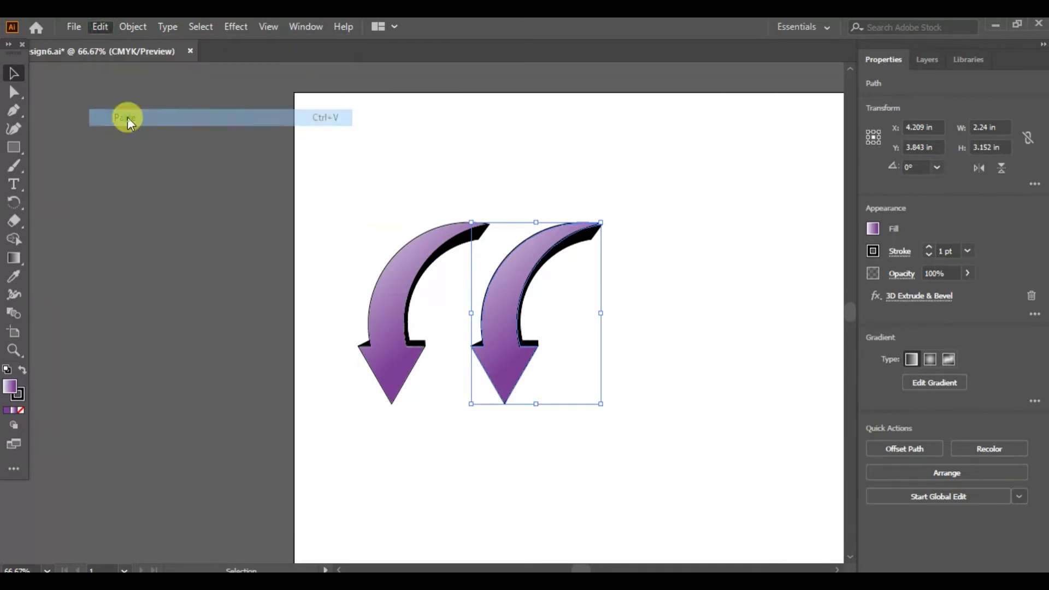
pyautogui.hotkey('ctrl', 'alt', '[')
pyautogui.moveTo(384, 297); pyautogui.dragTo(631, 293)
# Step: Recolor both purple gradient stops of the middle arrow with the green swatch, making a white-to-green gradient
pyautogui.click(268, 28)
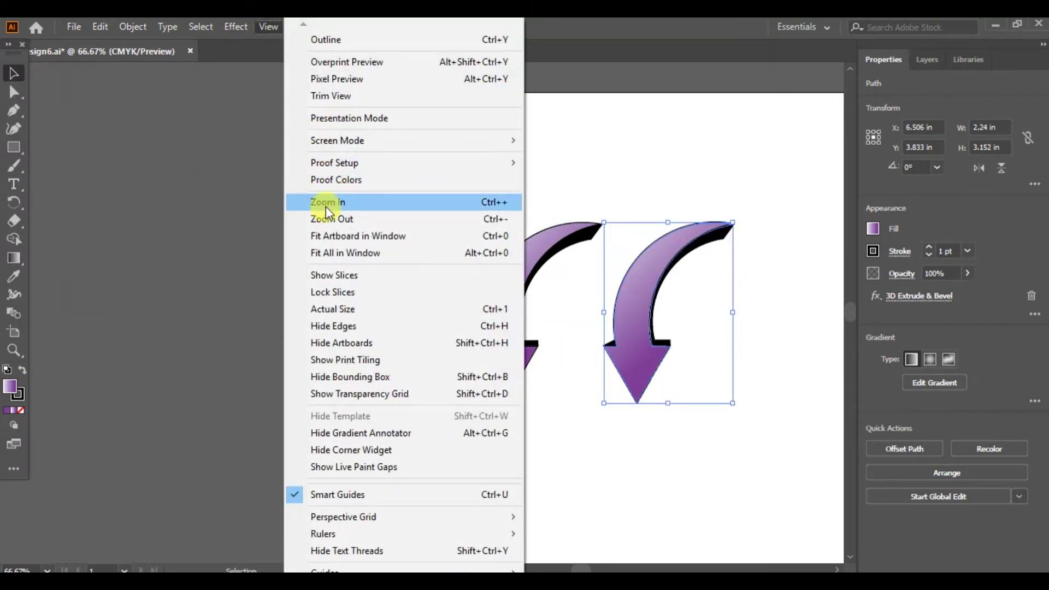
pyautogui.click(326, 203)
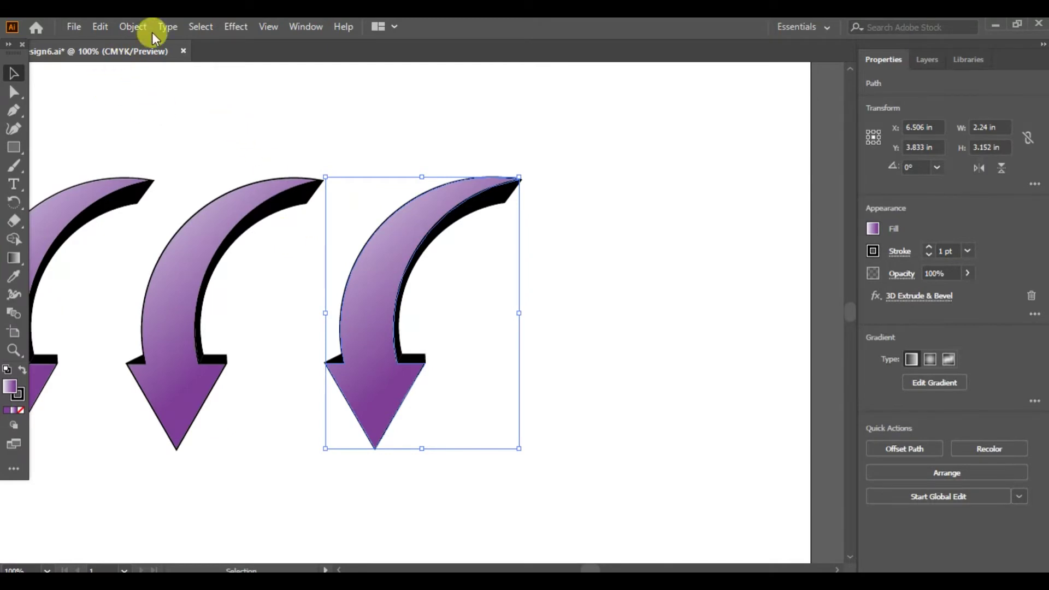
pyautogui.click(246, 199)
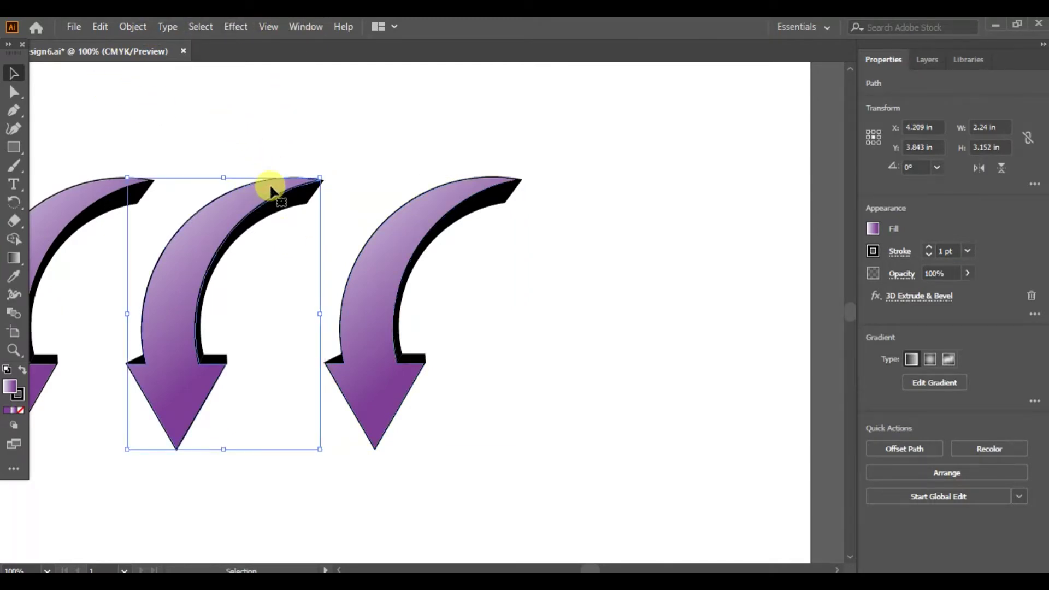
pyautogui.click(300, 28)
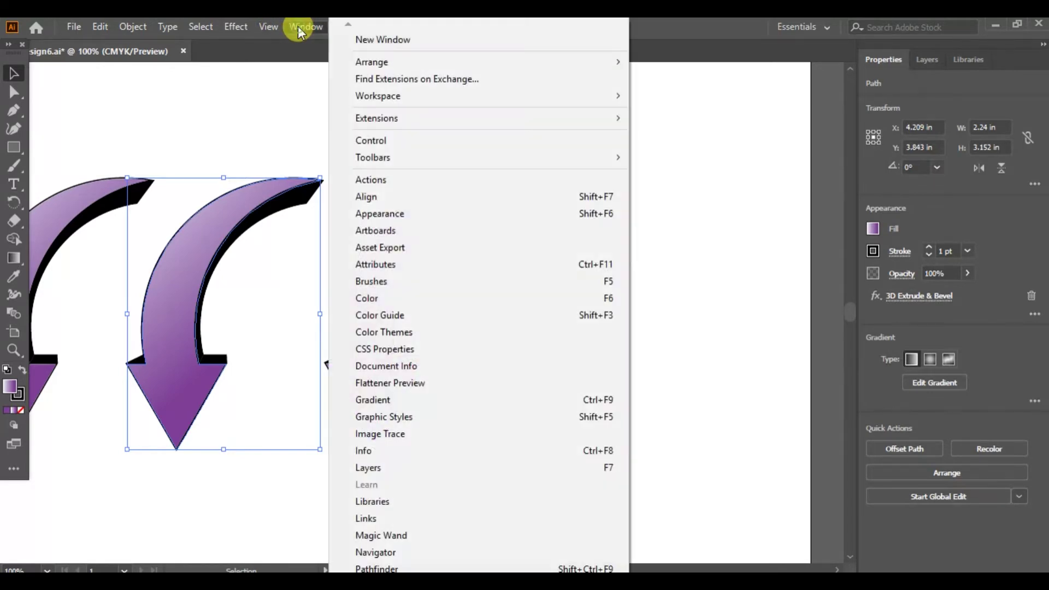
pyautogui.click(385, 400)
pyautogui.moveTo(551, 392); pyautogui.dragTo(546, 346)
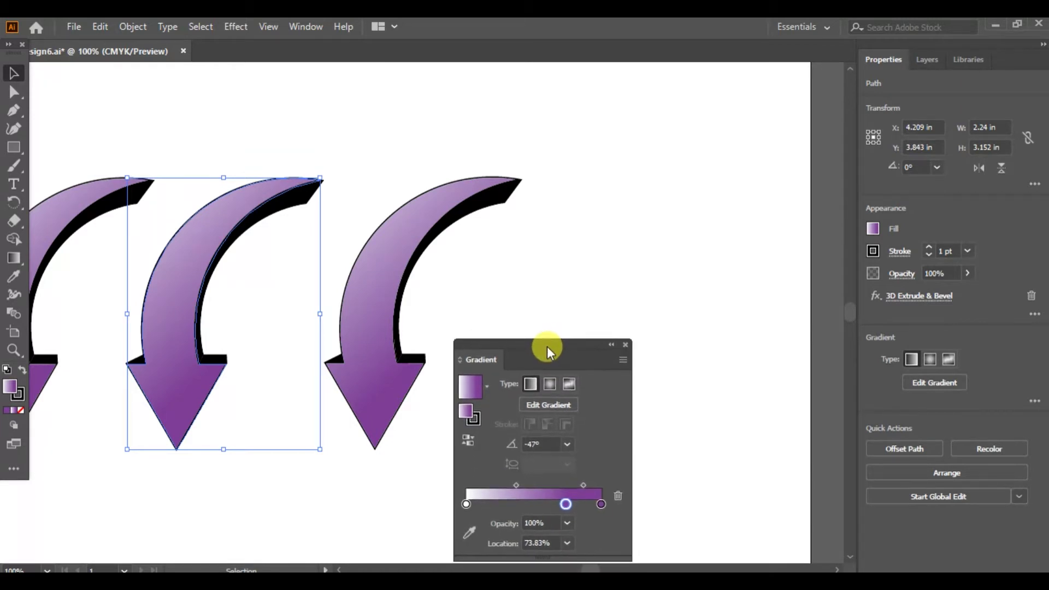
pyautogui.click(874, 230)
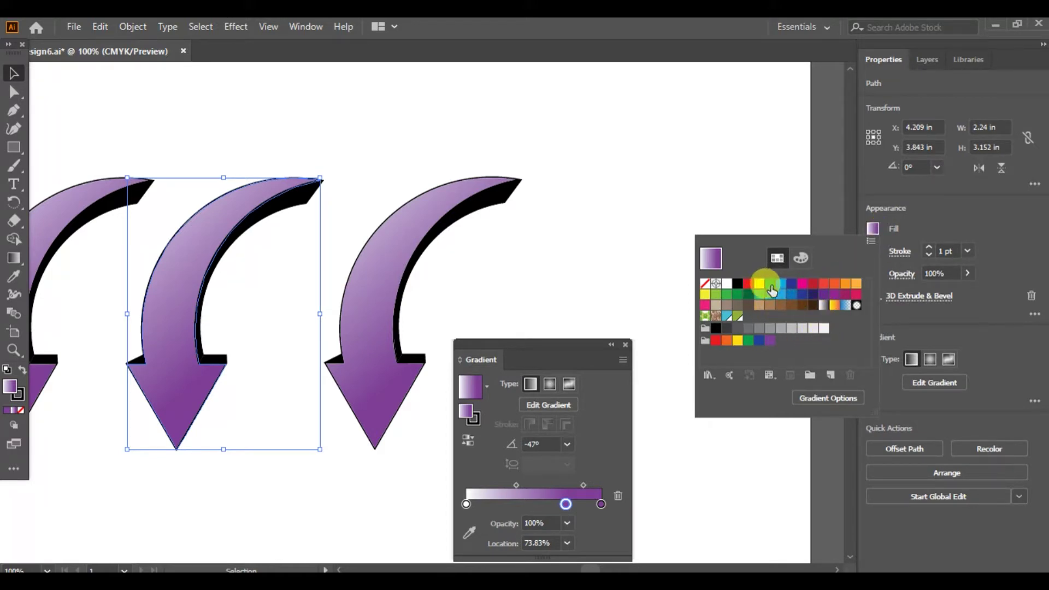
pyautogui.moveTo(770, 283); pyautogui.dragTo(606, 502)
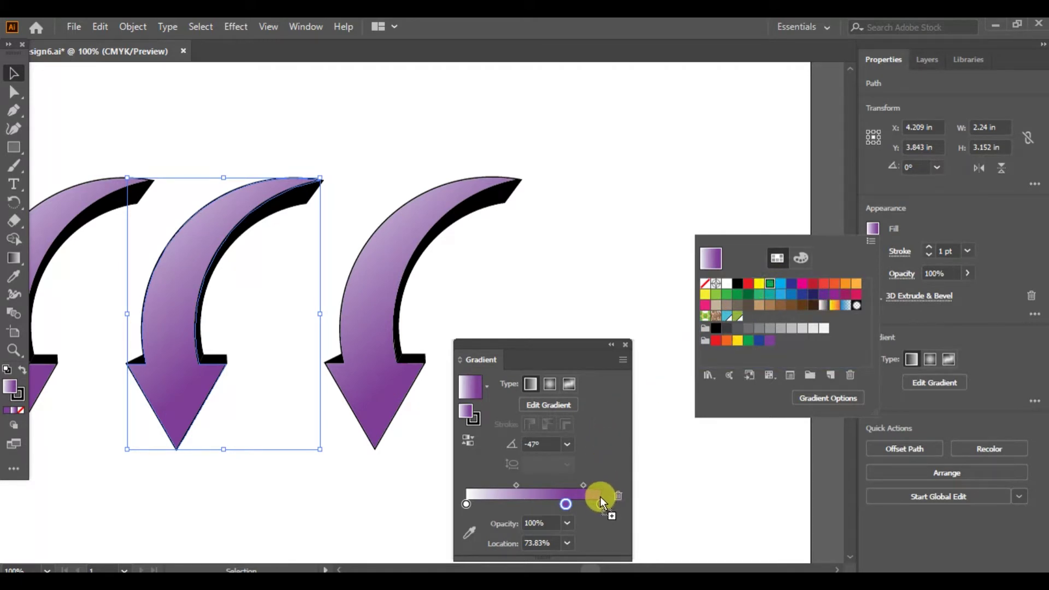
pyautogui.moveTo(601, 497); pyautogui.dragTo(601, 496)
pyautogui.moveTo(772, 289); pyautogui.dragTo(566, 500)
pyautogui.click(477, 397)
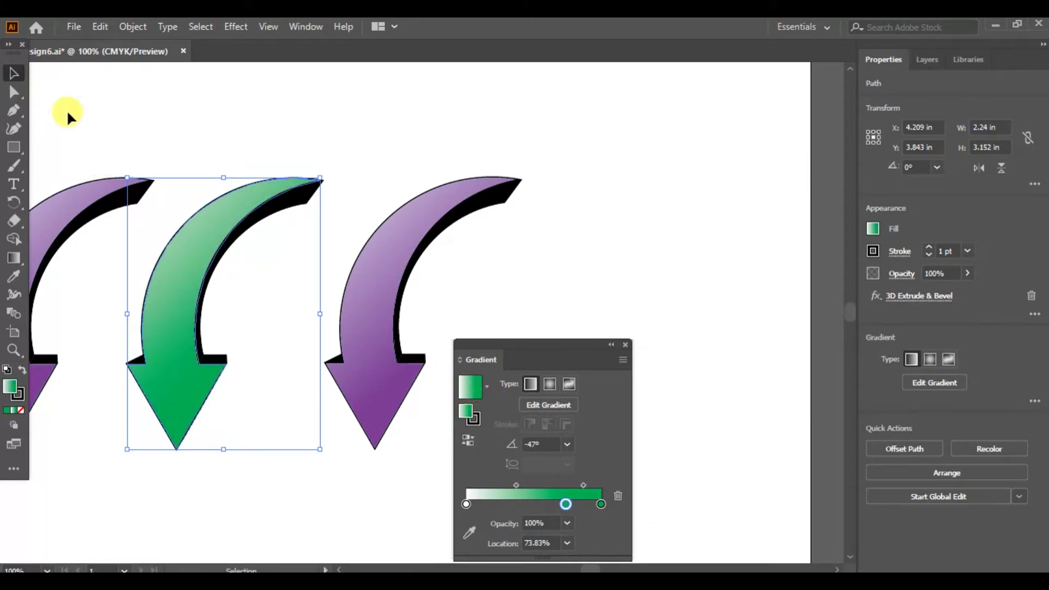
# Step: Apply a white-to-cyan gradient with a cyan stop at 64.53% to the rightmost arrow and shift its middle purple stop to the far end
pyautogui.click(408, 239)
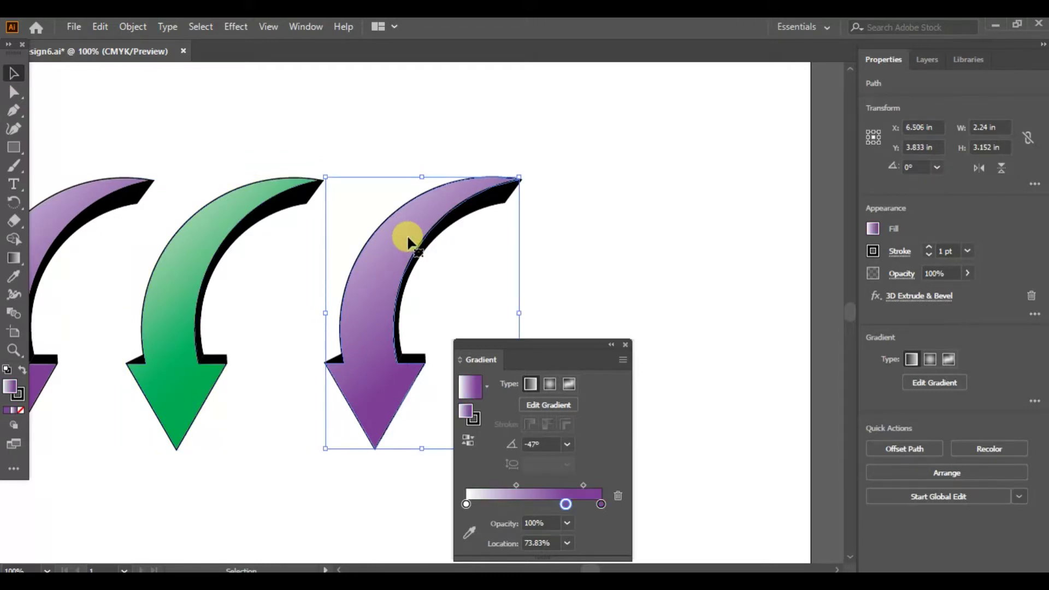
pyautogui.click(873, 229)
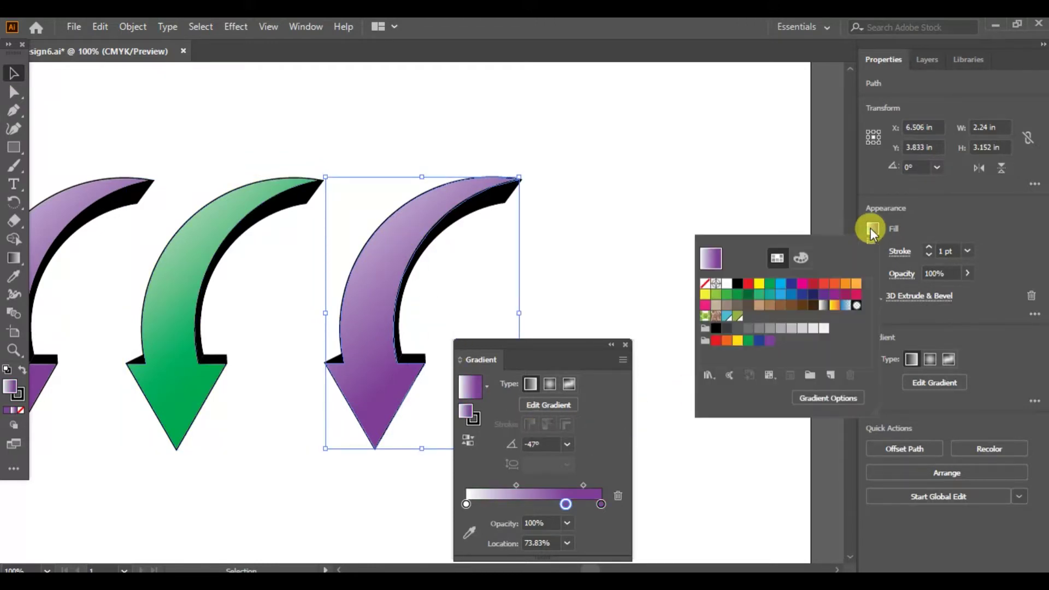
pyautogui.click(781, 285)
pyautogui.moveTo(782, 290); pyautogui.dragTo(601, 476)
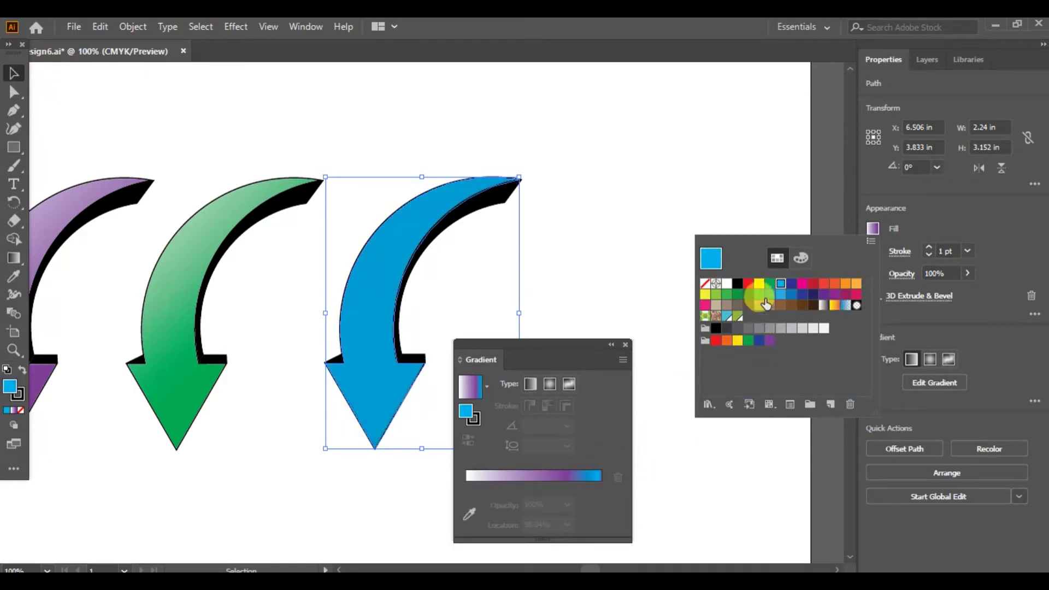
pyautogui.moveTo(780, 285); pyautogui.dragTo(579, 485)
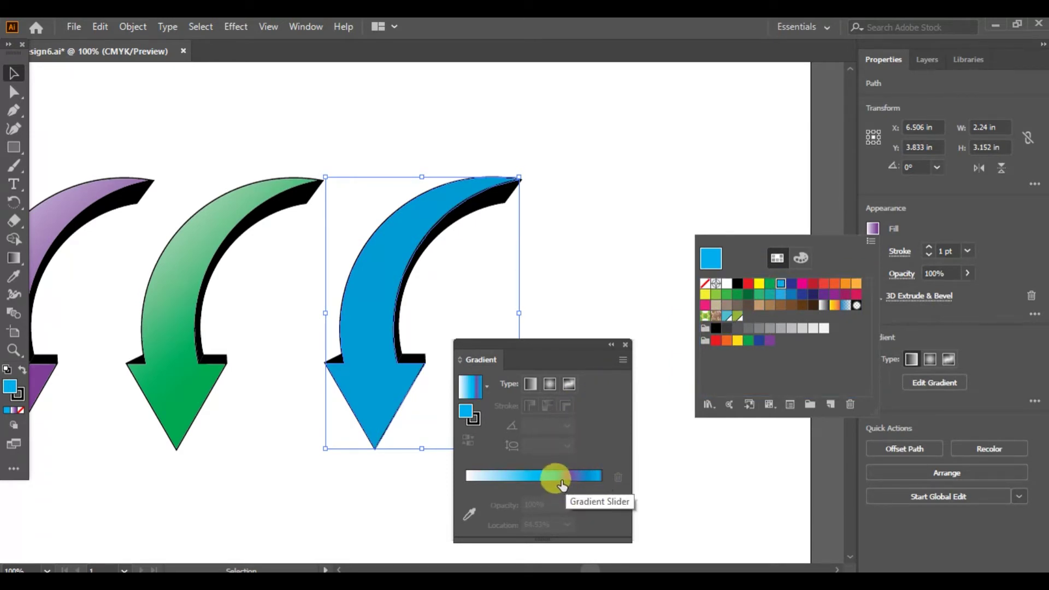
pyautogui.click(468, 388)
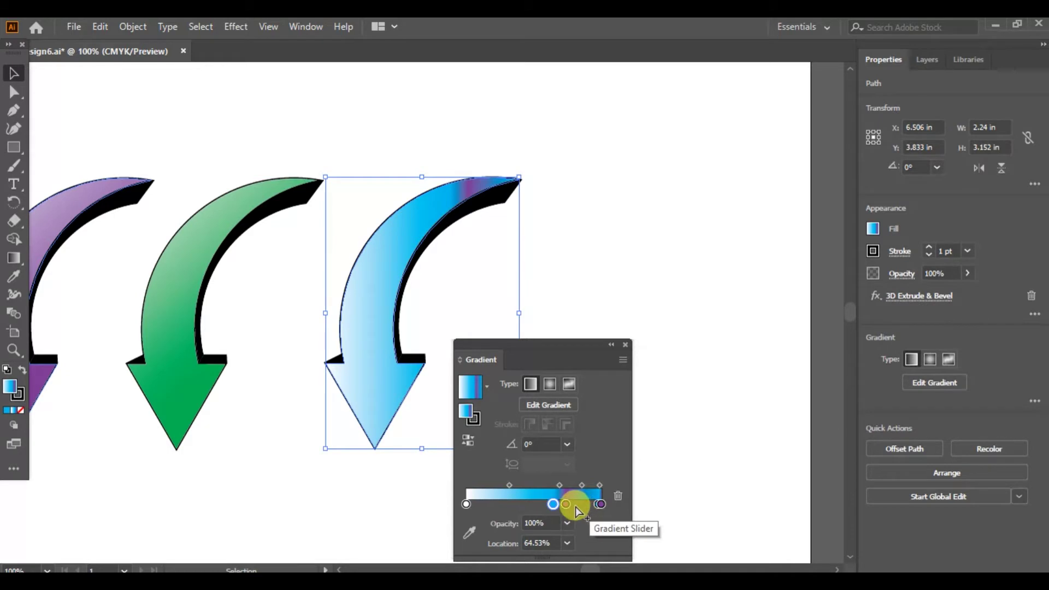
pyautogui.moveTo(569, 504); pyautogui.dragTo(605, 504)
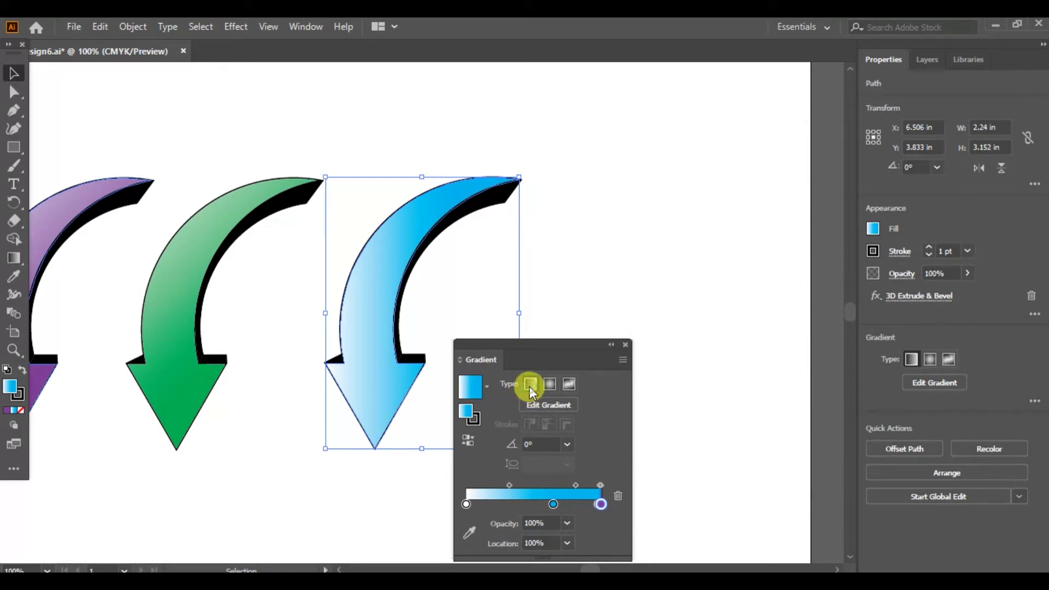
pyautogui.click(623, 342)
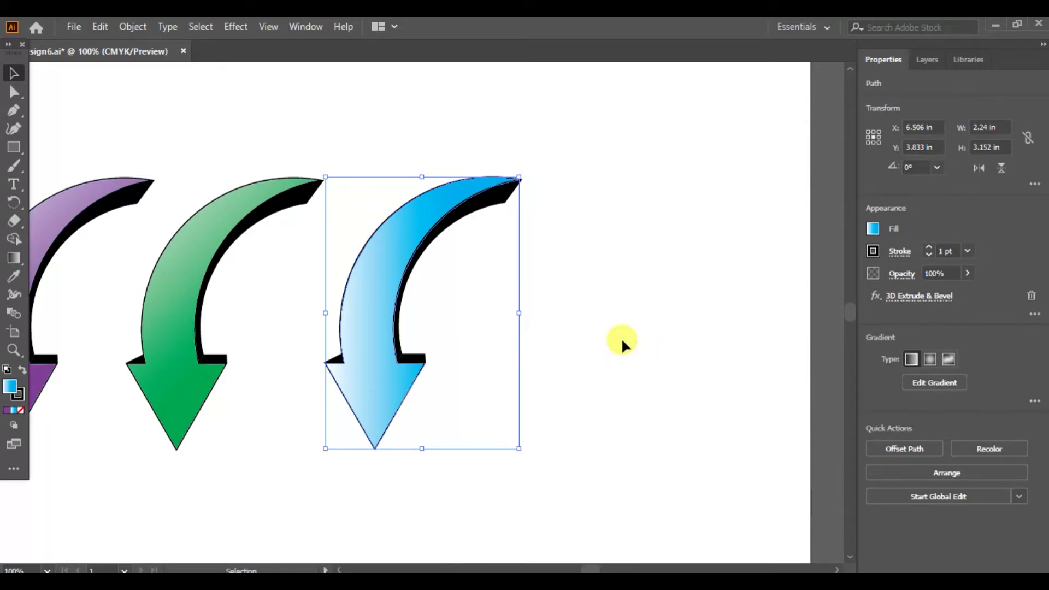
# Step: Shift the middle green stop of the green arrow's gradient slightly toward the white end
pyautogui.click(170, 313)
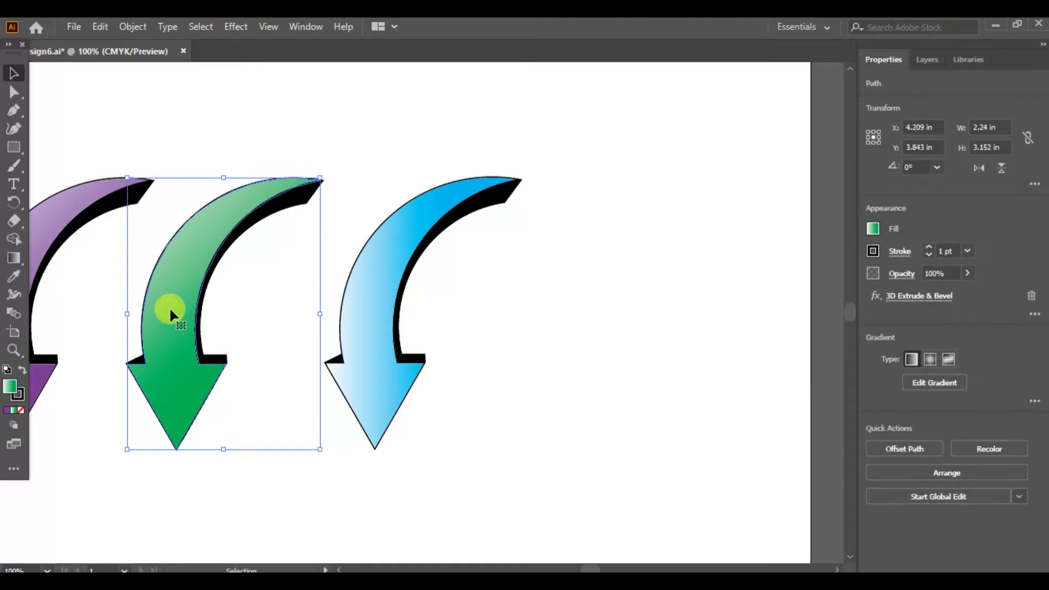
pyautogui.click(915, 382)
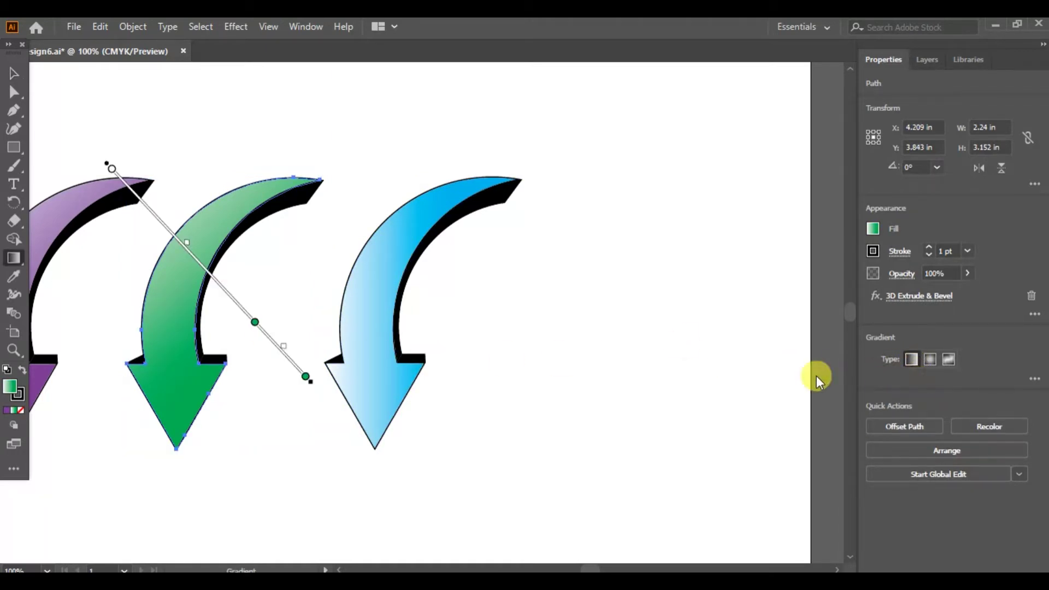
pyautogui.moveTo(256, 323)
pyautogui.mouseDown()
pyautogui.moveTo(230, 298)
pyautogui.moveTo(244, 313)
pyautogui.mouseUp()
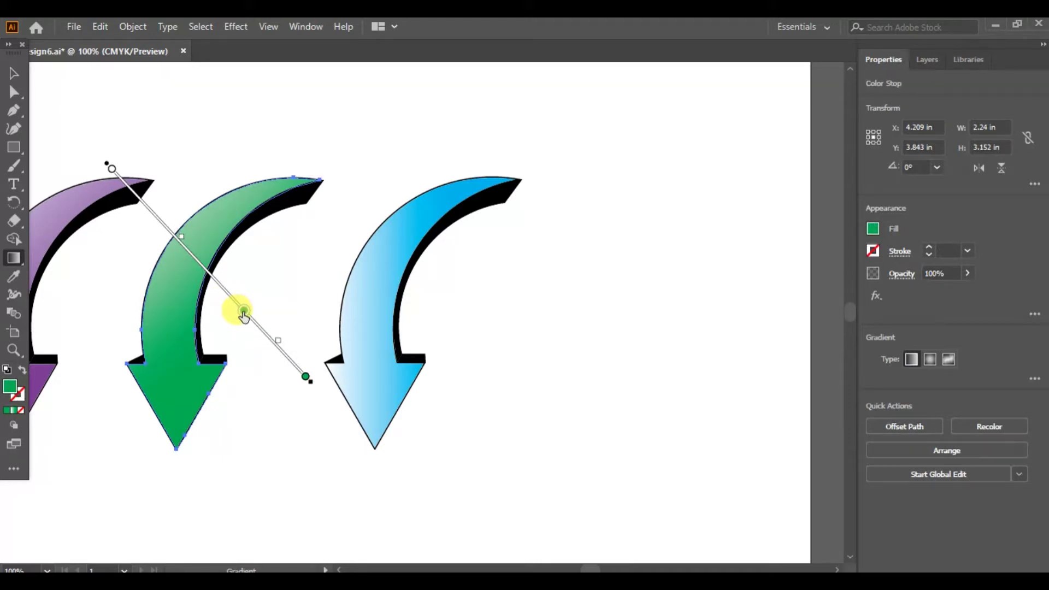
# Step: Redraw the cyan arrow's gradient diagonally from upper left to lower right
pyautogui.click(14, 73)
pyautogui.click(378, 265)
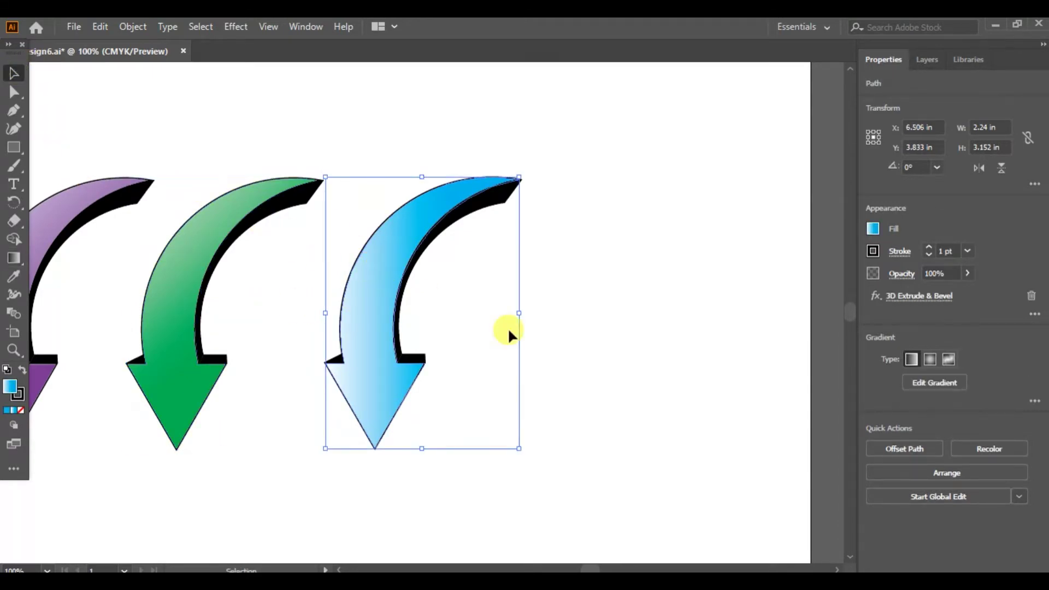
pyautogui.click(924, 385)
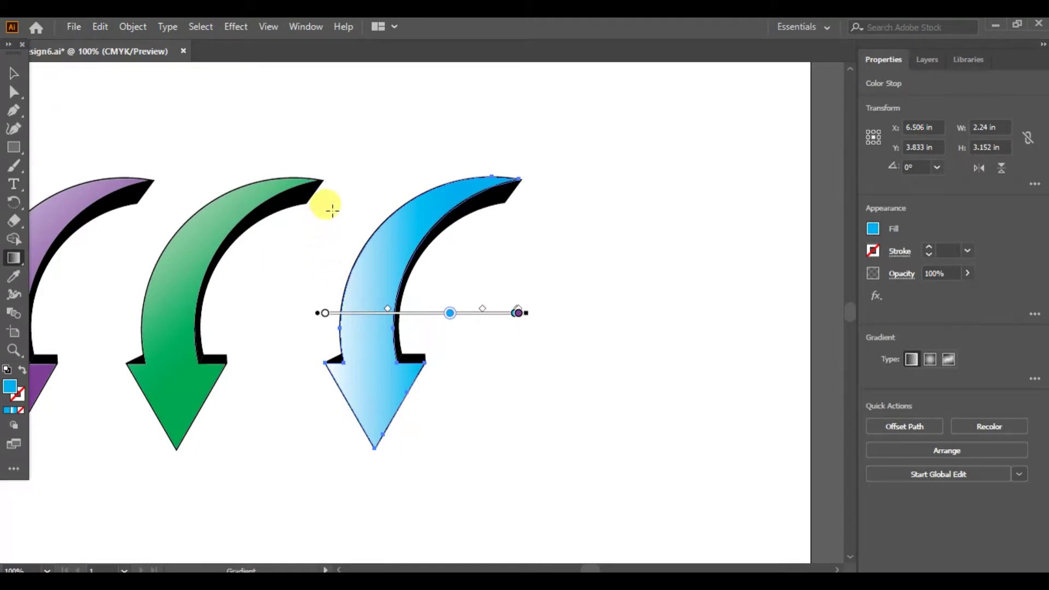
pyautogui.moveTo(333, 206); pyautogui.dragTo(495, 408)
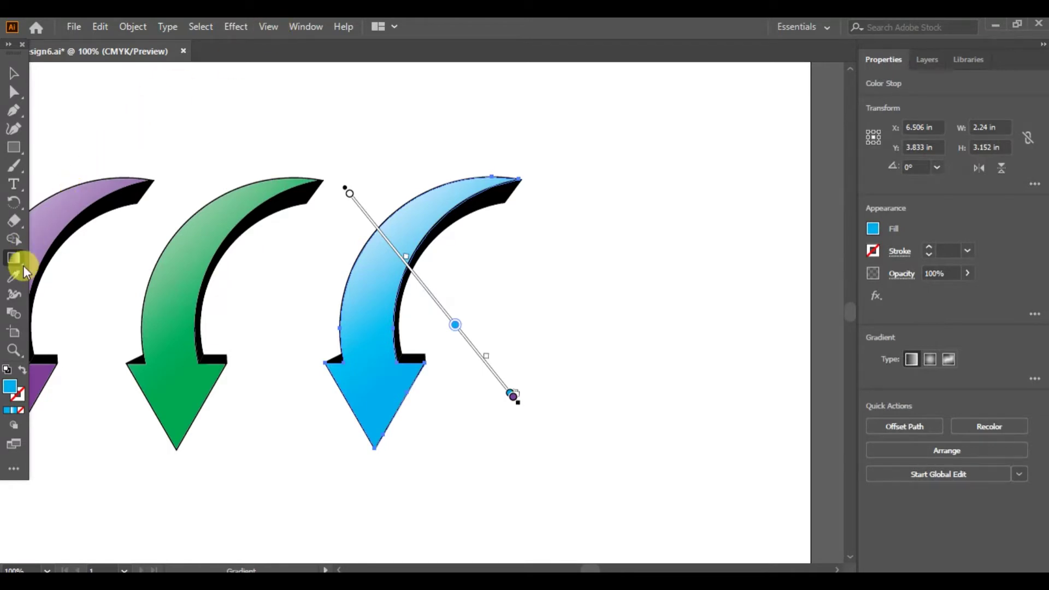
# Step: Fit all the artwork in view and leave gradient editing by switching to the Selection tool
pyautogui.click(319, 29)
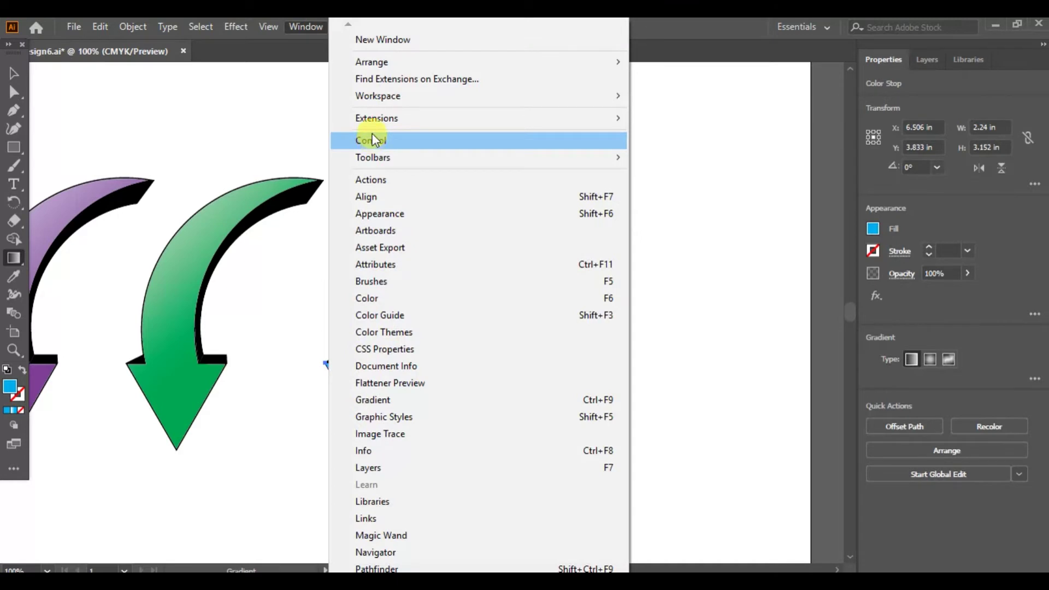
pyautogui.click(276, 28)
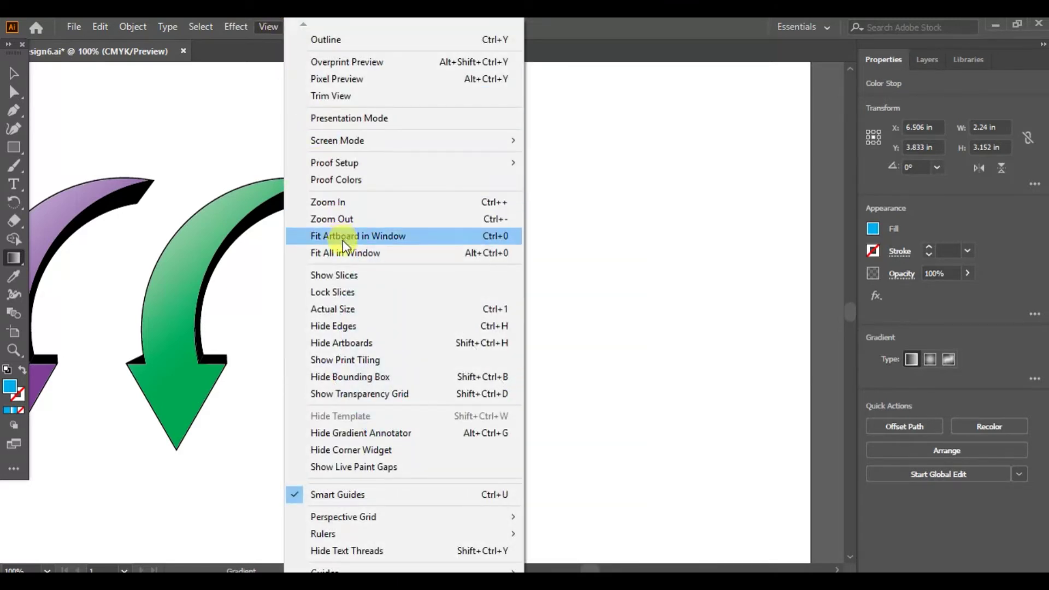
pyautogui.click(346, 253)
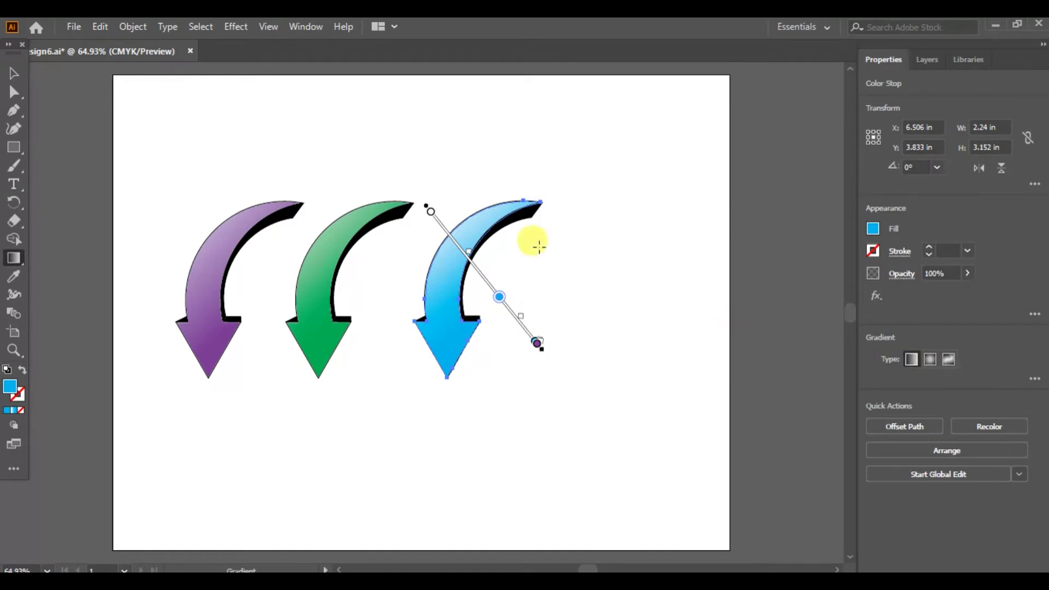
pyautogui.click(13, 71)
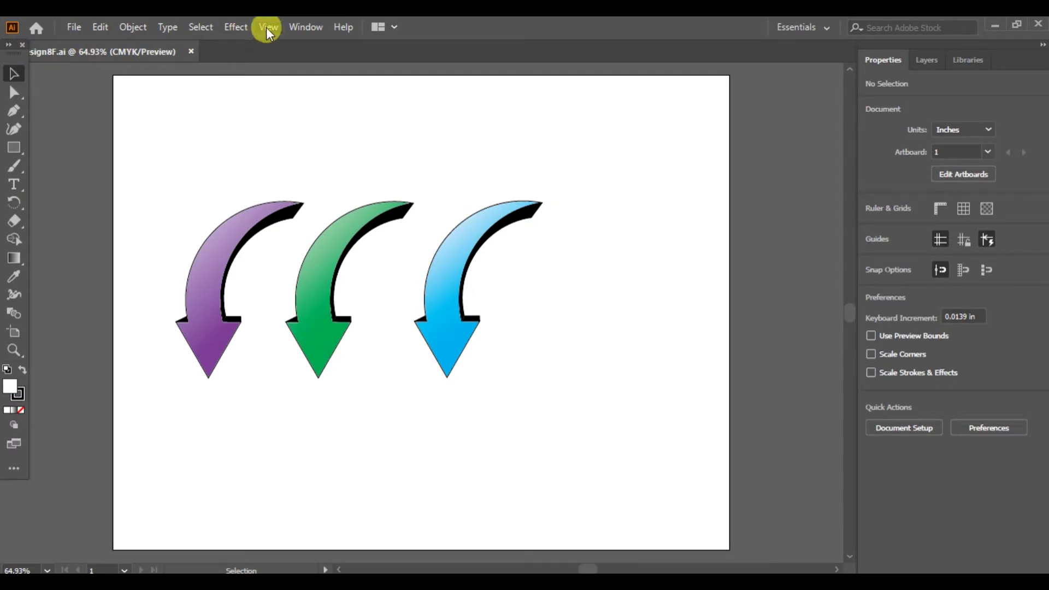
# Step: Expand the appearance of the purple 3D arrow and deselect it
pyautogui.click(268, 27)
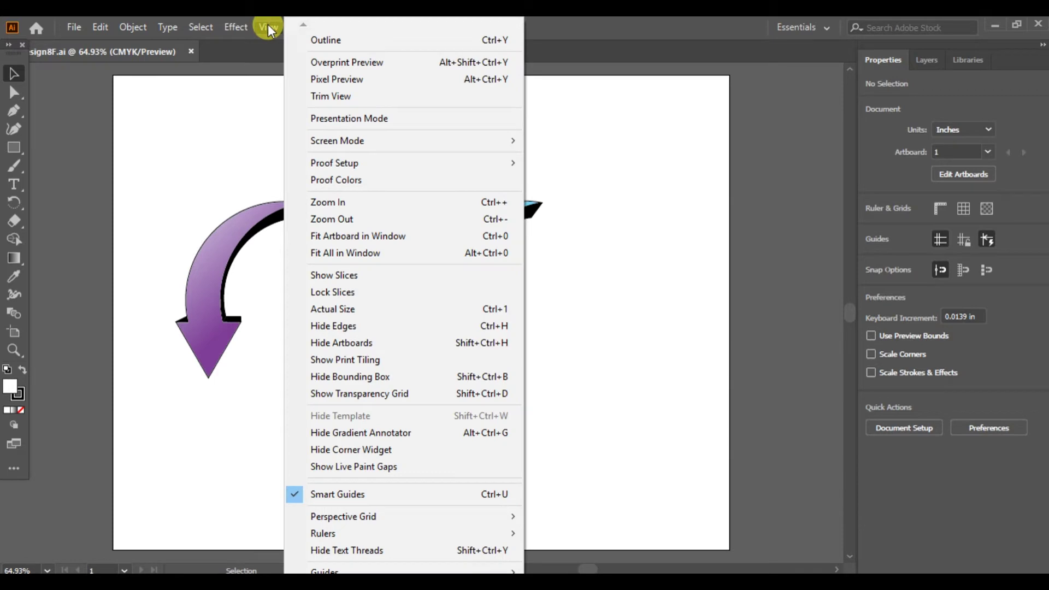
pyautogui.click(269, 27)
pyautogui.click(267, 28)
pyautogui.click(331, 203)
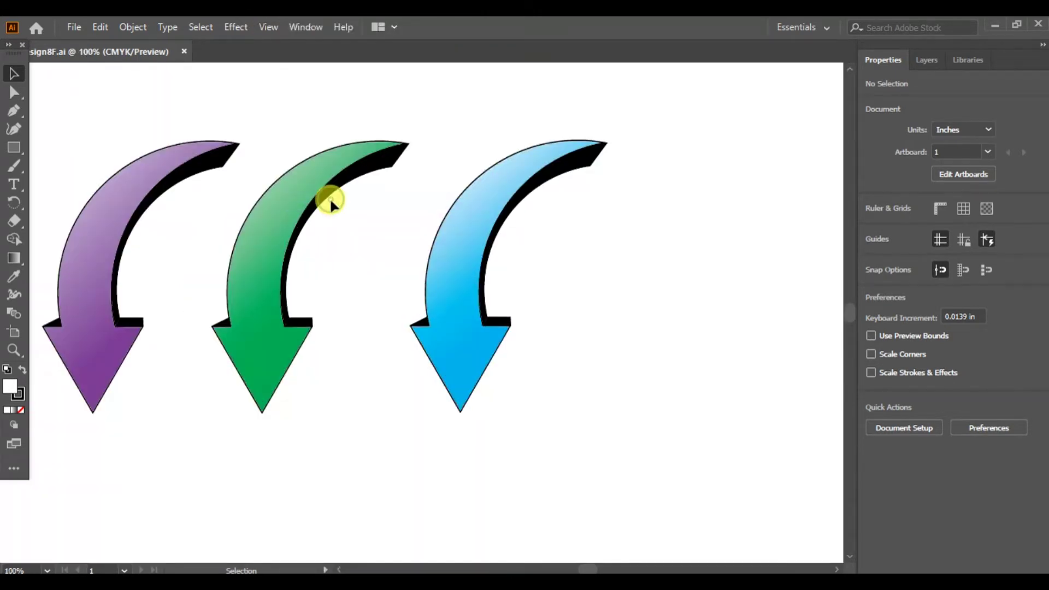
pyautogui.click(268, 27)
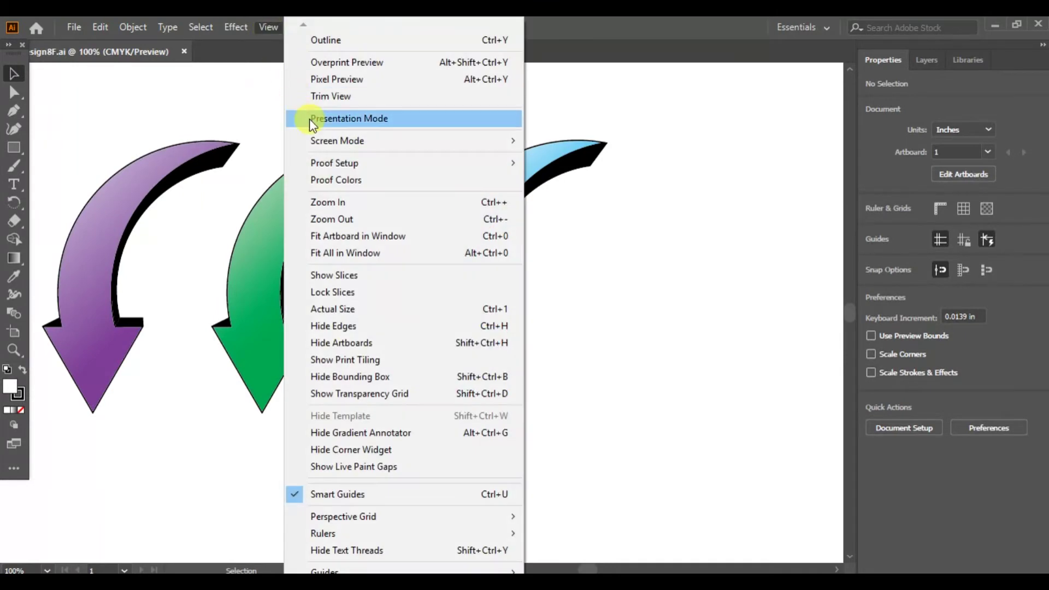
pyautogui.click(335, 207)
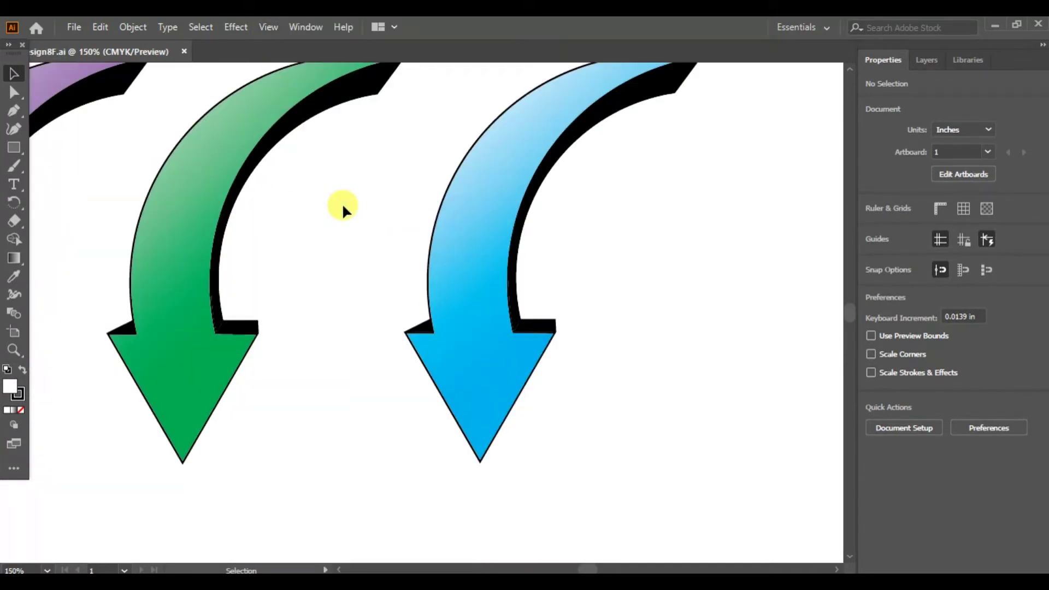
pyautogui.click(849, 68)
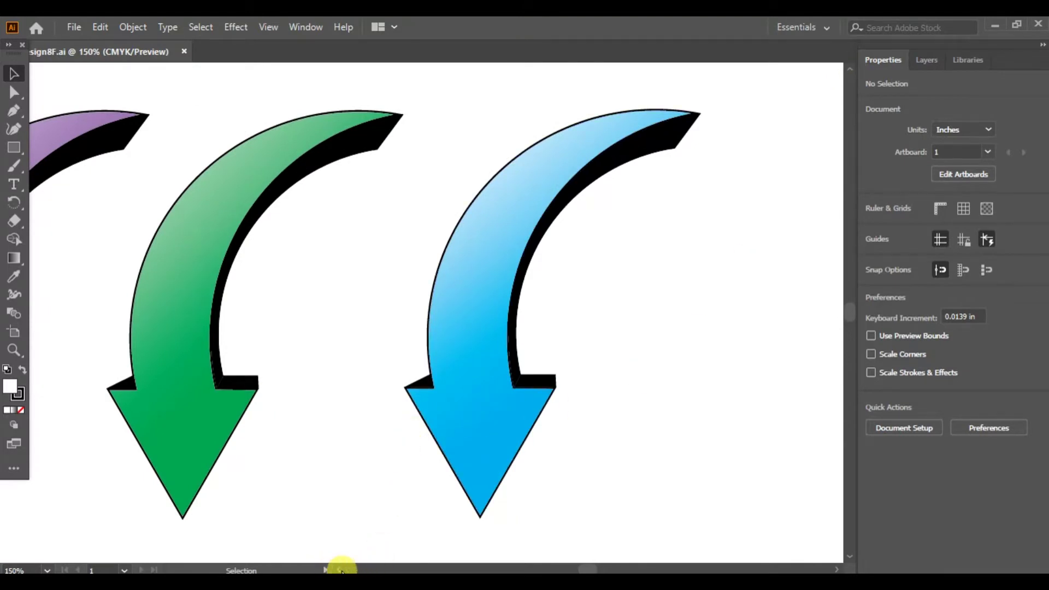
pyautogui.click(338, 570)
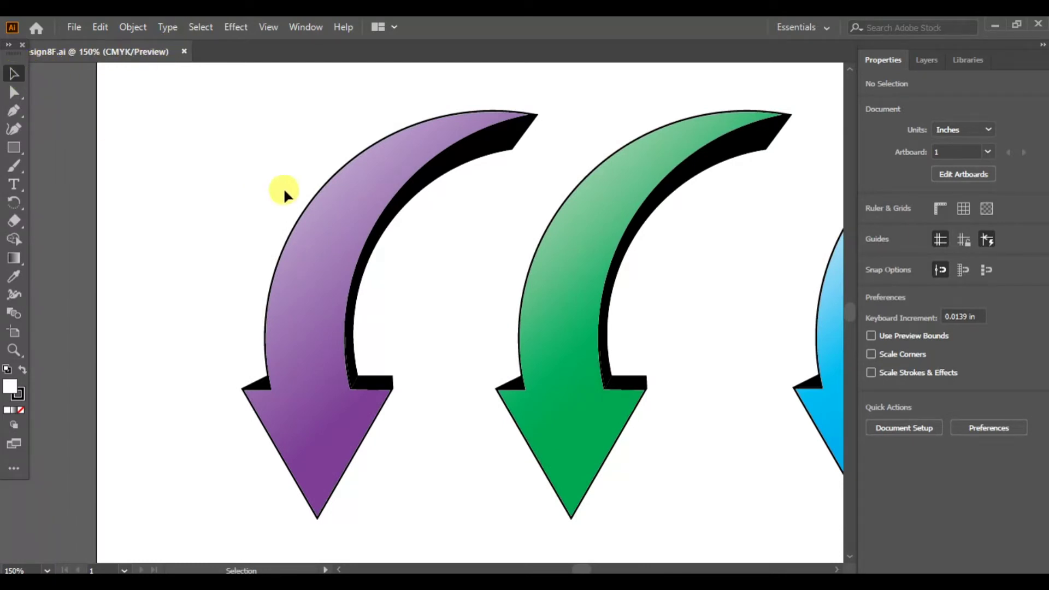
pyautogui.click(332, 202)
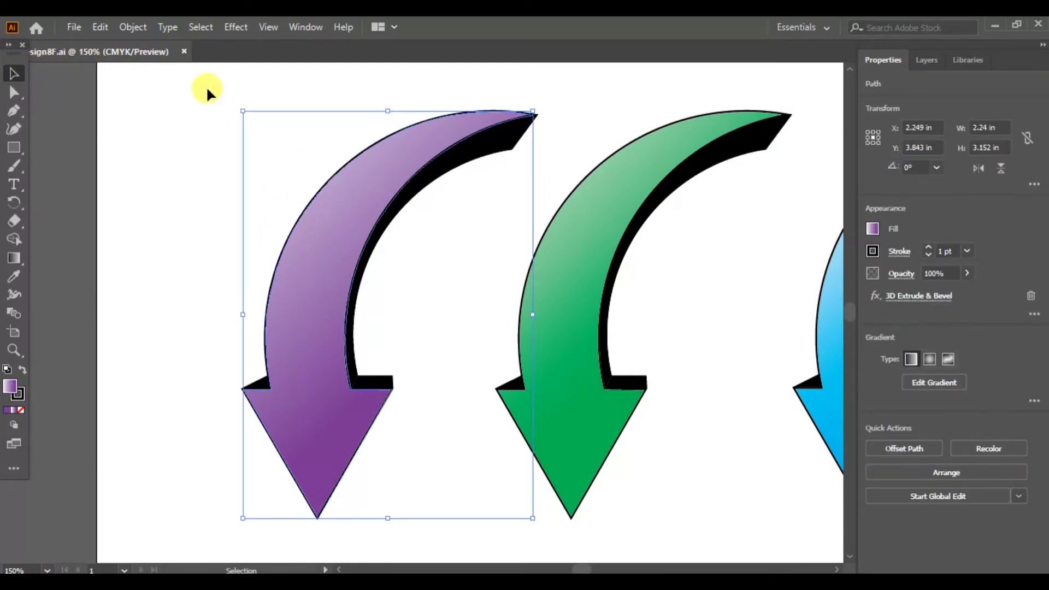
pyautogui.click(136, 28)
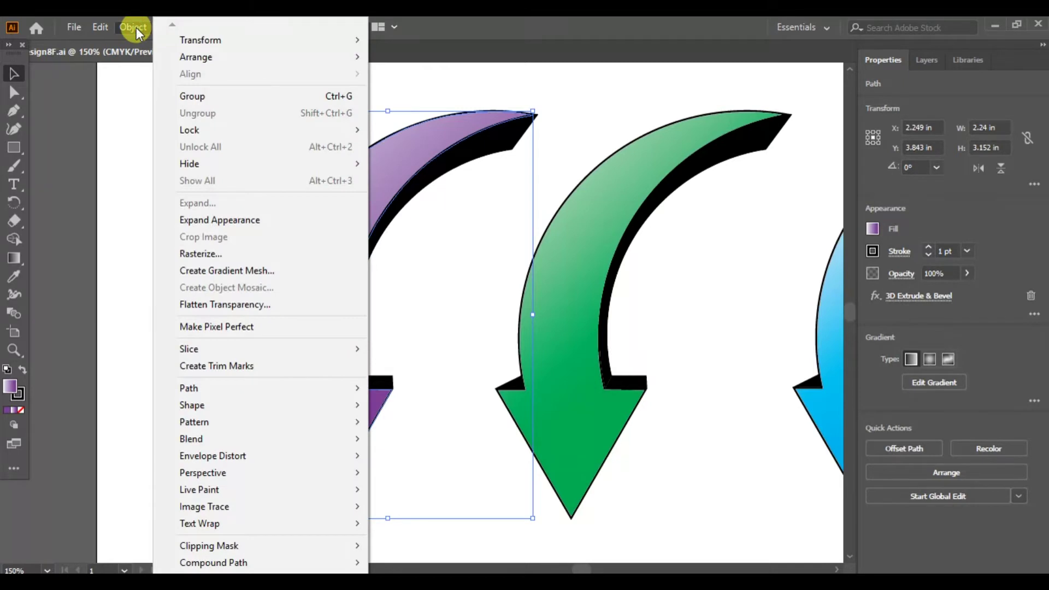
pyautogui.click(222, 220)
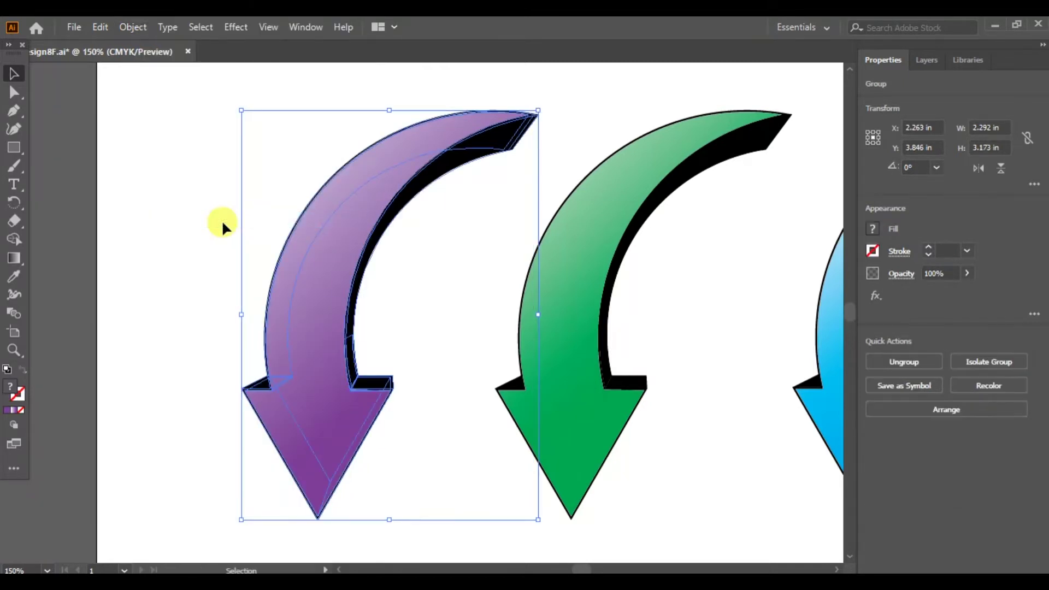
pyautogui.click(207, 27)
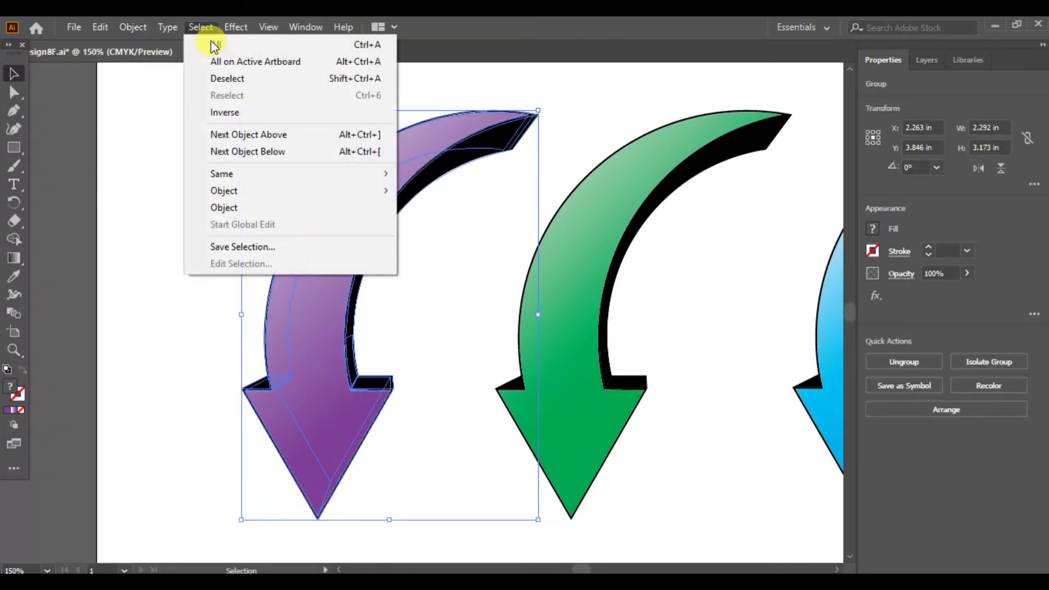
pyautogui.click(221, 78)
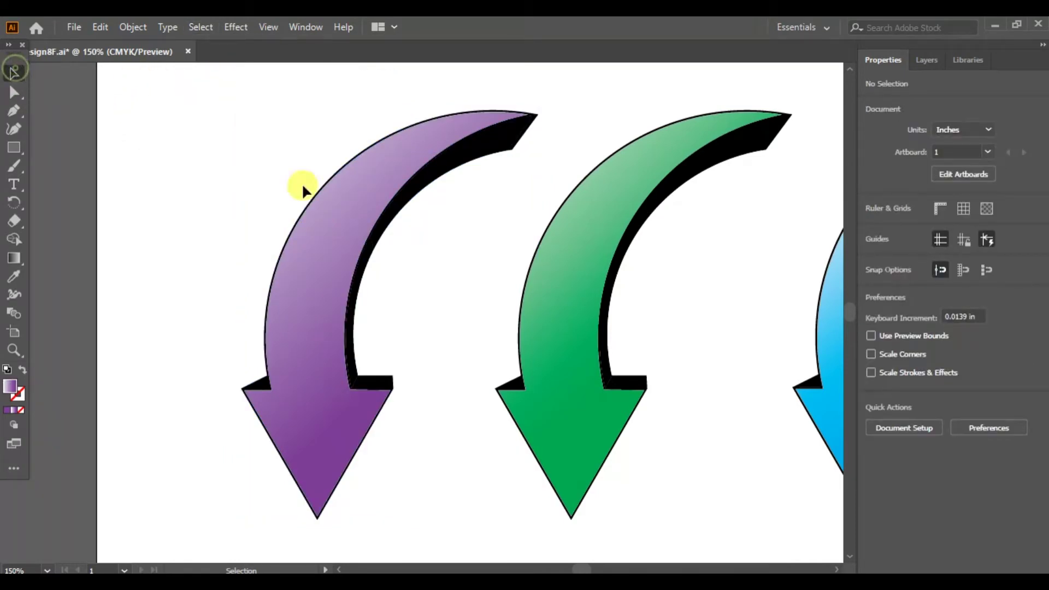
# Step: Turn the purple arrow's black sides purple by isolating its group, applying the purple gradient, and moving the middle purple stop to 0%
pyautogui.doubleClick(440, 171)
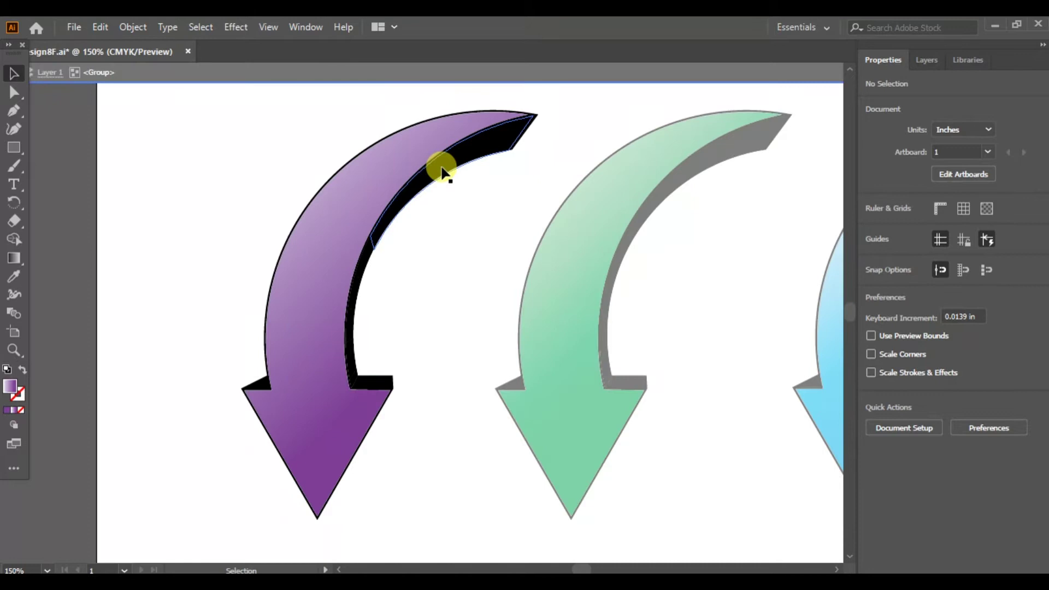
pyautogui.click(442, 173)
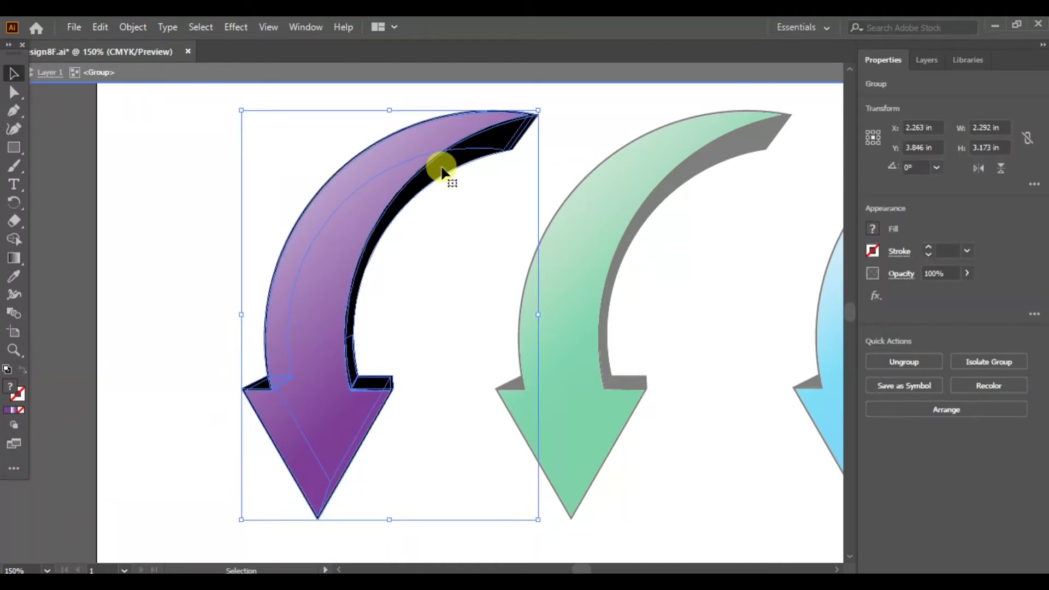
pyautogui.click(300, 28)
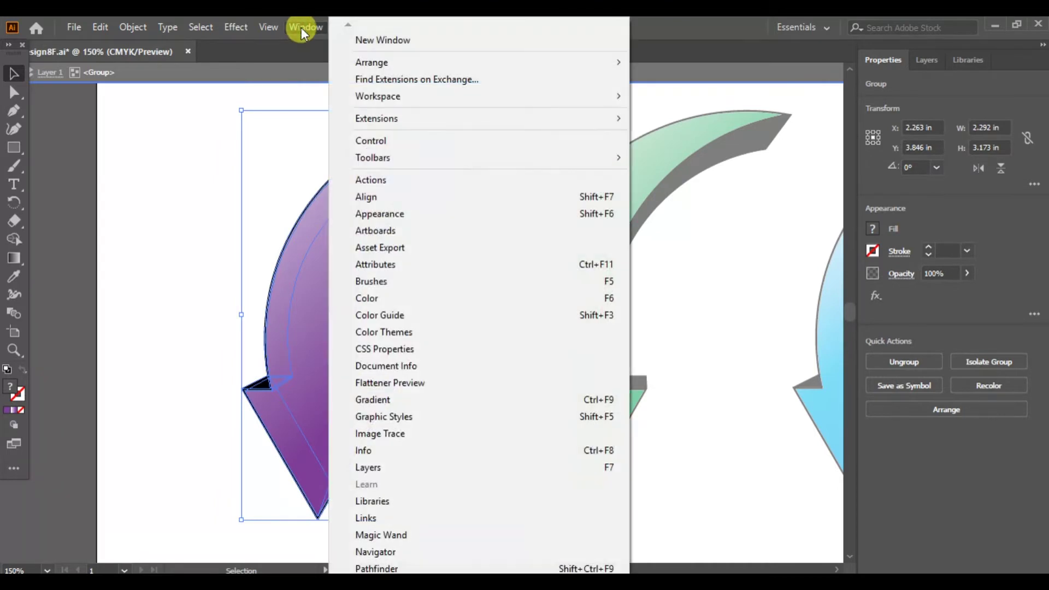
pyautogui.click(375, 399)
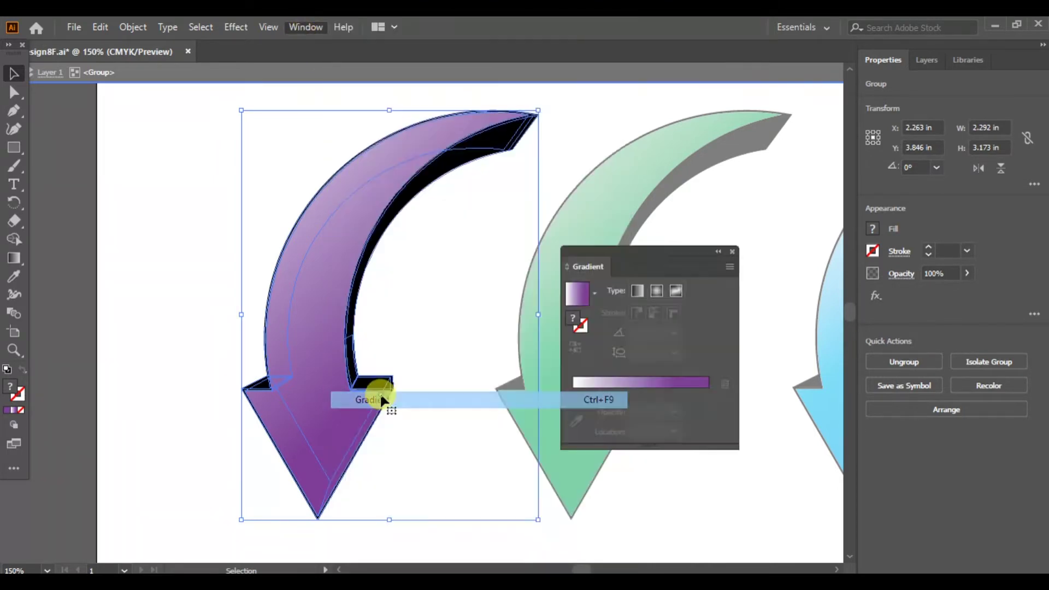
pyautogui.click(641, 379)
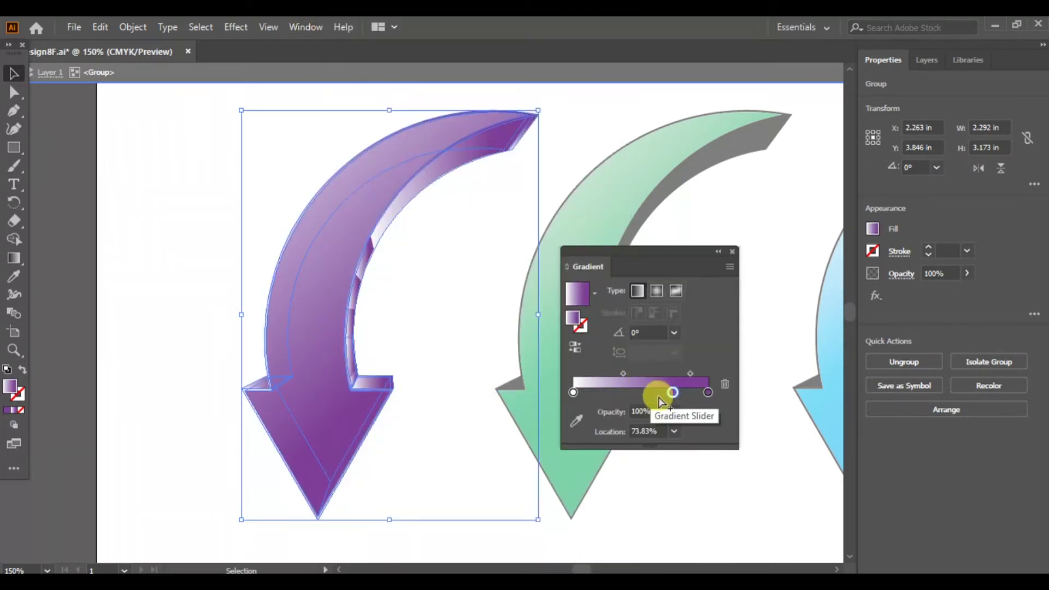
pyautogui.moveTo(671, 394); pyautogui.dragTo(569, 386)
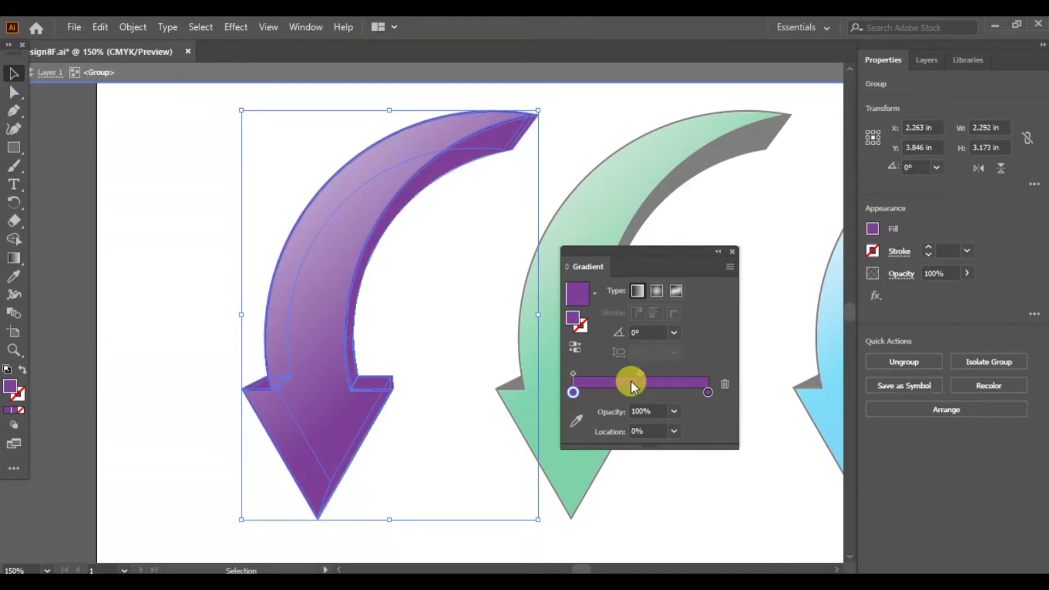
pyautogui.click(733, 252)
pyautogui.click(160, 168)
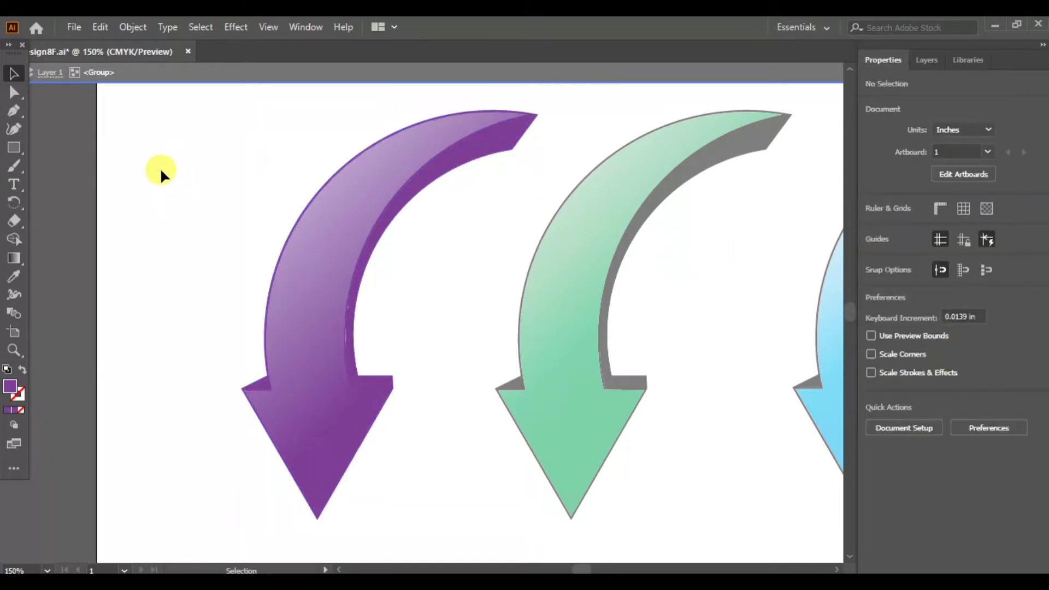
pyautogui.doubleClick(159, 168)
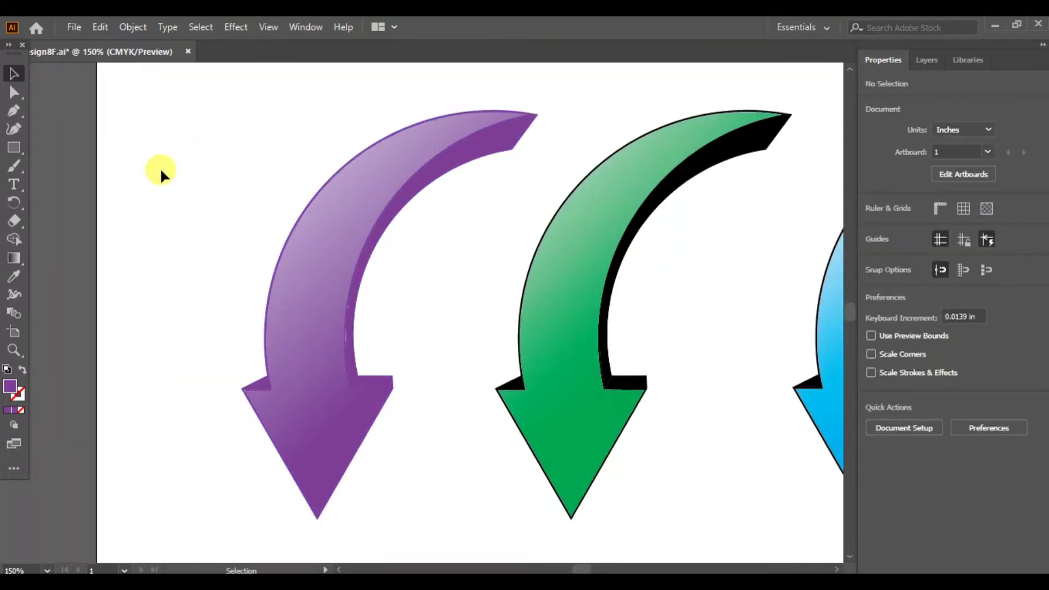
# Step: Expand the appearance of the green 3D arrow and deselect it
pyautogui.click(835, 569)
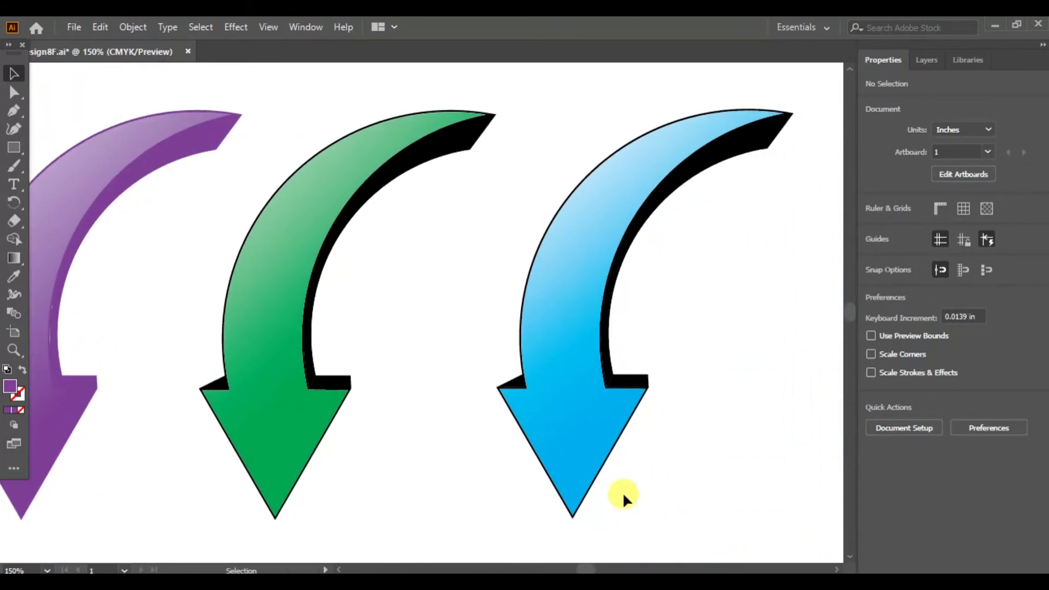
pyautogui.click(317, 212)
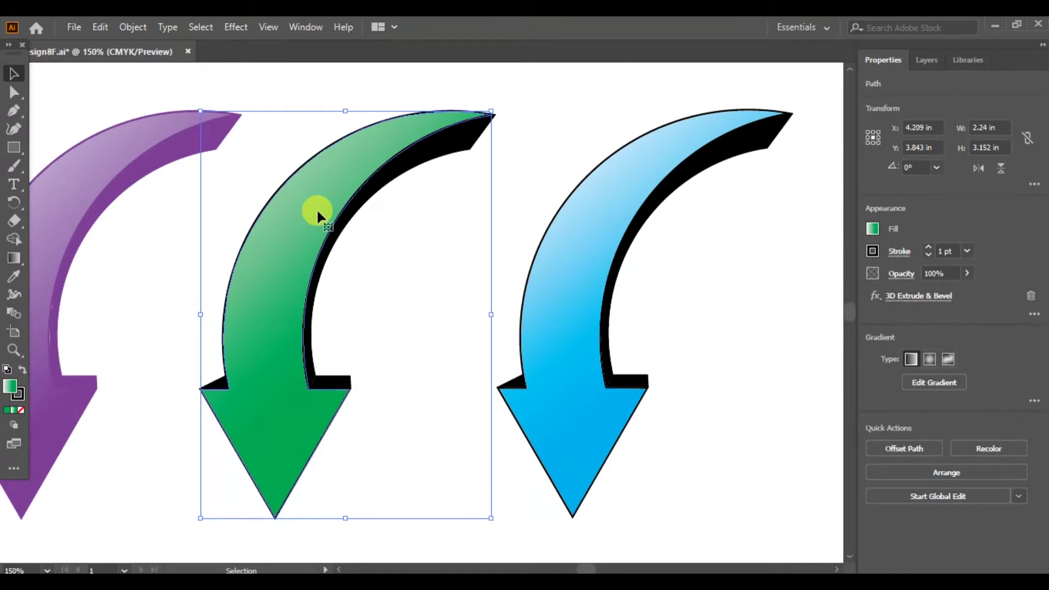
pyautogui.click(121, 25)
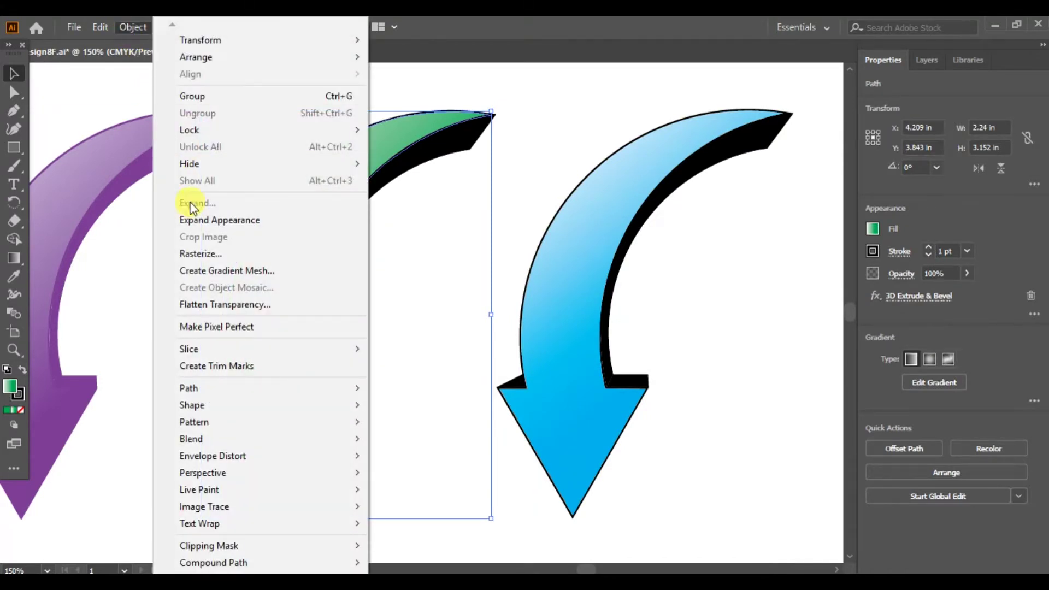
pyautogui.click(218, 220)
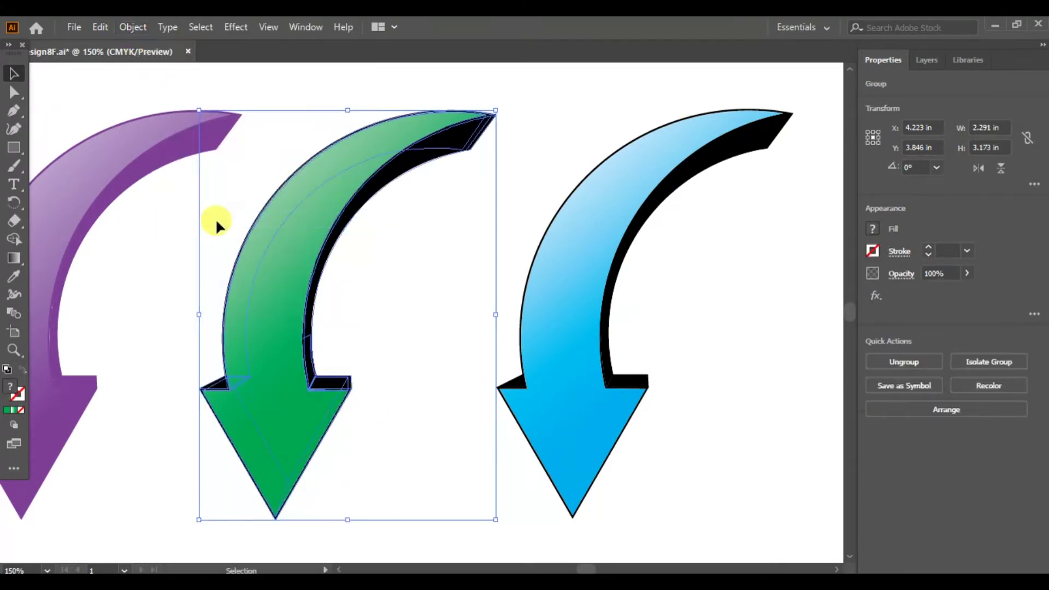
pyautogui.click(46, 88)
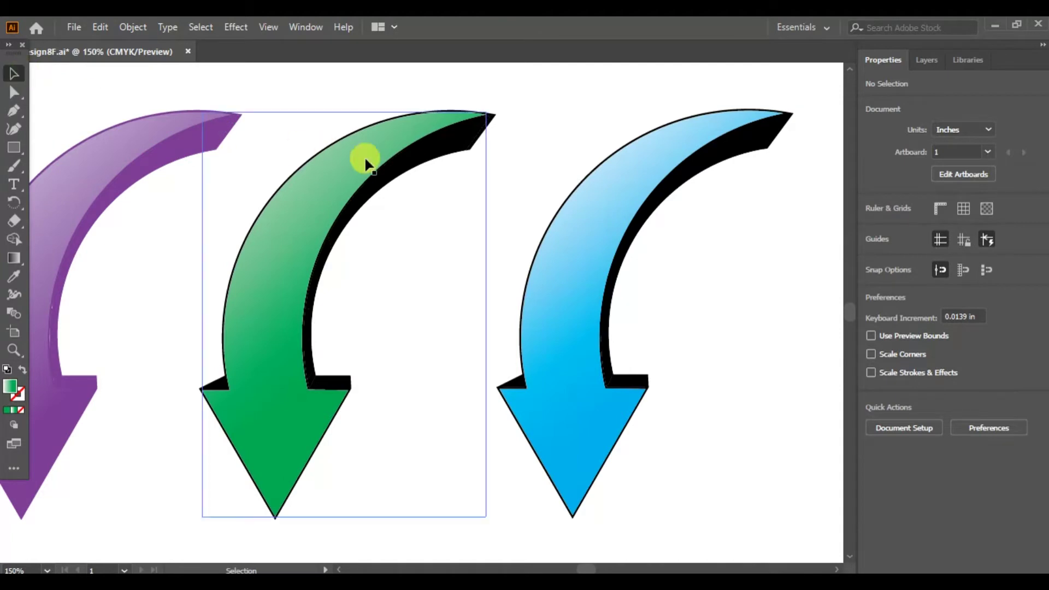
# Step: Turn the green arrow's black sides green by applying the green gradient to its group and moving the middle green stop to 0%
pyautogui.click(438, 157)
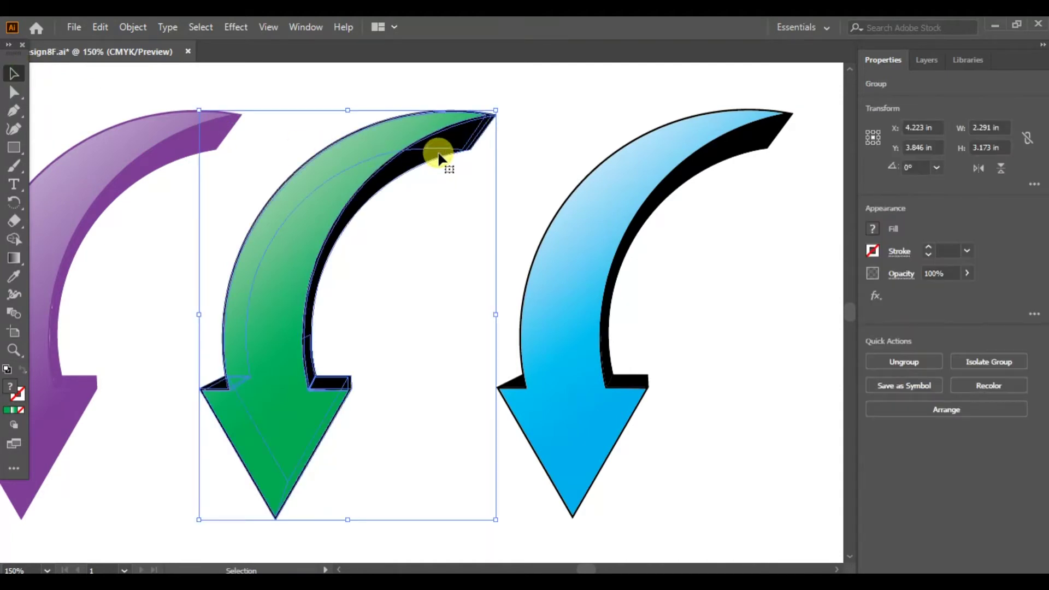
pyautogui.click(307, 27)
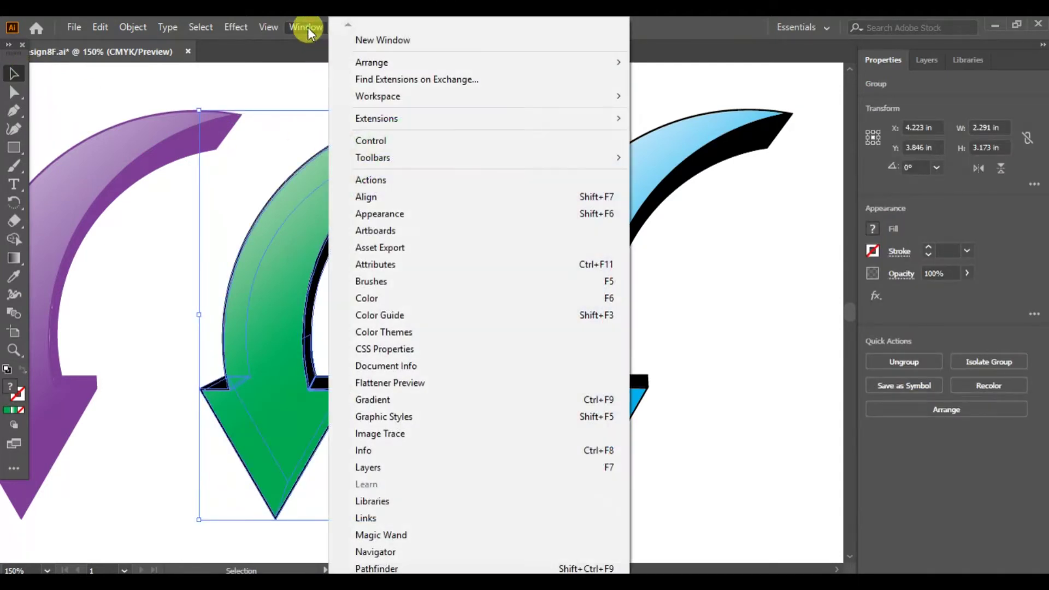
pyautogui.click(399, 398)
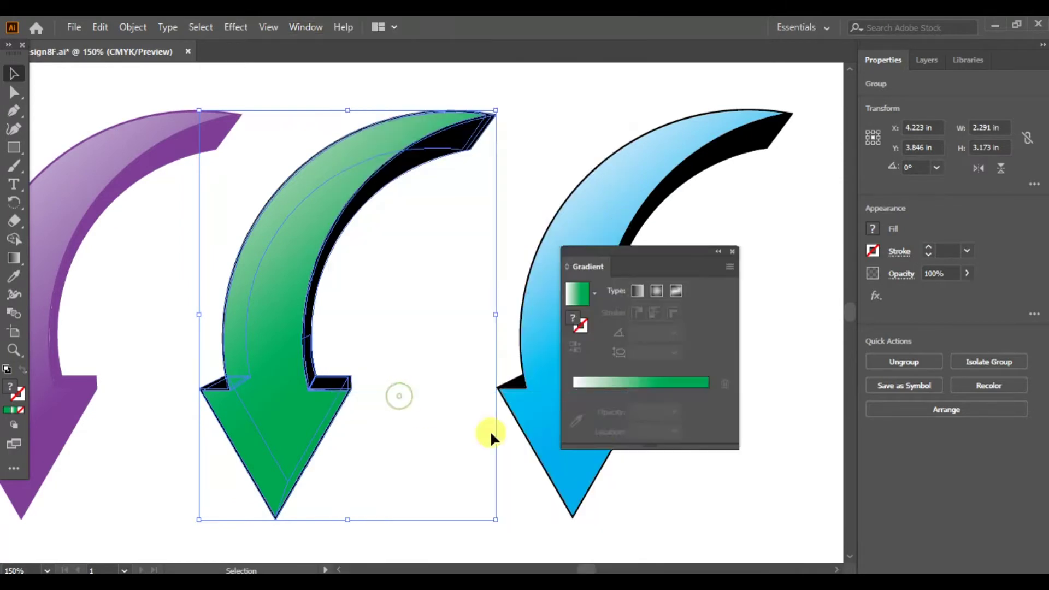
pyautogui.click(686, 391)
pyautogui.moveTo(663, 389); pyautogui.dragTo(572, 393)
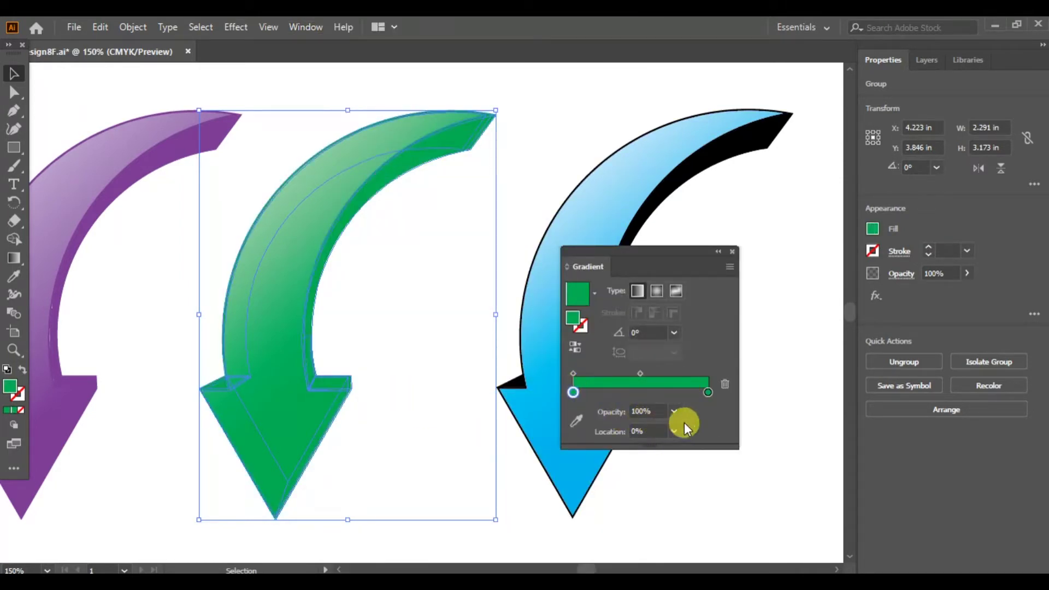
pyautogui.click(733, 252)
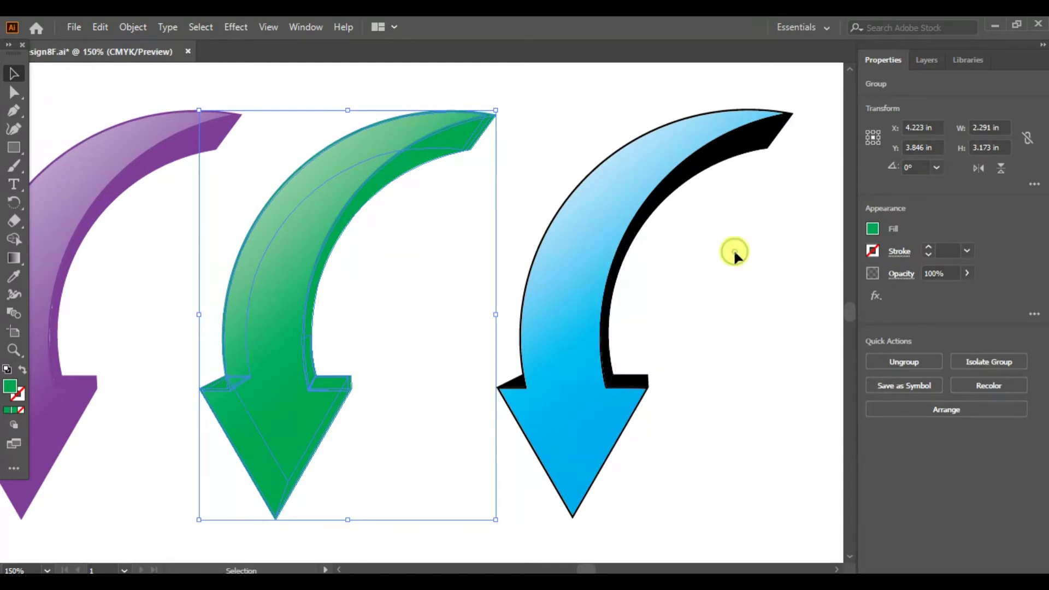
# Step: Expand the appearance of the blue 3D arrow and deselect it
pyautogui.click(836, 569)
pyautogui.click(836, 569)
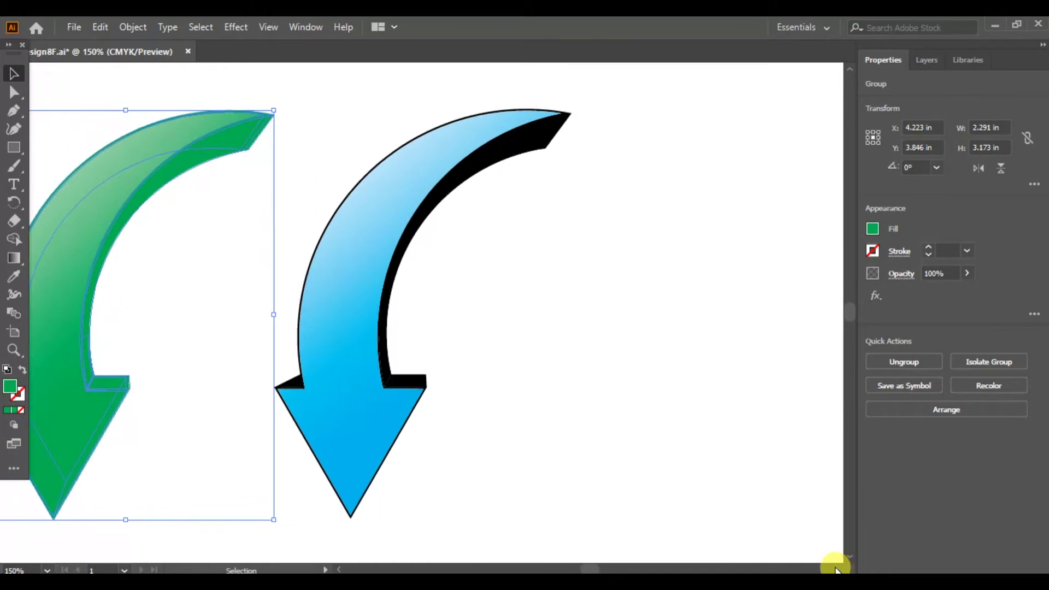
pyautogui.click(512, 154)
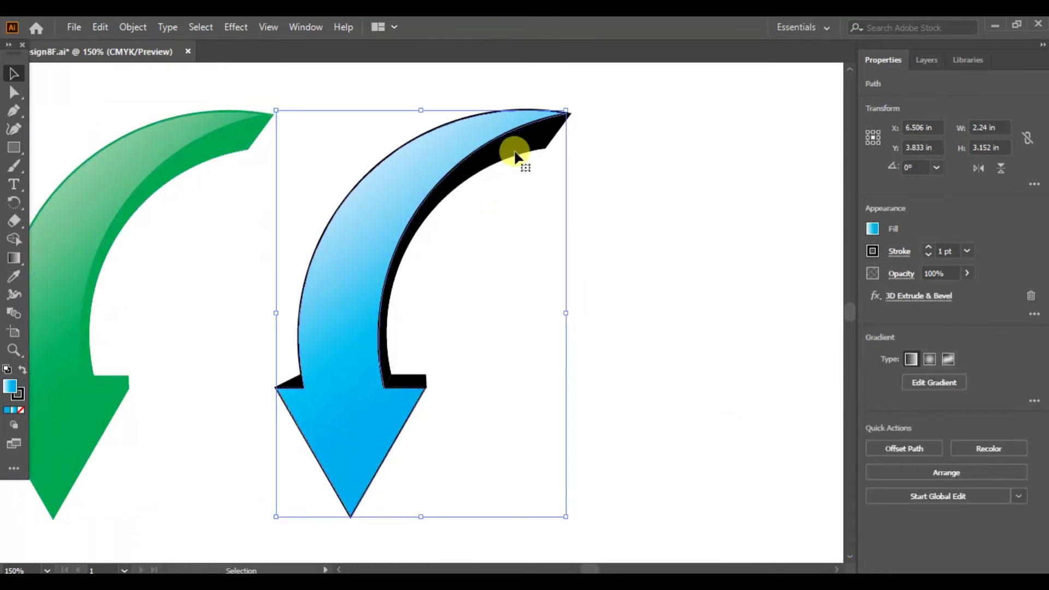
pyautogui.click(133, 27)
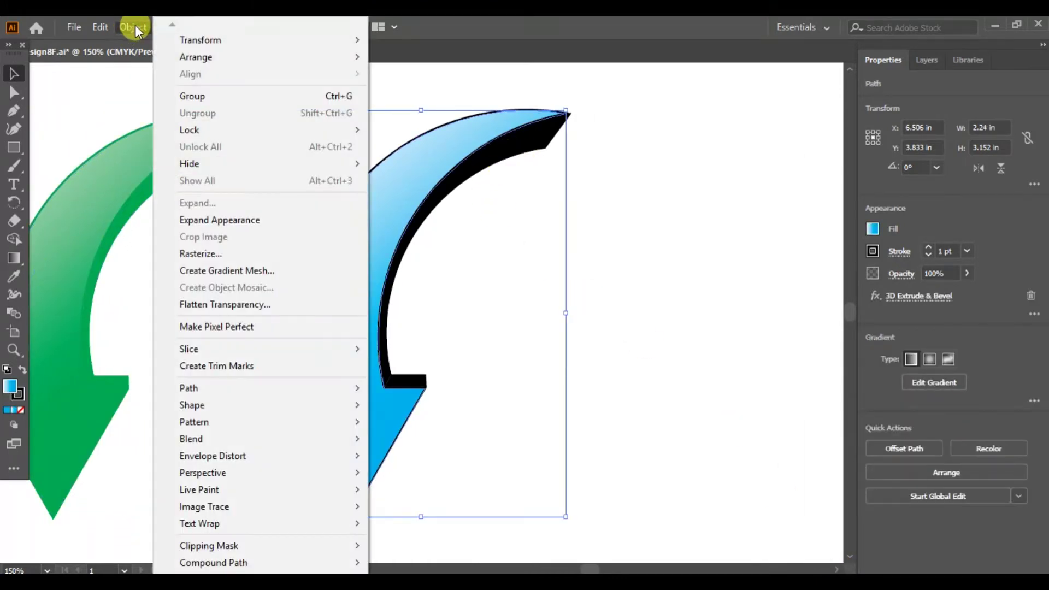
pyautogui.click(206, 219)
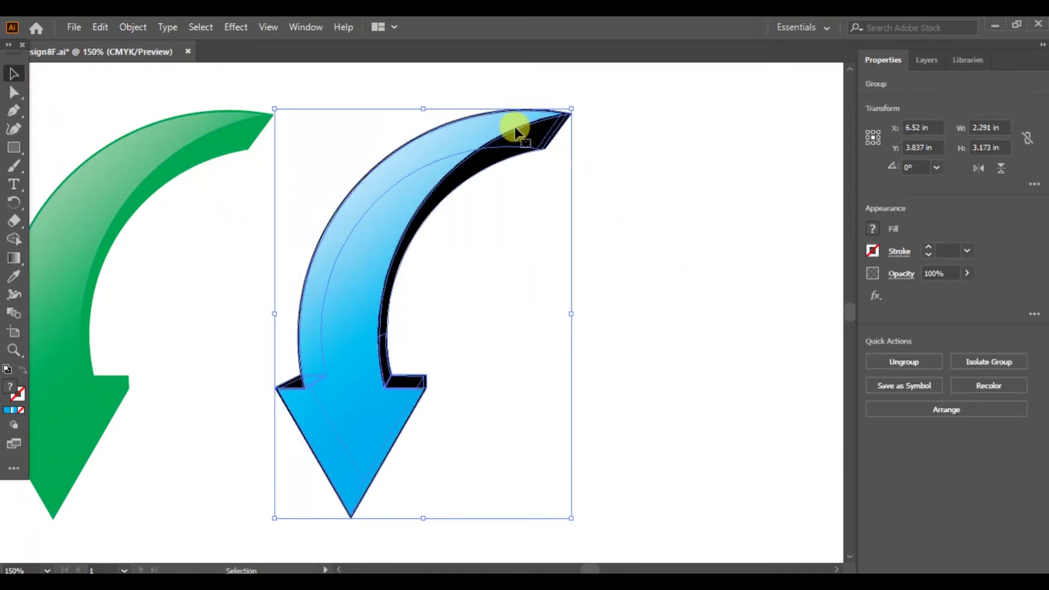
pyautogui.click(205, 27)
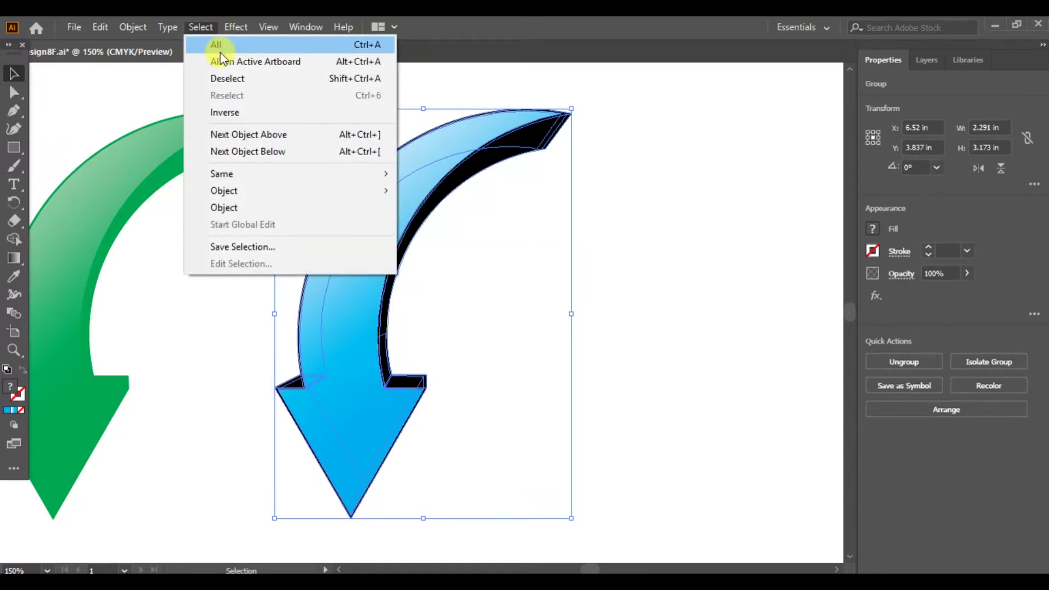
pyautogui.click(218, 78)
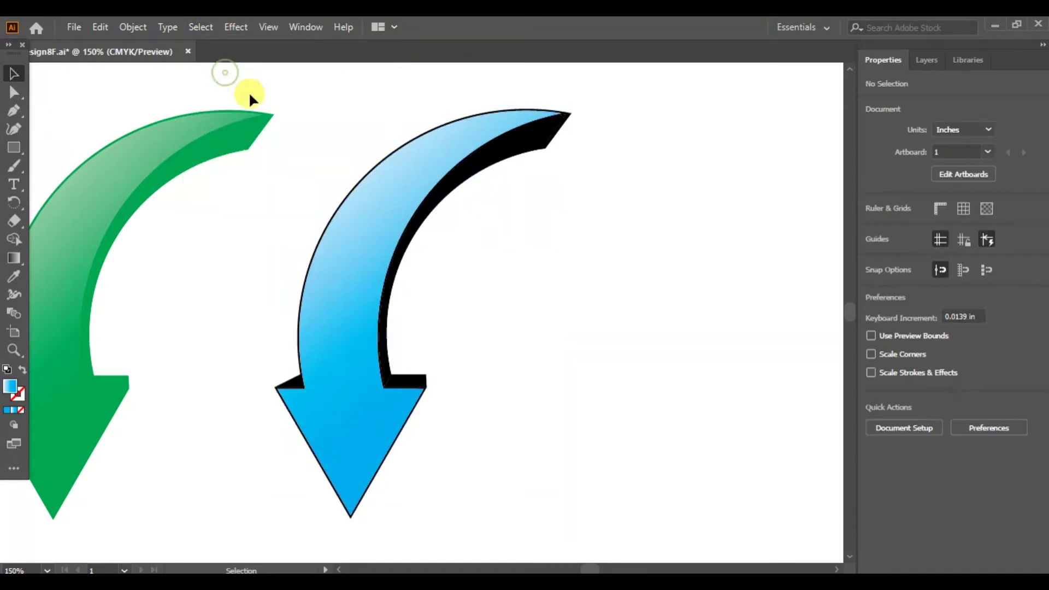
# Step: Turn the blue arrow's black sides blue by applying the blue gradient to its group and moving the middle blue stop to 0%
pyautogui.click(484, 169)
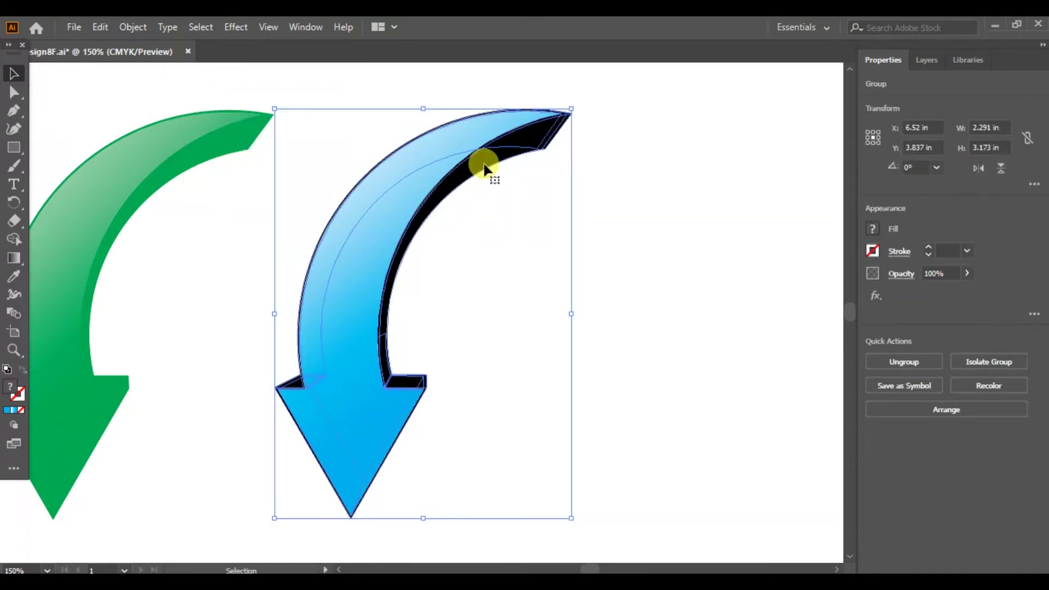
pyautogui.click(307, 28)
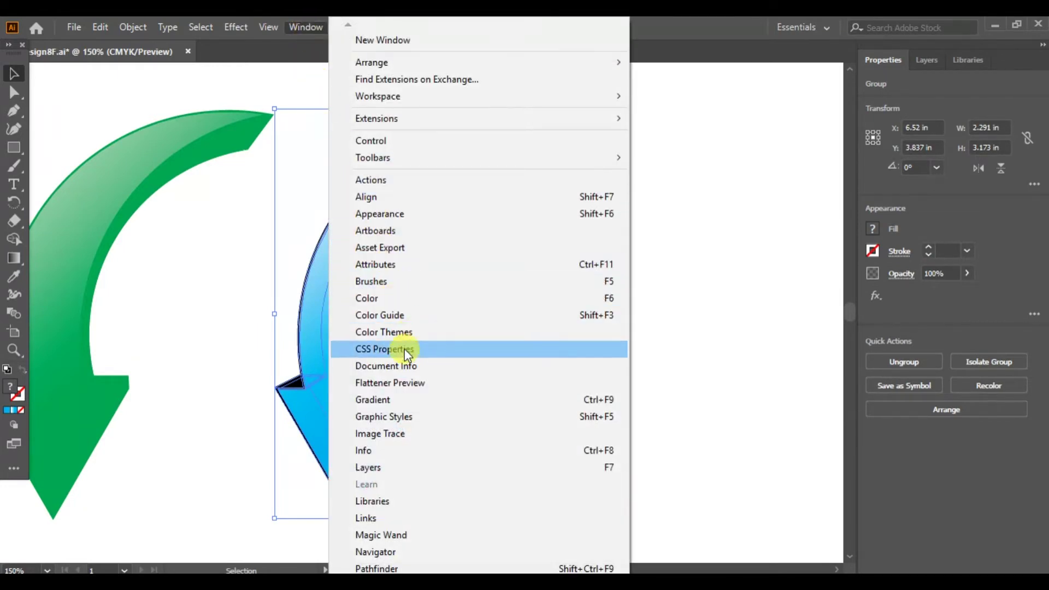
pyautogui.click(402, 399)
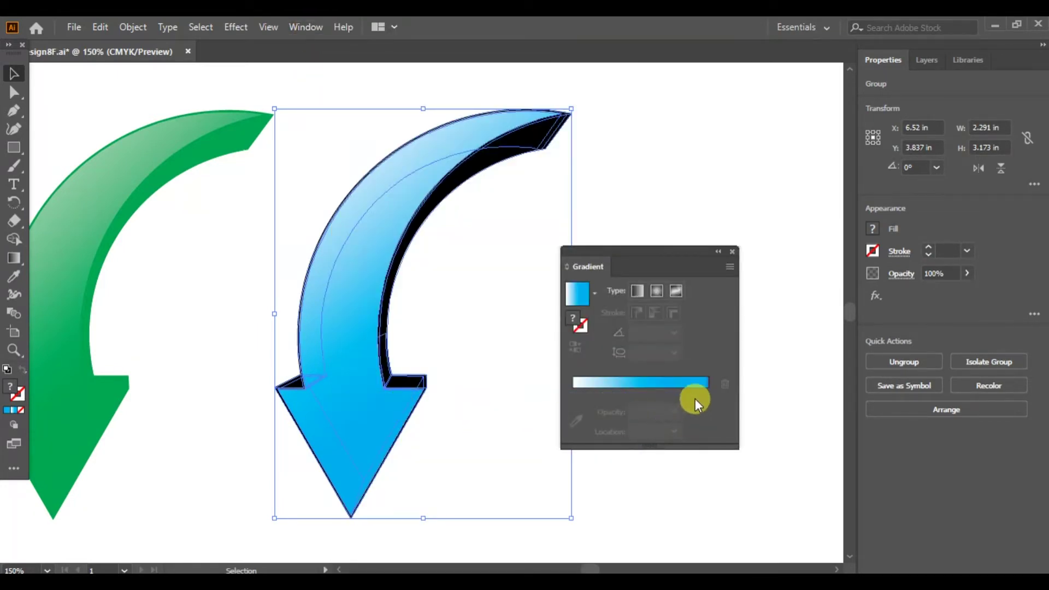
pyautogui.click(687, 385)
pyautogui.moveTo(661, 395); pyautogui.dragTo(569, 393)
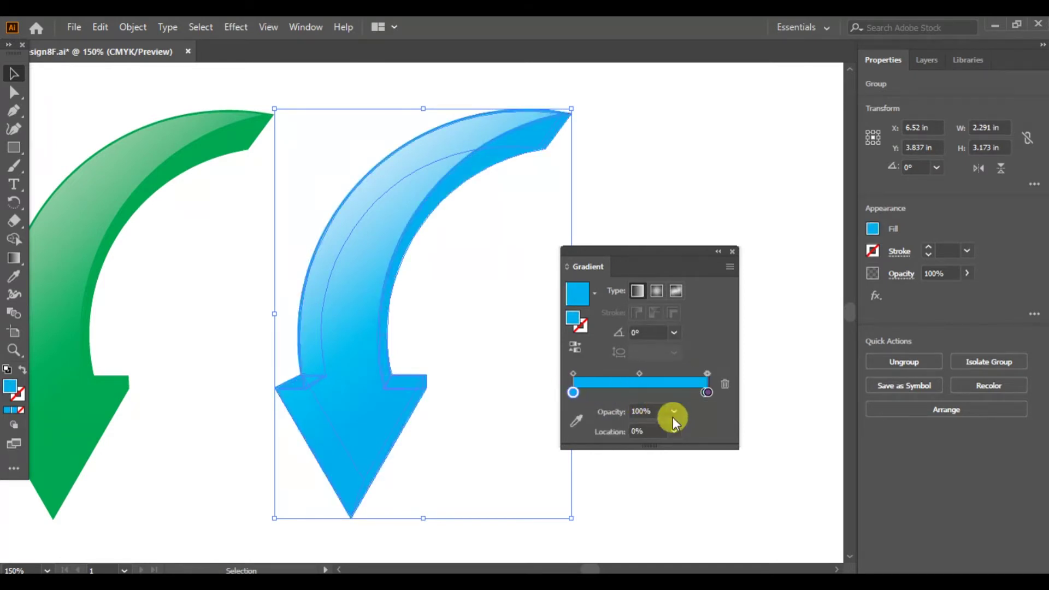
pyautogui.click(731, 251)
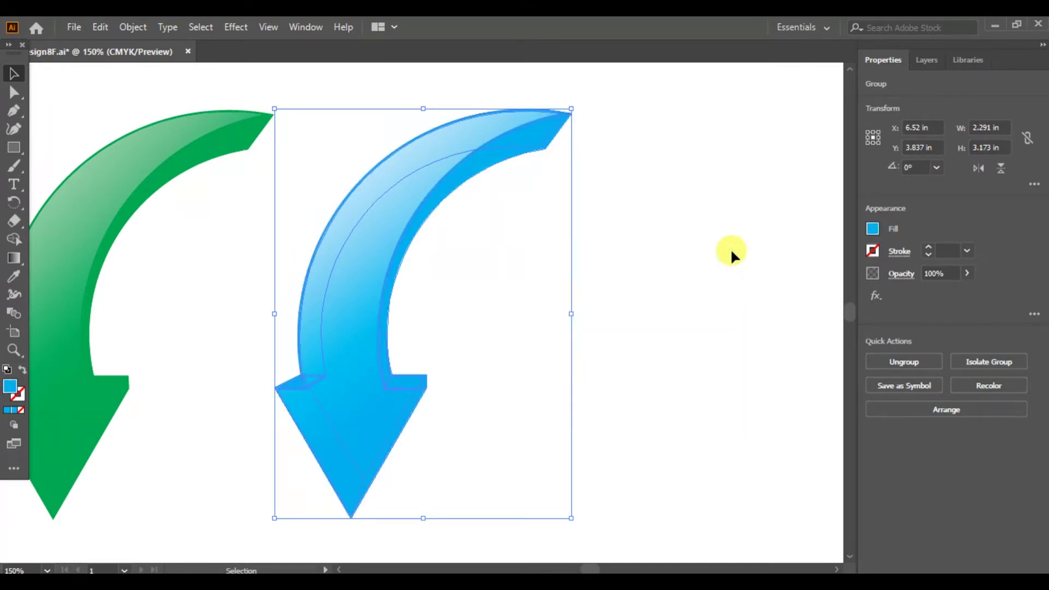
pyautogui.click(189, 27)
pyautogui.click(225, 77)
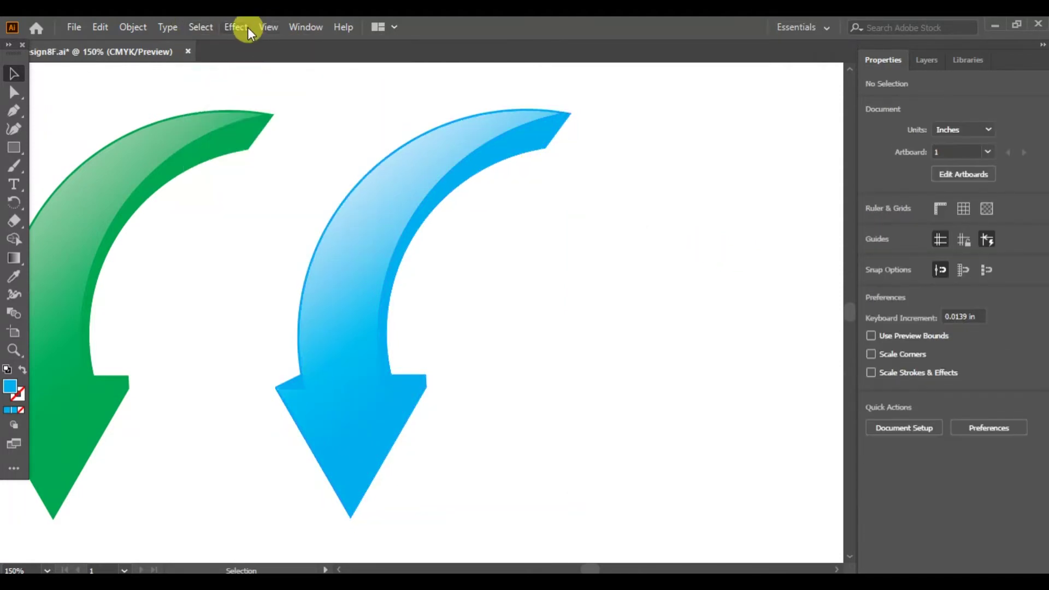
pyautogui.click(272, 27)
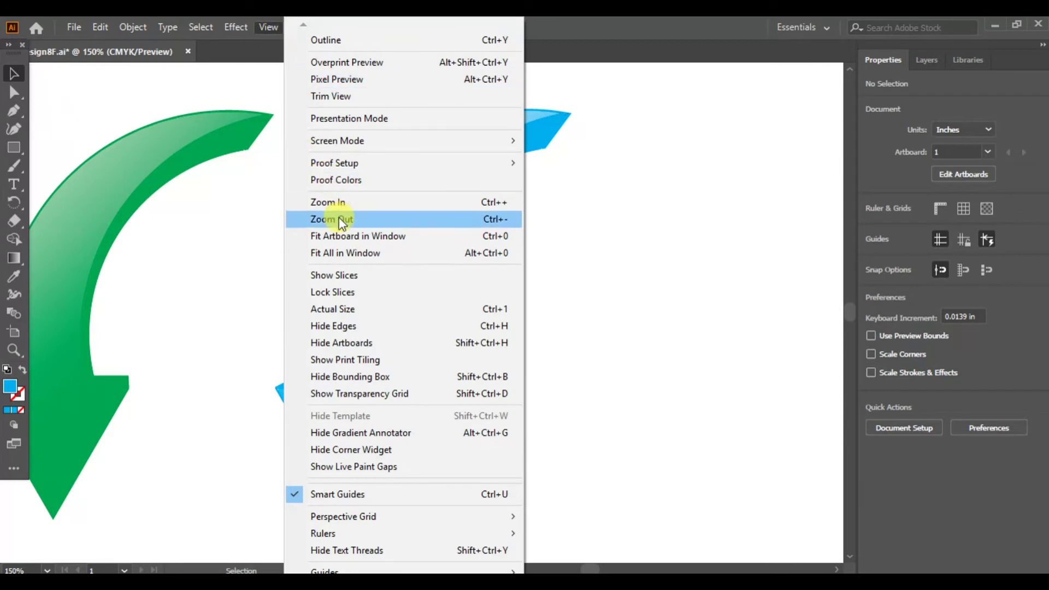
pyautogui.click(340, 253)
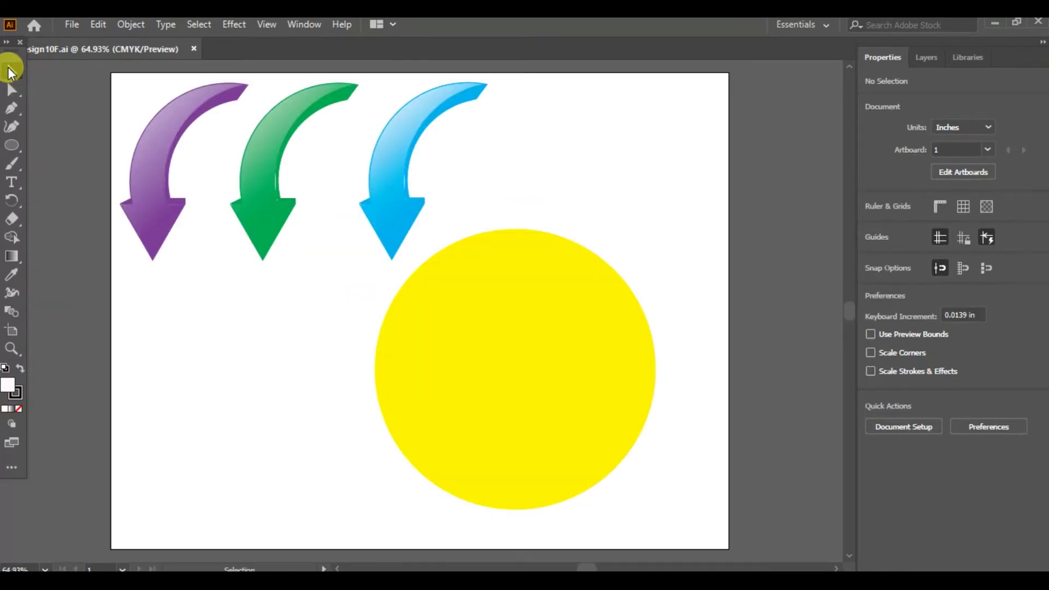
# Step: Send the yellow circle to the back of the stacking order, behind the arrows
pyautogui.click(10, 70)
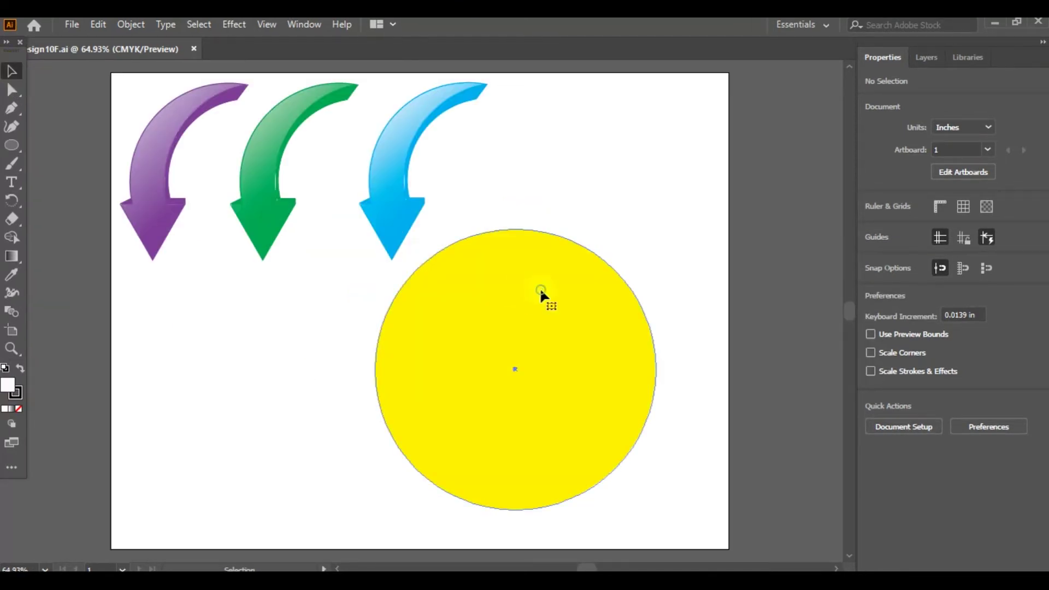
pyautogui.click(540, 291)
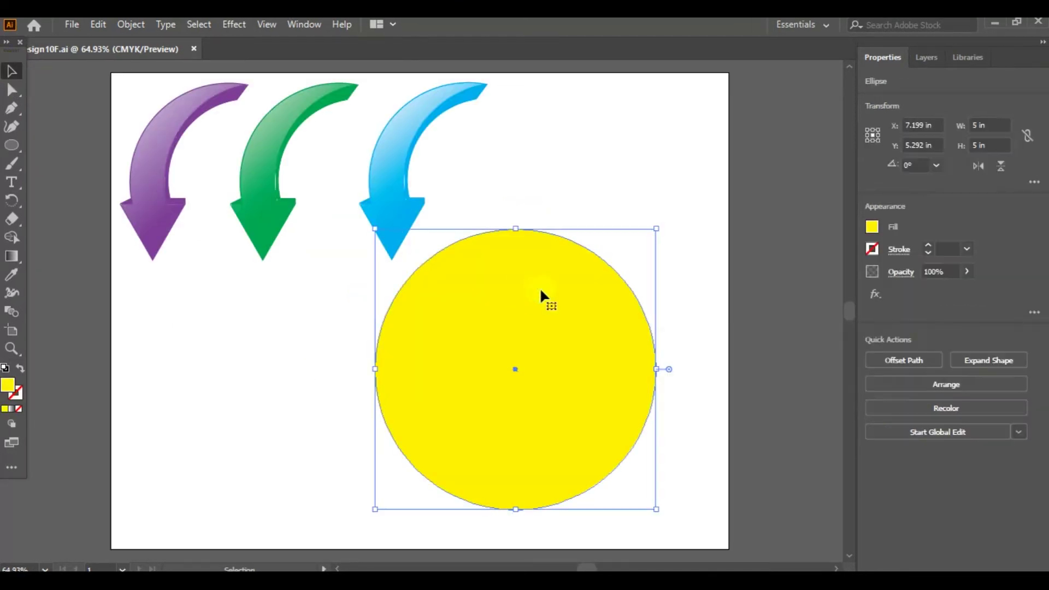
pyautogui.click(940, 389)
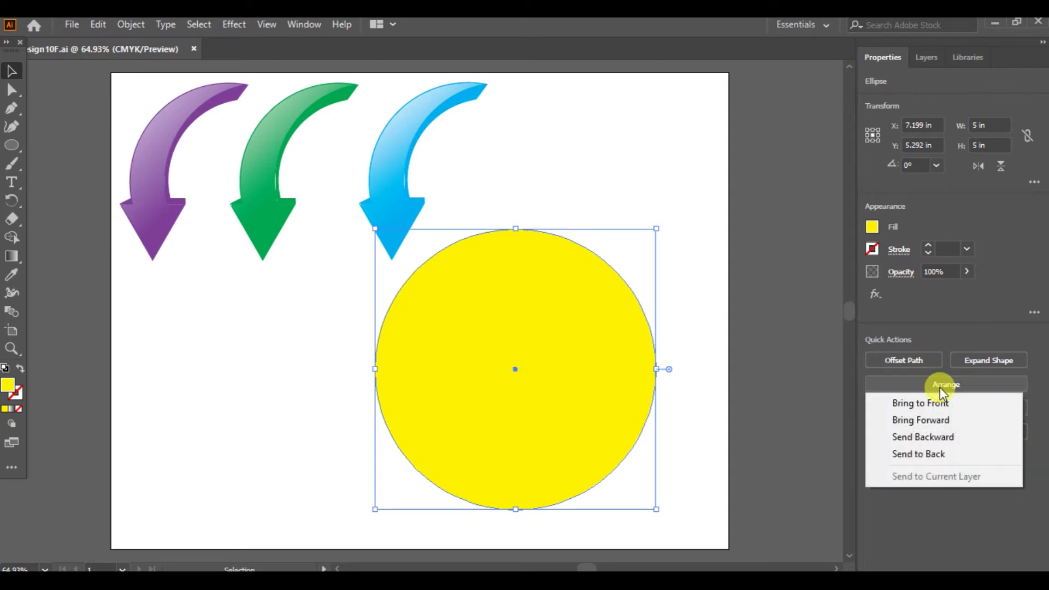
pyautogui.click(936, 459)
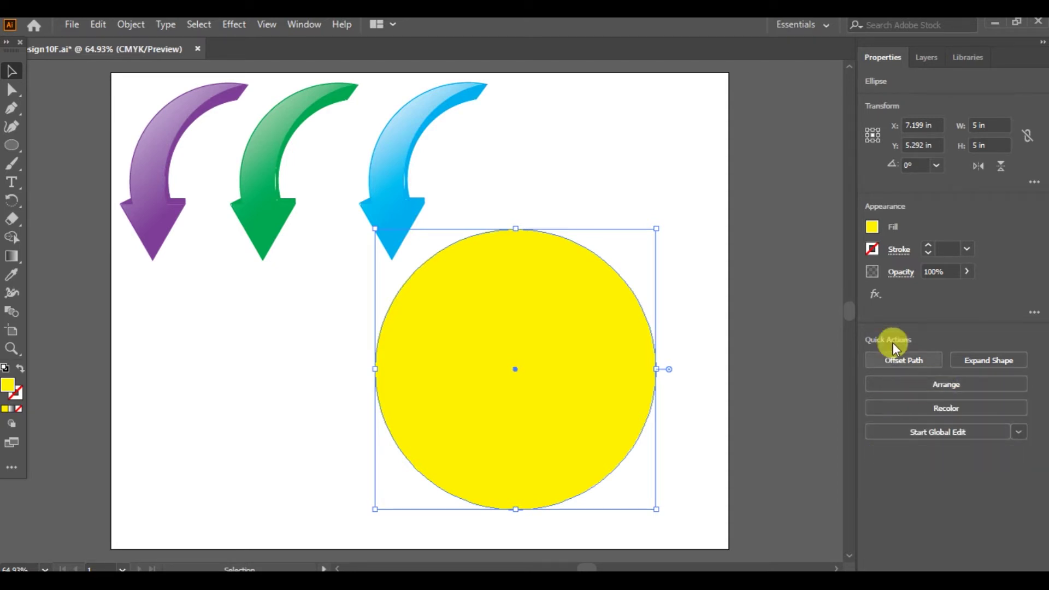
# Step: Give the yellow circle a 1 pt black stroke and remove its fill
pyautogui.click(873, 249)
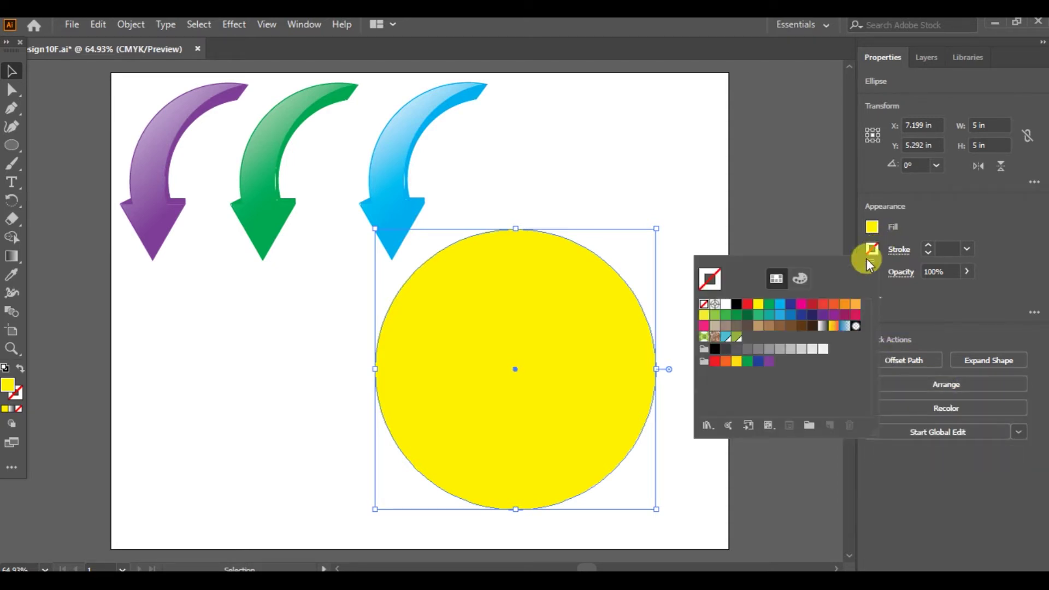
pyautogui.click(736, 304)
pyautogui.click(876, 227)
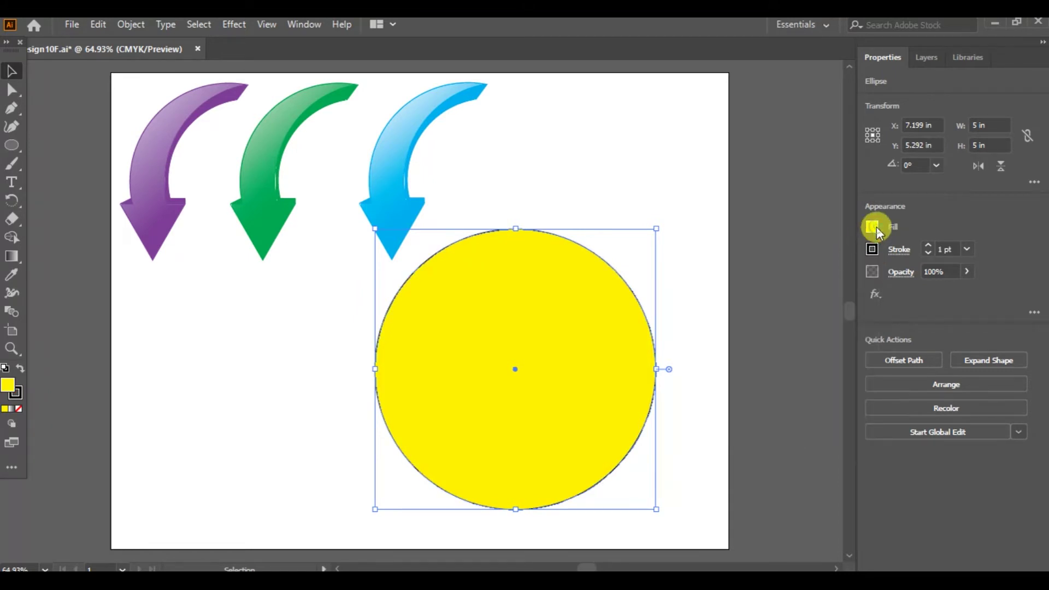
pyautogui.click(876, 227)
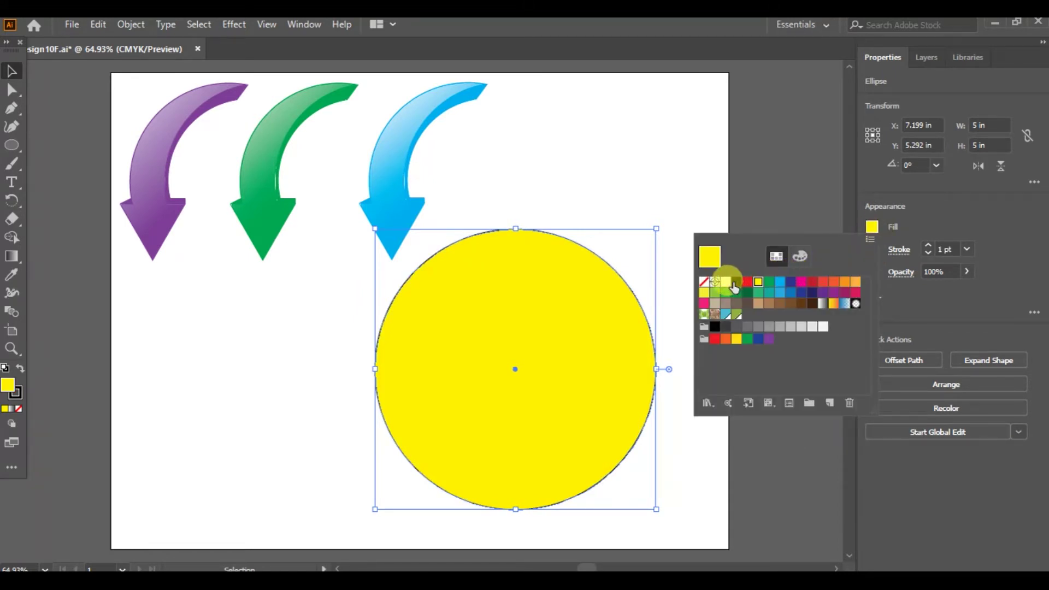
pyautogui.click(703, 283)
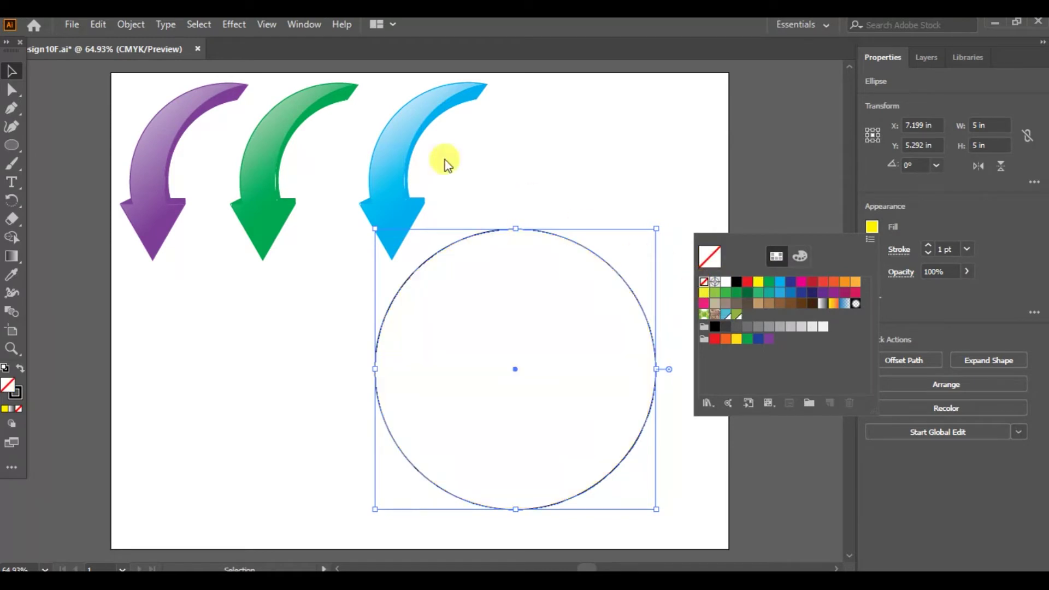
# Step: Duplicate the outlined circle by copy and paste, and move the copy to about X 5.43 in, Y 5.82 in, overlapping the original
pyautogui.click(96, 25)
pyautogui.click(97, 23)
pyautogui.click(96, 23)
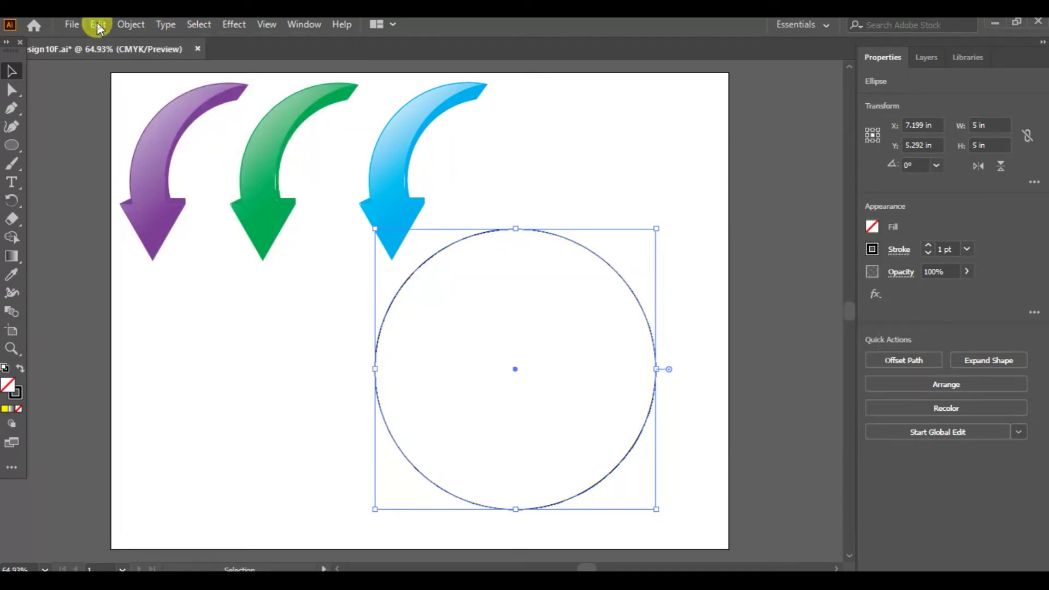
pyautogui.click(97, 23)
pyautogui.click(130, 95)
pyautogui.click(131, 94)
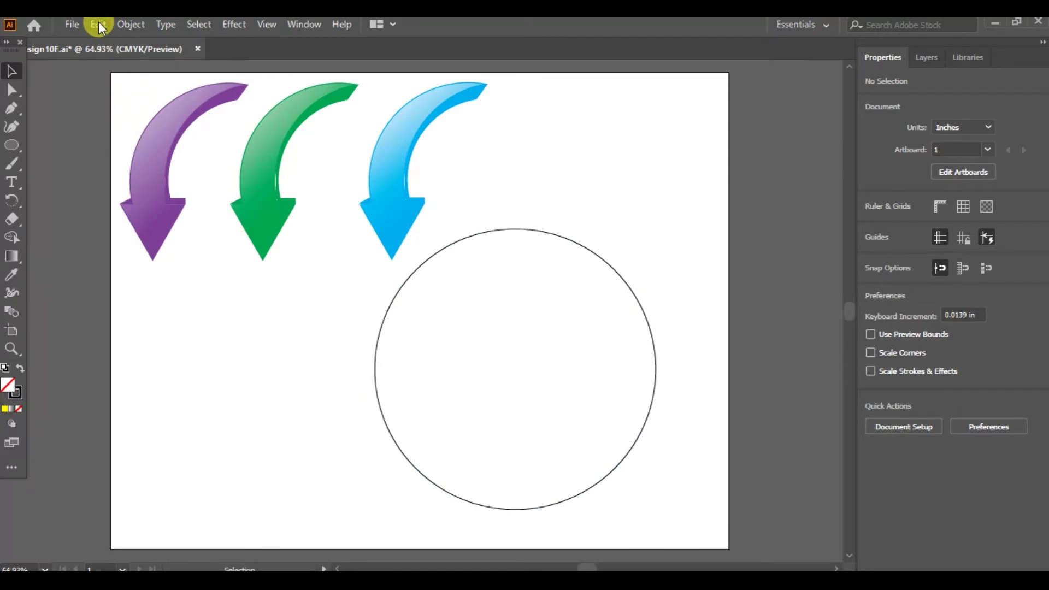
pyautogui.click(98, 24)
pyautogui.click(121, 112)
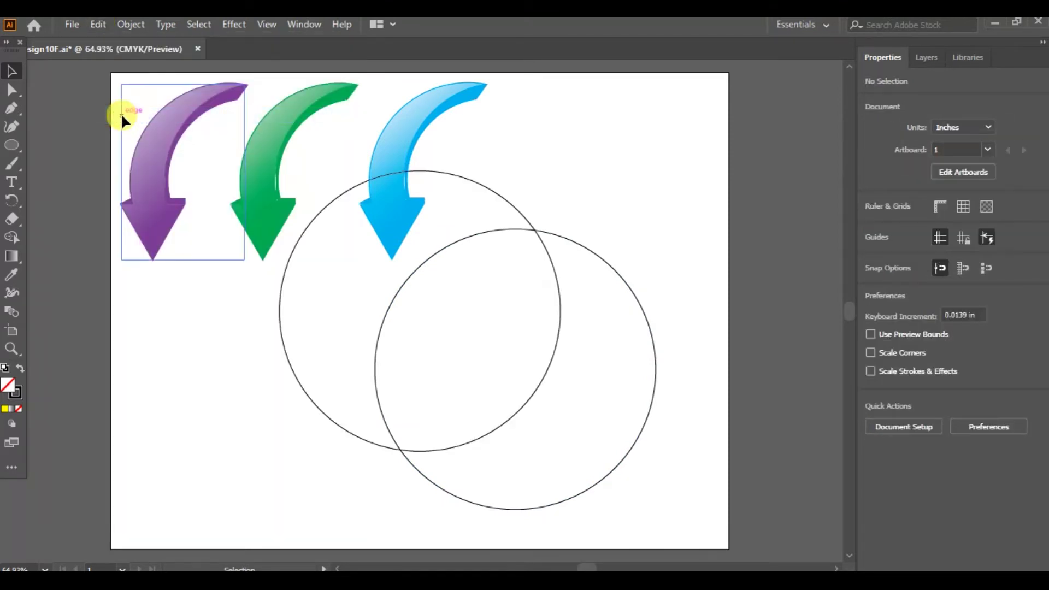
pyautogui.click(502, 204)
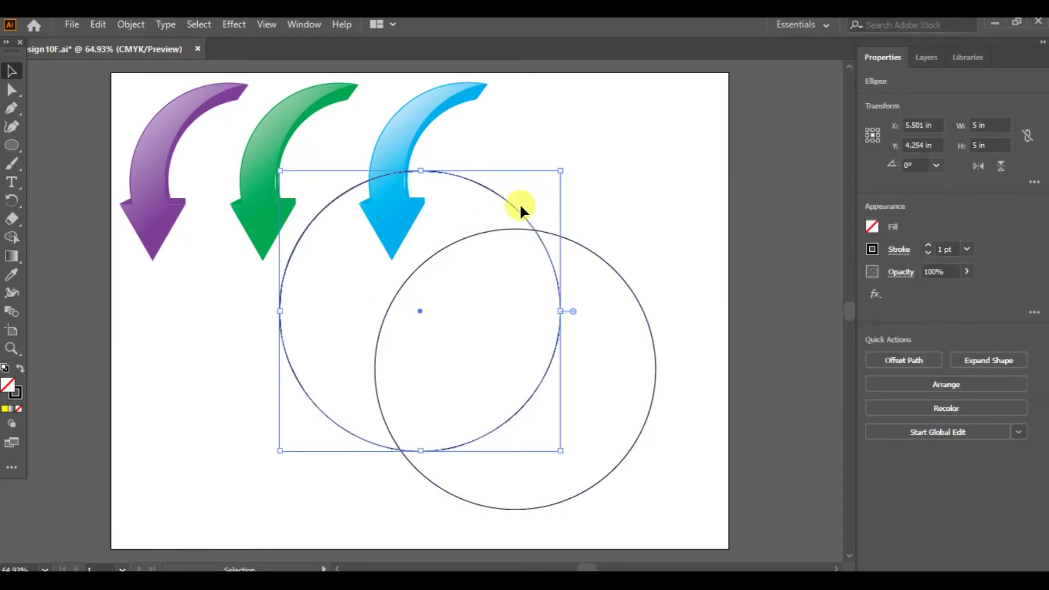
pyautogui.moveTo(513, 204); pyautogui.dragTo(510, 293)
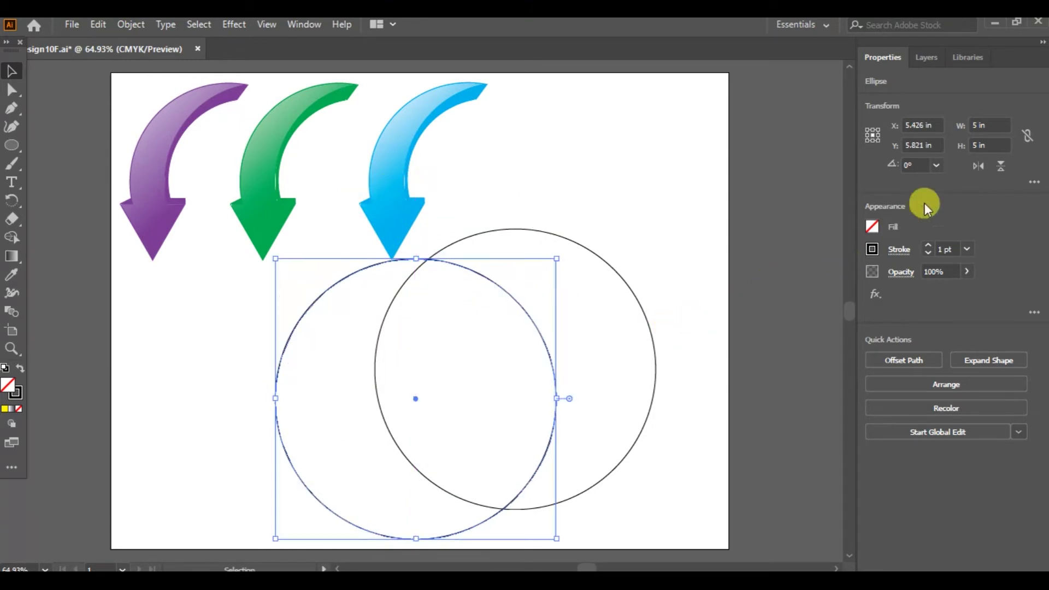
# Step: Set the duplicate circle's width and height to 3.6 in
pyautogui.click(981, 125)
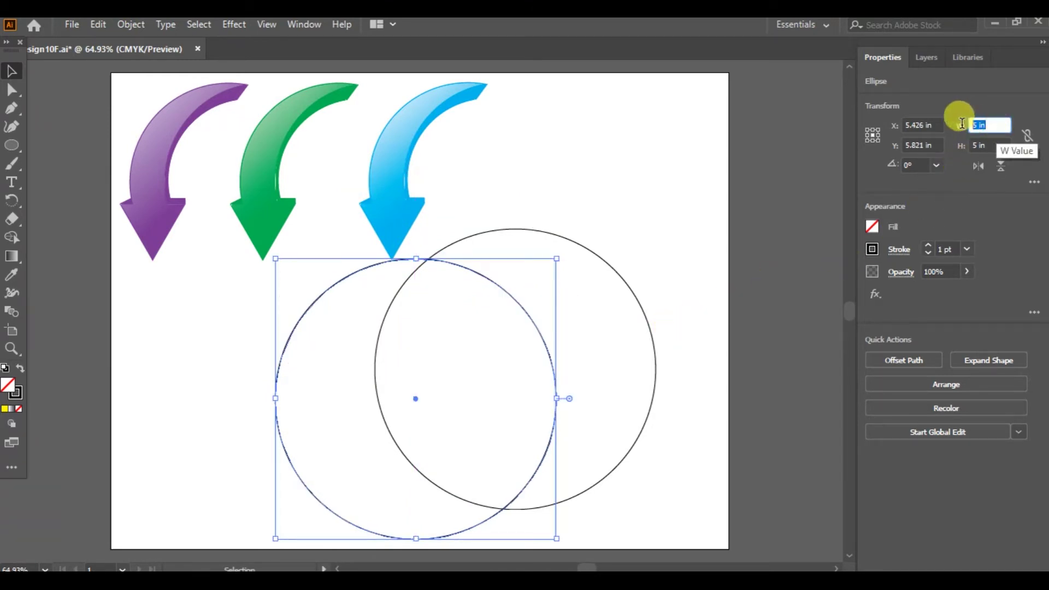
pyautogui.write('3.6')
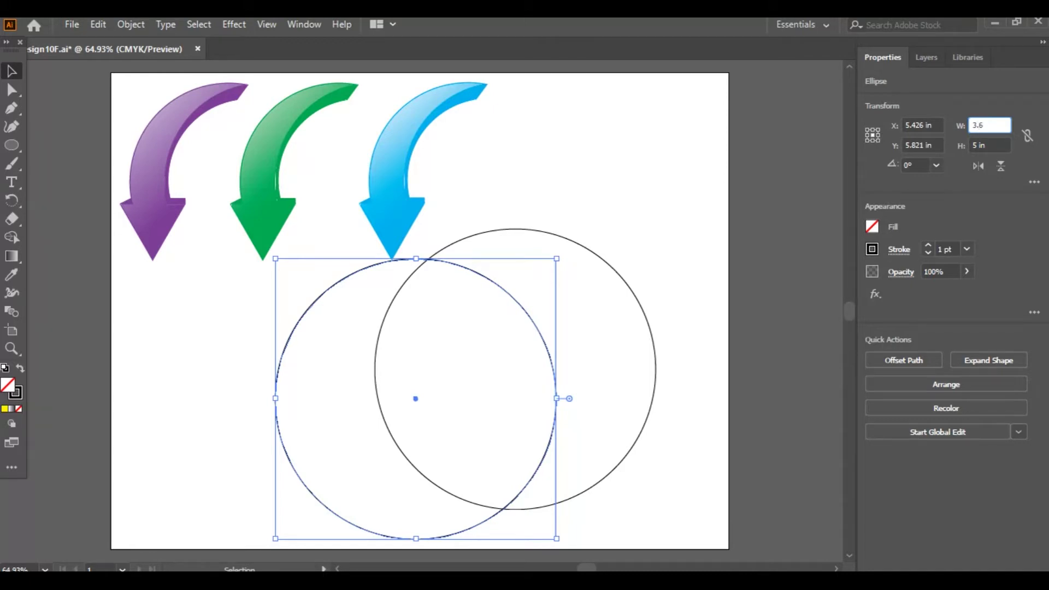
pyautogui.click(961, 127)
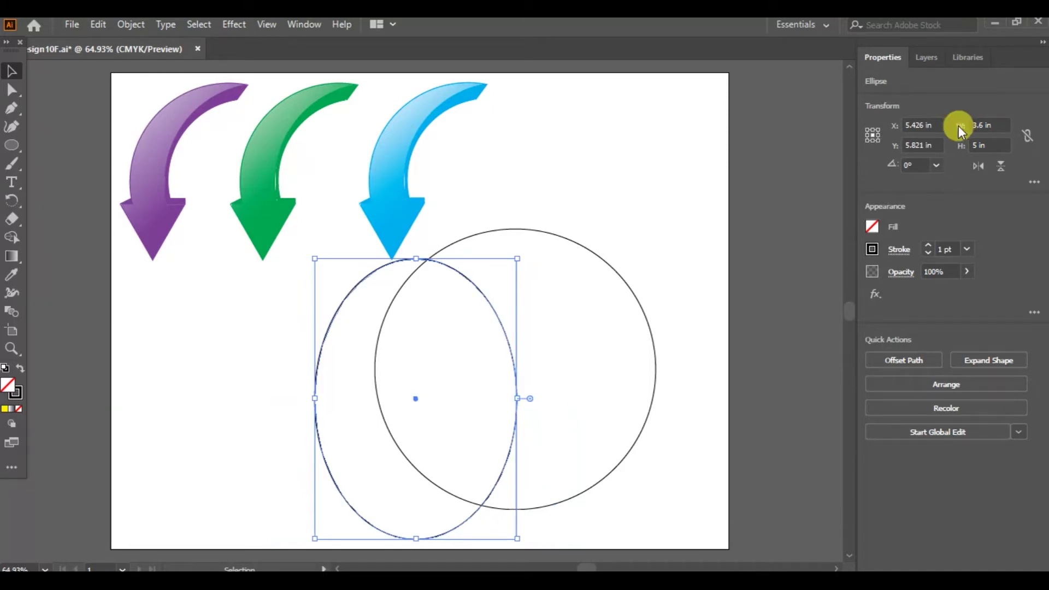
pyautogui.click(982, 144)
pyautogui.write('6')
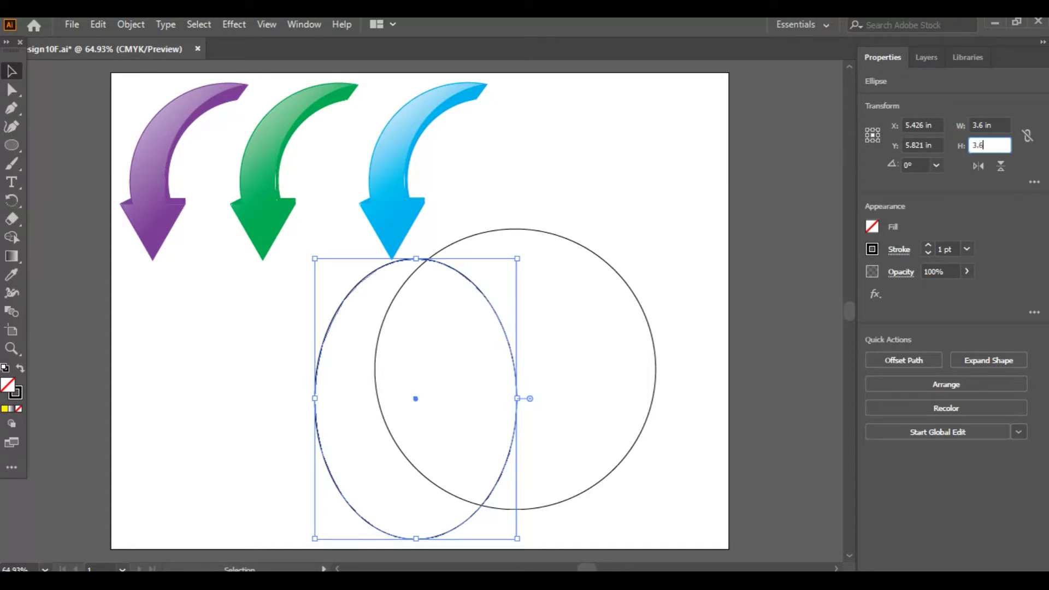
pyautogui.press('Return')
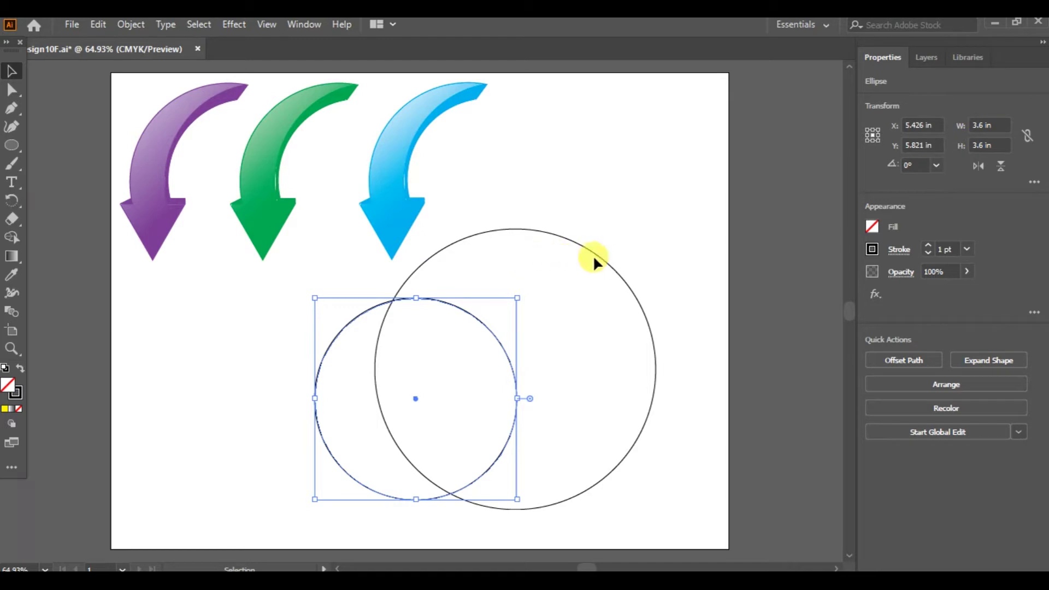
# Step: Select both circles and align their centers vertically and horizontally to make them concentric
pyautogui.click(210, 295)
pyautogui.moveTo(215, 371); pyautogui.dragTo(674, 440)
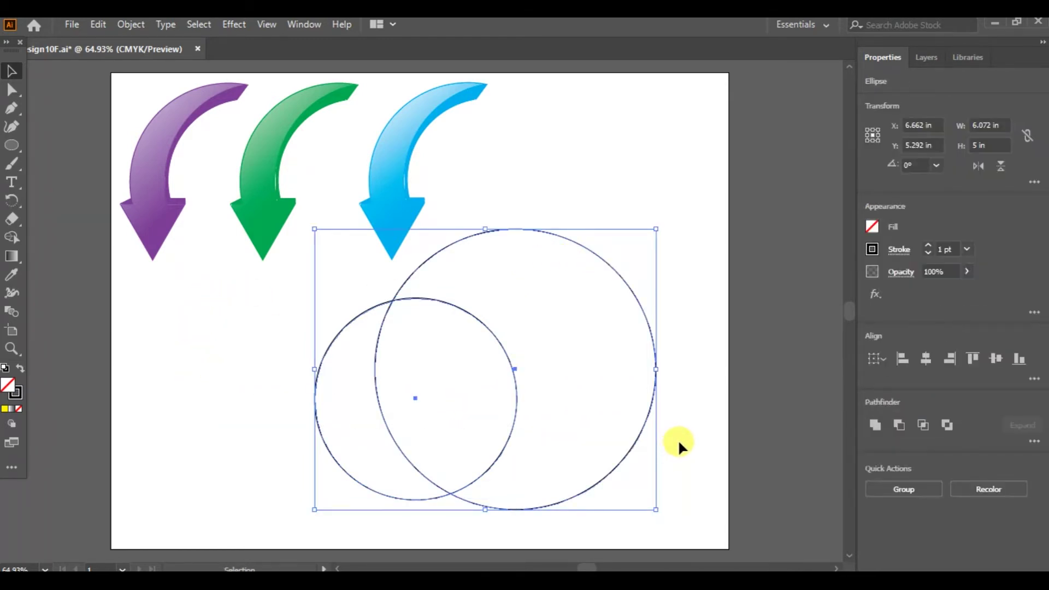
pyautogui.click(1003, 358)
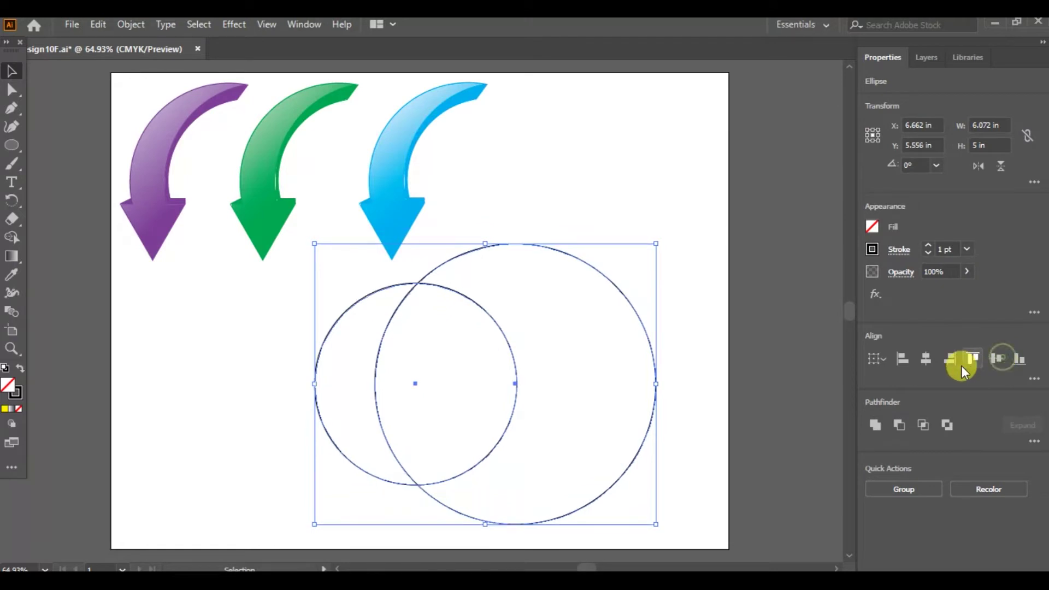
pyautogui.click(927, 360)
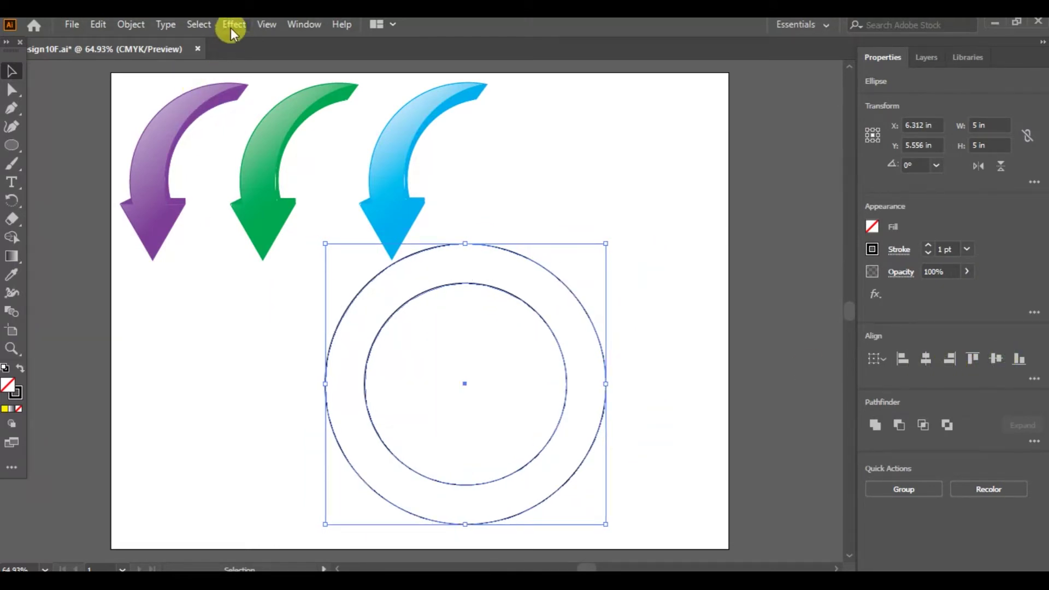
# Step: Move the purple arrow onto the left side of the concentric circles and rotate it about 14° to follow the ring
pyautogui.click(201, 28)
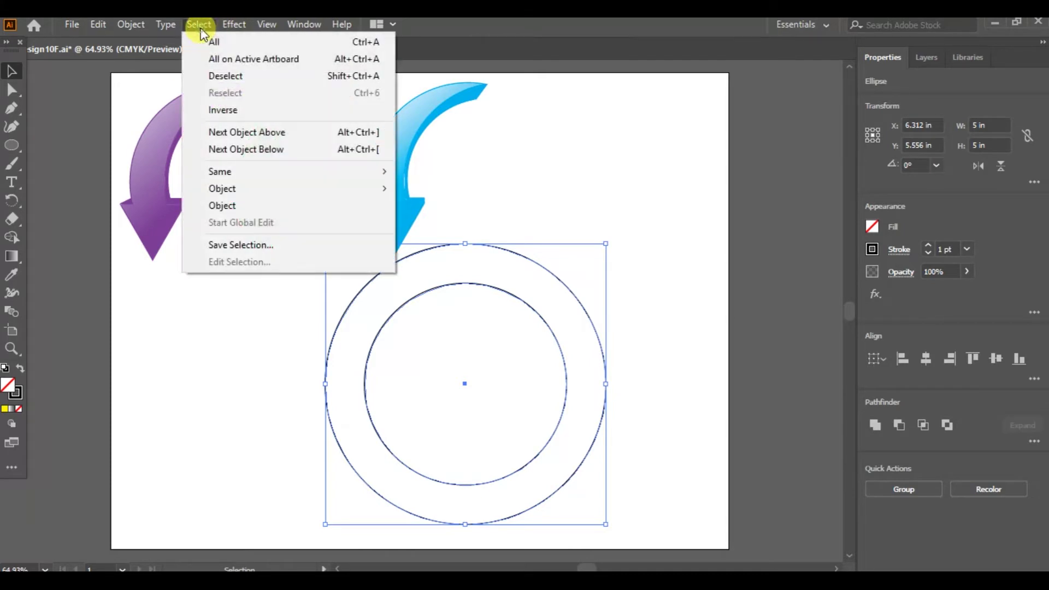
pyautogui.click(211, 79)
pyautogui.moveTo(148, 176); pyautogui.dragTo(326, 371)
pyautogui.click(11, 200)
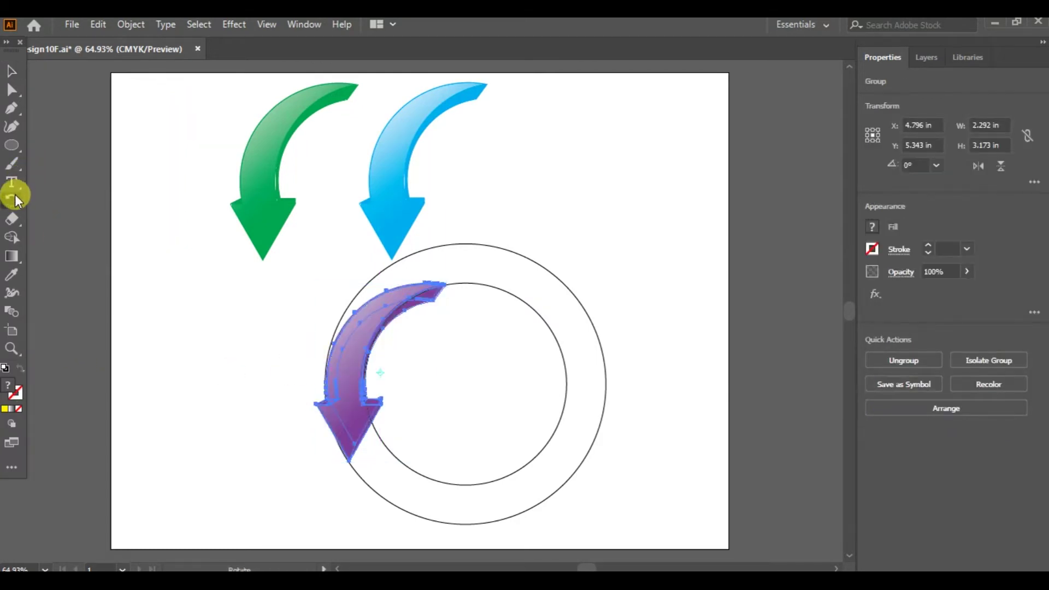
pyautogui.moveTo(440, 283); pyautogui.dragTo(425, 257)
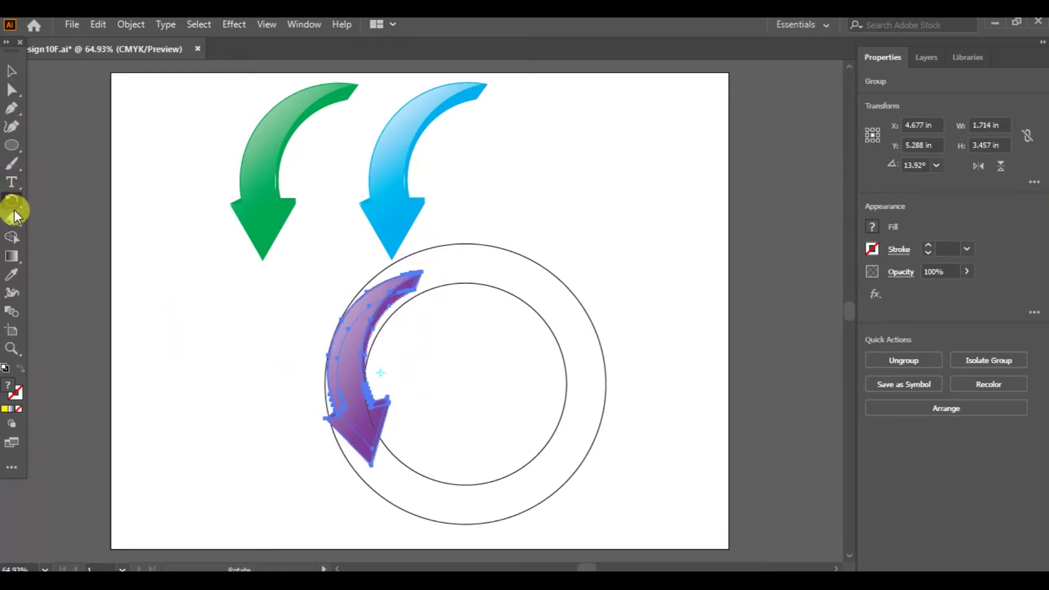
pyautogui.click(11, 71)
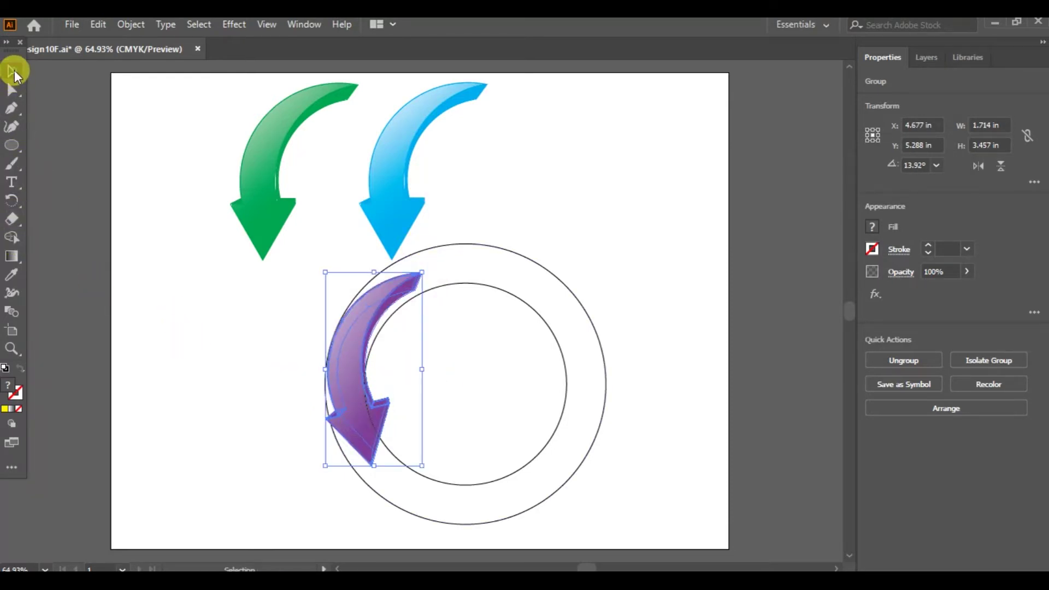
pyautogui.moveTo(347, 386); pyautogui.dragTo(343, 389)
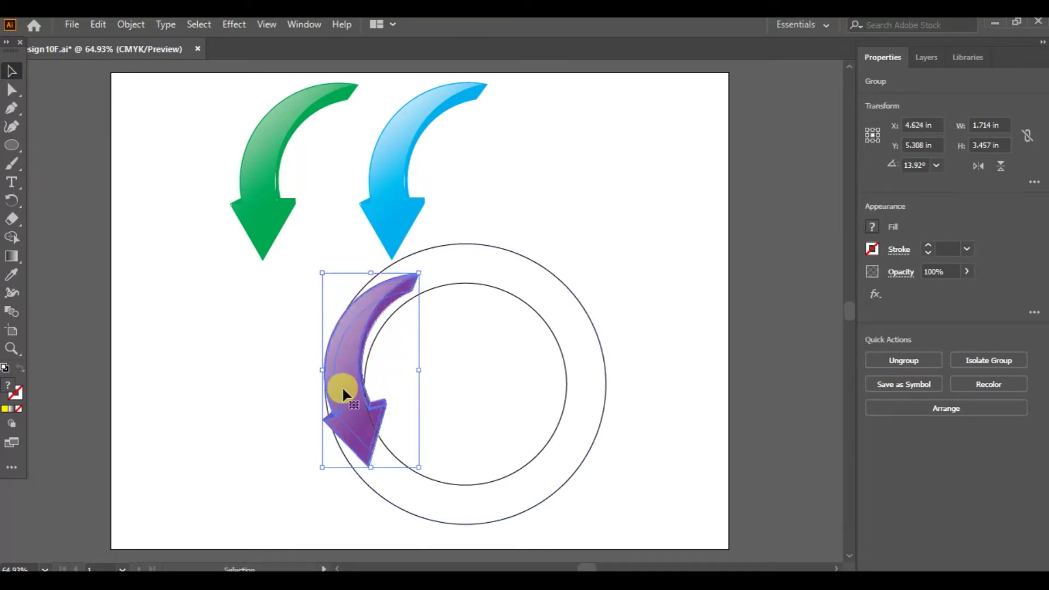
# Step: Move the green arrow to the bottom of the ring and rotate it to about 129° so it follows the circles
pyautogui.click(267, 185)
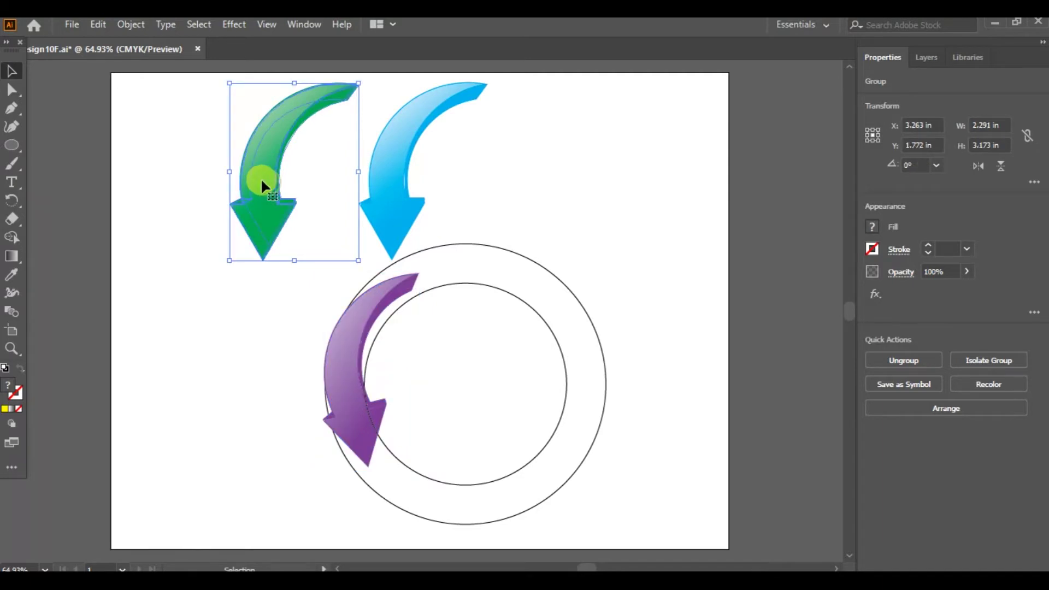
pyautogui.moveTo(262, 175); pyautogui.dragTo(460, 430)
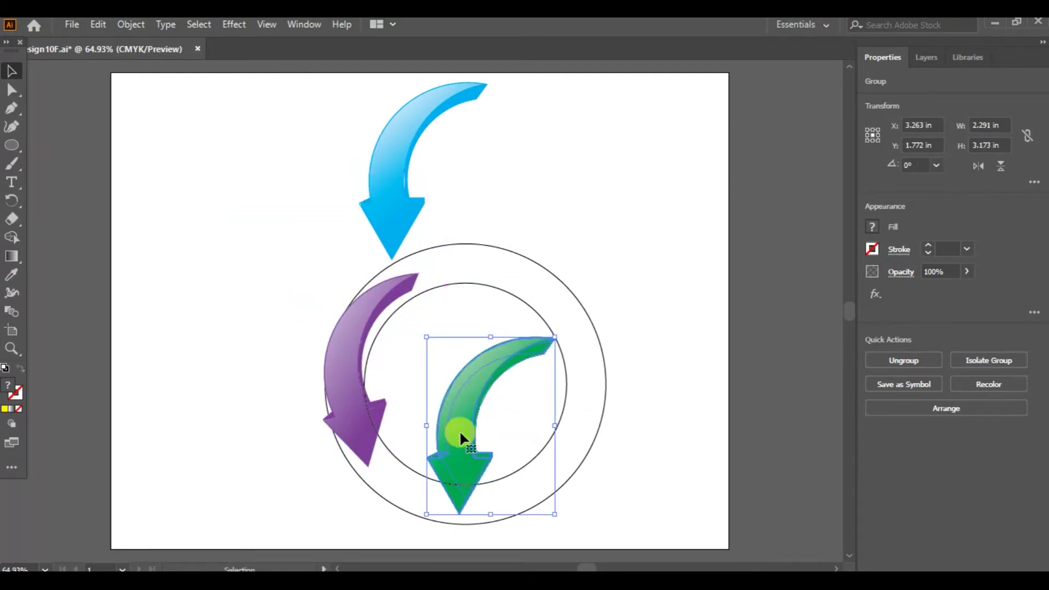
pyautogui.click(8, 202)
pyautogui.moveTo(543, 328); pyautogui.dragTo(307, 421)
pyautogui.click(9, 73)
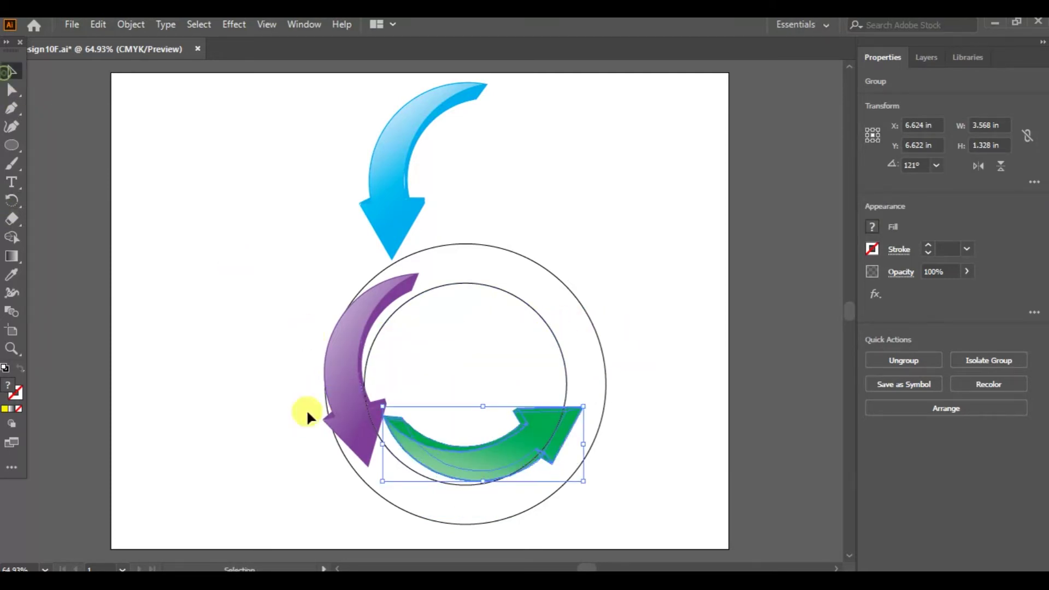
pyautogui.moveTo(508, 463); pyautogui.dragTo(520, 499)
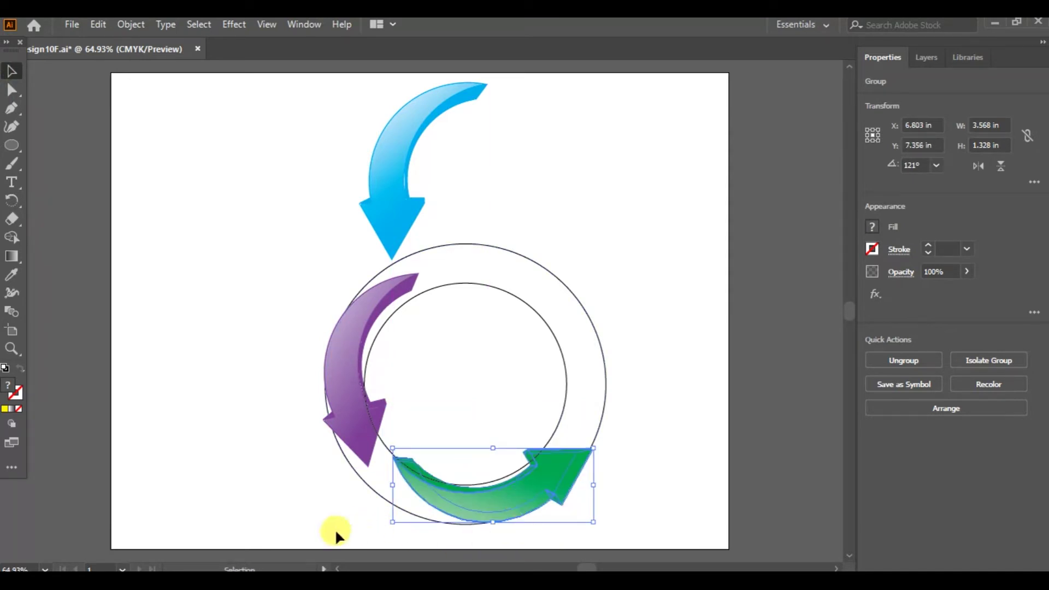
pyautogui.click(11, 200)
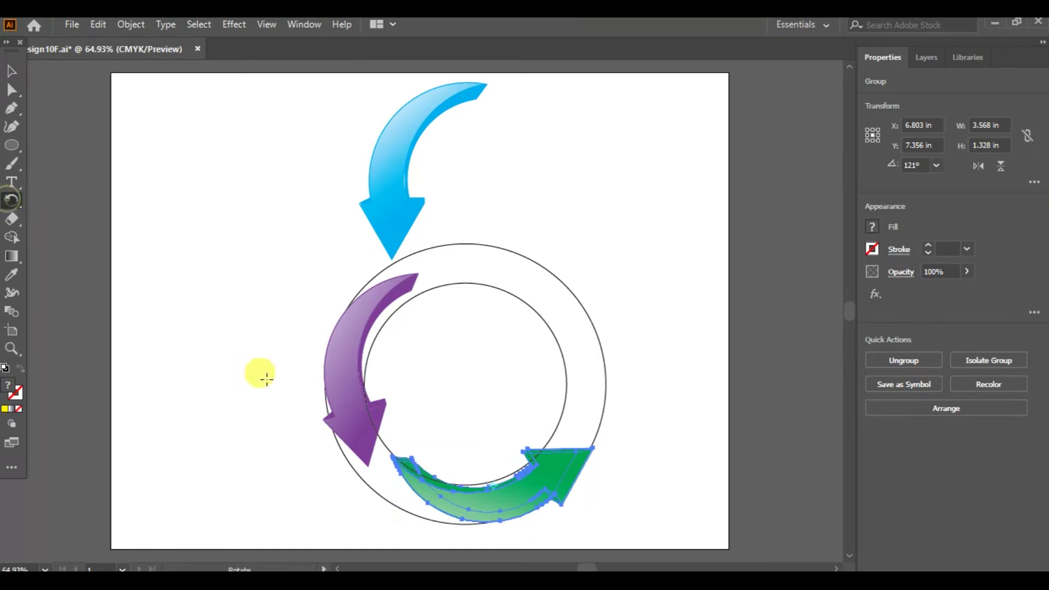
pyautogui.moveTo(585, 437)
pyautogui.mouseDown()
pyautogui.moveTo(580, 419)
pyautogui.moveTo(591, 437)
pyautogui.mouseUp()
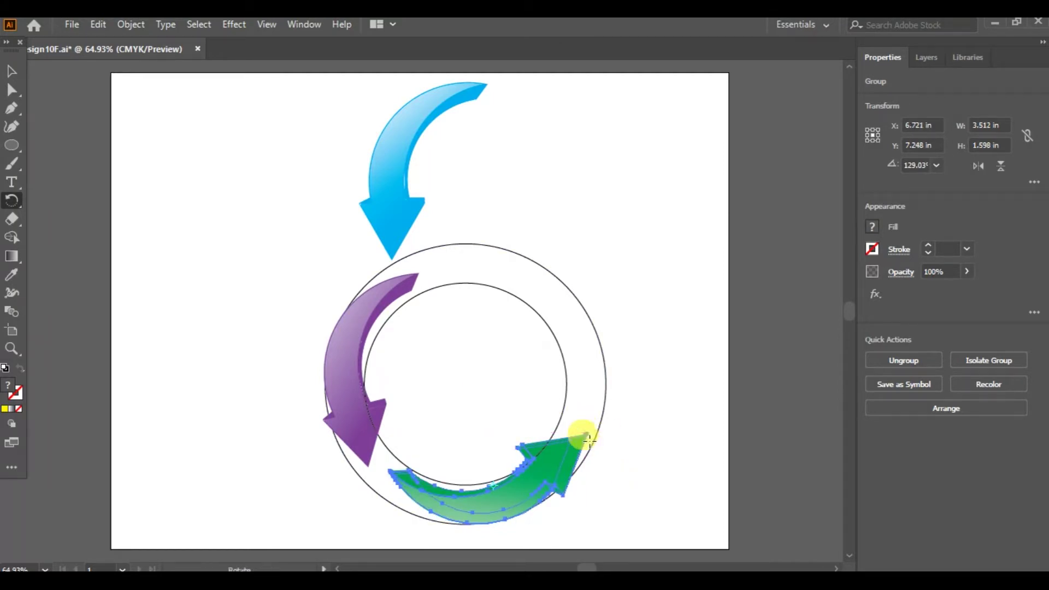
# Step: Move the blue arrow to the upper right of the ring and rotate it to about 249° along the circles
pyautogui.click(12, 73)
pyautogui.moveTo(379, 162); pyautogui.dragTo(487, 303)
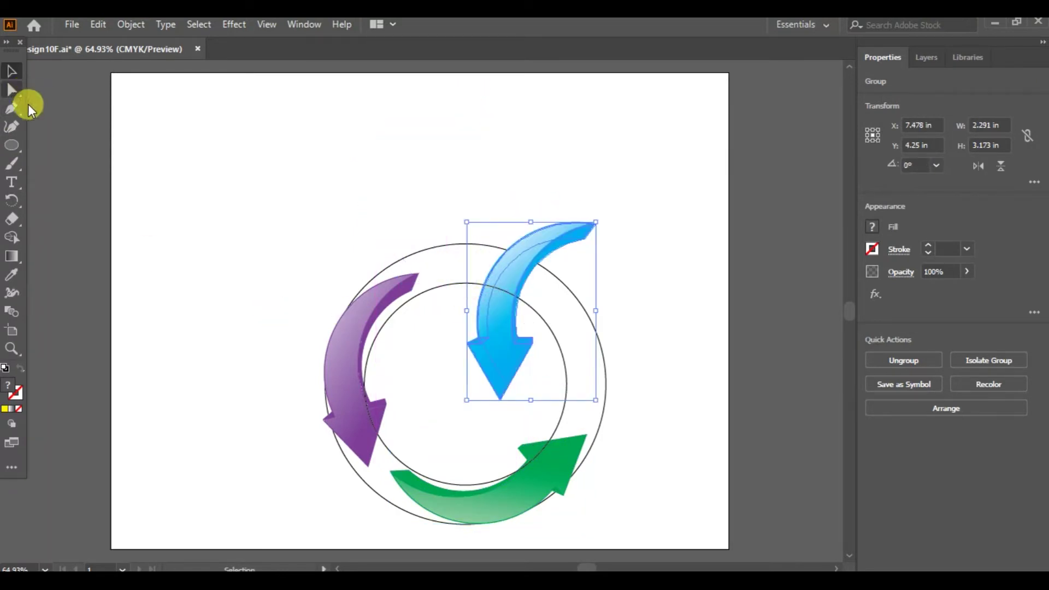
pyautogui.click(13, 200)
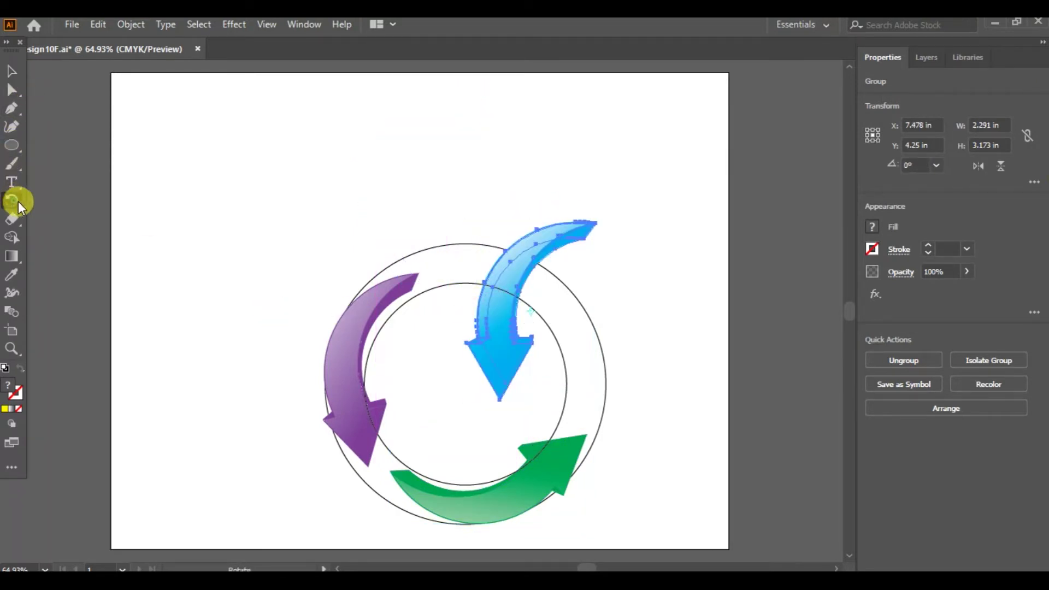
pyautogui.moveTo(594, 221); pyautogui.dragTo(562, 379)
pyautogui.click(12, 71)
pyautogui.click(549, 288)
pyautogui.moveTo(550, 293); pyautogui.dragTo(534, 294)
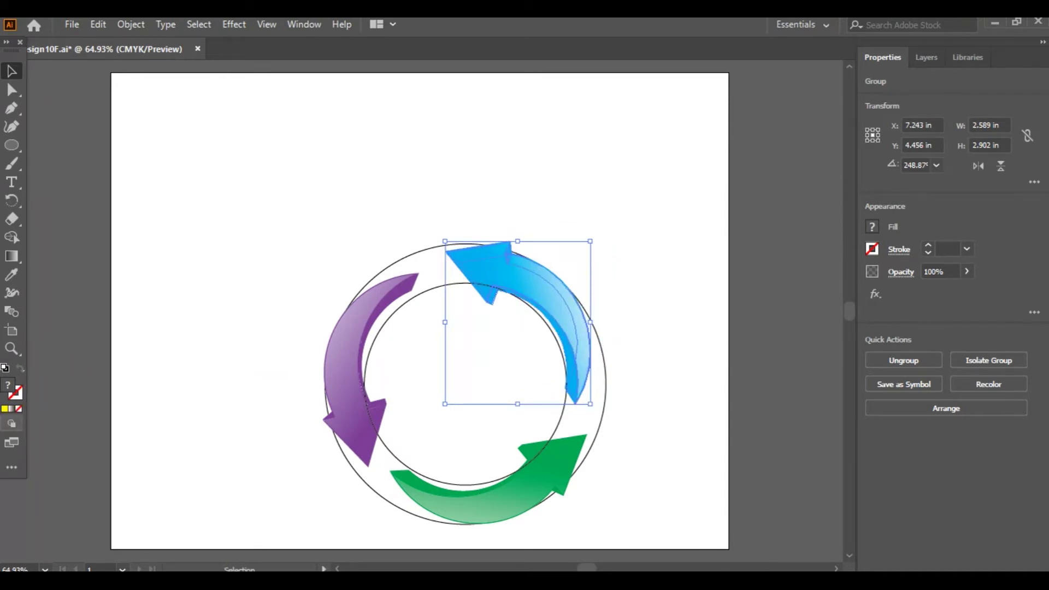
# Step: Rotate the blue arrow to about 258° and shift it outward to about X 7.48 in, Y 4.61 in
pyautogui.click(11, 201)
pyautogui.moveTo(567, 393); pyautogui.dragTo(597, 399)
pyautogui.click(9, 77)
pyautogui.moveTo(524, 280); pyautogui.dragTo(545, 294)
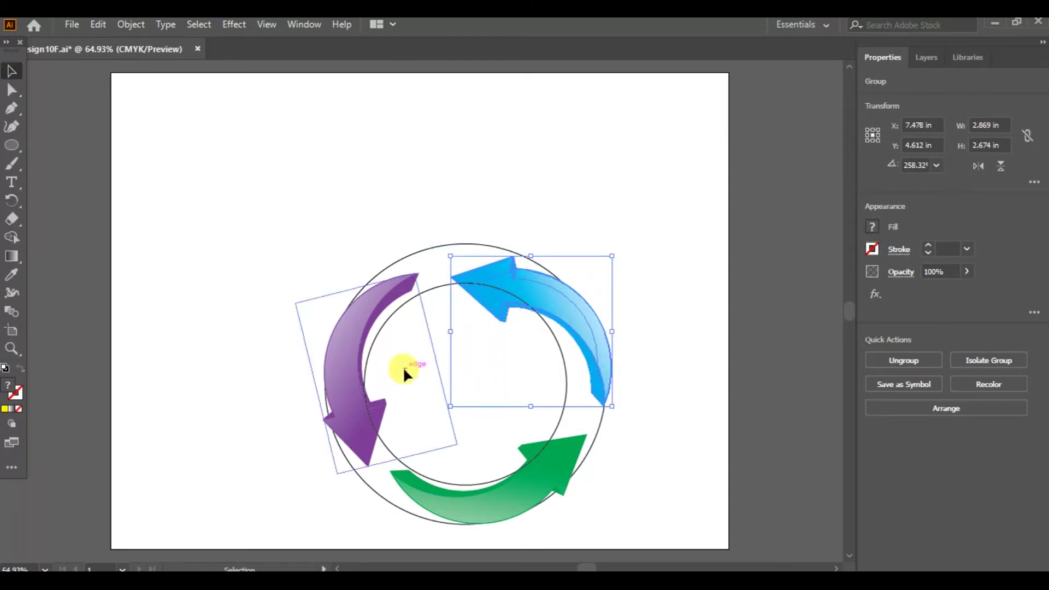
# Step: Rotate the blue arrow back to about 240° and move it to about X 7.36 in, Y 4.52 in
pyautogui.click(11, 200)
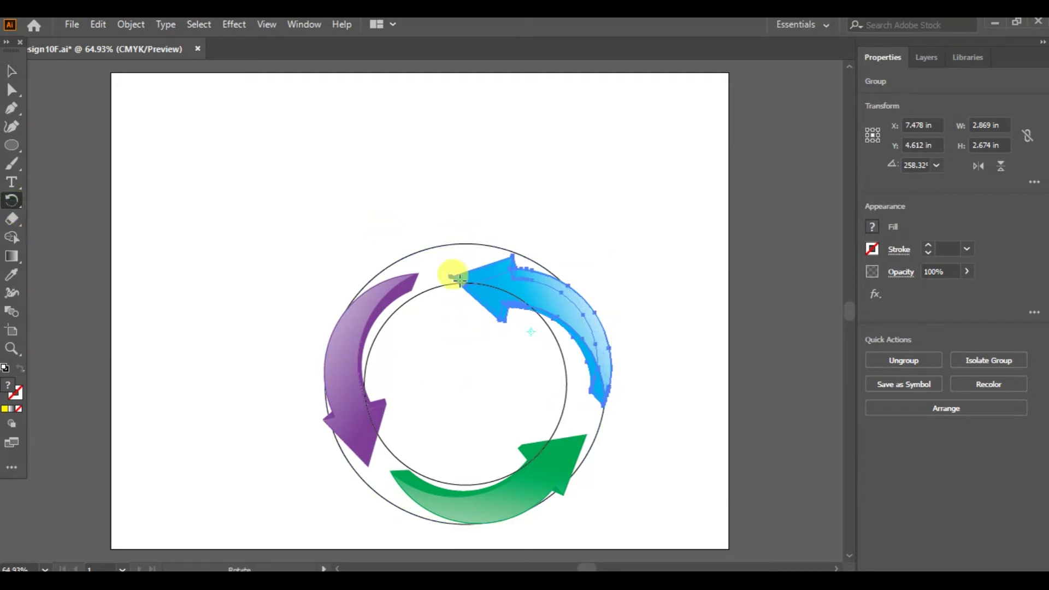
pyautogui.moveTo(449, 276); pyautogui.dragTo(467, 251)
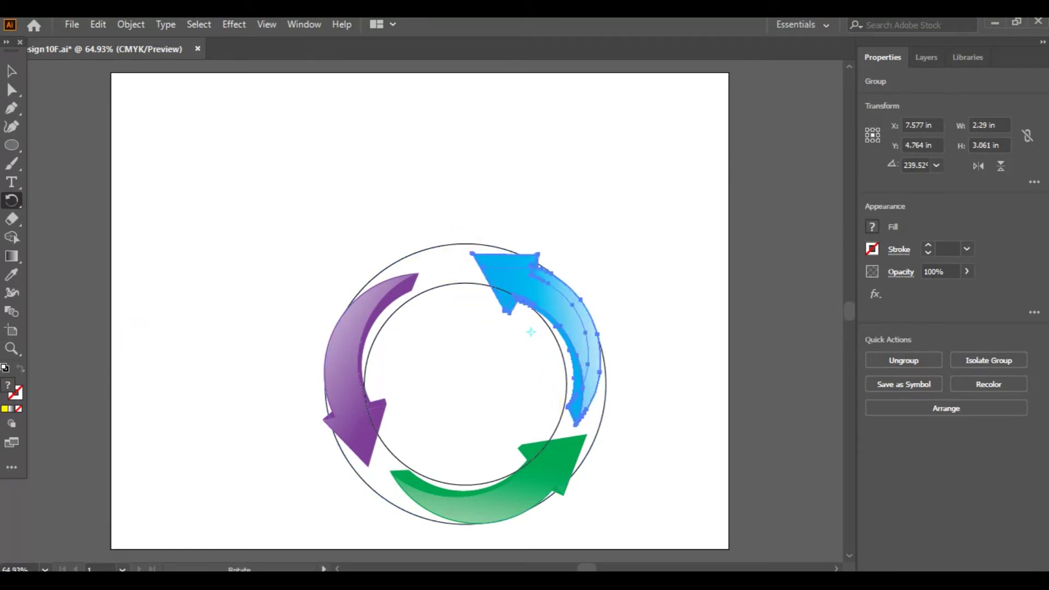
pyautogui.click(14, 71)
pyautogui.moveTo(556, 308); pyautogui.dragTo(542, 295)
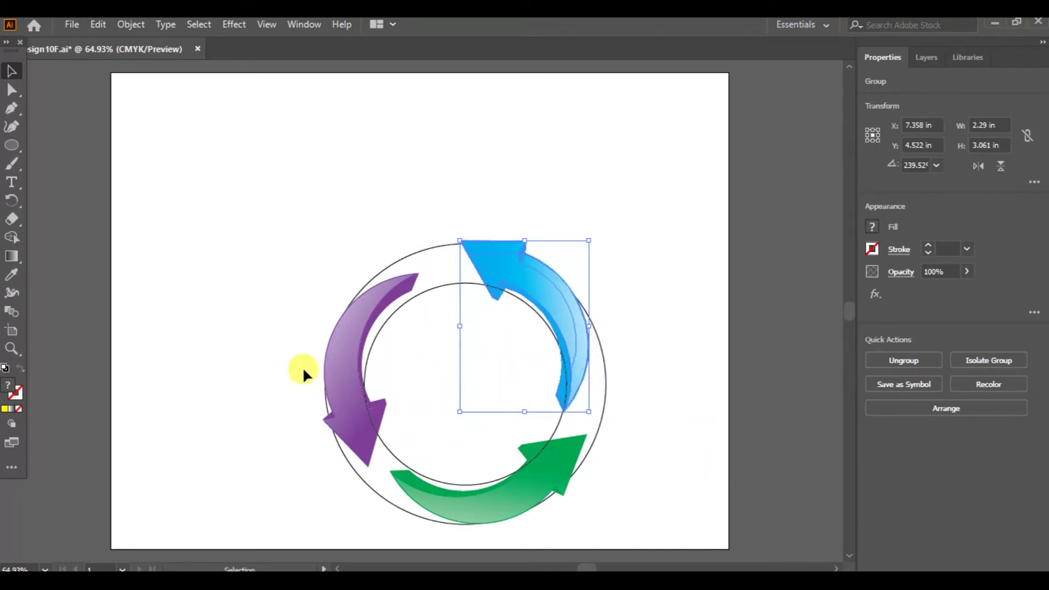
# Step: Fine-tune the blue arrow's rotation to about 250° so it follows the ring, and deselect it
pyautogui.click(11, 201)
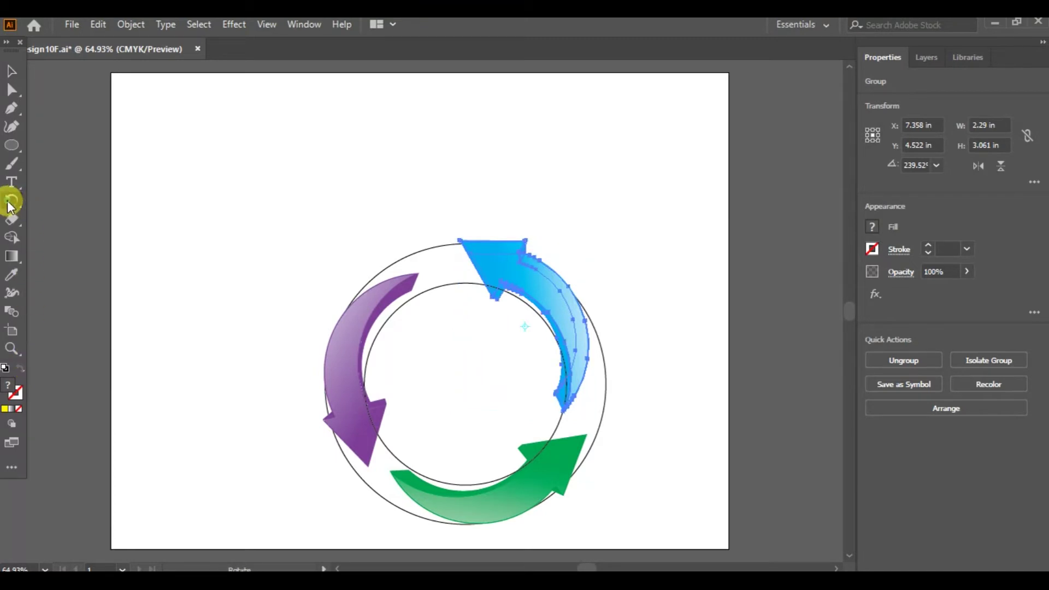
pyautogui.moveTo(460, 241); pyautogui.dragTo(451, 253)
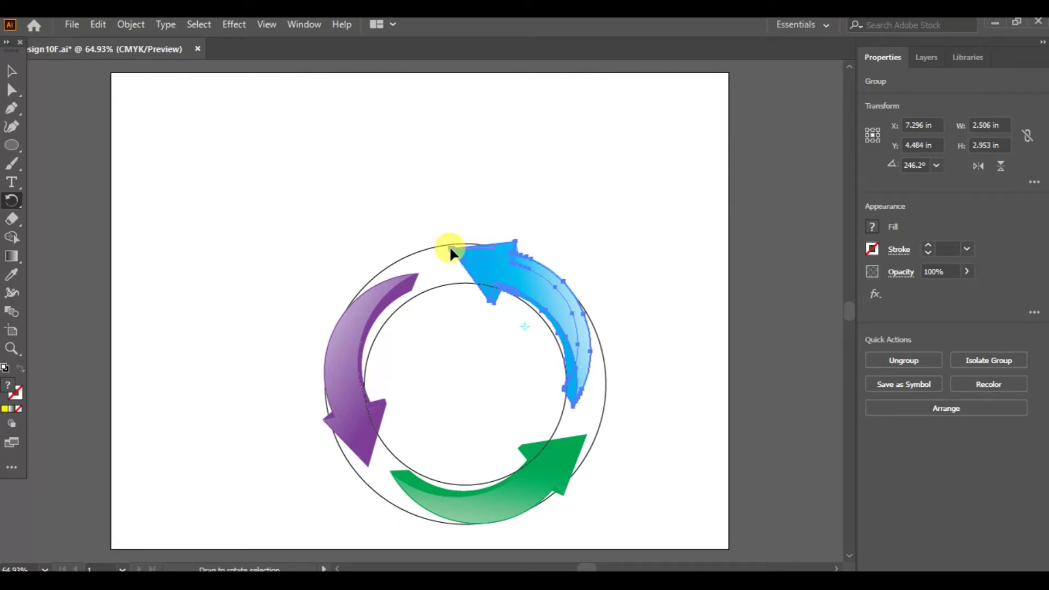
pyautogui.moveTo(450, 245); pyautogui.dragTo(437, 253)
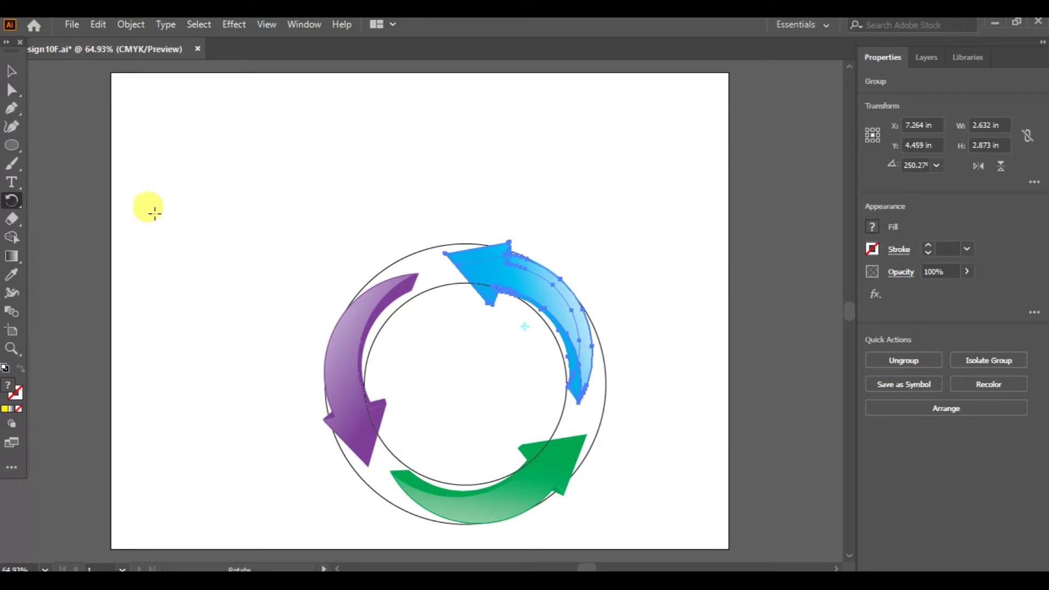
pyautogui.click(206, 27)
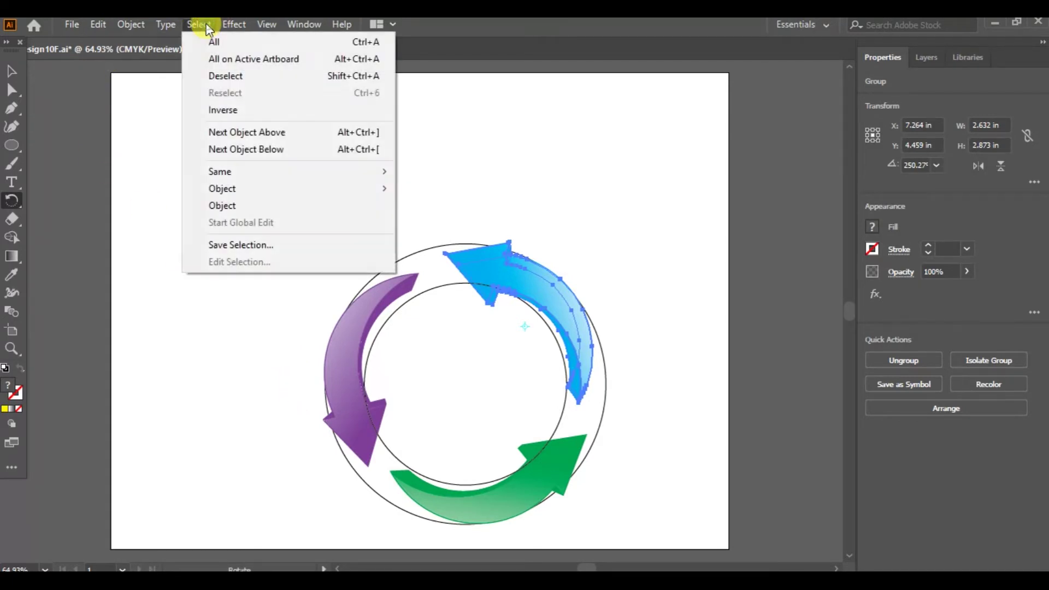
pyautogui.click(228, 75)
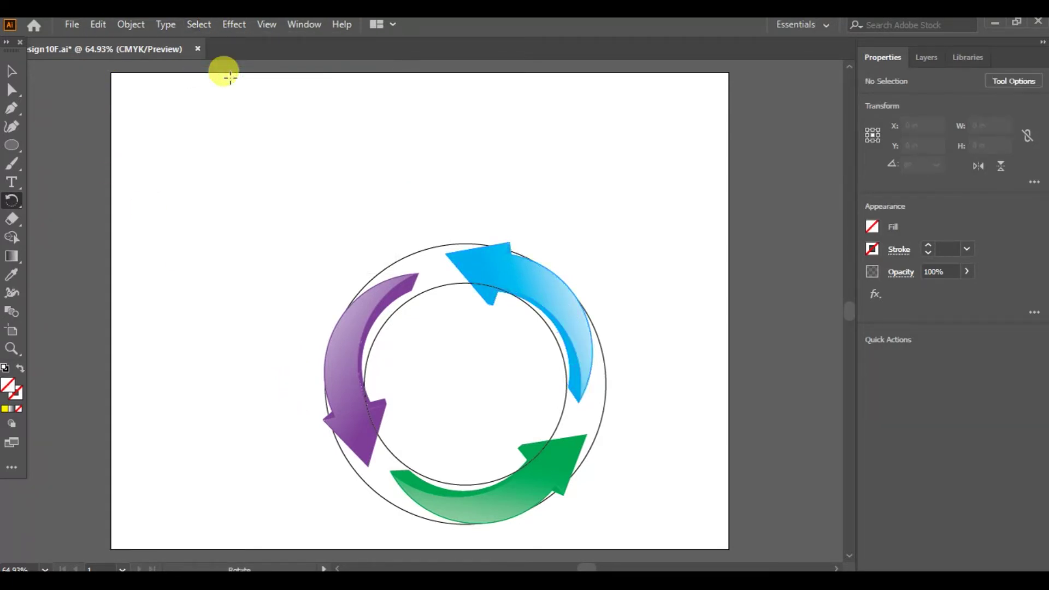
pyautogui.click(11, 70)
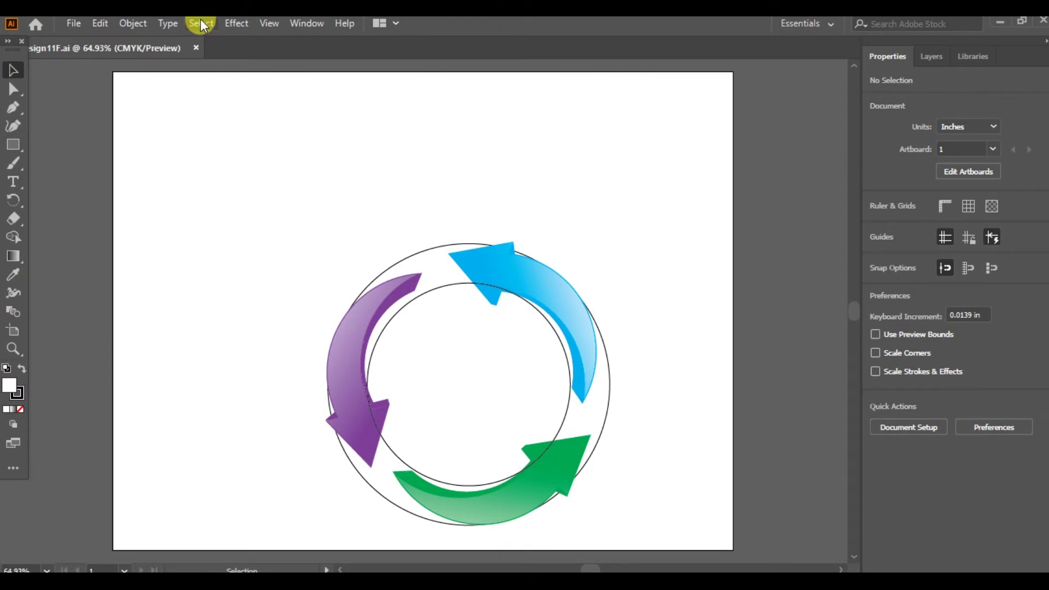
# Step: Move all arrows and circles together toward the artboard's center, with the circles centered at about X 5.35 in, Y 4.03 in, and deselect them
pyautogui.click(201, 23)
pyautogui.click(215, 42)
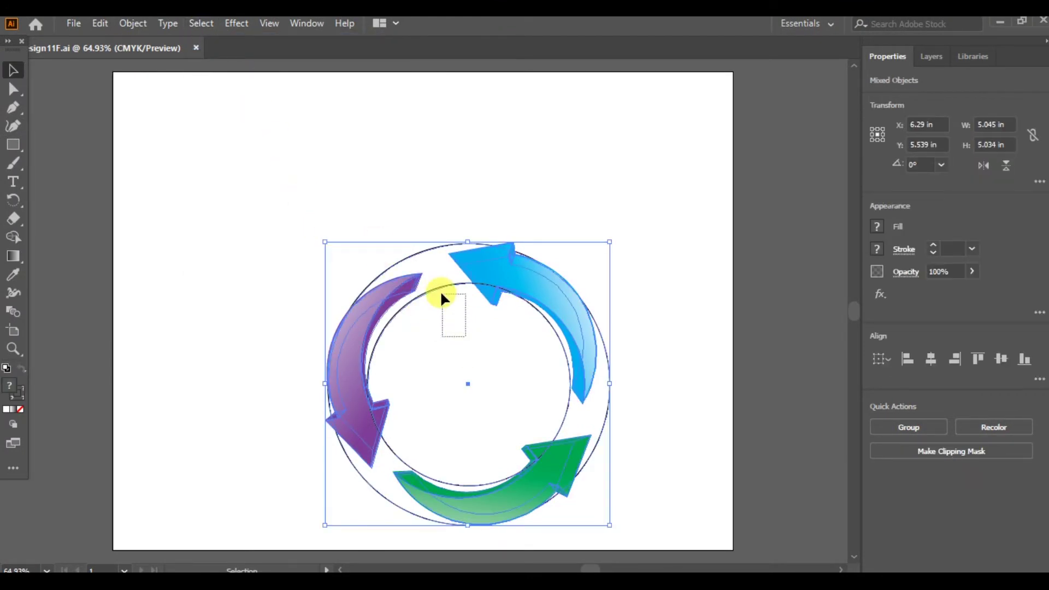
pyautogui.click(432, 344)
pyautogui.moveTo(313, 210); pyautogui.dragTo(671, 534)
pyautogui.moveTo(530, 284); pyautogui.dragTo(473, 199)
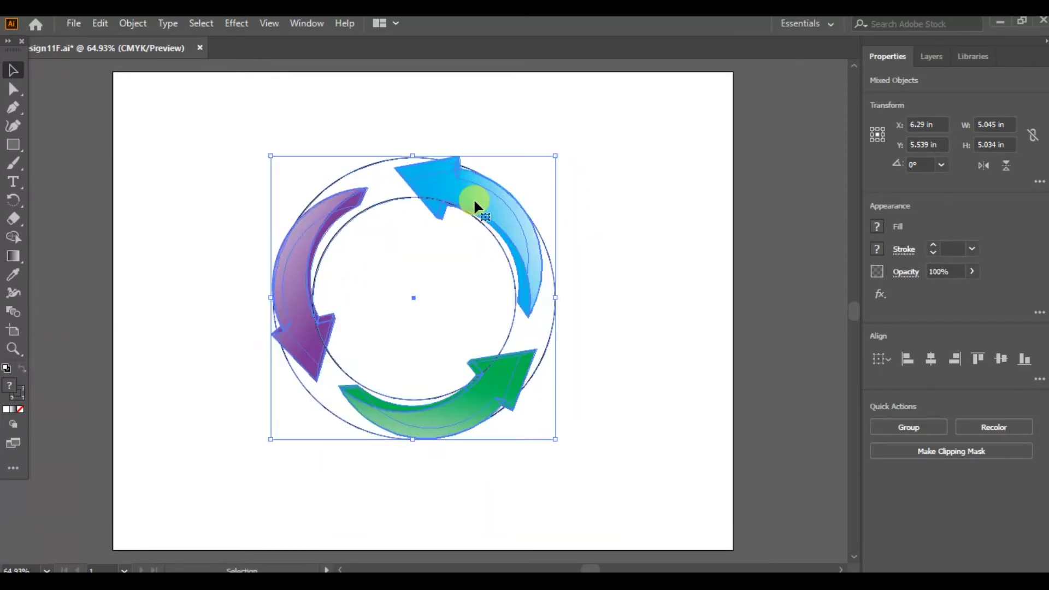
pyautogui.click(200, 23)
pyautogui.click(211, 75)
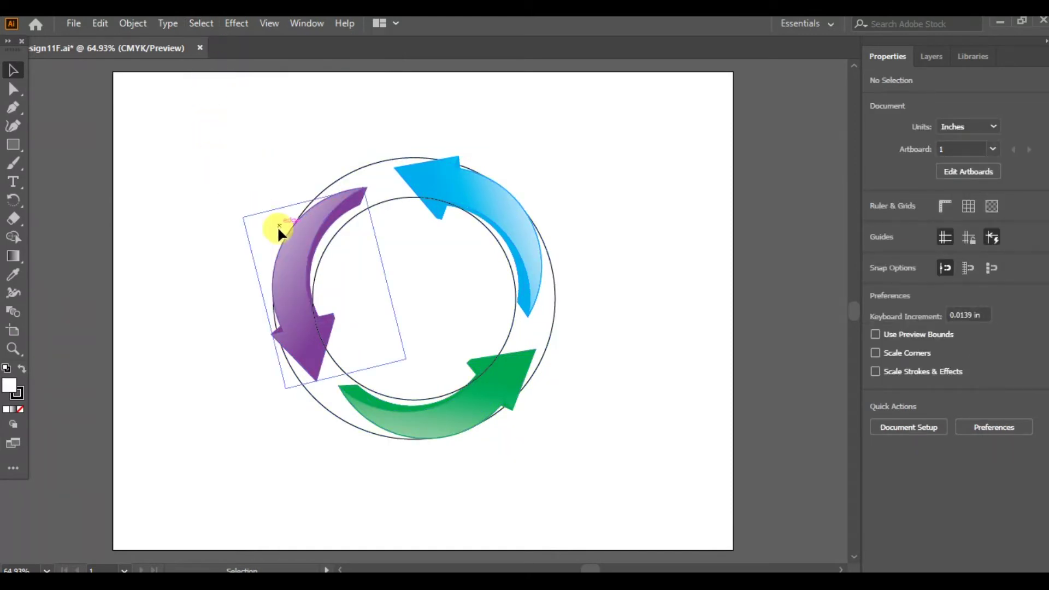
# Step: Shrink the inner circle to about 3.01 in wide and high, and nudge it to about X 5.4 in, Y 4.04 in
pyautogui.click(485, 228)
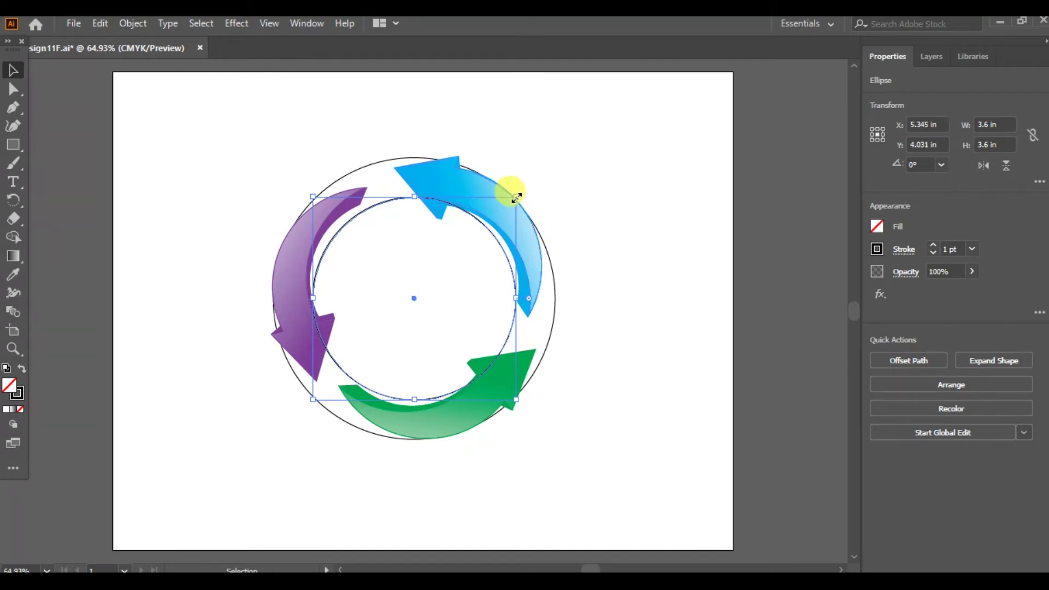
pyautogui.moveTo(516, 197); pyautogui.dragTo(471, 240)
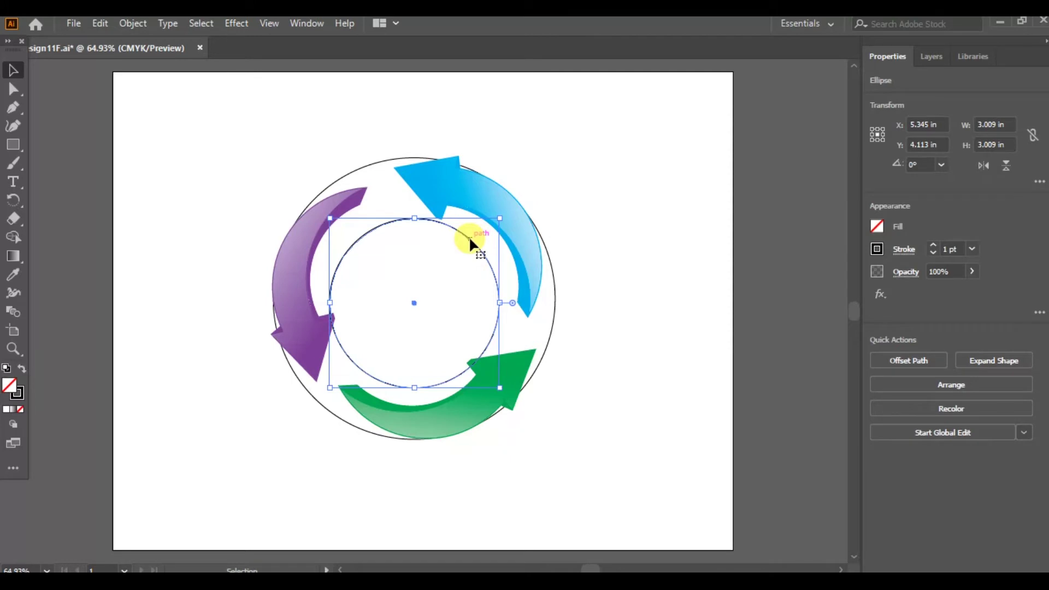
pyautogui.press('Up')
pyautogui.press('Up')
pyautogui.press('Up')
pyautogui.press('Up')
pyautogui.press('Up')
pyautogui.press('Right')
pyautogui.press('Right')
pyautogui.press('Right')
pyautogui.press('Right')
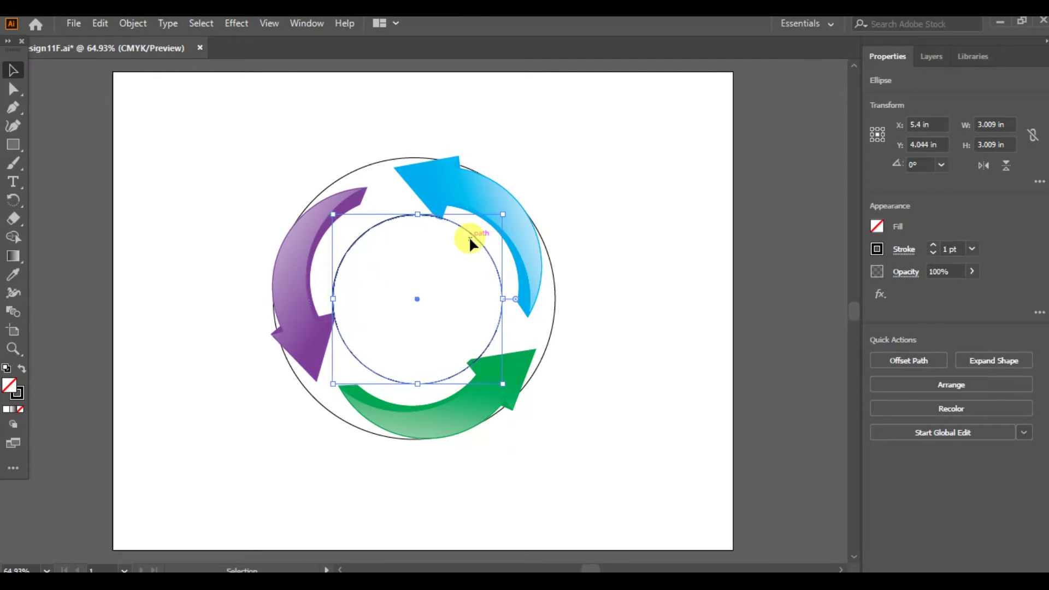
# Step: Select the inner and outer circles and align their centers vertically and horizontally
pyautogui.keyDown('shift'); pyautogui.click(362, 167); pyautogui.keyUp('shift')
pyautogui.click(602, 244)
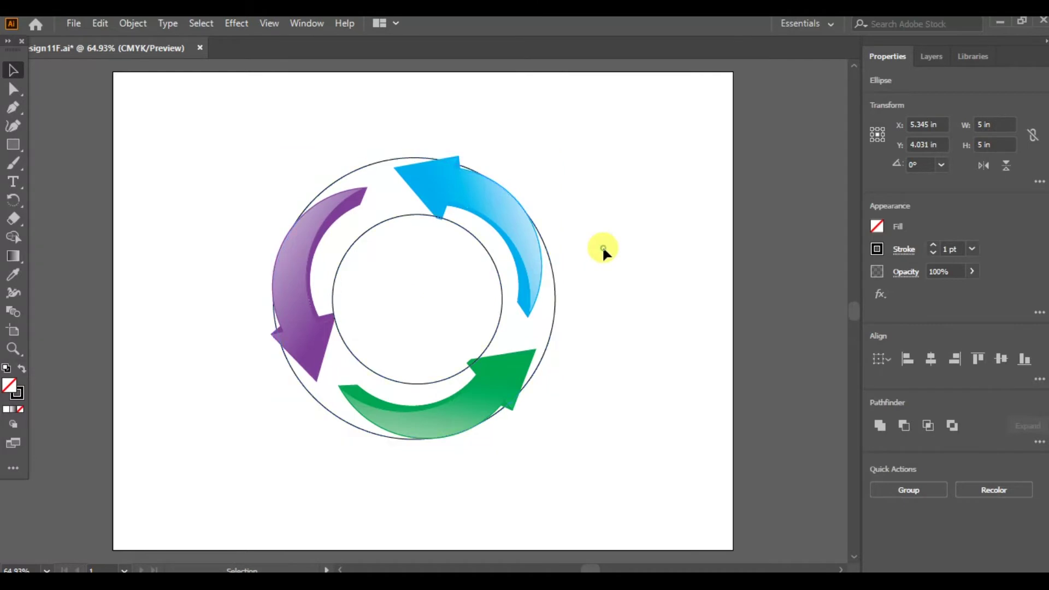
pyautogui.click(495, 264)
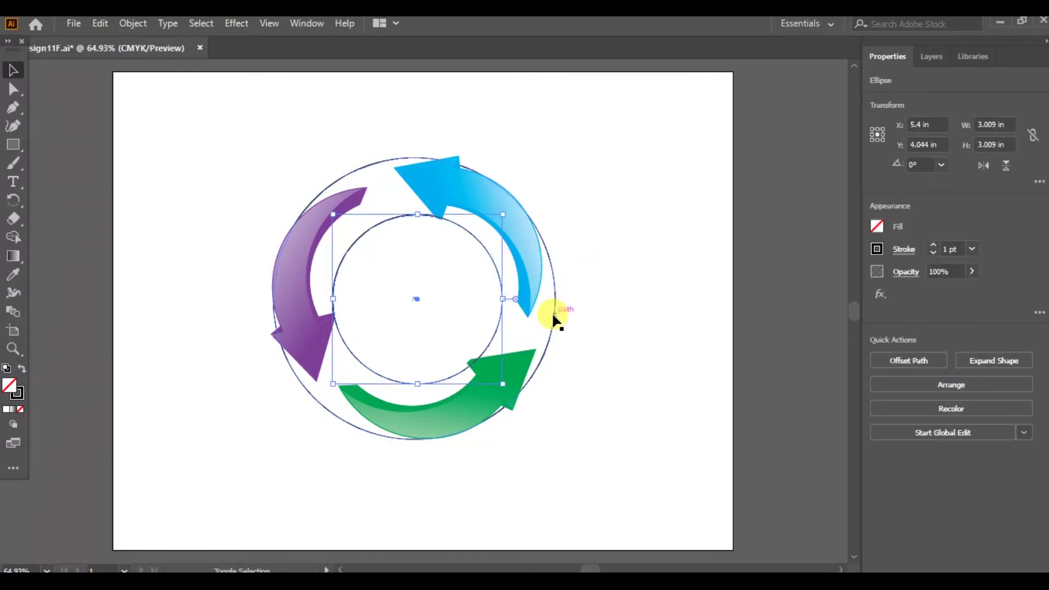
pyautogui.keyDown('shift'); pyautogui.click(553, 316); pyautogui.keyUp('shift')
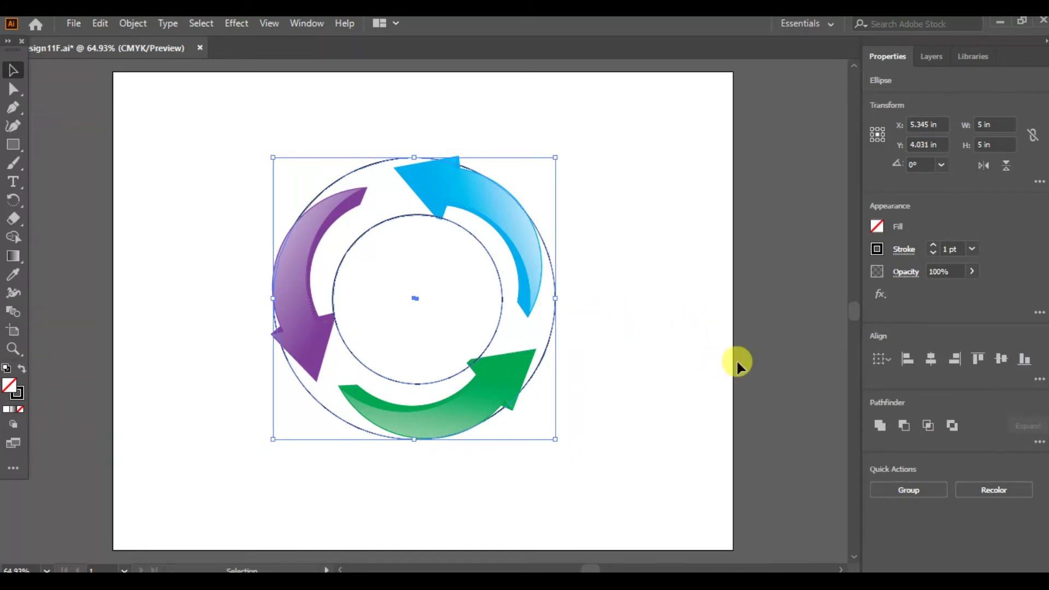
pyautogui.click(1001, 358)
pyautogui.click(930, 360)
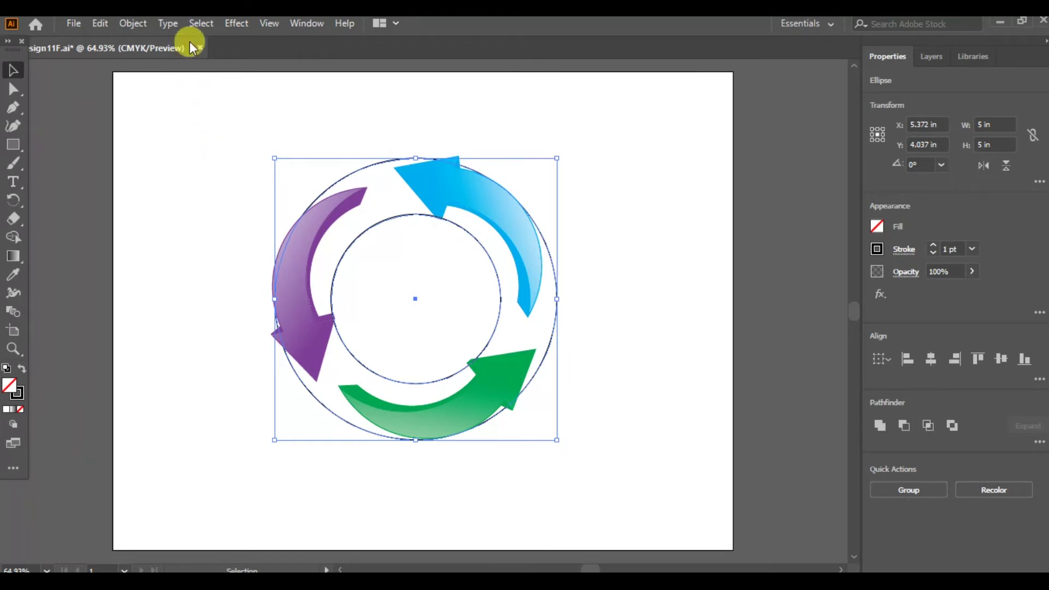
pyautogui.click(200, 30)
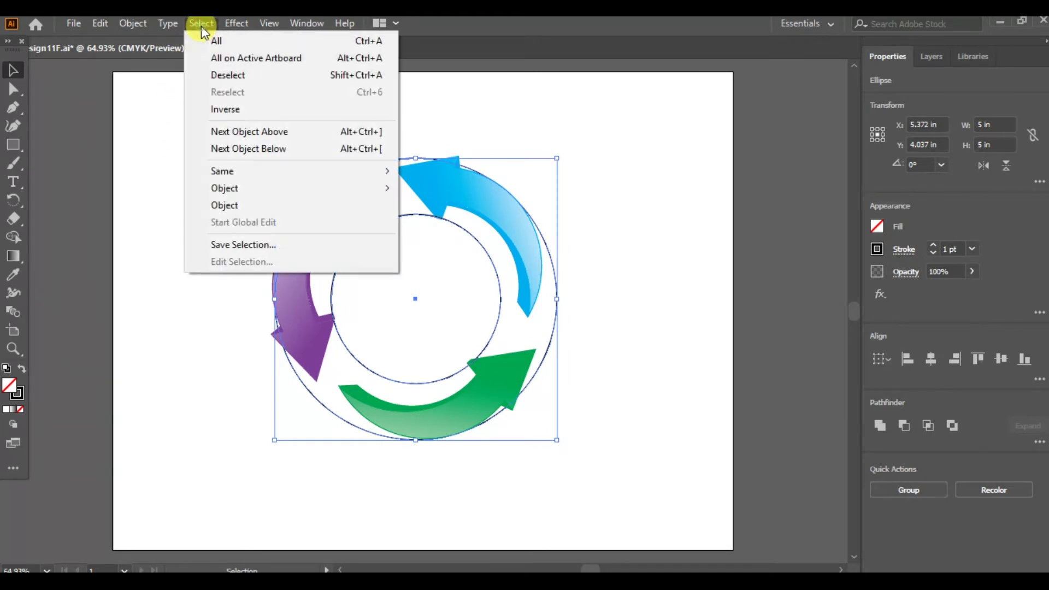
# Step: Move all arrows and circles together to the artboard's upper-left area, centered at about X 2.81 in, Y 2.77 in, and deselect them
pyautogui.click(214, 73)
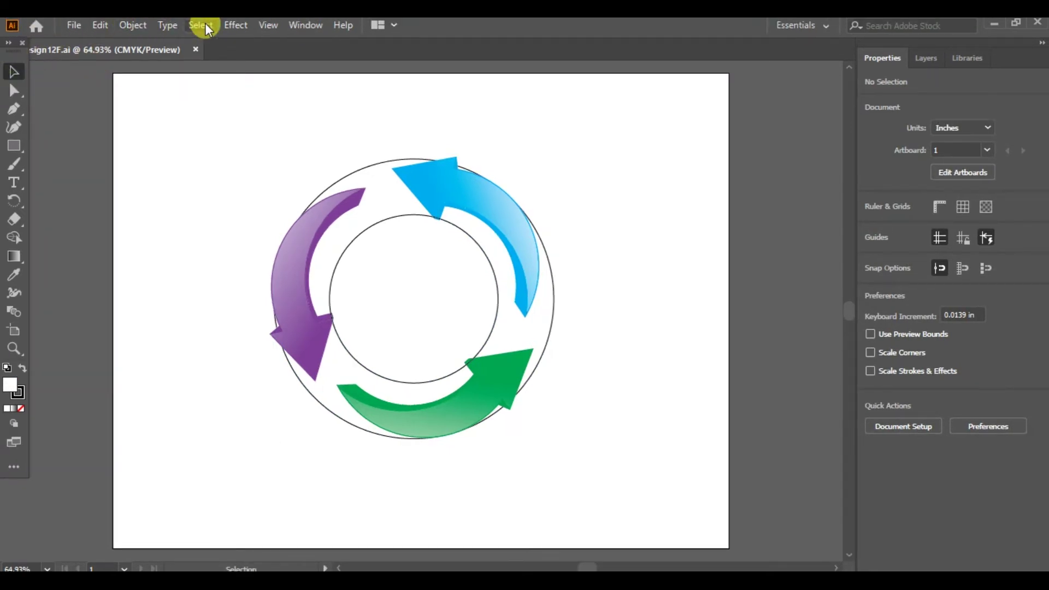
pyautogui.click(205, 25)
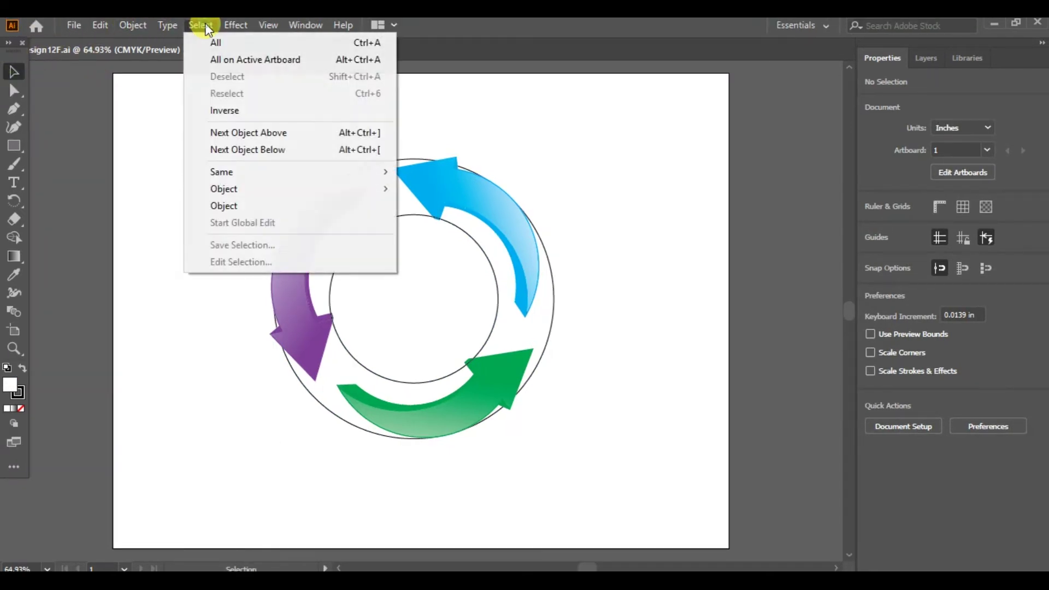
pyautogui.click(210, 40)
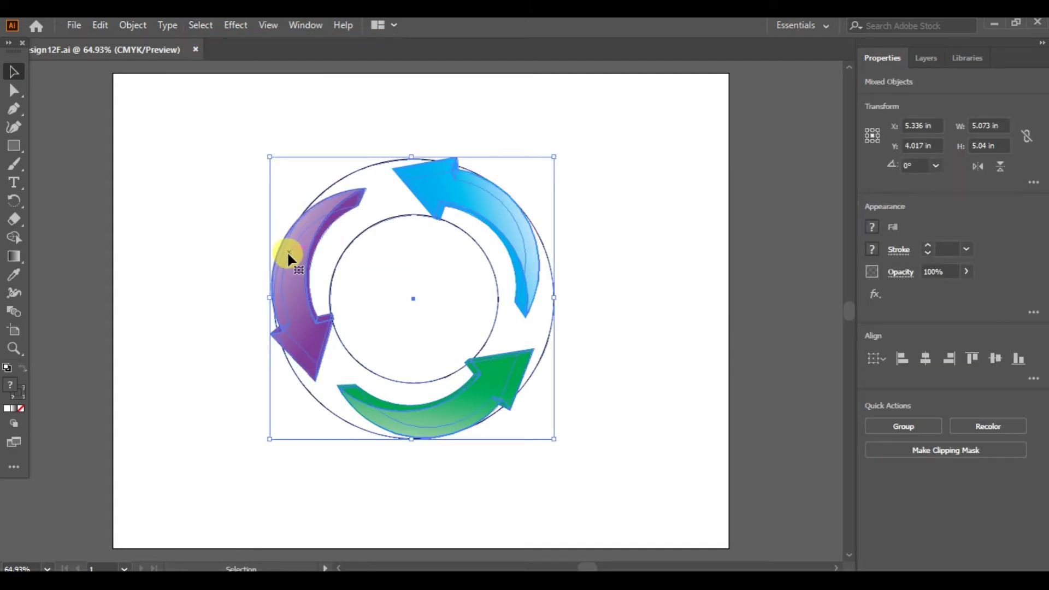
pyautogui.moveTo(291, 268); pyautogui.dragTo(147, 199)
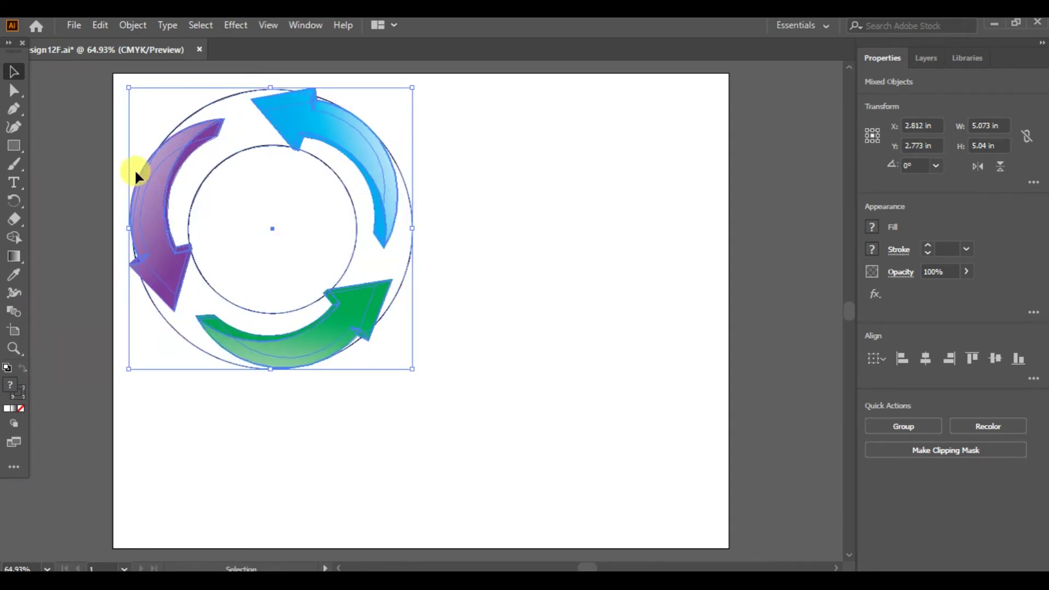
pyautogui.click(202, 25)
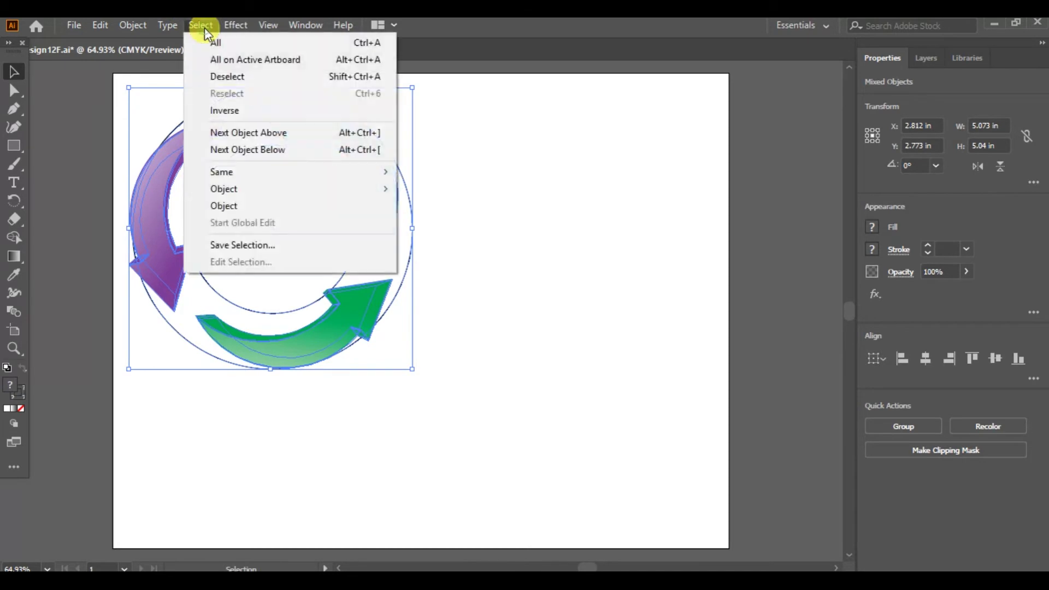
pyautogui.click(215, 77)
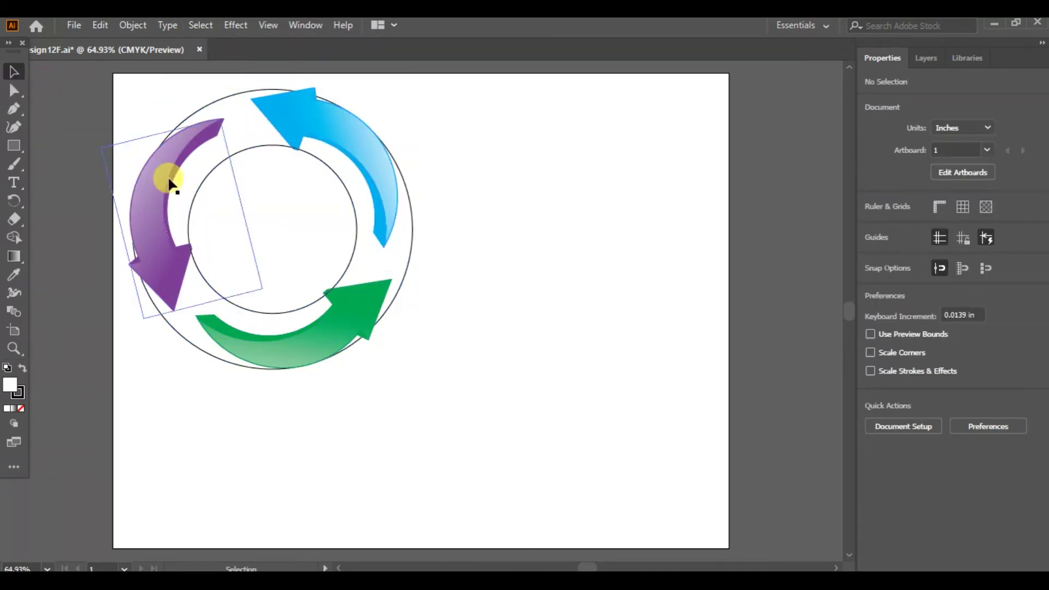
# Step: Duplicate the ring's inner circle and place the copy at about X 8.4 in, Y 2.02 in, in the artboard's upper-right area
pyautogui.click(226, 160)
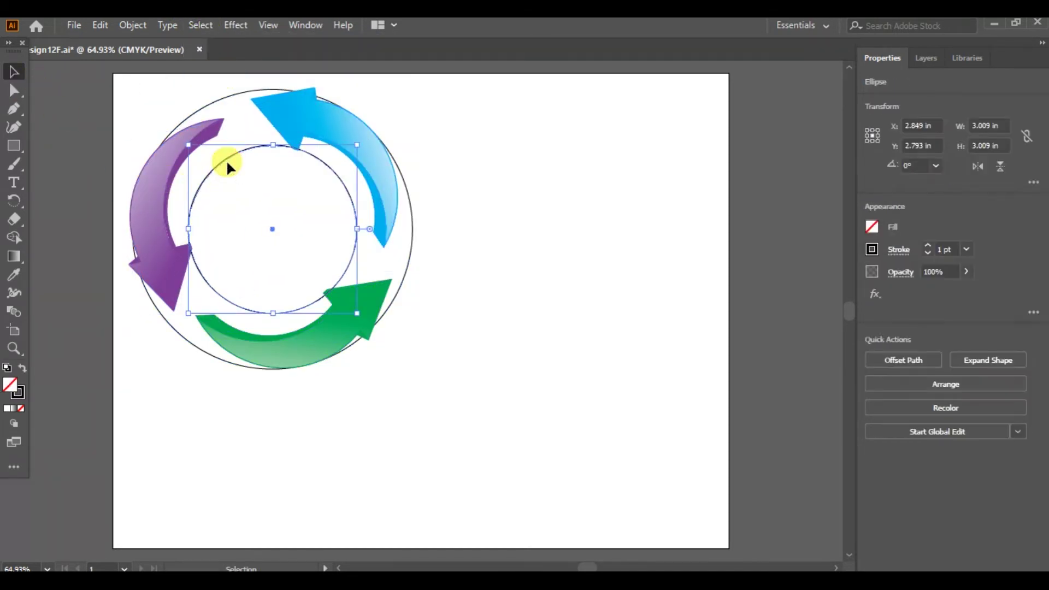
pyautogui.click(102, 25)
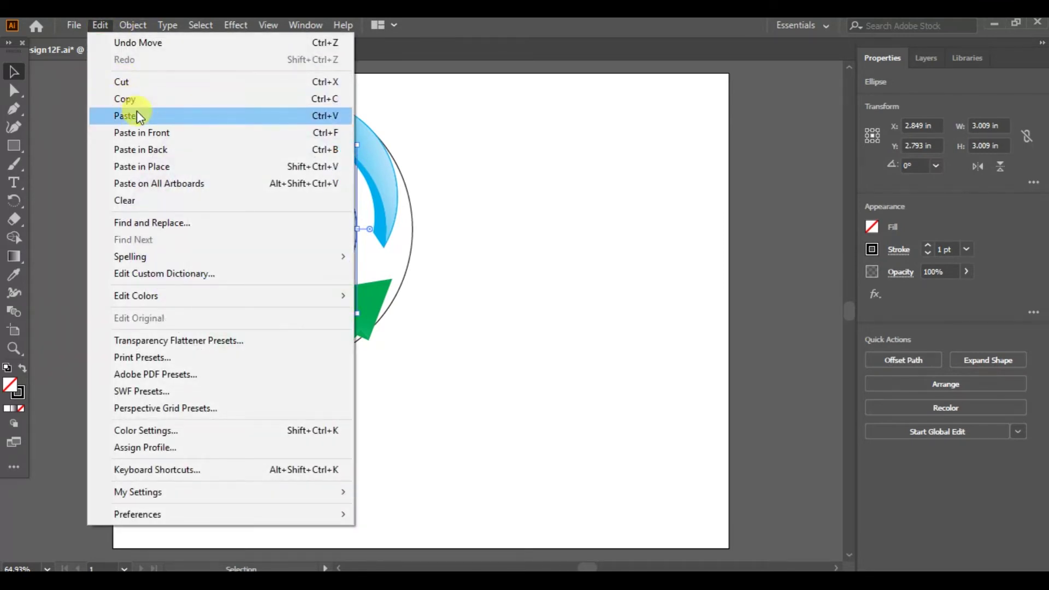
pyautogui.click(136, 101)
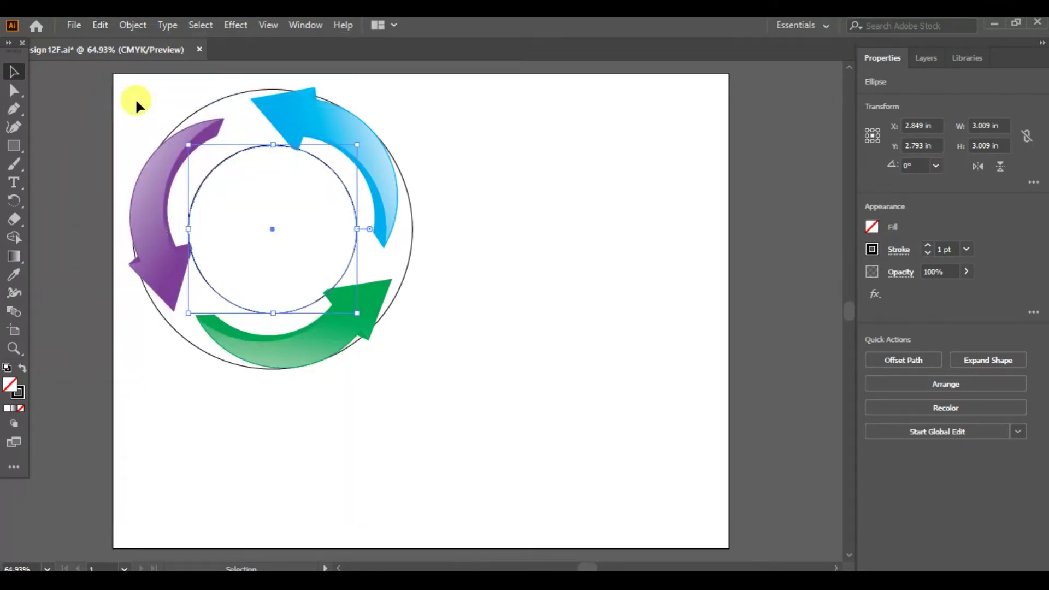
pyautogui.click(101, 25)
pyautogui.click(131, 115)
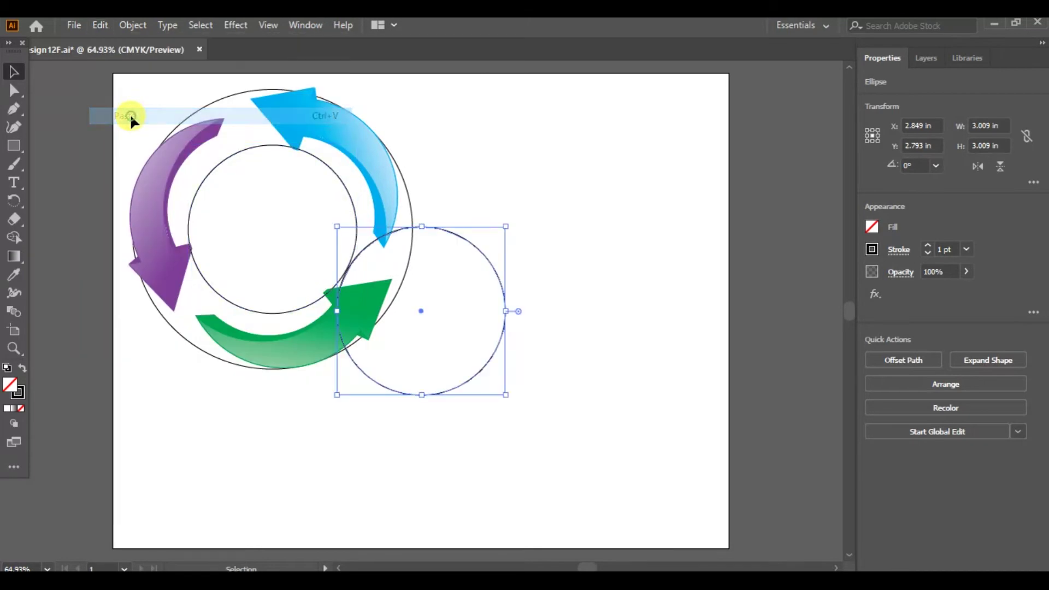
pyautogui.moveTo(478, 247); pyautogui.dragTo(640, 124)
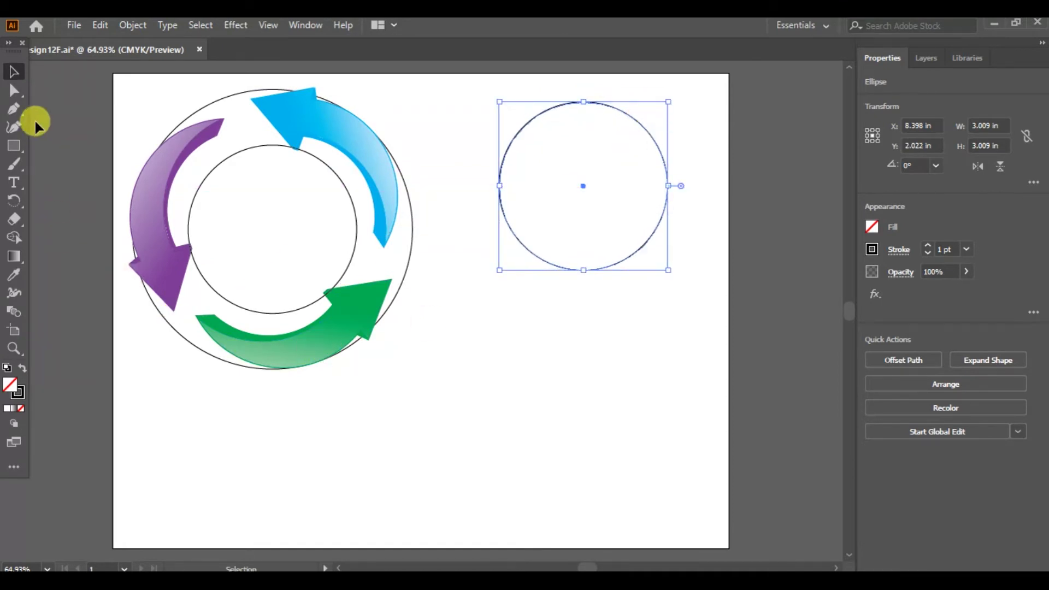
# Step: Make another copy of the circle and place it at about X 9.27 in, Y 6.49 in, near the artboard's lower-right corner
pyautogui.click(104, 25)
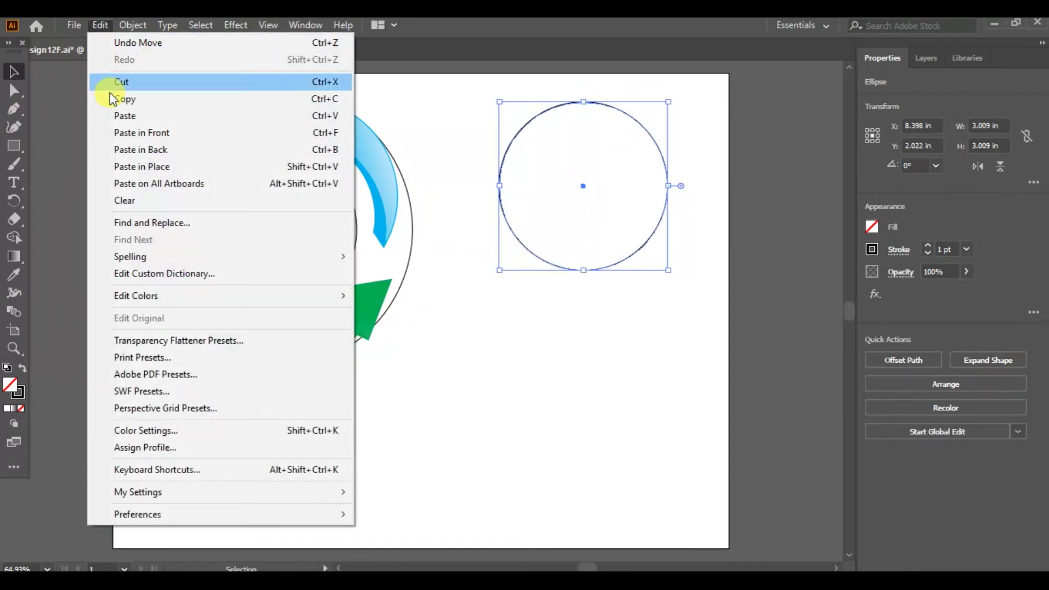
pyautogui.click(118, 102)
pyautogui.click(94, 24)
pyautogui.click(118, 112)
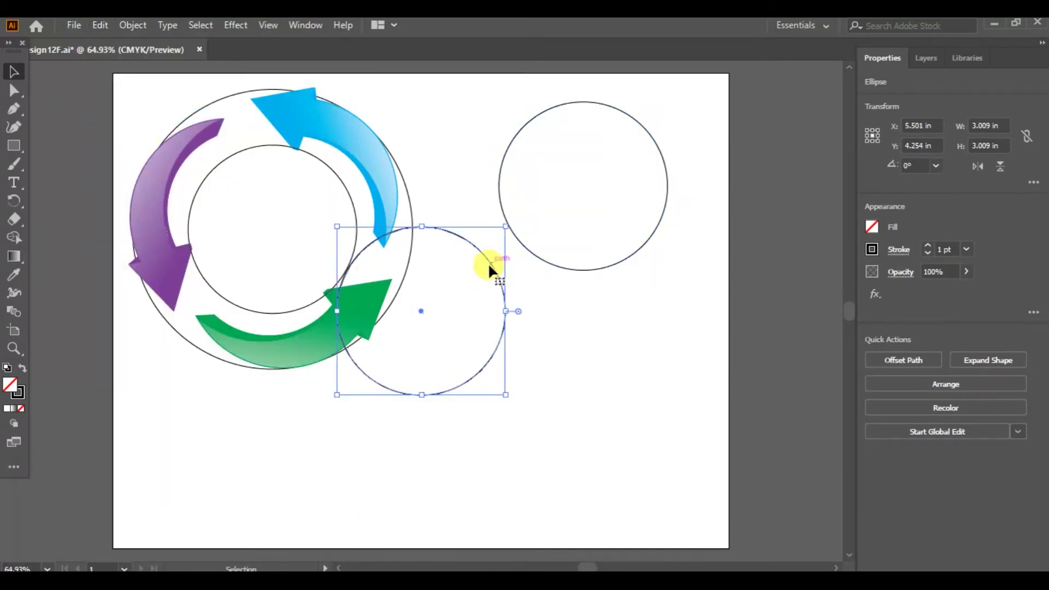
pyautogui.moveTo(487, 262); pyautogui.dragTo(696, 381)
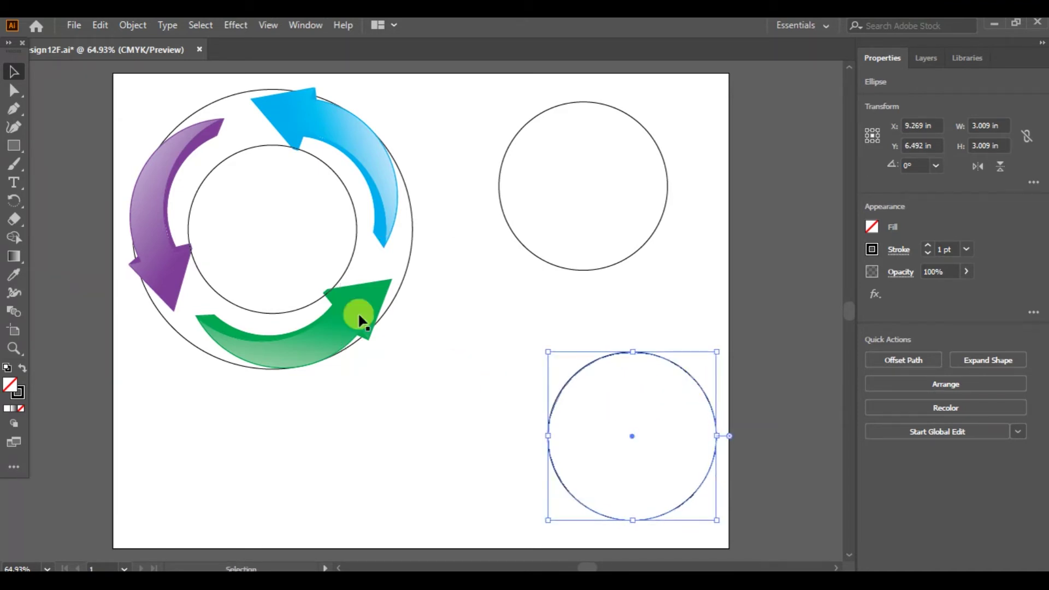
# Step: Add a third circle copy at about X 5.87 in, Y 6.65 in, beside the lower-right circle, and deselect it
pyautogui.click(100, 25)
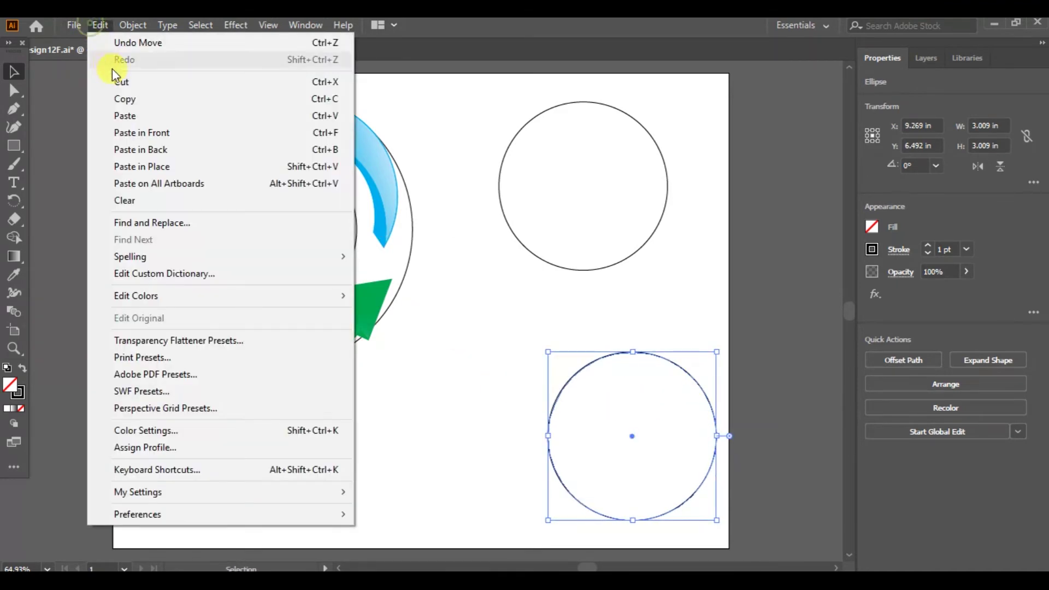
pyautogui.click(133, 105)
pyautogui.click(98, 28)
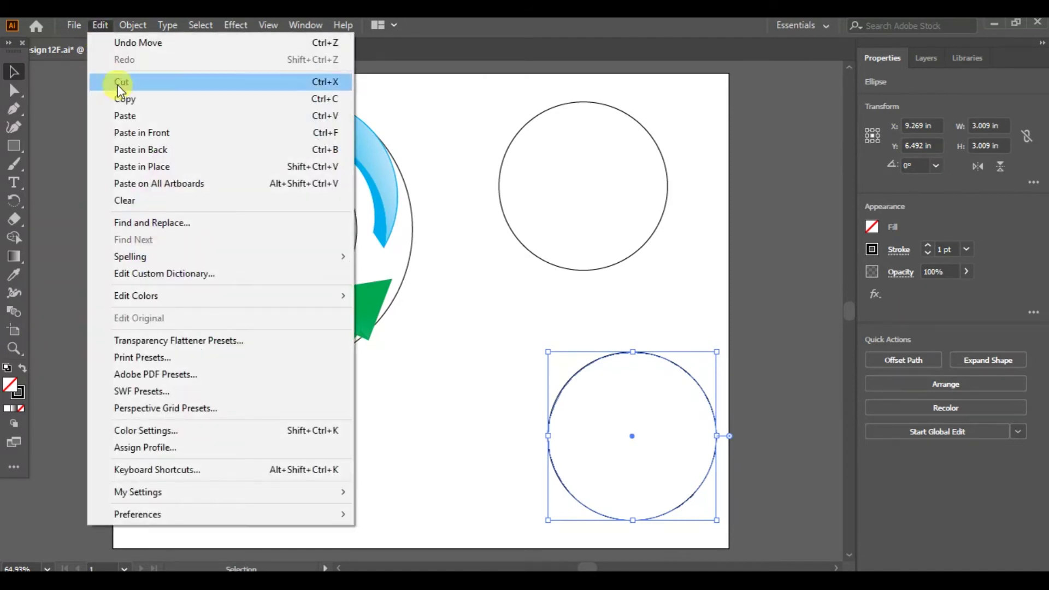
pyautogui.click(129, 116)
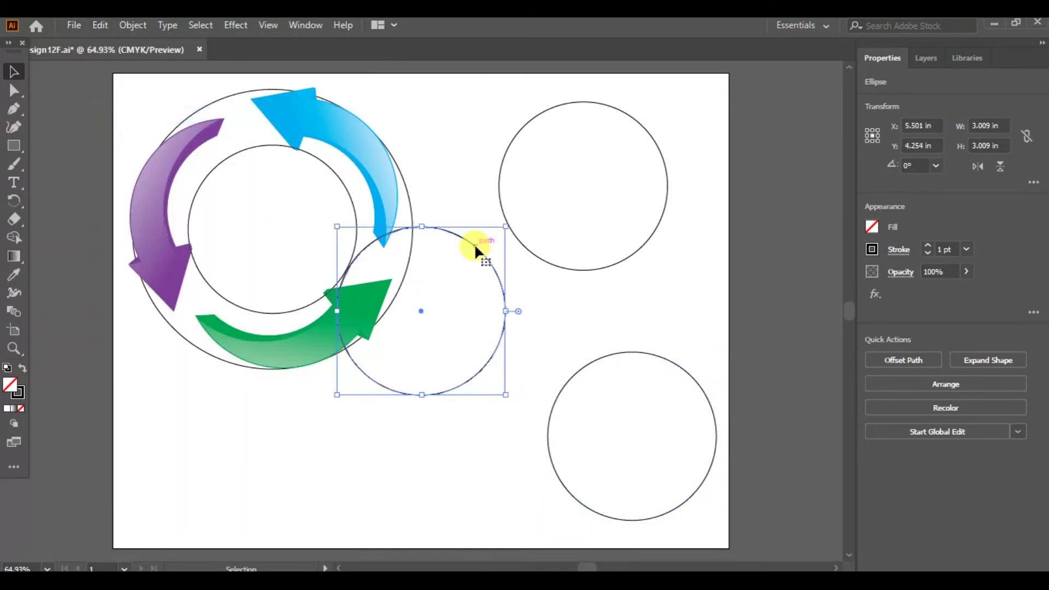
pyautogui.moveTo(475, 243); pyautogui.dragTo(495, 378)
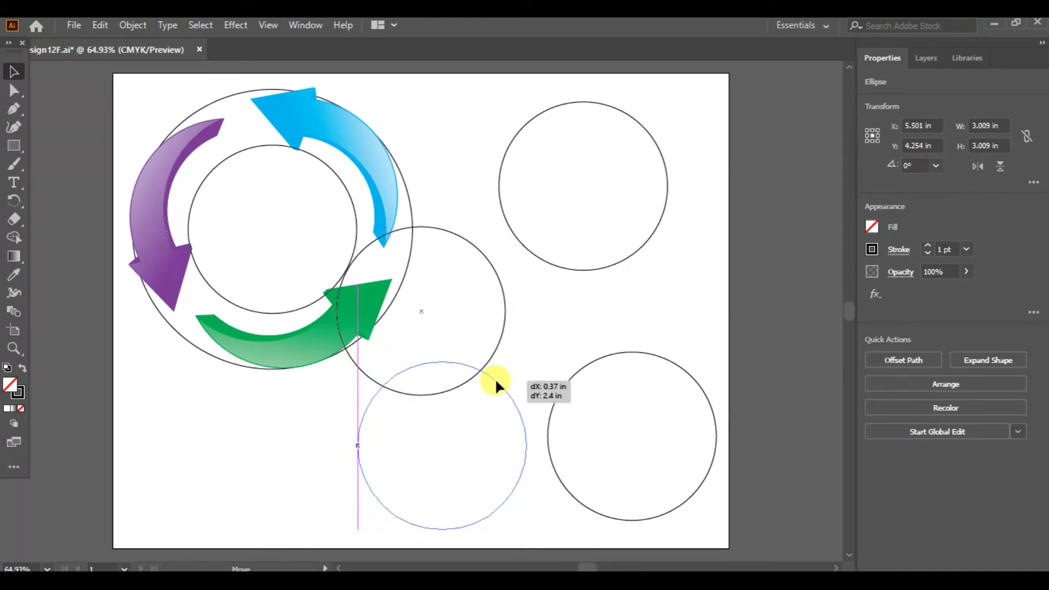
pyautogui.moveTo(495, 378); pyautogui.dragTo(495, 378)
pyautogui.moveTo(512, 323); pyautogui.dragTo(509, 318)
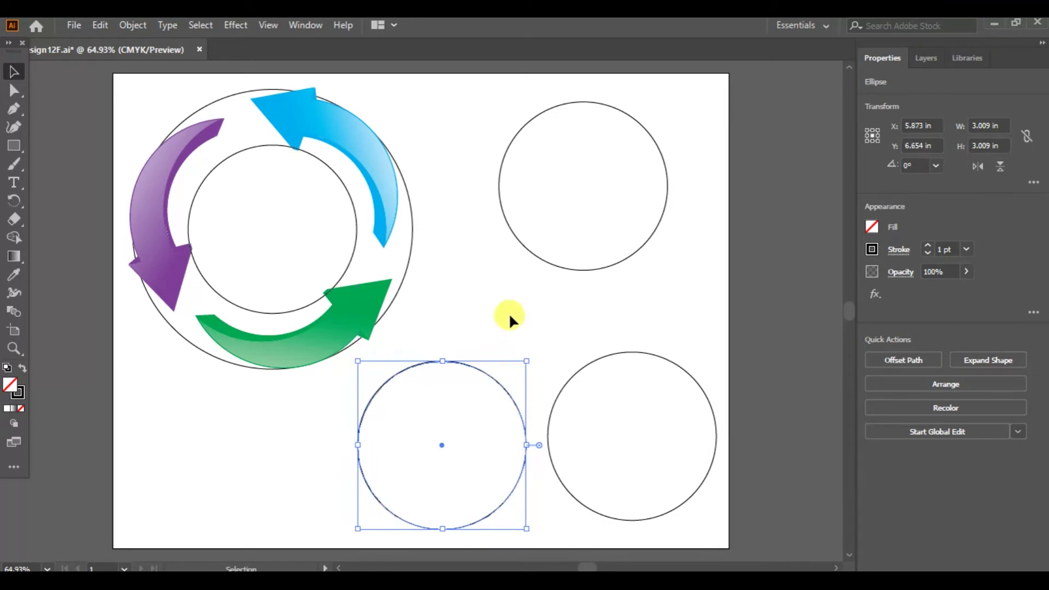
pyautogui.click(207, 26)
pyautogui.click(216, 76)
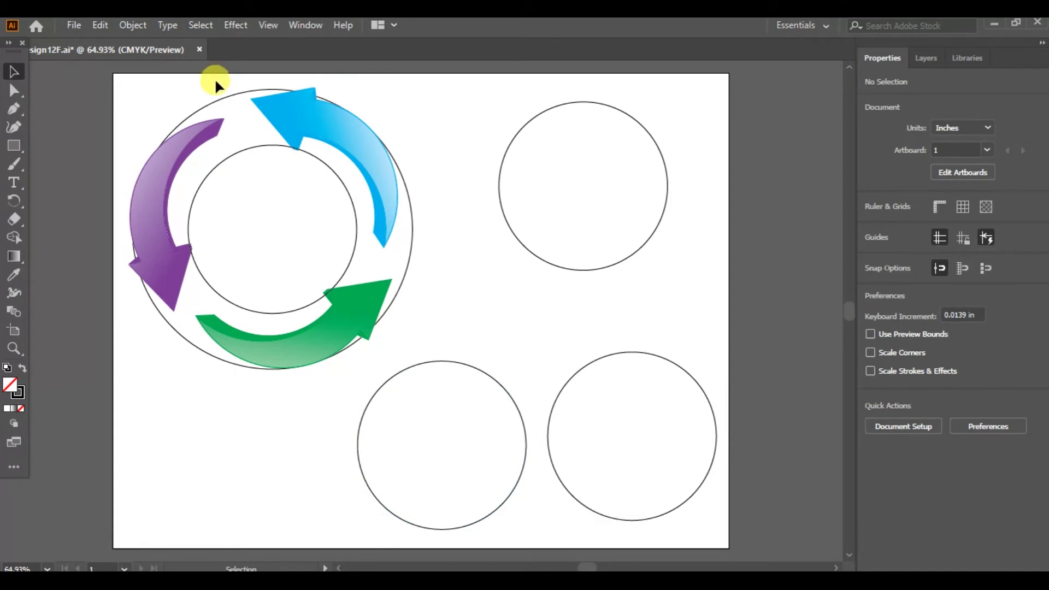
# Step: Draw a rectangle about 2.02 in wide and 3.47 in high covering the left half of the upper-right circle
pyautogui.click(553, 108)
pyautogui.click(18, 145)
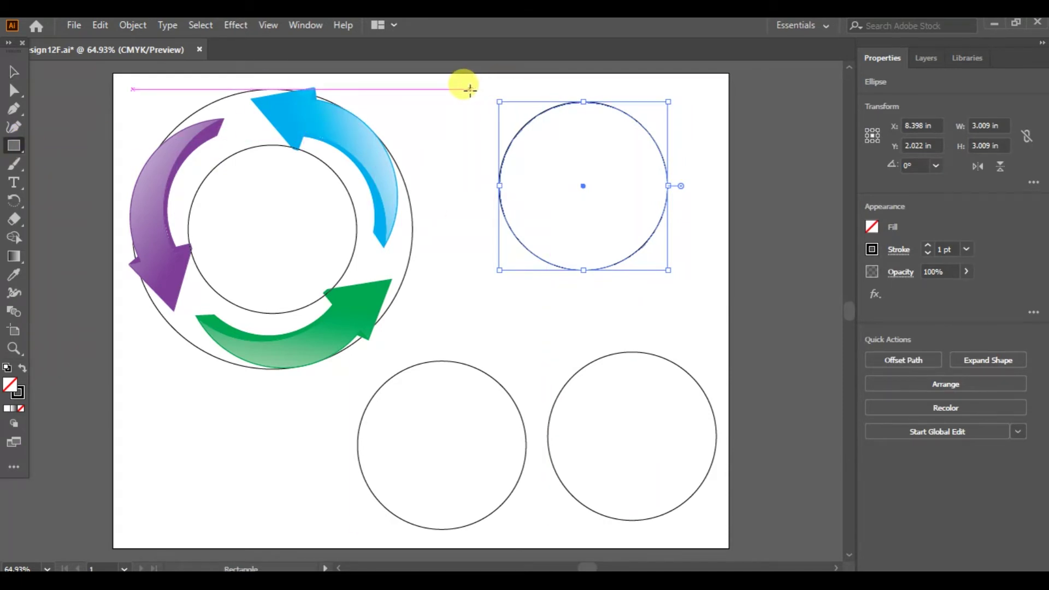
pyautogui.moveTo(470, 89); pyautogui.dragTo(583, 283)
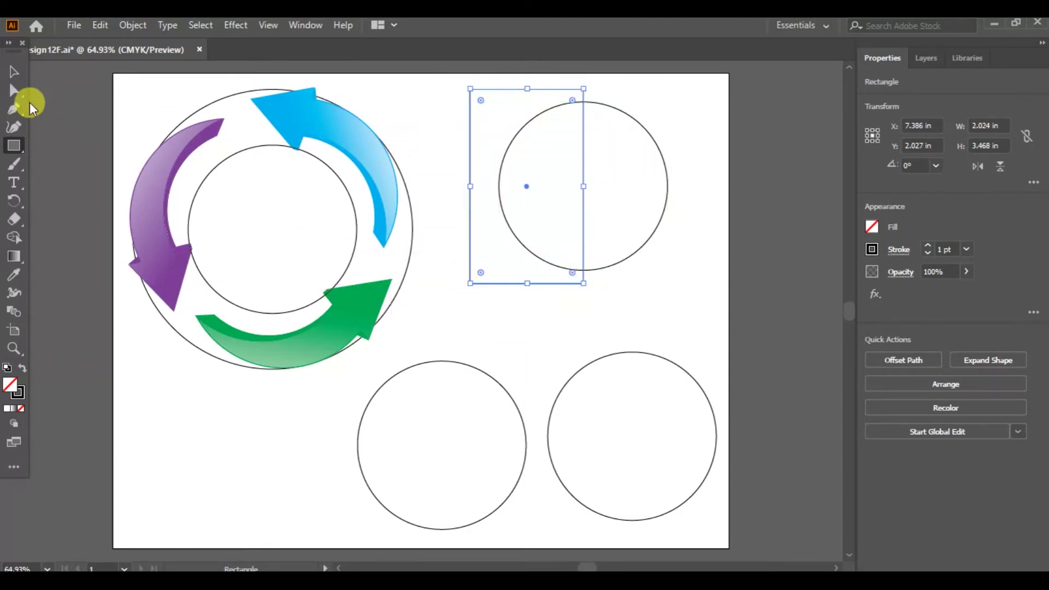
# Step: Subtract the rectangle from the upper-right circle with Pathfinder's Minus Front to leave its right half, and move the Pathfinder panel off the lower circles
pyautogui.click(14, 70)
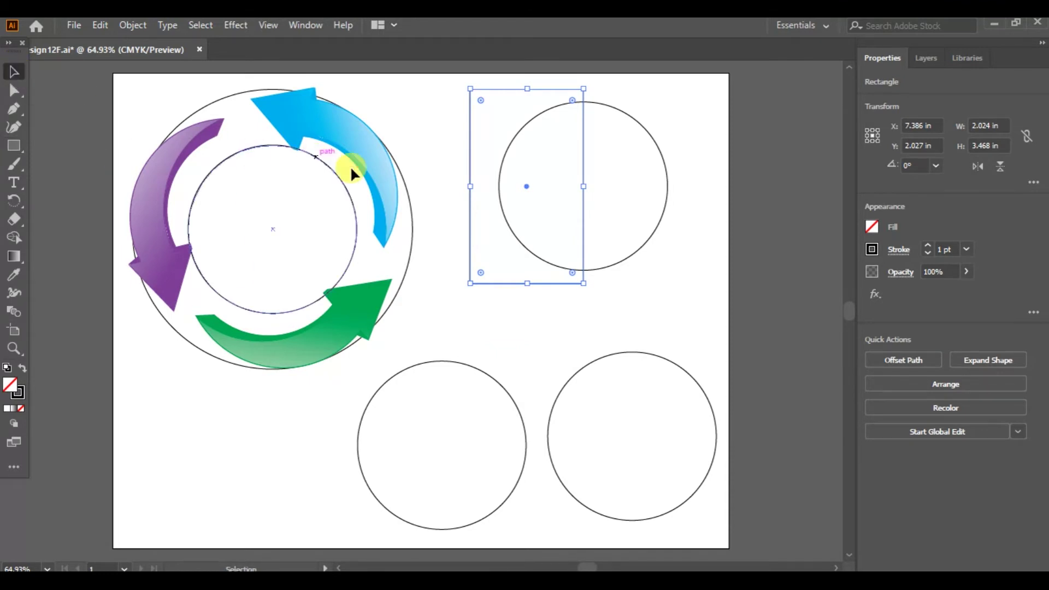
pyautogui.moveTo(441, 145); pyautogui.dragTo(680, 171)
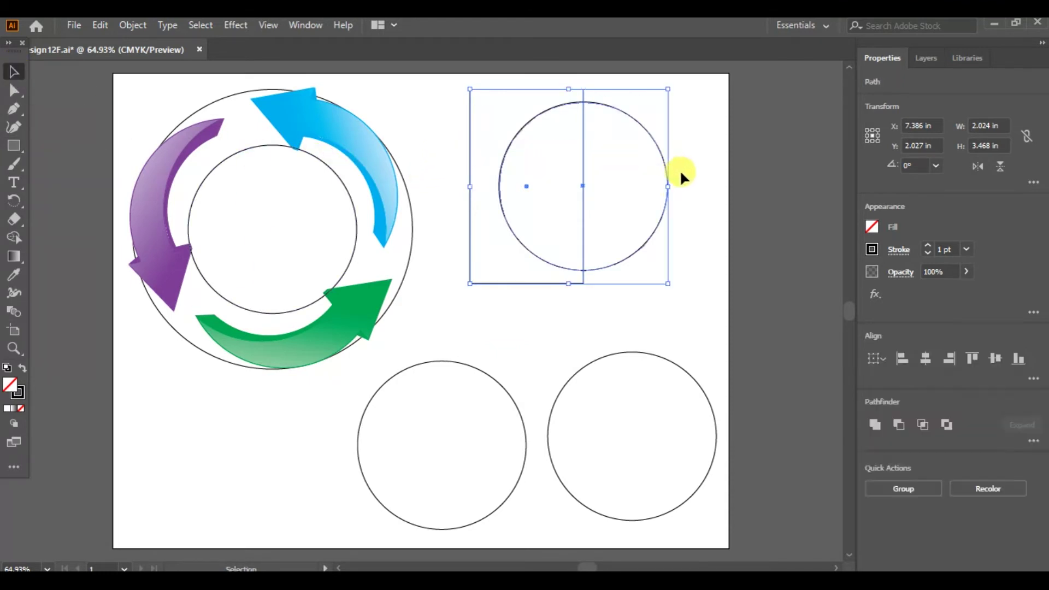
pyautogui.click(306, 25)
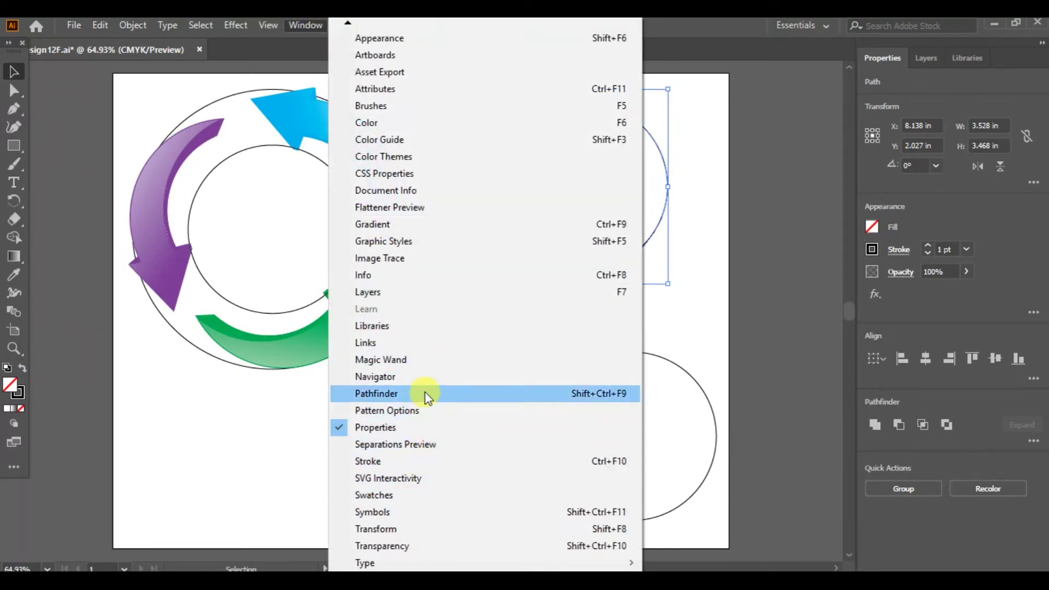
pyautogui.click(377, 394)
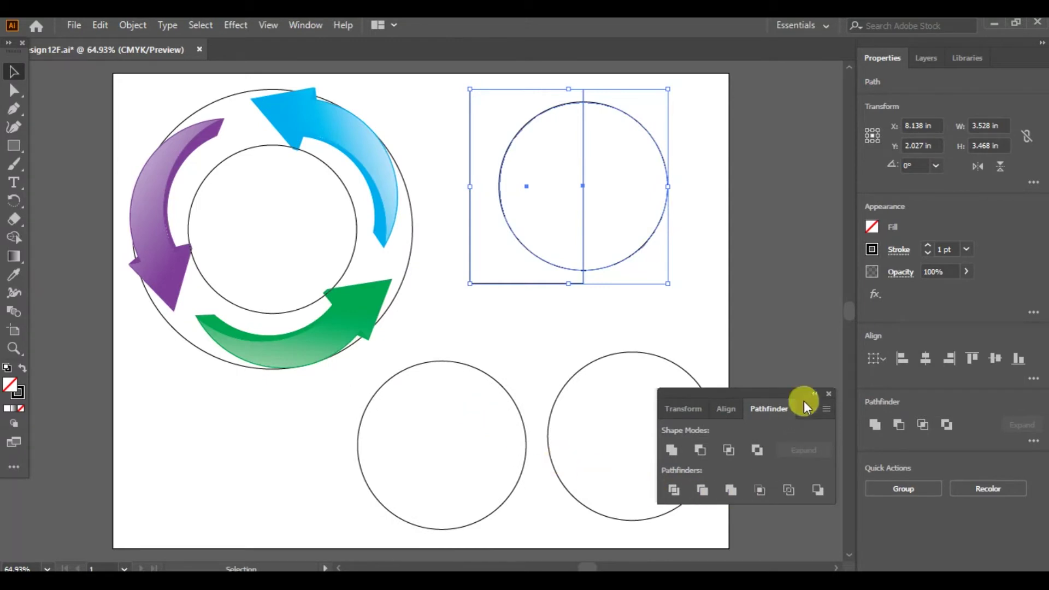
pyautogui.click(698, 449)
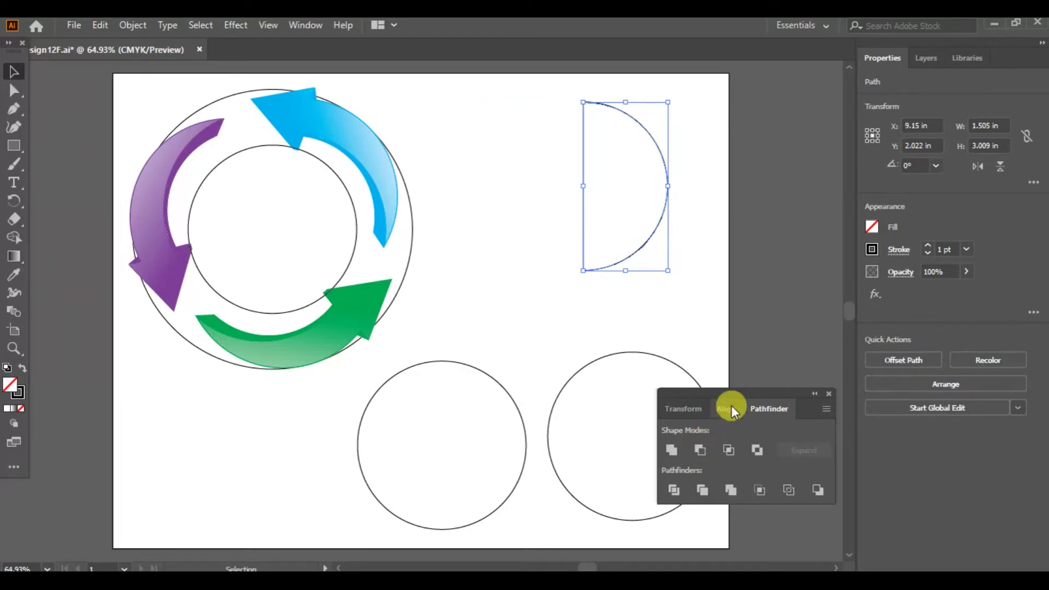
pyautogui.moveTo(728, 395); pyautogui.dragTo(750, 240)
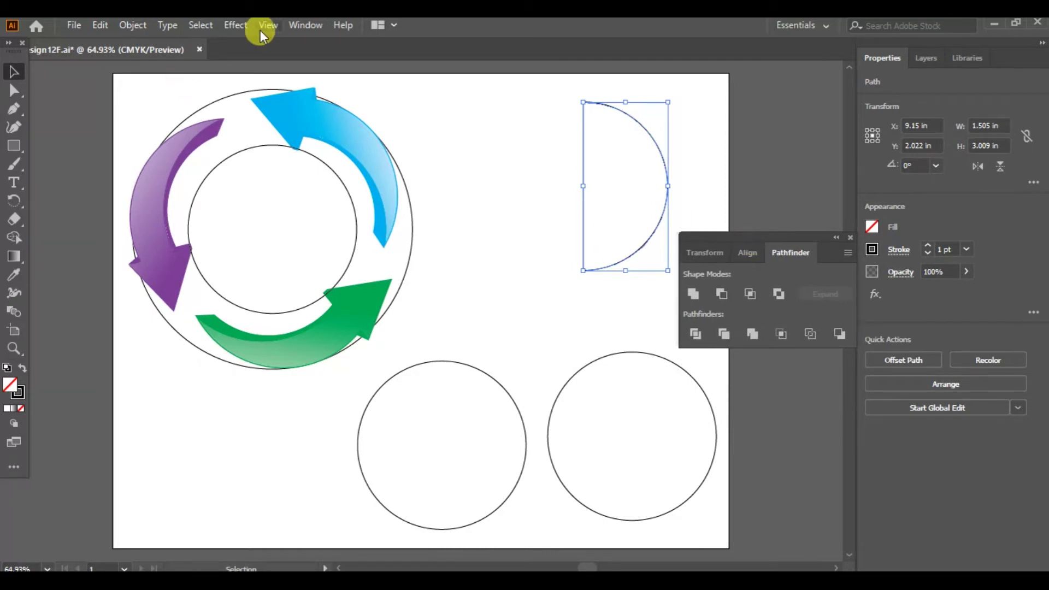
pyautogui.click(204, 24)
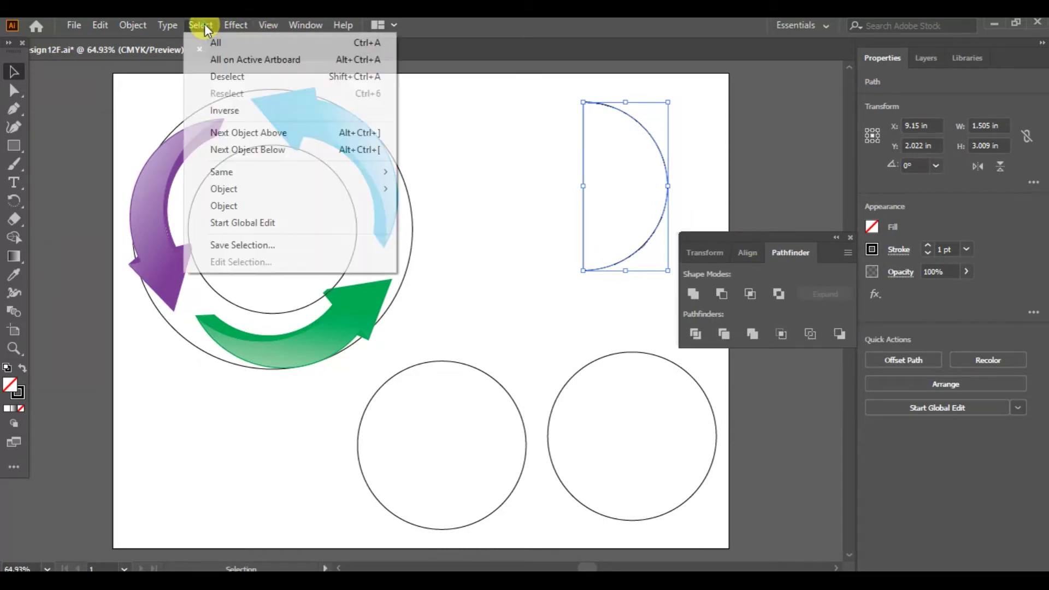
# Step: Draw a rectangle about 1.73 by 3.65 in over the left half of the lower-right circle and subtract it with Minus Front
pyautogui.click(218, 77)
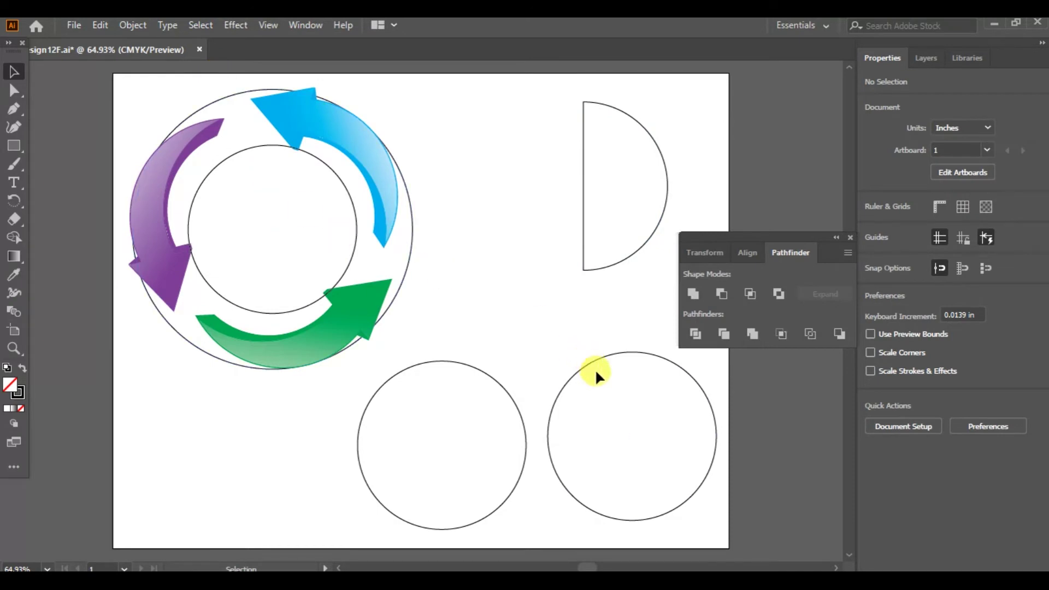
pyautogui.click(610, 360)
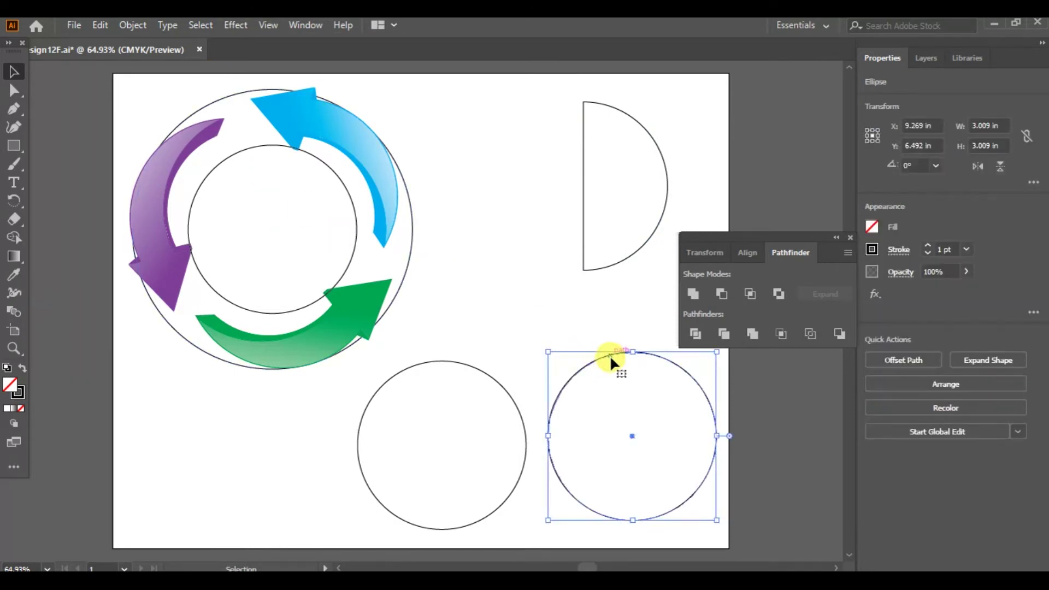
pyautogui.click(13, 145)
pyautogui.press('m')
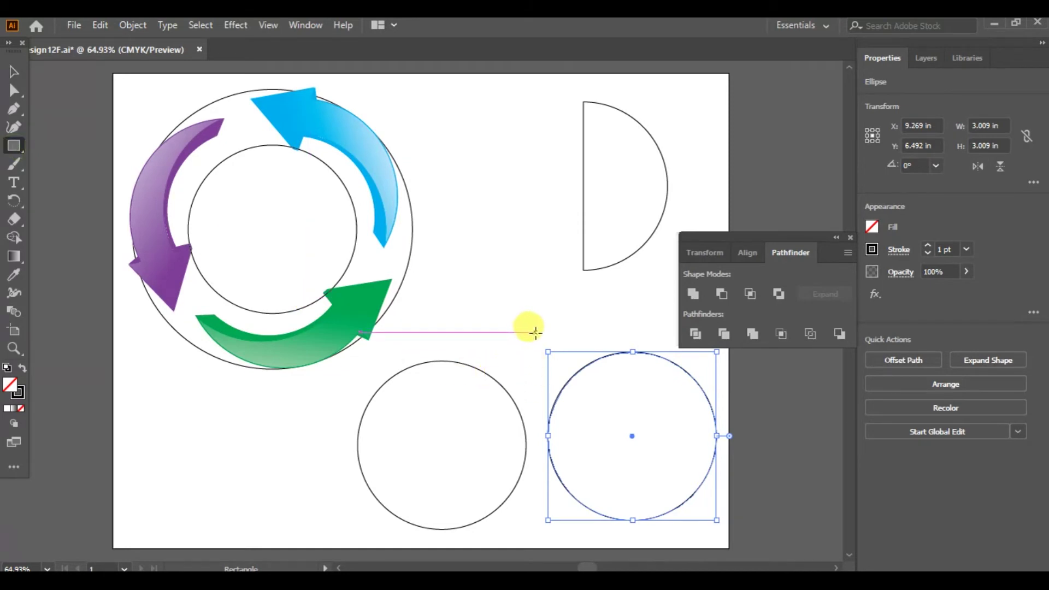
pyautogui.moveTo(535, 331); pyautogui.dragTo(632, 536)
pyautogui.click(12, 74)
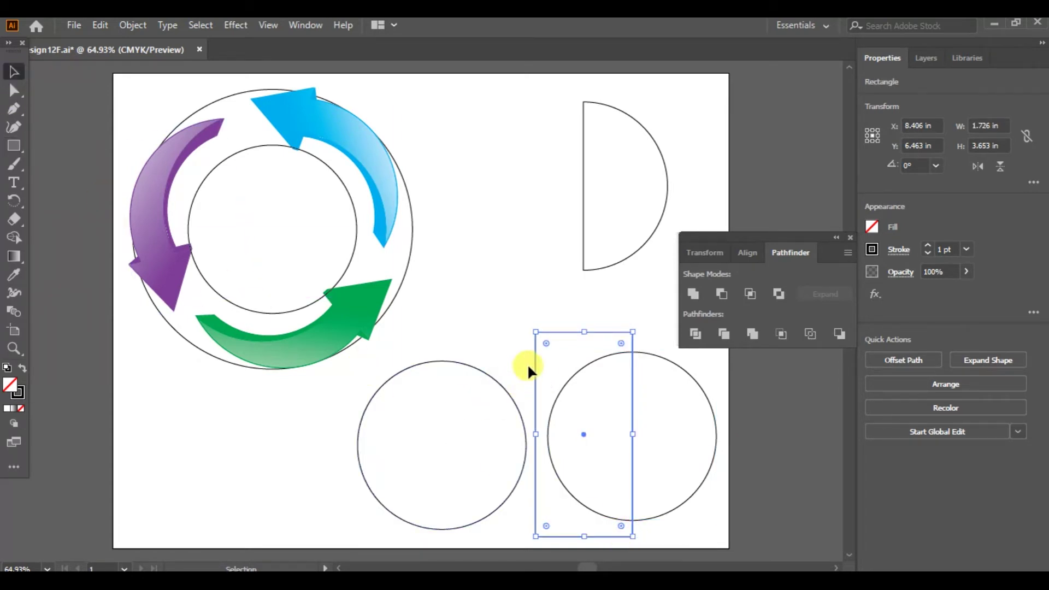
pyautogui.moveTo(526, 367); pyautogui.dragTo(697, 373)
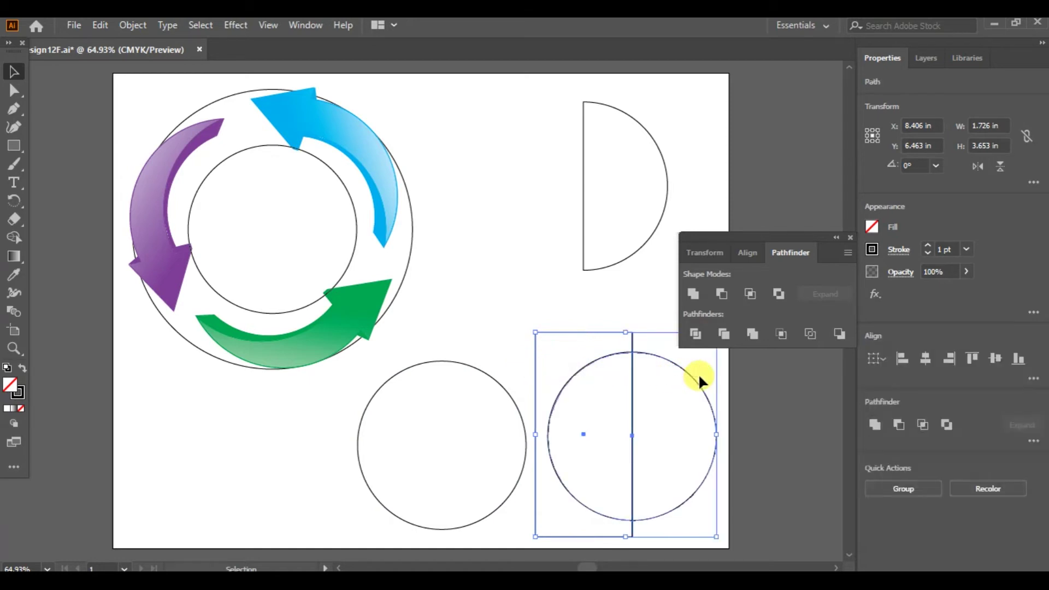
pyautogui.click(721, 293)
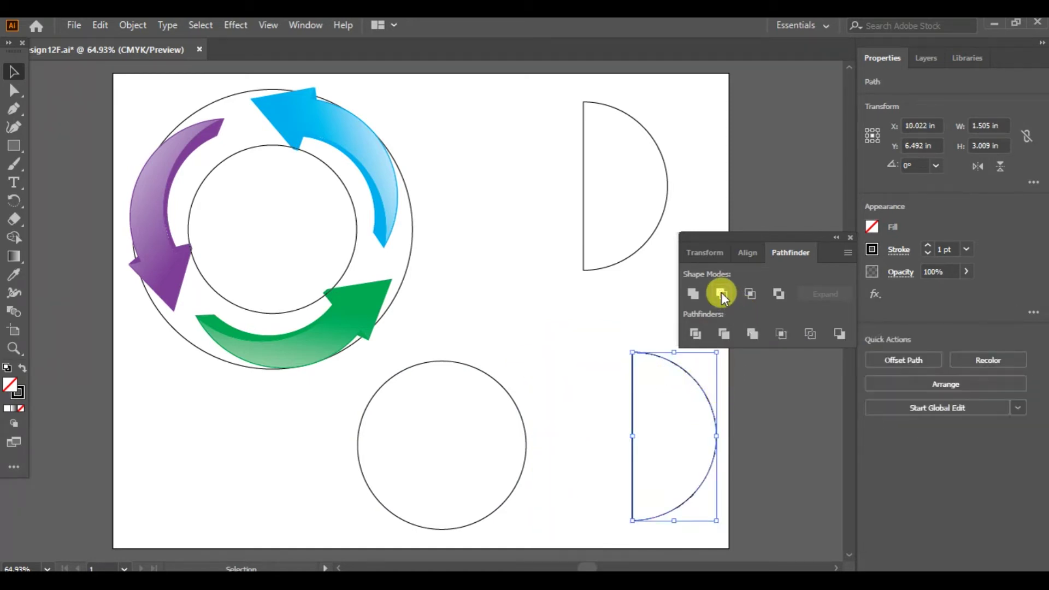
# Step: Cover the left half of the remaining lower circle with a rectangle about 1.78 by 3.18 in, subtract it with Minus Front, and deselect
pyautogui.click(365, 402)
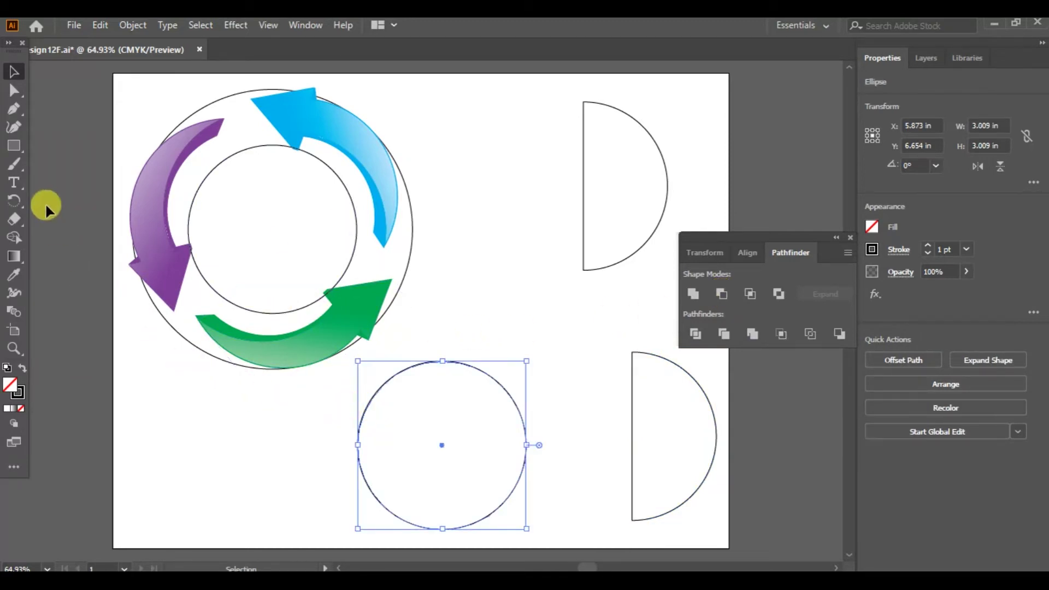
pyautogui.click(15, 144)
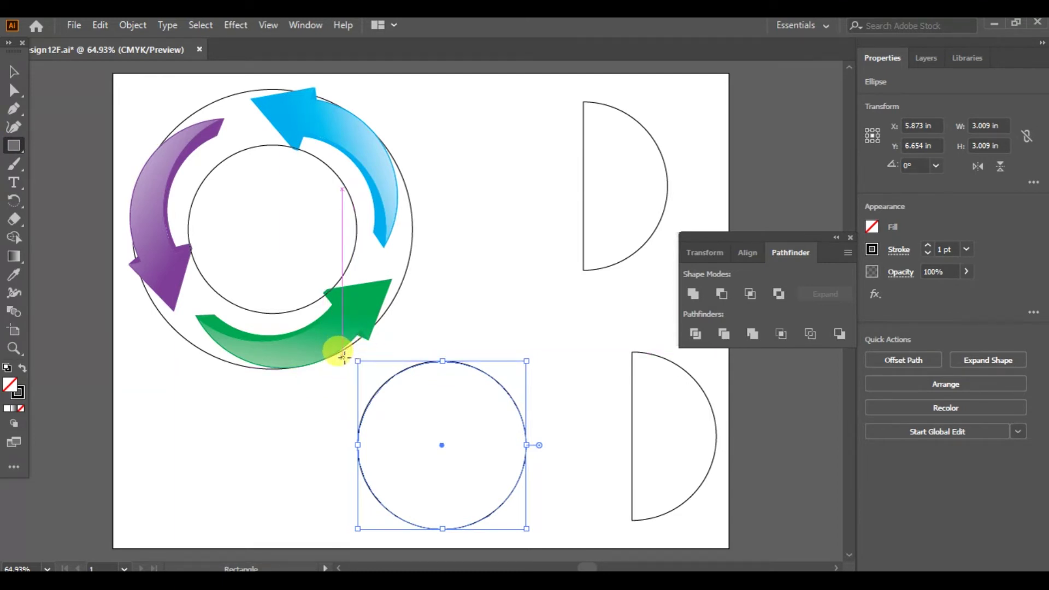
pyautogui.moveTo(343, 358); pyautogui.dragTo(442, 534)
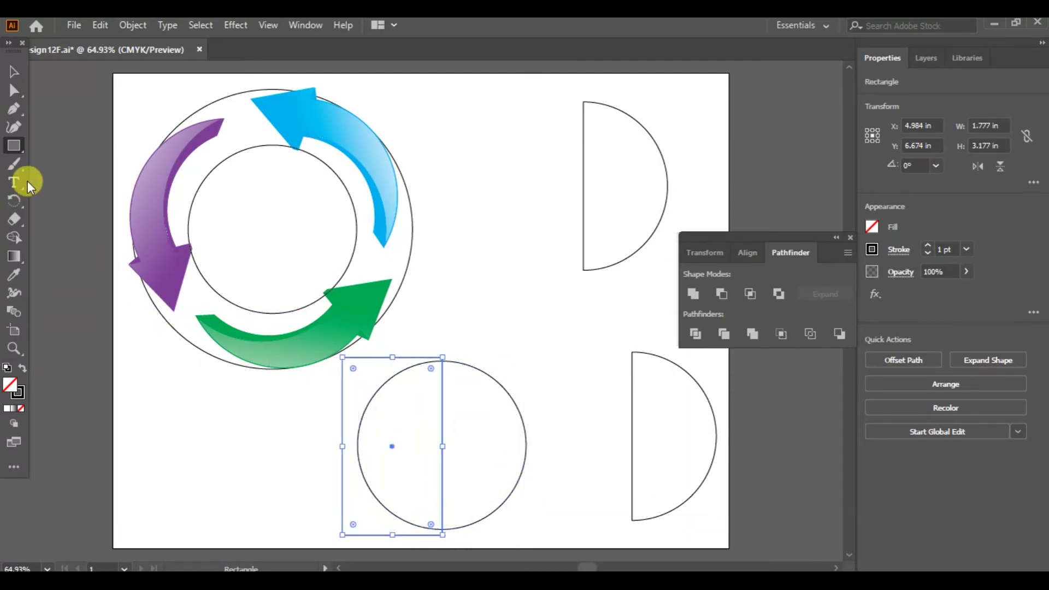
pyautogui.click(13, 72)
pyautogui.moveTo(302, 422); pyautogui.dragTo(543, 446)
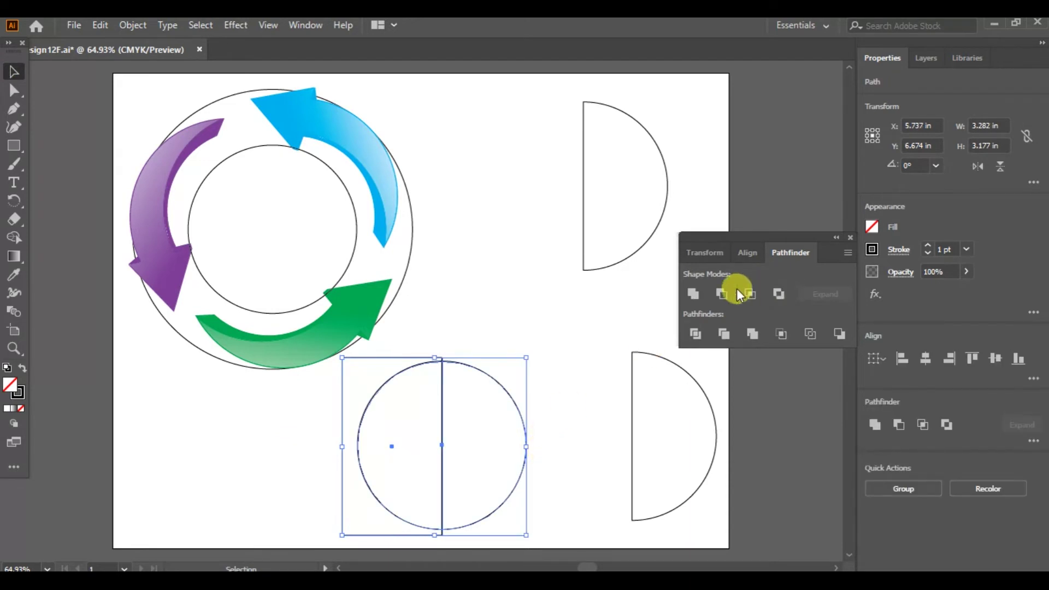
pyautogui.click(723, 295)
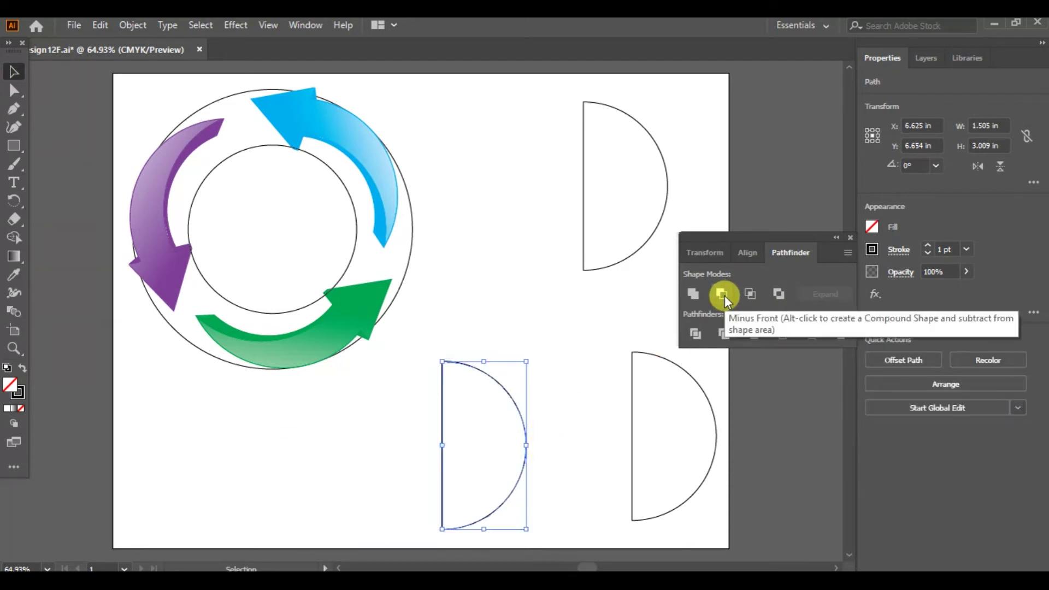
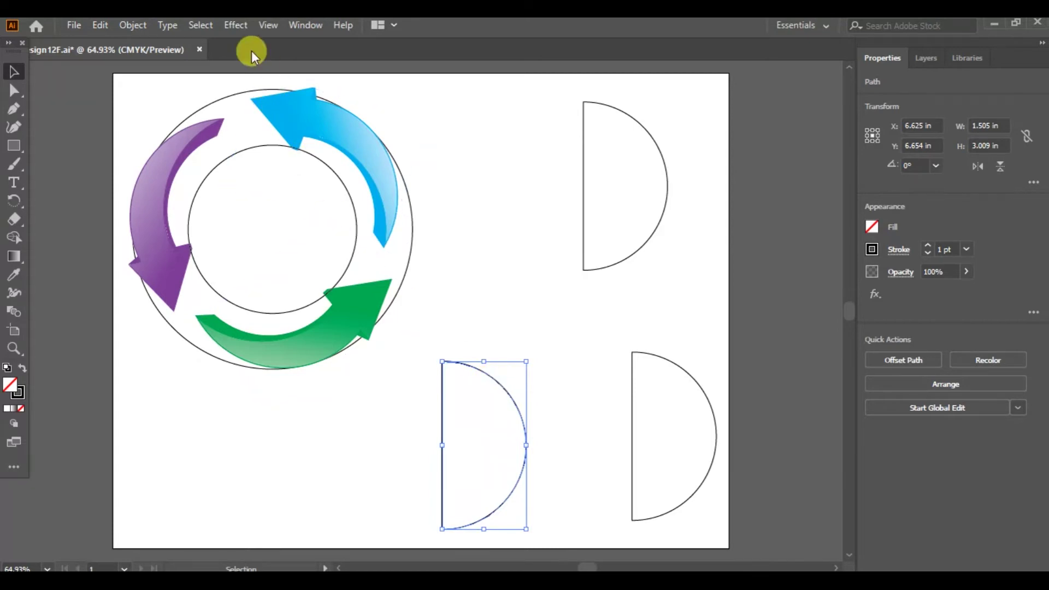
pyautogui.click(202, 25)
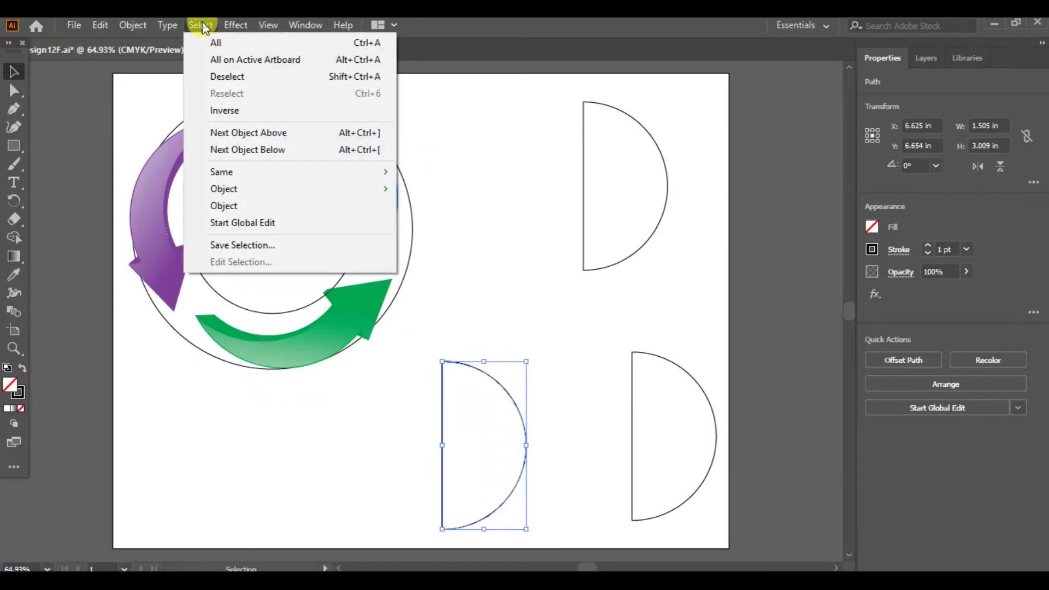
pyautogui.click(218, 76)
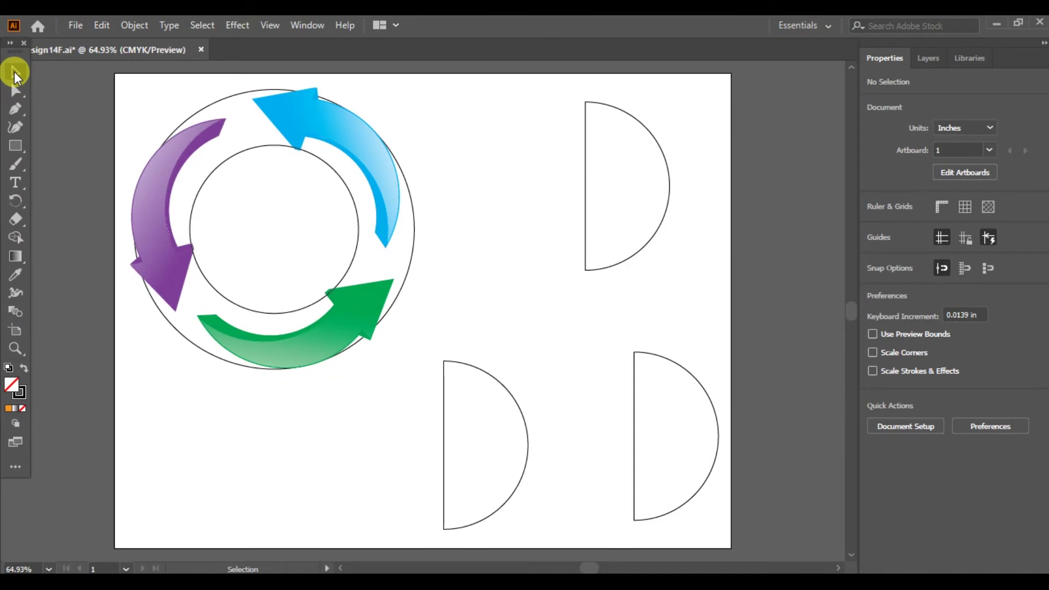
# Step: Set the stroke colour of the upper half circle to the orange-red swatch
pyautogui.click(606, 271)
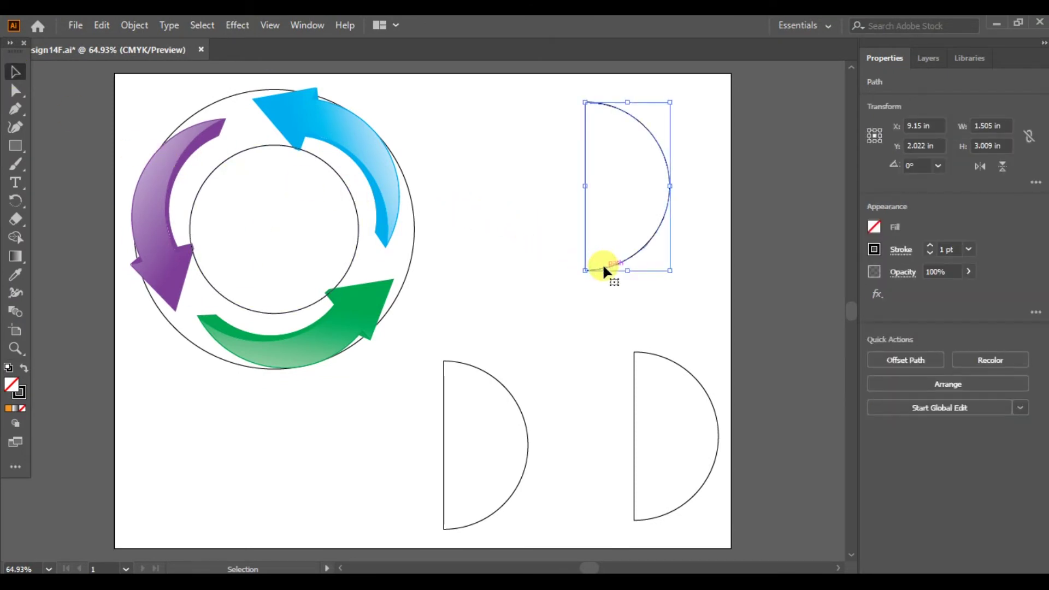
pyautogui.click(873, 250)
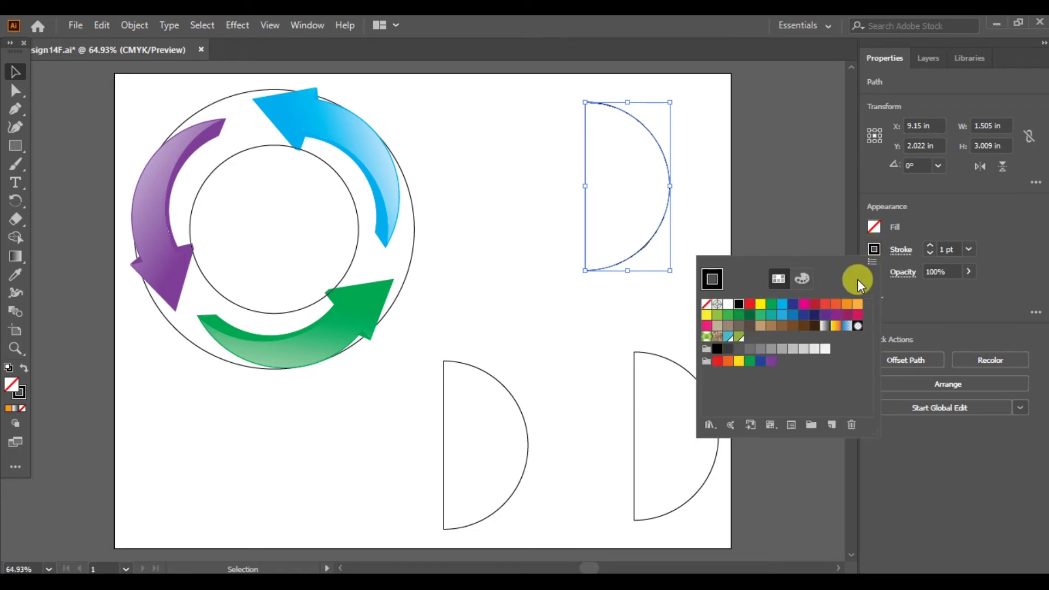
pyautogui.click(833, 306)
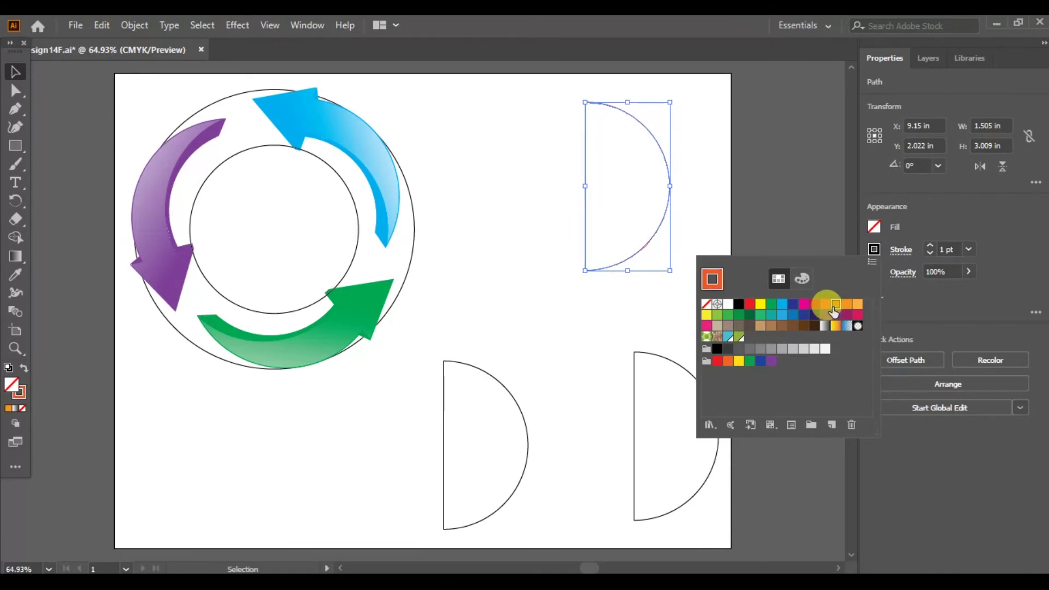
pyautogui.click(932, 310)
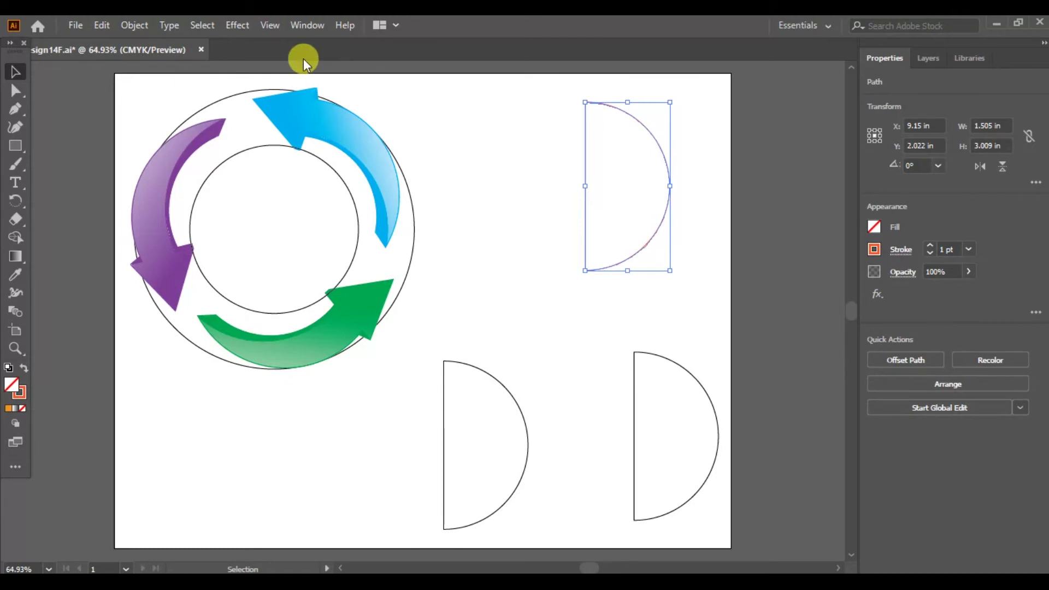
# Step: Apply a 3D Revolve effect to the upper half circle with 360° from the left edge and plastic shading, with preview on, and deselect it
pyautogui.click(233, 26)
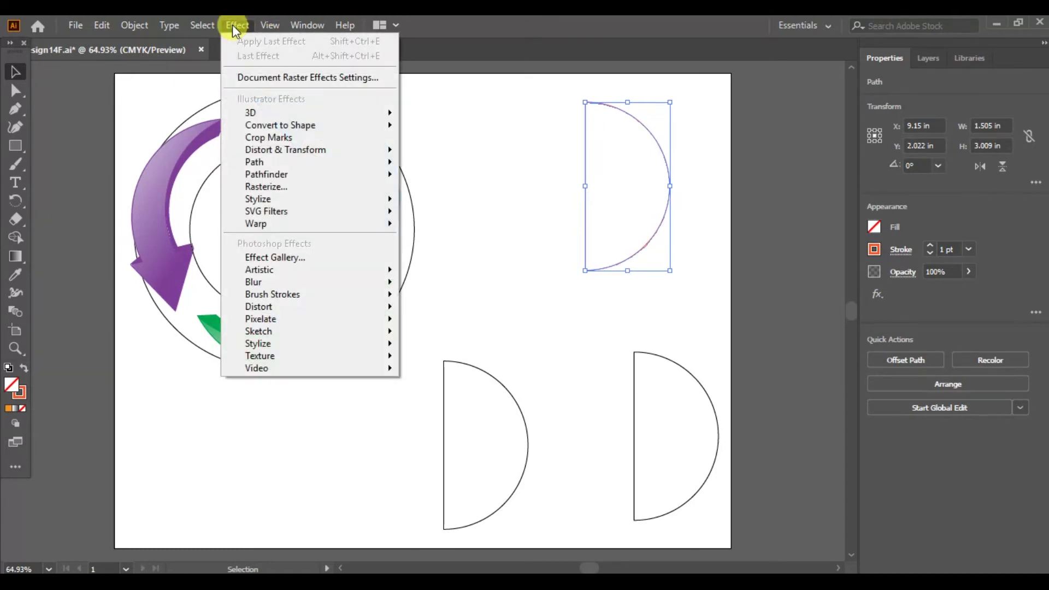
pyautogui.moveTo(243, 109)
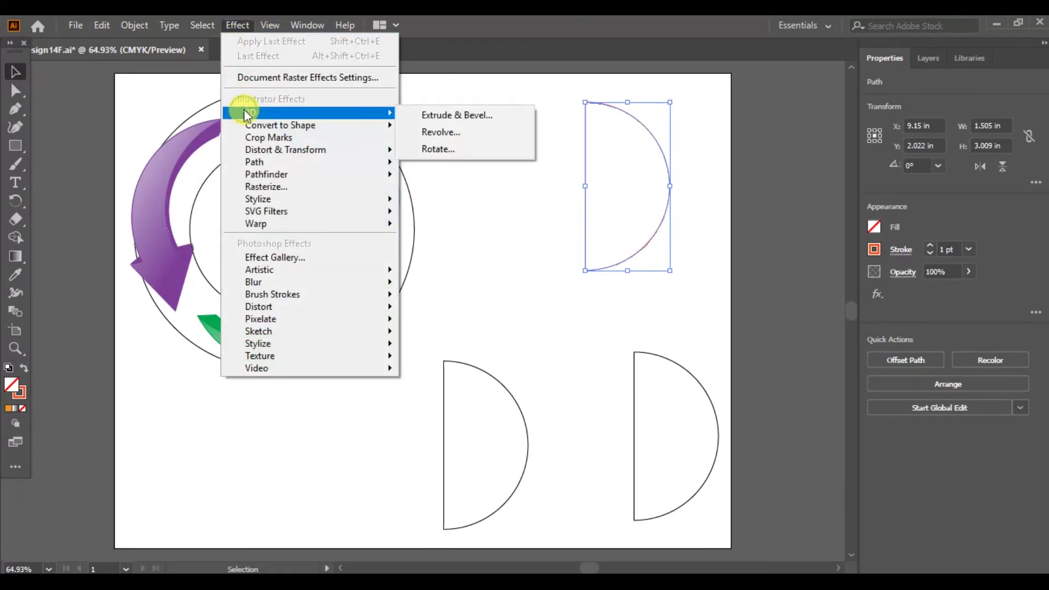
pyautogui.click(438, 132)
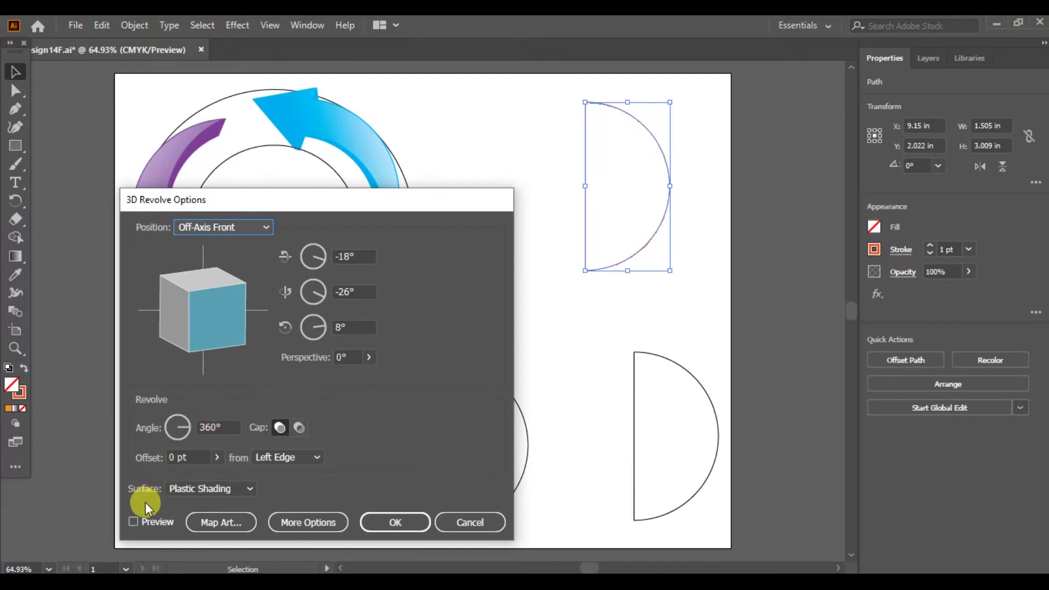
pyautogui.click(134, 522)
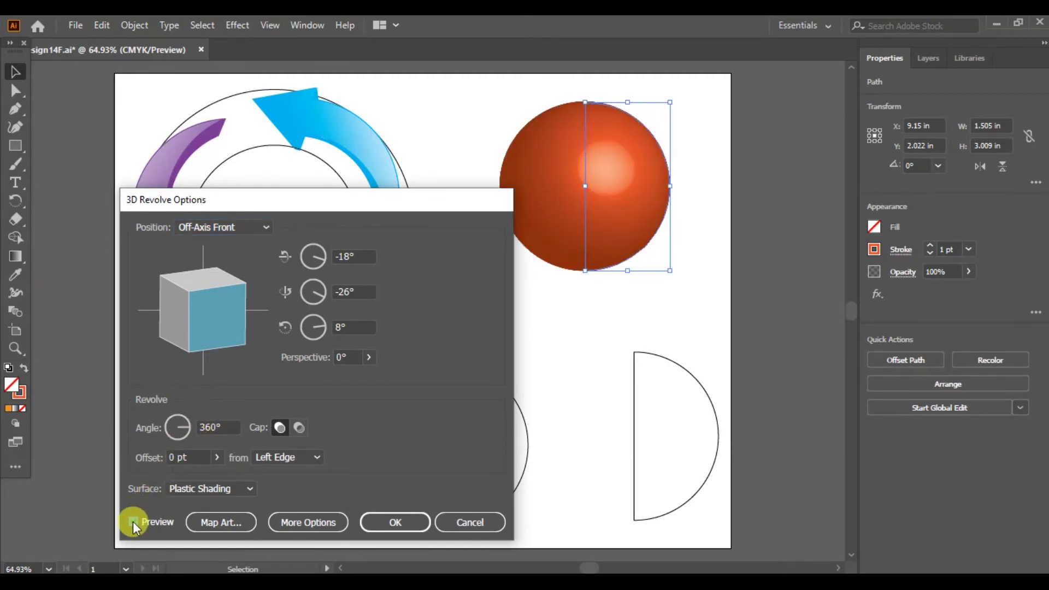
pyautogui.click(395, 523)
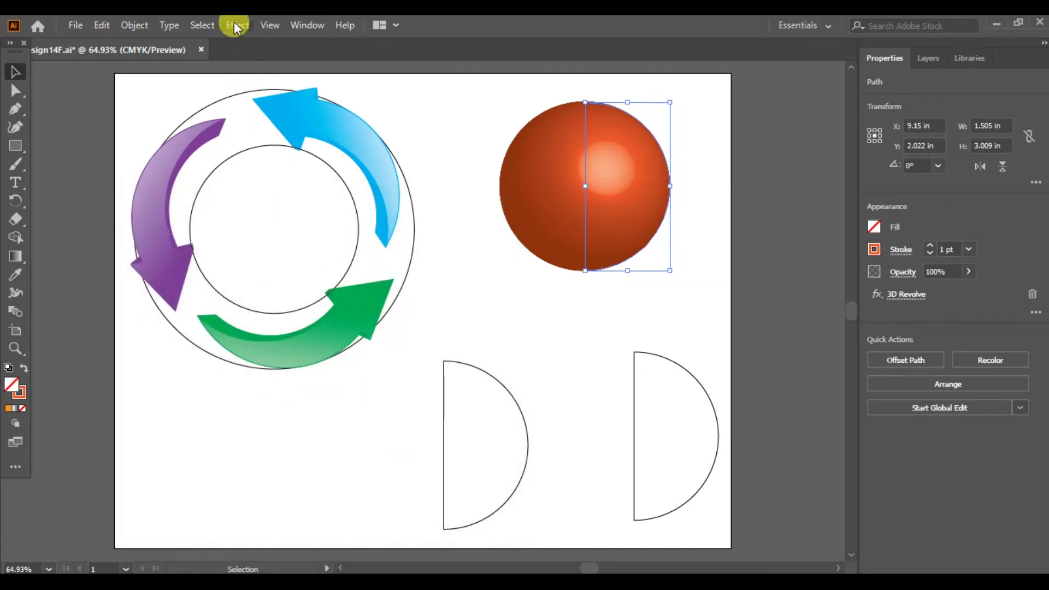
pyautogui.click(199, 24)
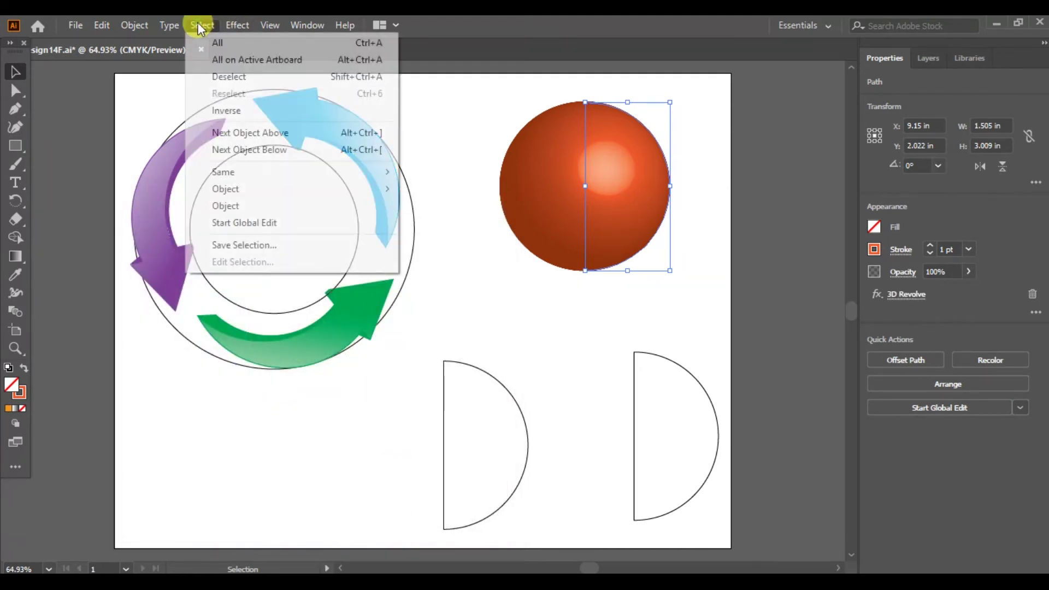
pyautogui.click(226, 76)
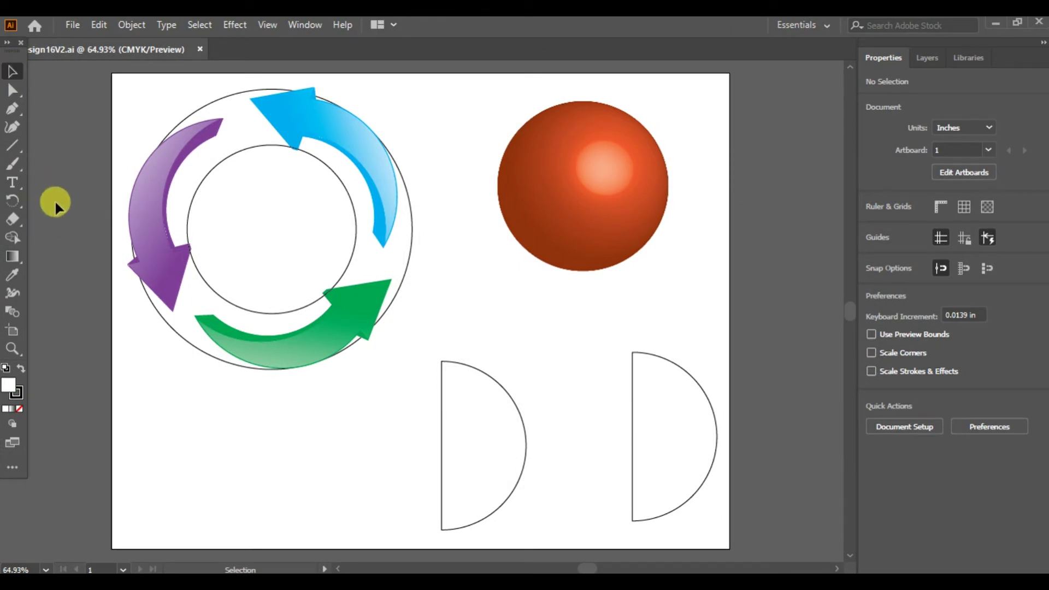
# Step: Draw a thin horizontal rectangle below the circular arrows, size it to 4 in wide and 0.2 in high, and deselect it
pyautogui.moveTo(11, 151); pyautogui.dragTo(51, 145)
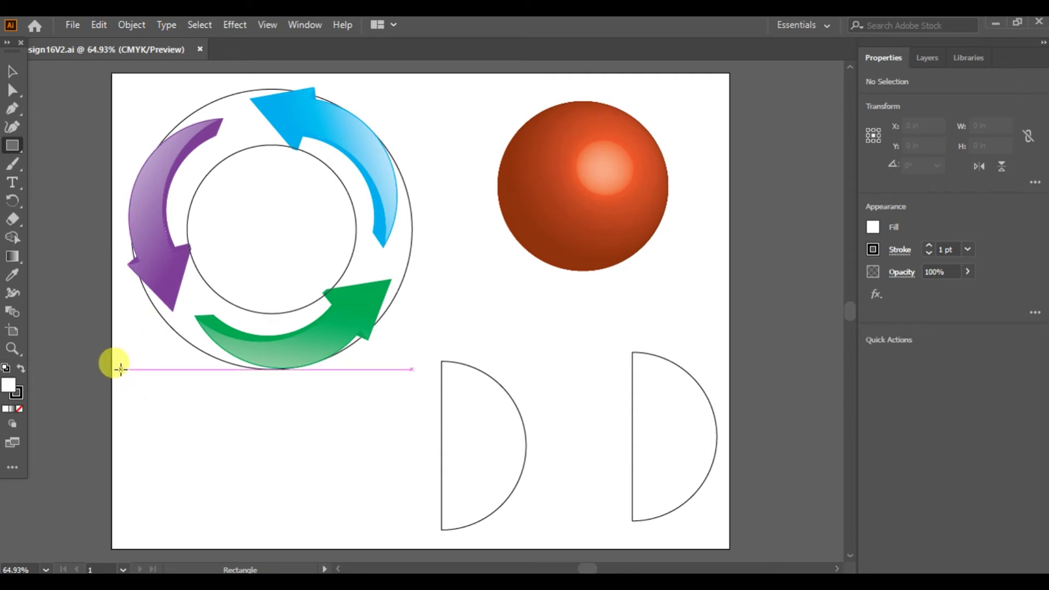
pyautogui.moveTo(117, 376); pyautogui.dragTo(391, 393)
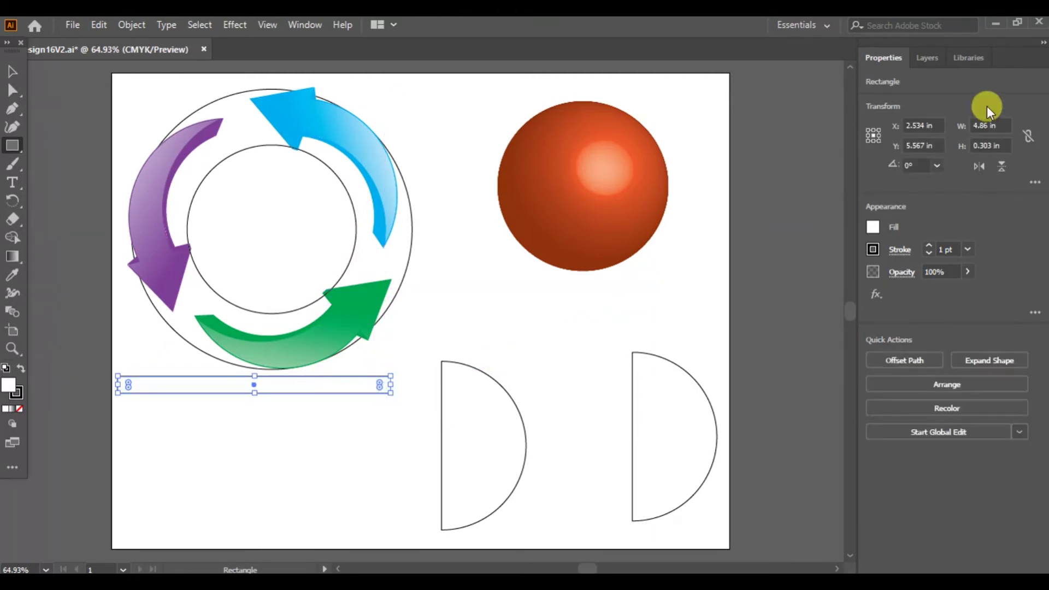
pyautogui.click(1004, 126)
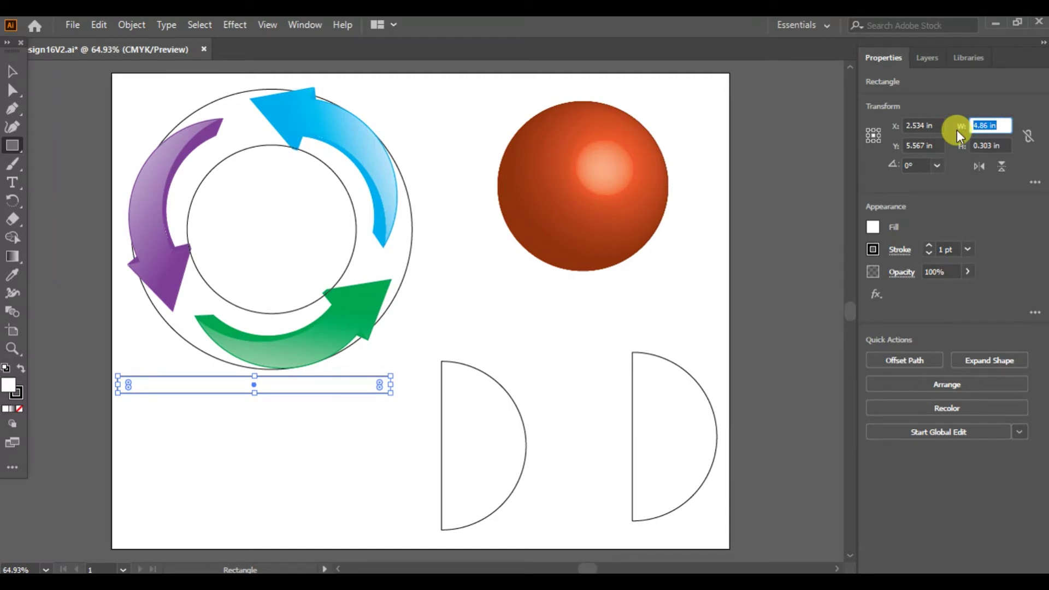
pyautogui.write('4')
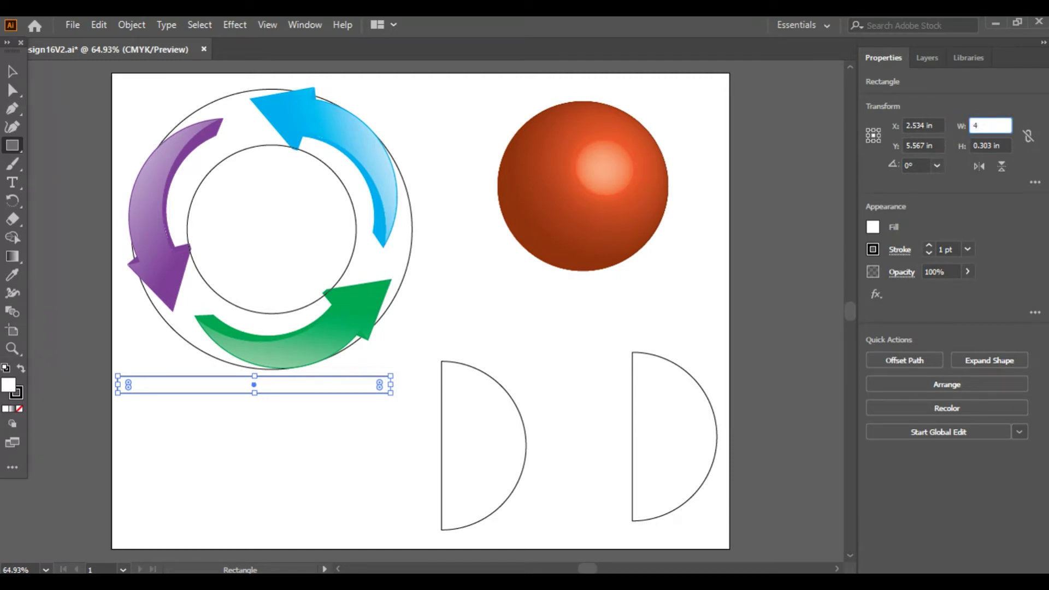
pyautogui.click(991, 143)
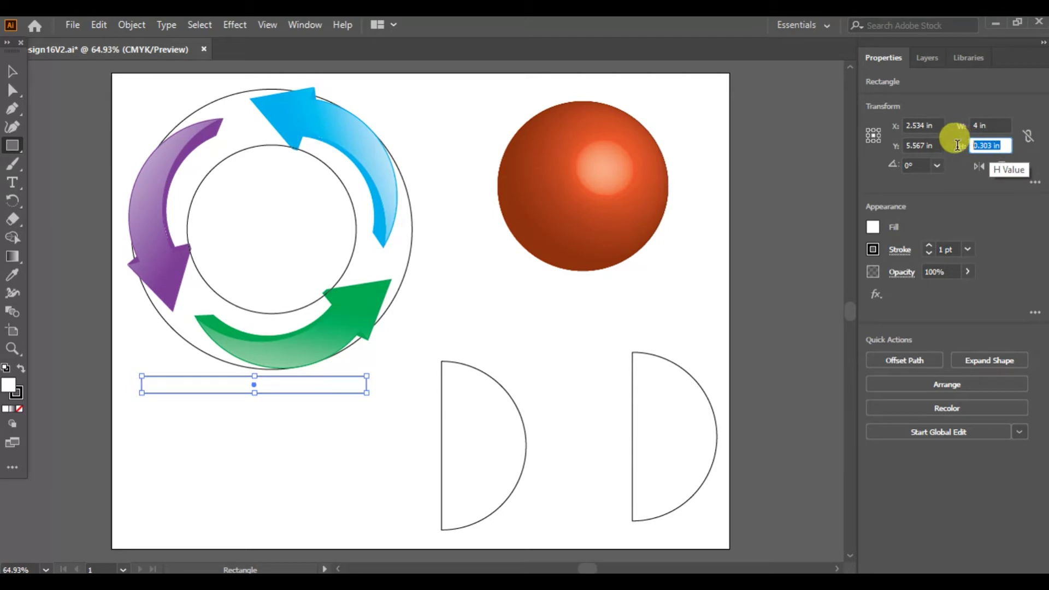
pyautogui.write('0')
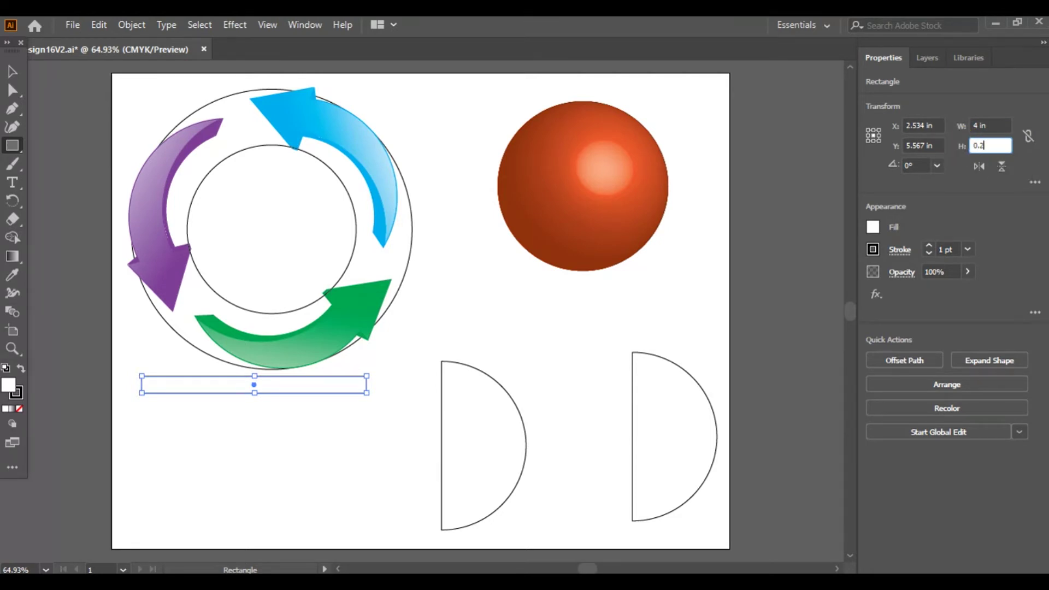
pyautogui.write('.2')
pyautogui.click(957, 147)
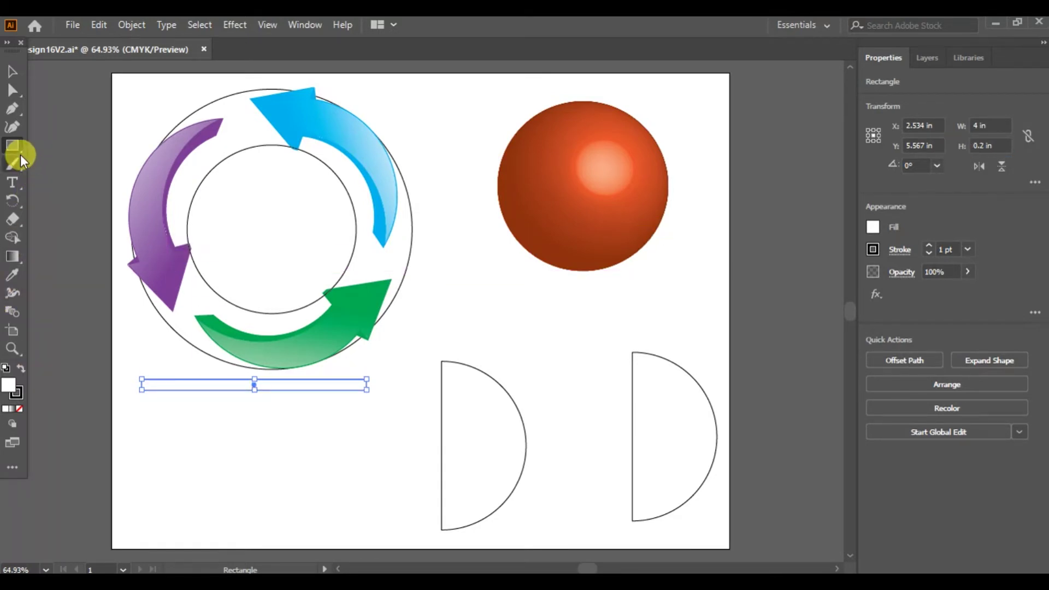
pyautogui.click(14, 146)
pyautogui.click(12, 69)
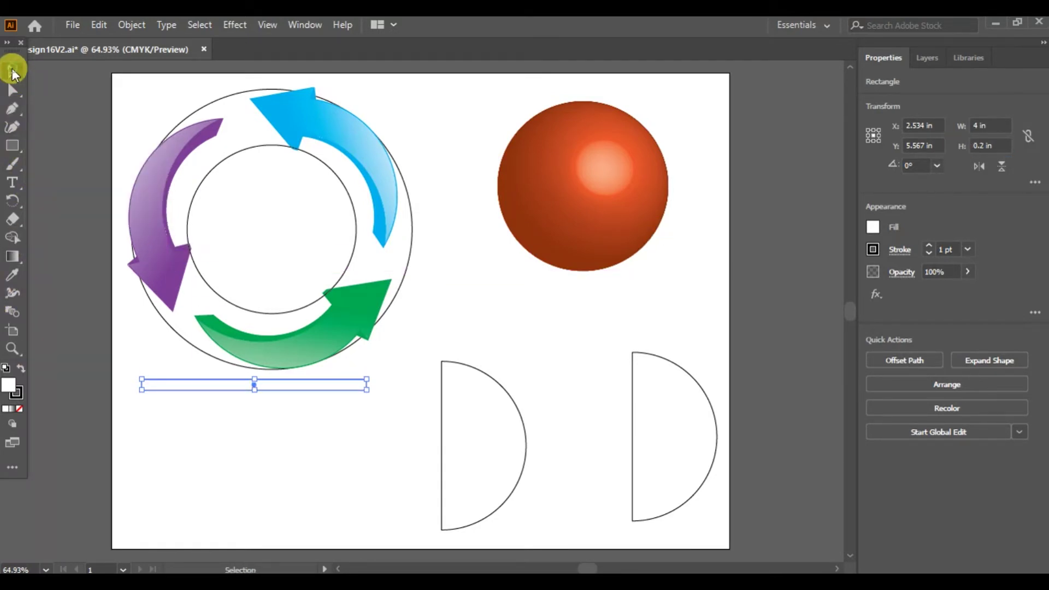
pyautogui.click(206, 25)
pyautogui.click(220, 77)
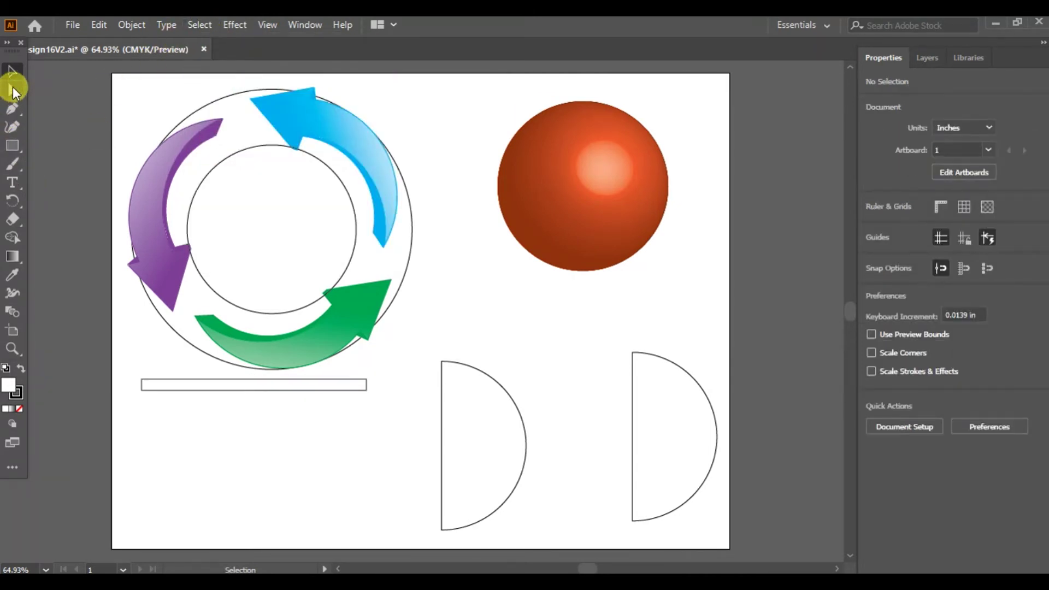
# Step: Draw a horizontal line 4 in long just below the thin rectangle, matching its width
pyautogui.click(14, 146)
pyautogui.moveTo(17, 153); pyautogui.dragTo(48, 219)
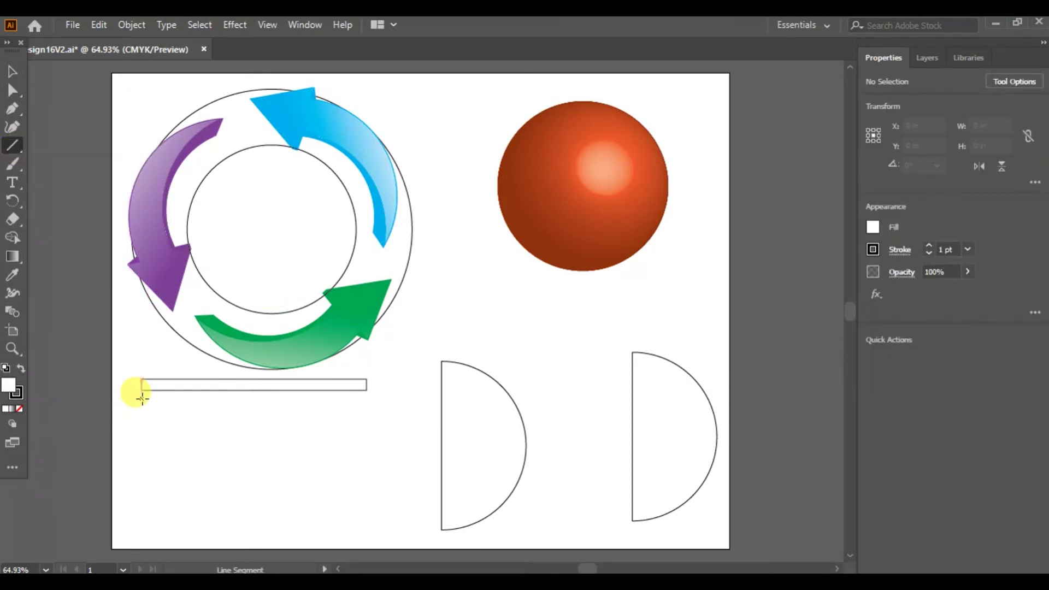
pyautogui.moveTo(142, 398); pyautogui.dragTo(366, 406)
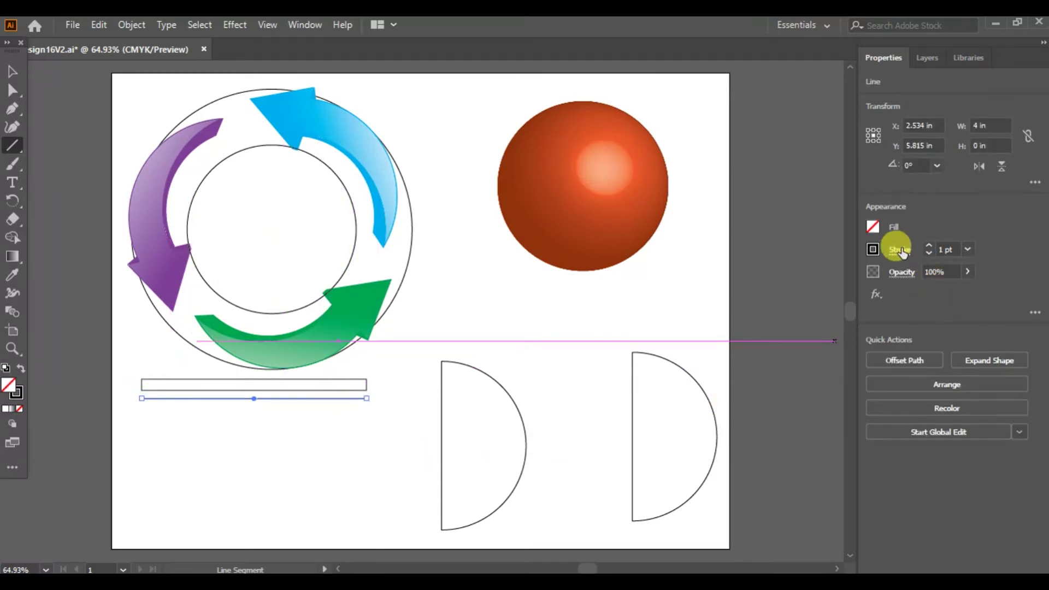
# Step: Make the line dashed with a 12 pt dash and set its stroke weight to 8 pt
pyautogui.click(899, 250)
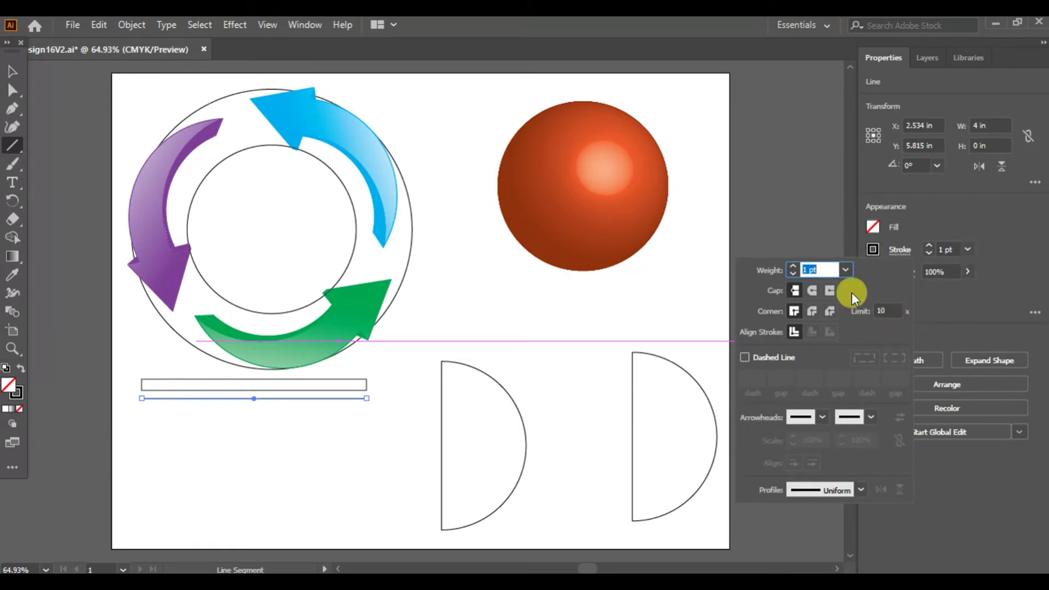
pyautogui.click(744, 357)
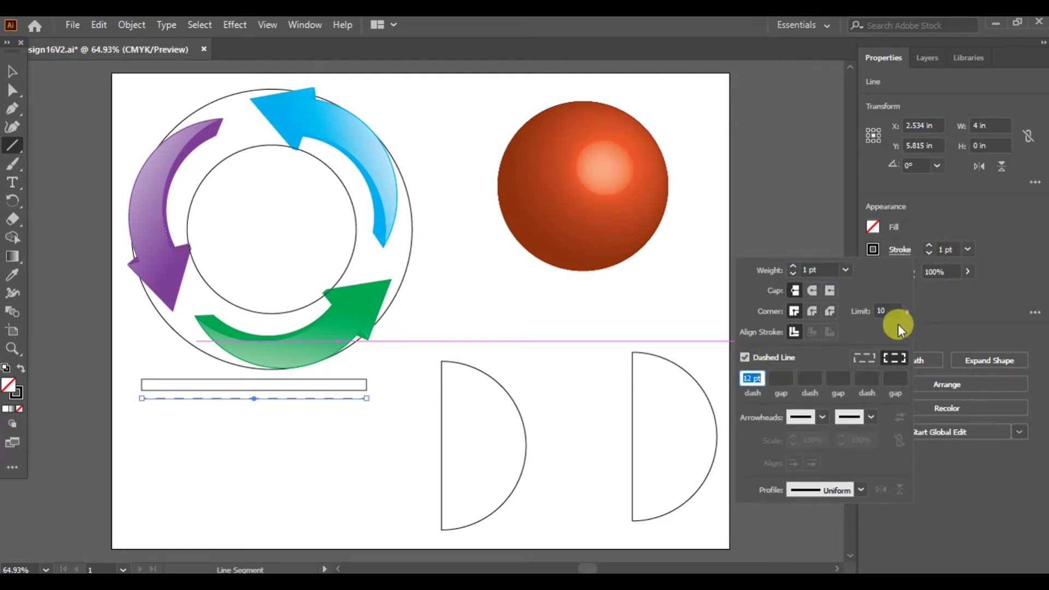
pyautogui.click(967, 249)
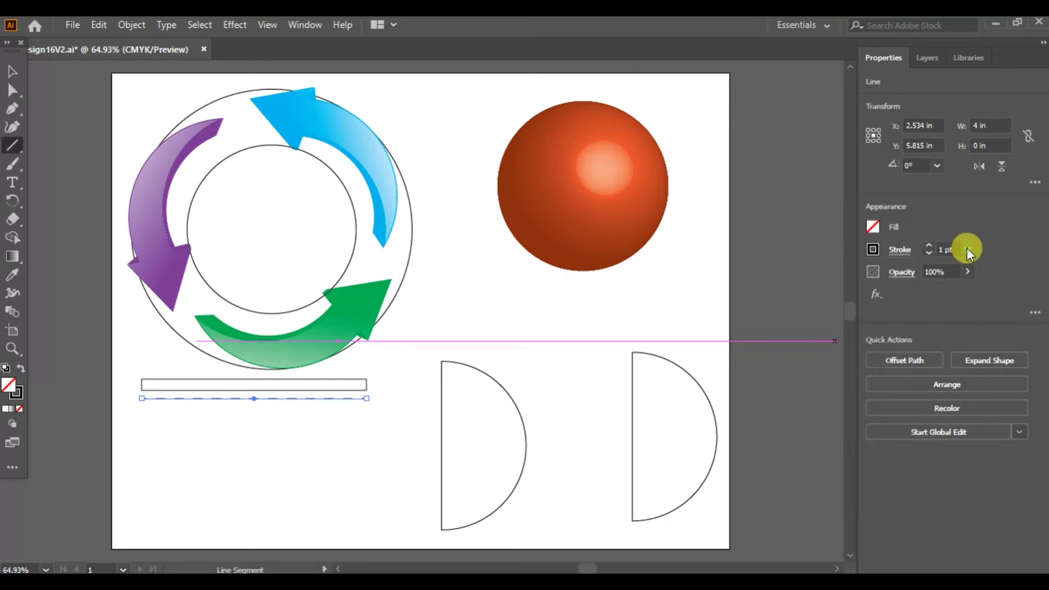
pyautogui.click(967, 250)
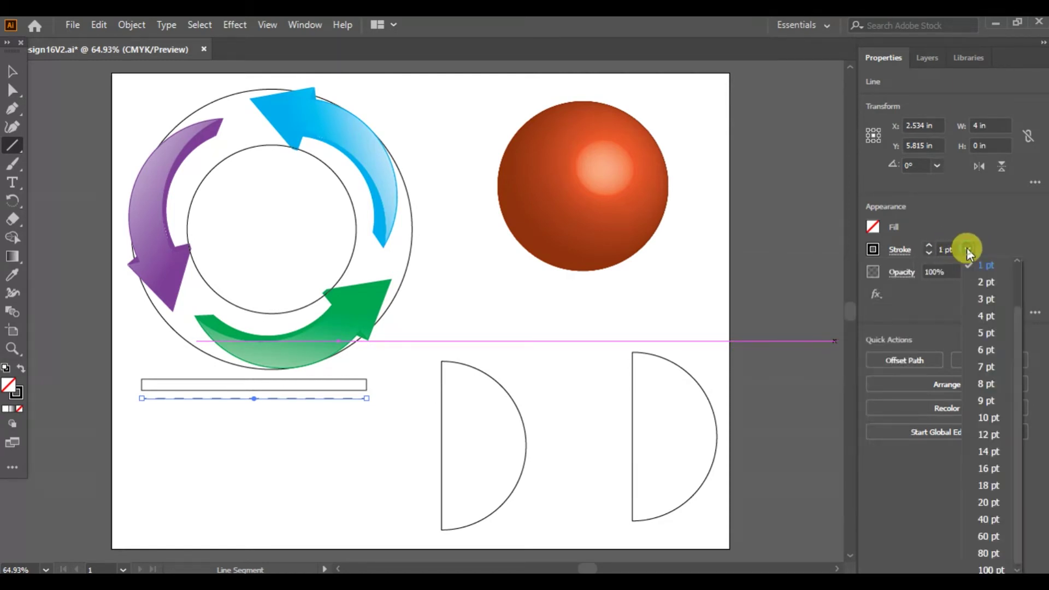
pyautogui.click(986, 385)
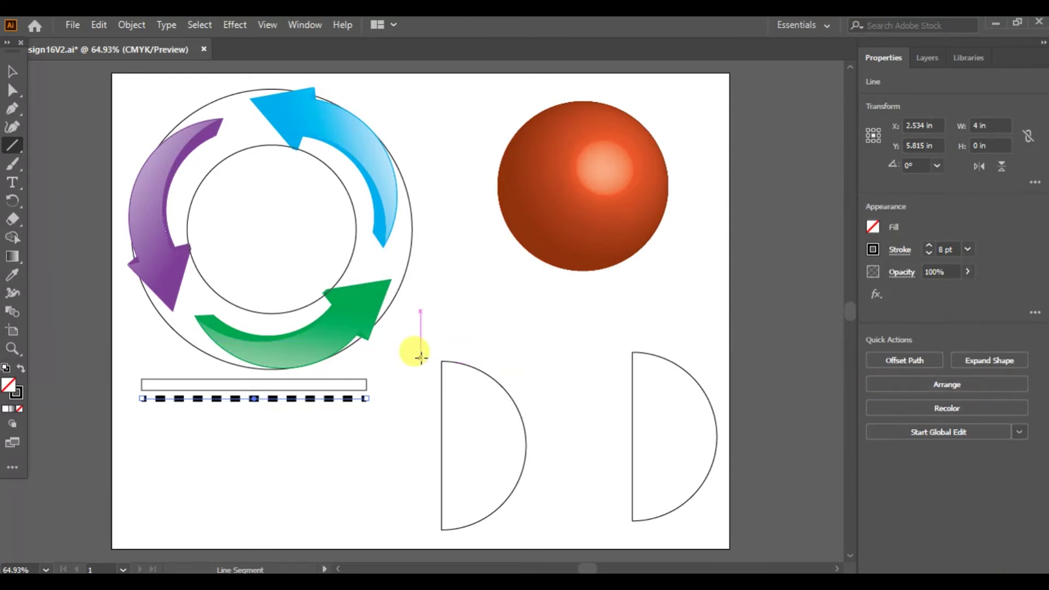
# Step: Duplicate the thin rectangle and dashed line together and place the copy directly below the originals
pyautogui.click(12, 72)
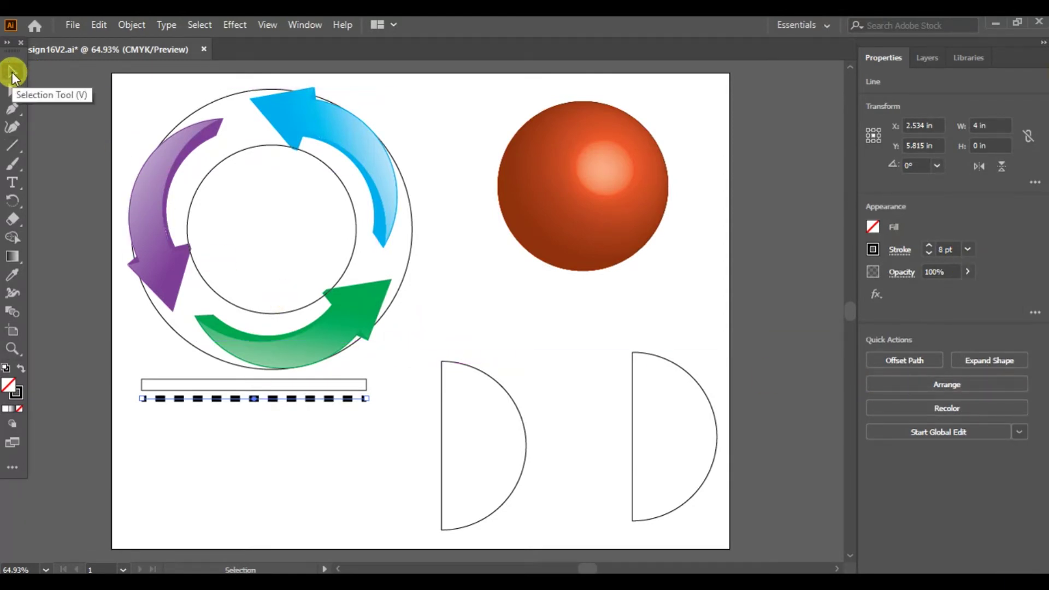
pyautogui.moveTo(161, 400); pyautogui.dragTo(385, 408)
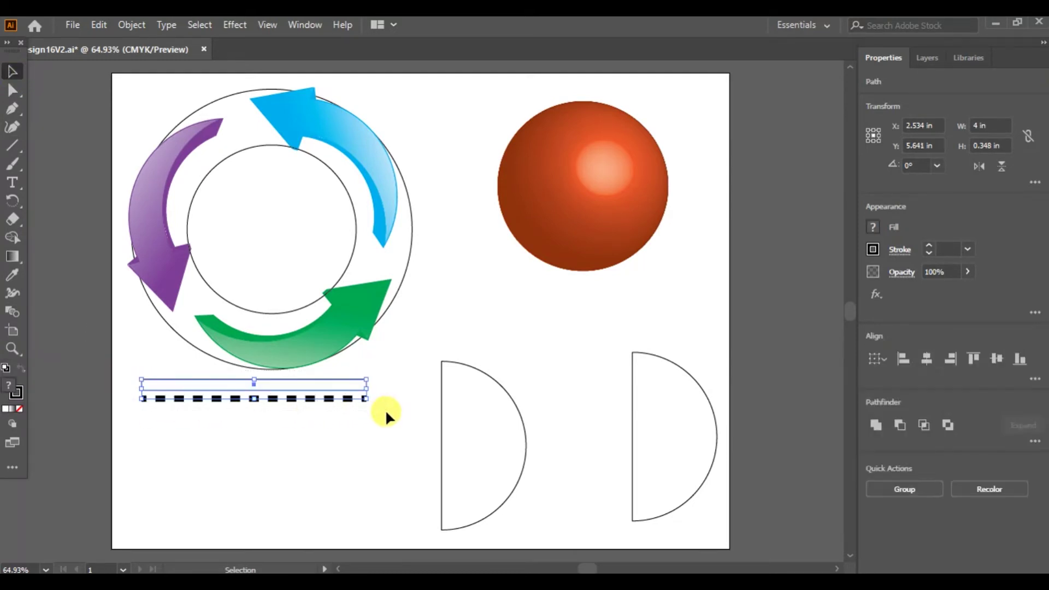
pyautogui.click(327, 427)
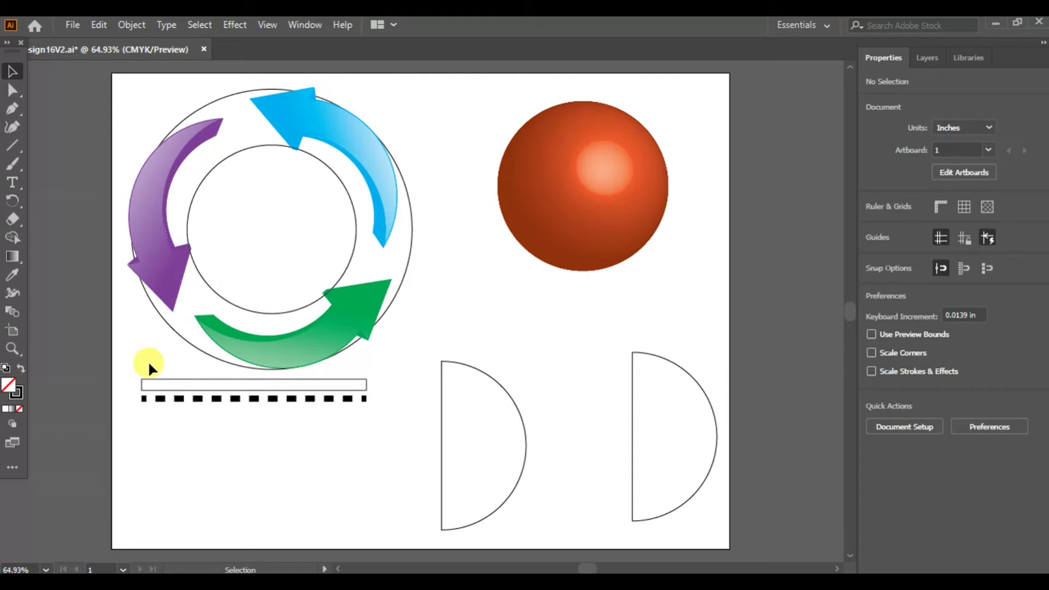
pyautogui.moveTo(173, 408); pyautogui.dragTo(182, 414)
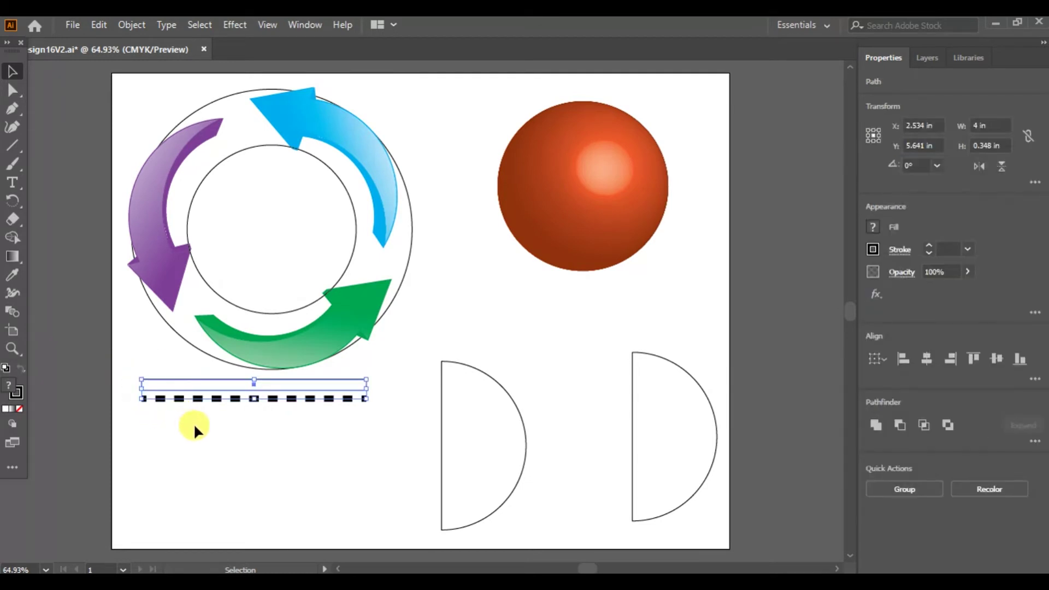
pyautogui.click(91, 25)
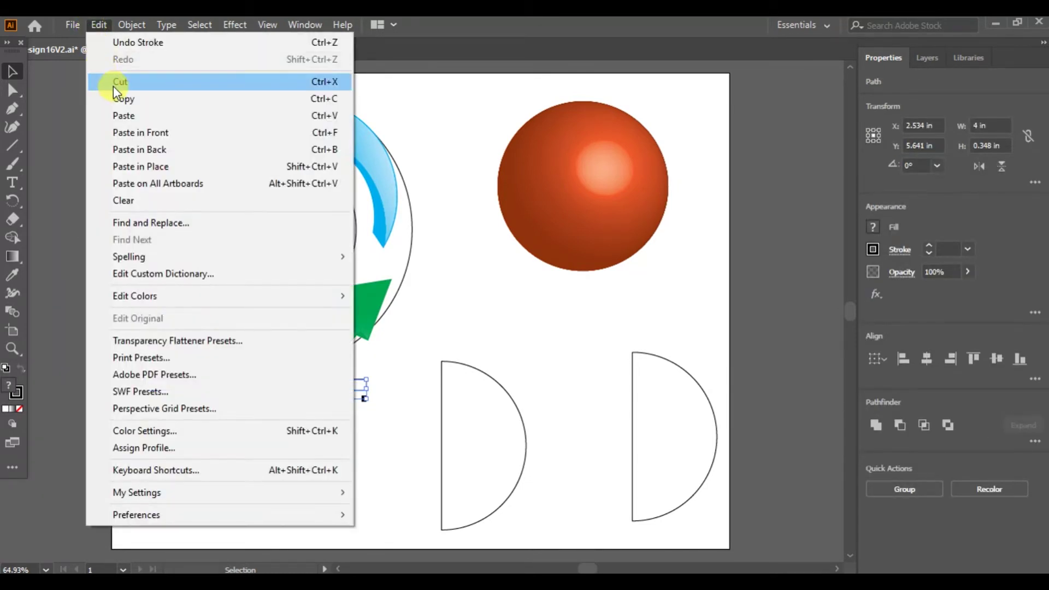
pyautogui.click(125, 98)
pyautogui.click(97, 25)
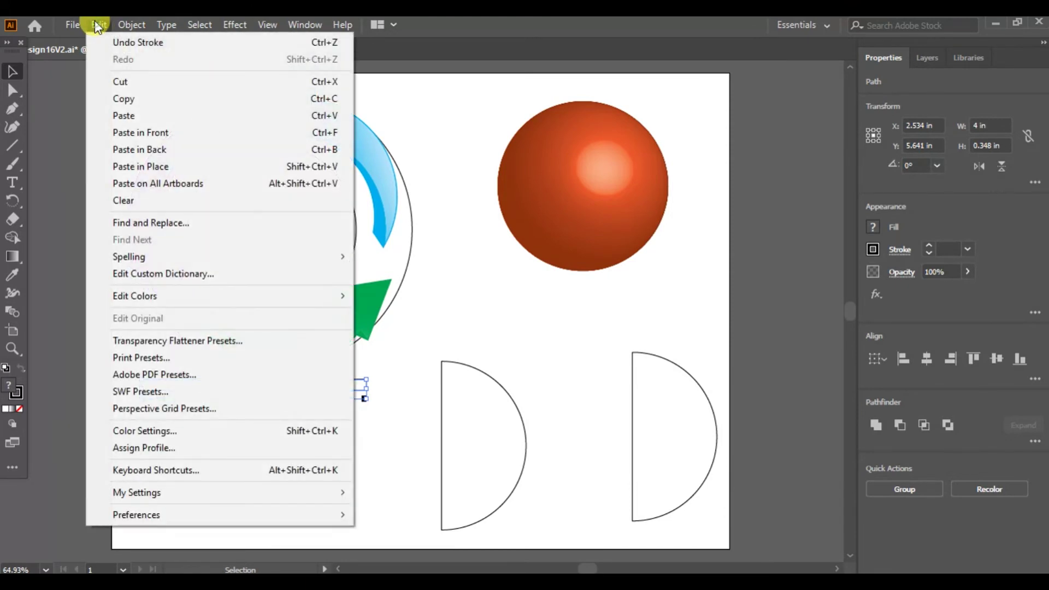
pyautogui.click(124, 116)
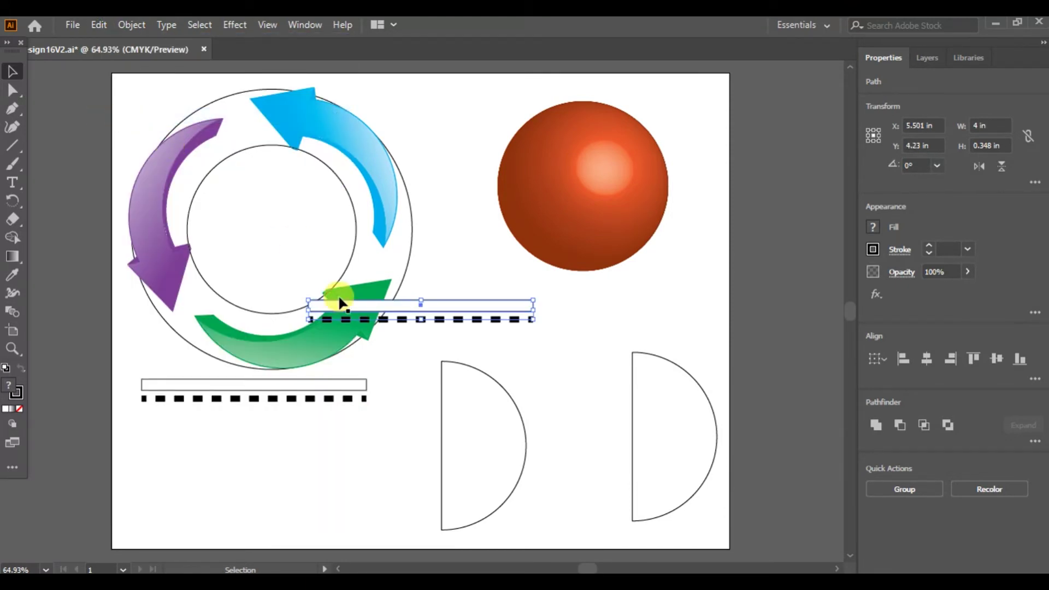
pyautogui.moveTo(493, 306); pyautogui.dragTo(326, 413)
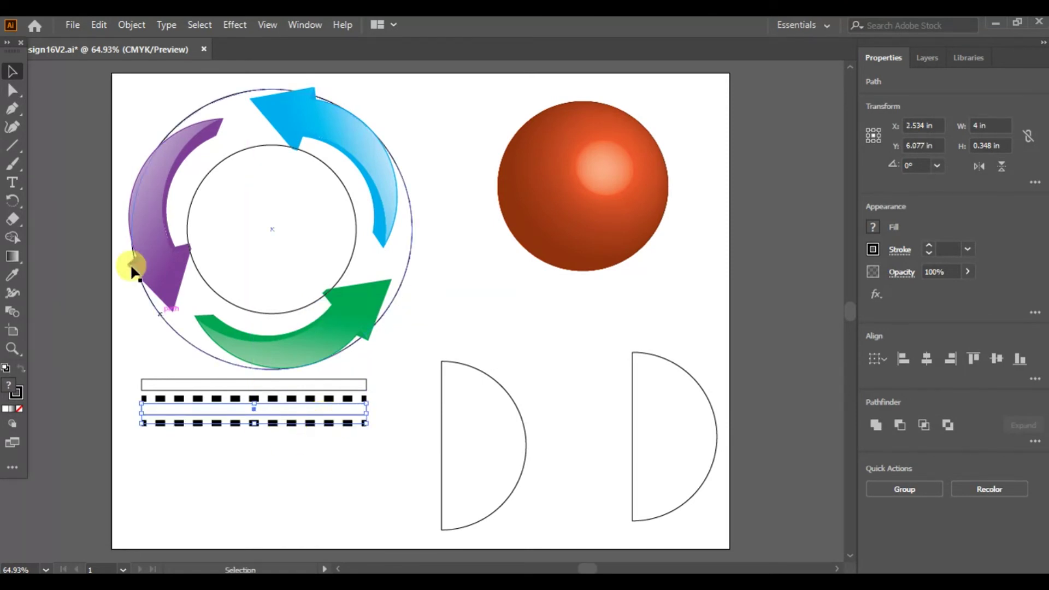
# Step: Duplicate both rectangle and dashed-line pairs and place the copies directly beneath them
pyautogui.click(99, 24)
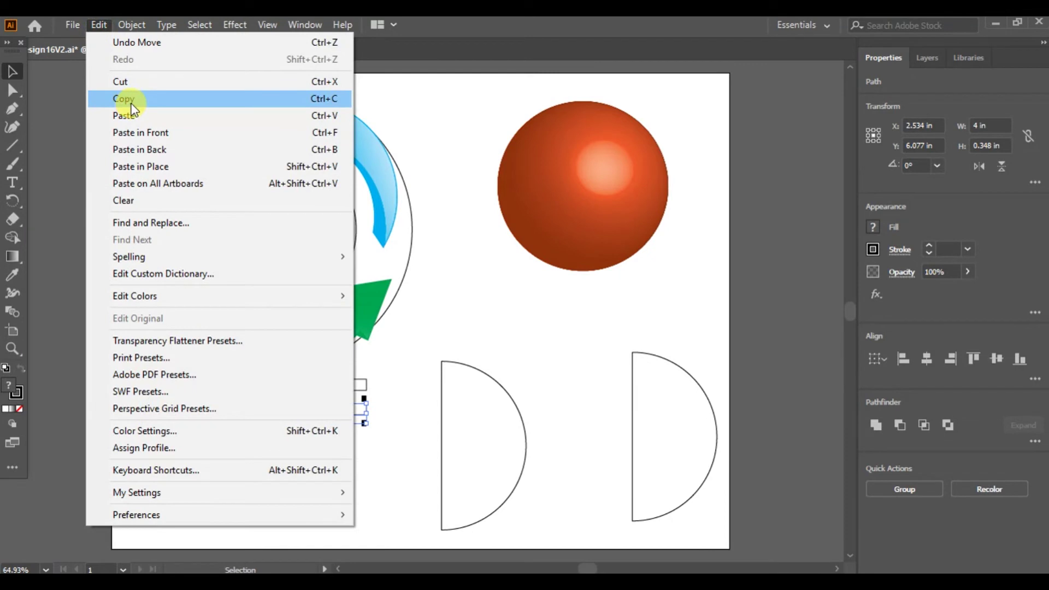
pyautogui.click(12, 72)
pyautogui.moveTo(132, 369); pyautogui.dragTo(185, 436)
pyautogui.click(99, 25)
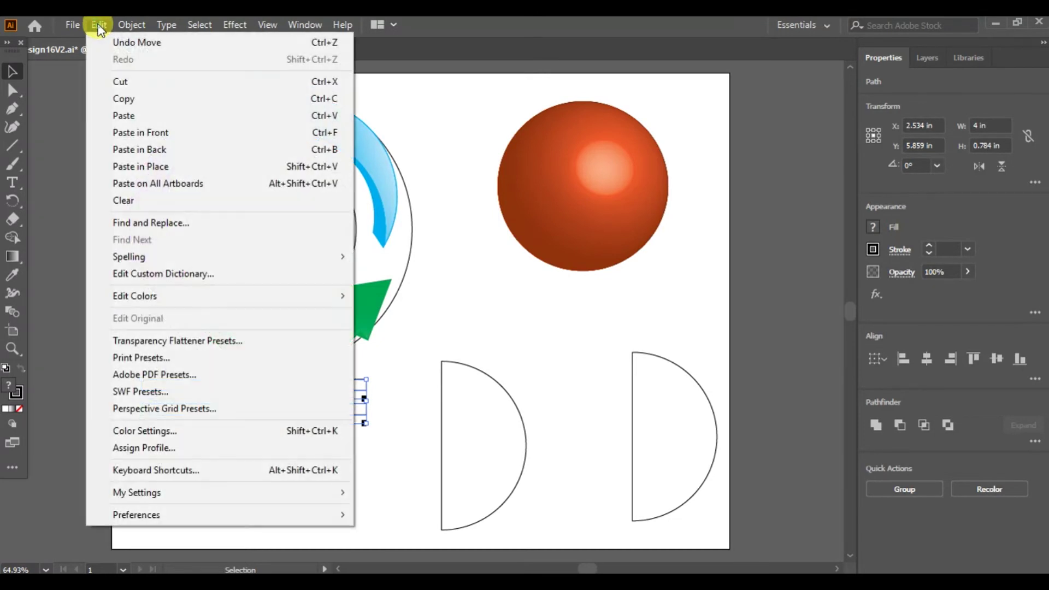
pyautogui.click(124, 97)
pyautogui.click(101, 25)
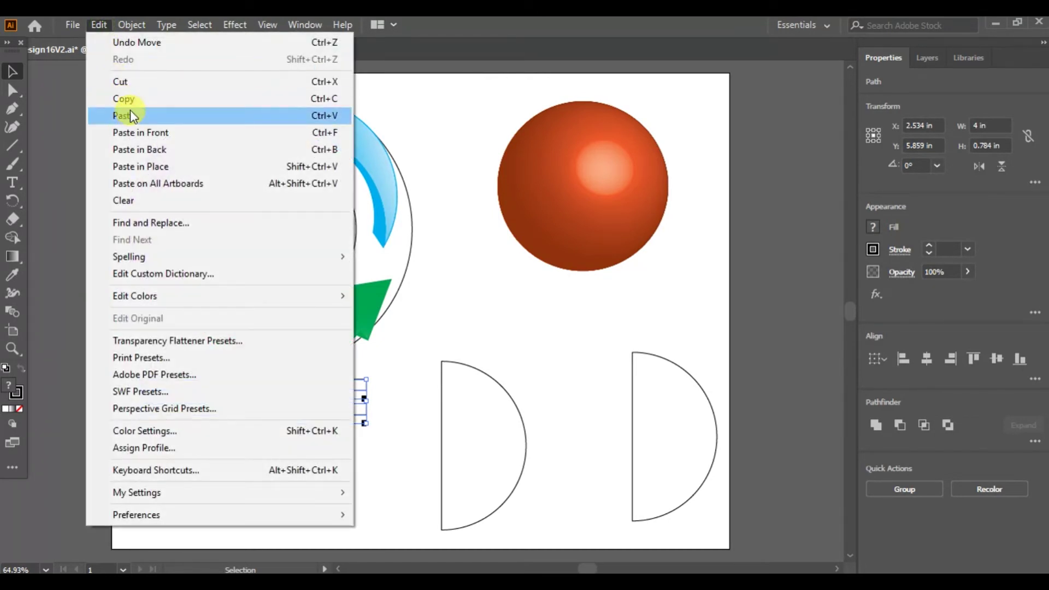
pyautogui.click(132, 116)
pyautogui.moveTo(473, 289); pyautogui.dragTo(314, 430)
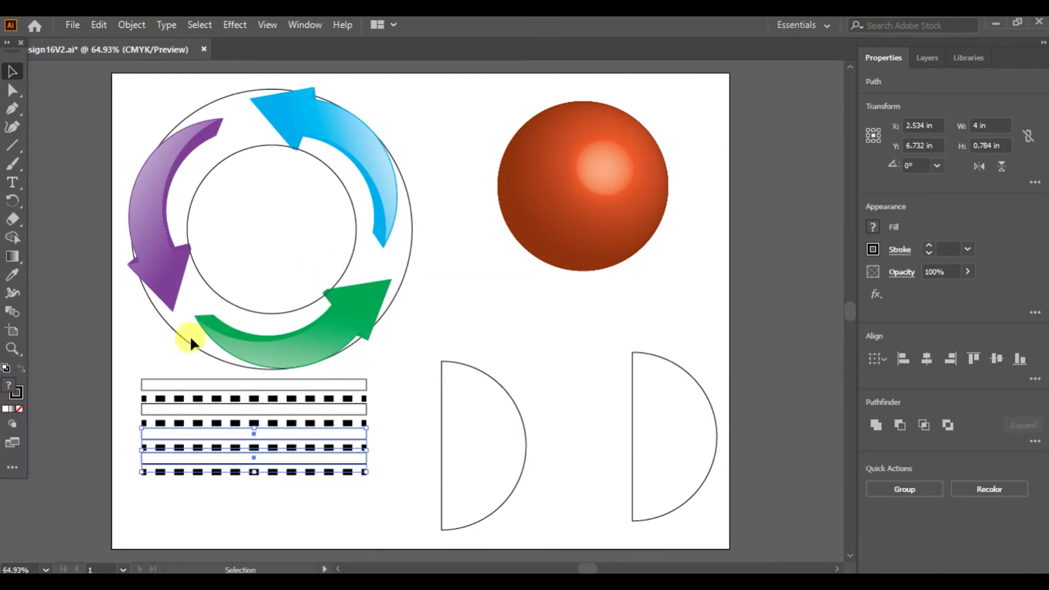
# Step: Duplicate all four rectangle and dashed-line pairs, place the copies below the stack, and deselect
pyautogui.moveTo(129, 378); pyautogui.dragTo(176, 481)
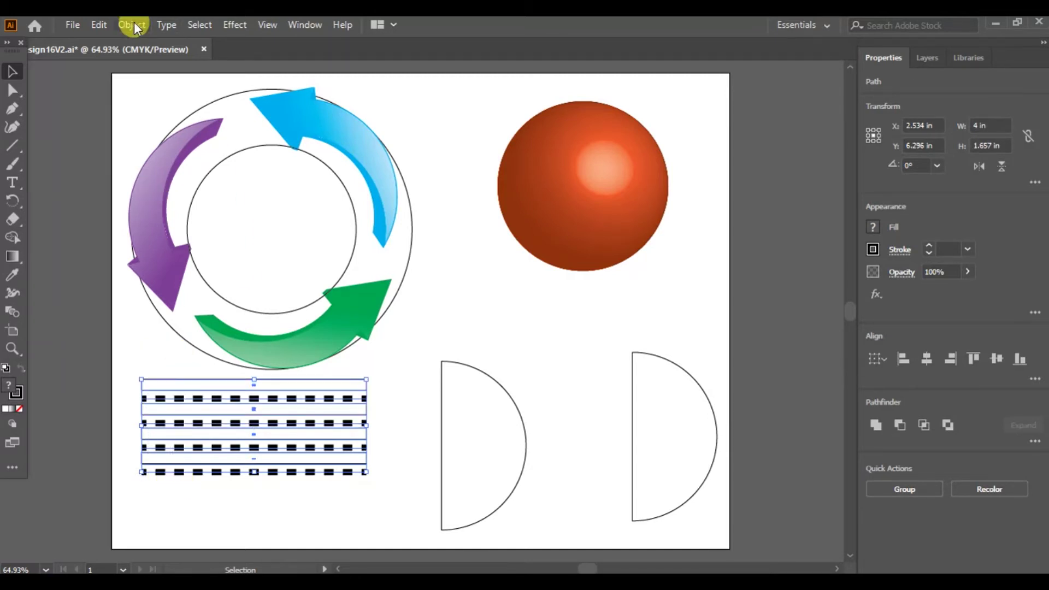
pyautogui.click(98, 24)
pyautogui.click(129, 98)
pyautogui.click(93, 23)
pyautogui.click(143, 115)
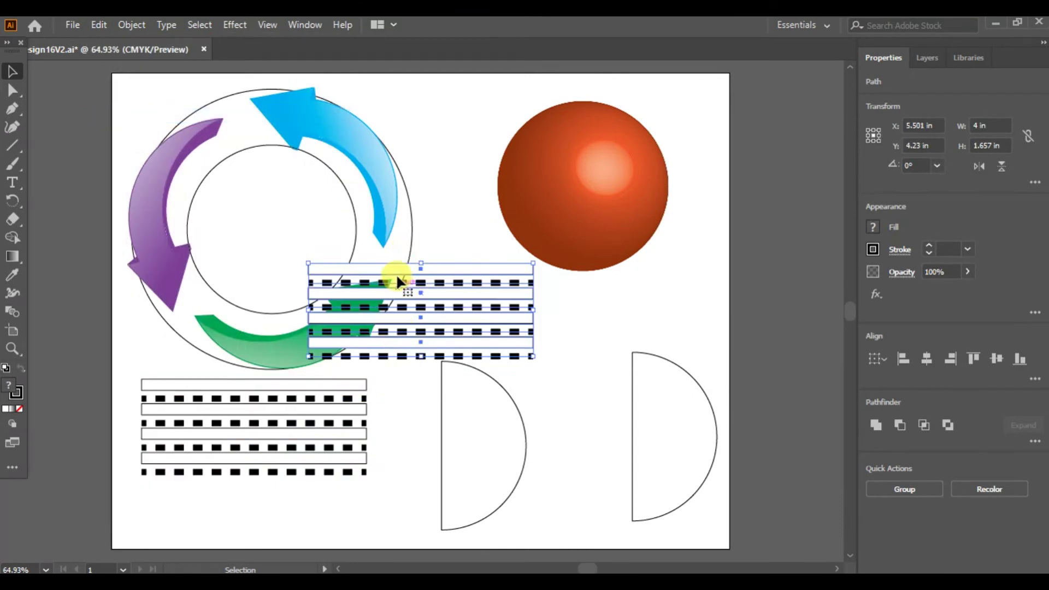
pyautogui.moveTo(395, 270); pyautogui.dragTo(225, 484)
pyautogui.scroll(-2, 402, 455)
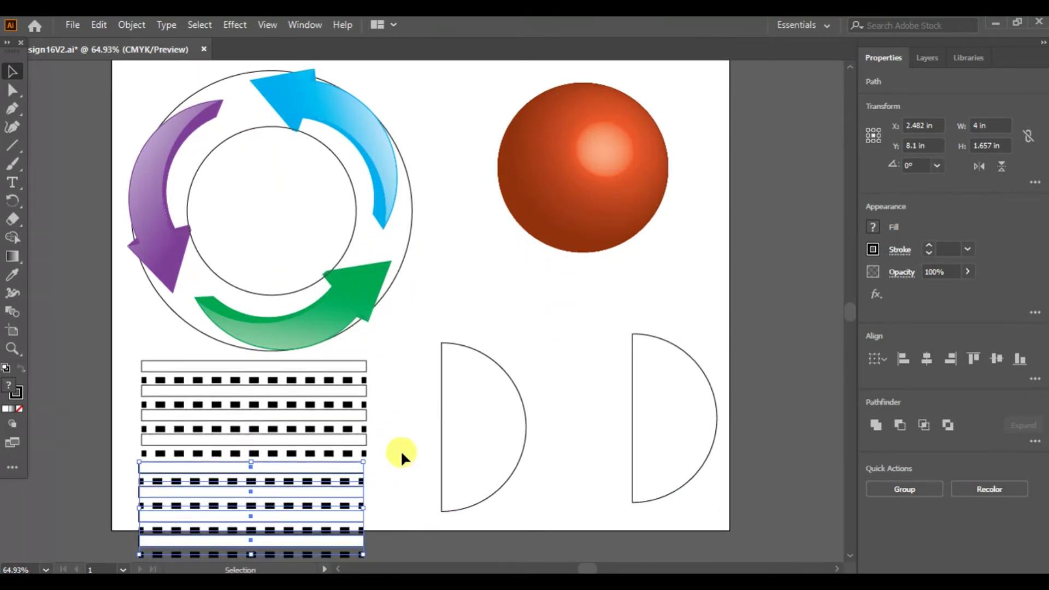
pyautogui.click(403, 428)
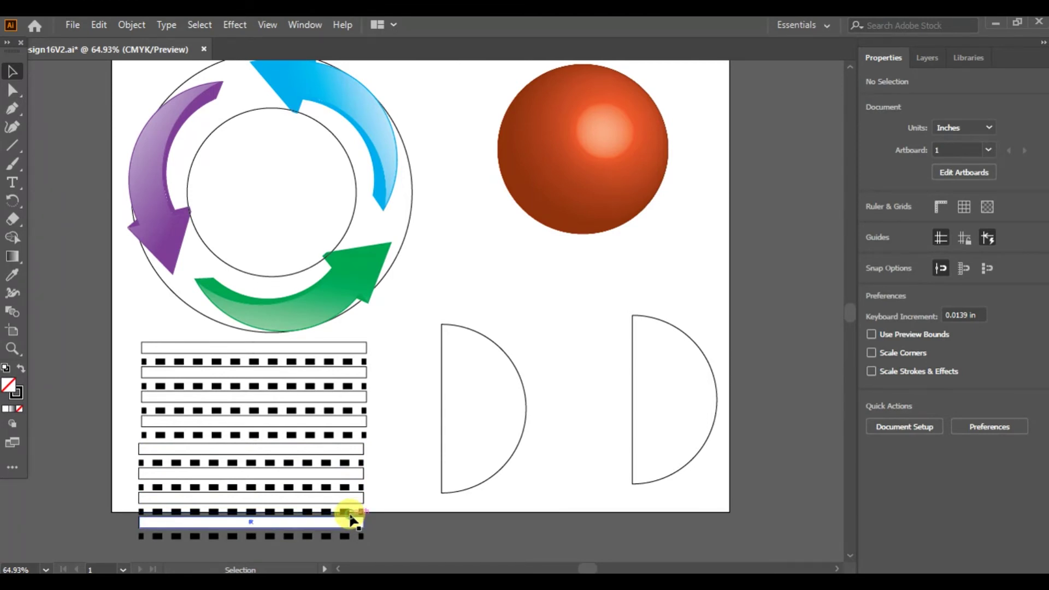
# Step: Cut the lowest rectangle and the two lowest dashed lines from the stack, leaving a rectangle as its last element
pyautogui.click(352, 521)
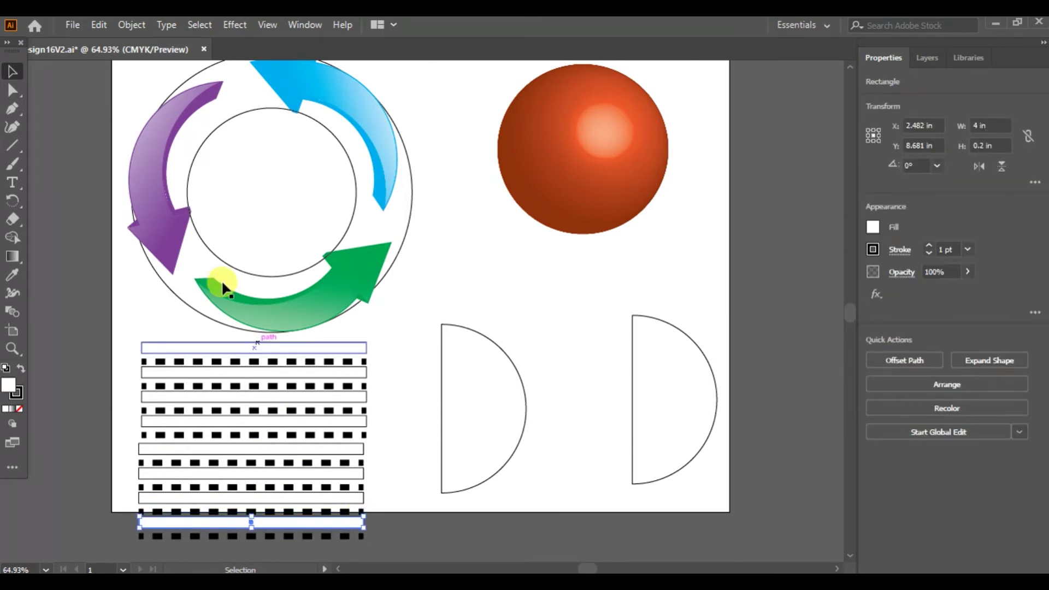
pyautogui.click(97, 24)
pyautogui.click(120, 81)
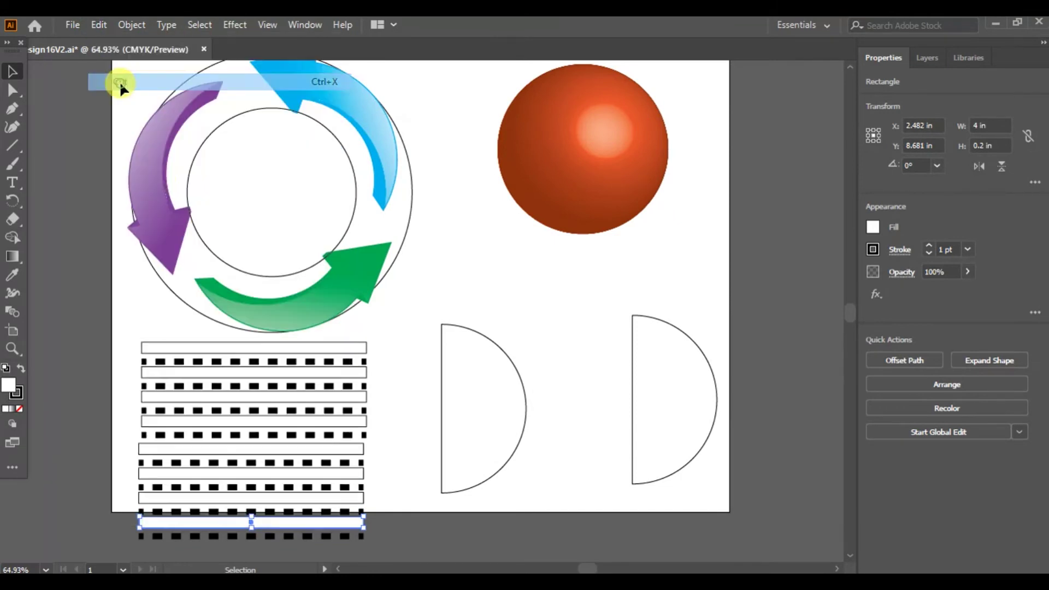
pyautogui.click(322, 538)
pyautogui.click(99, 24)
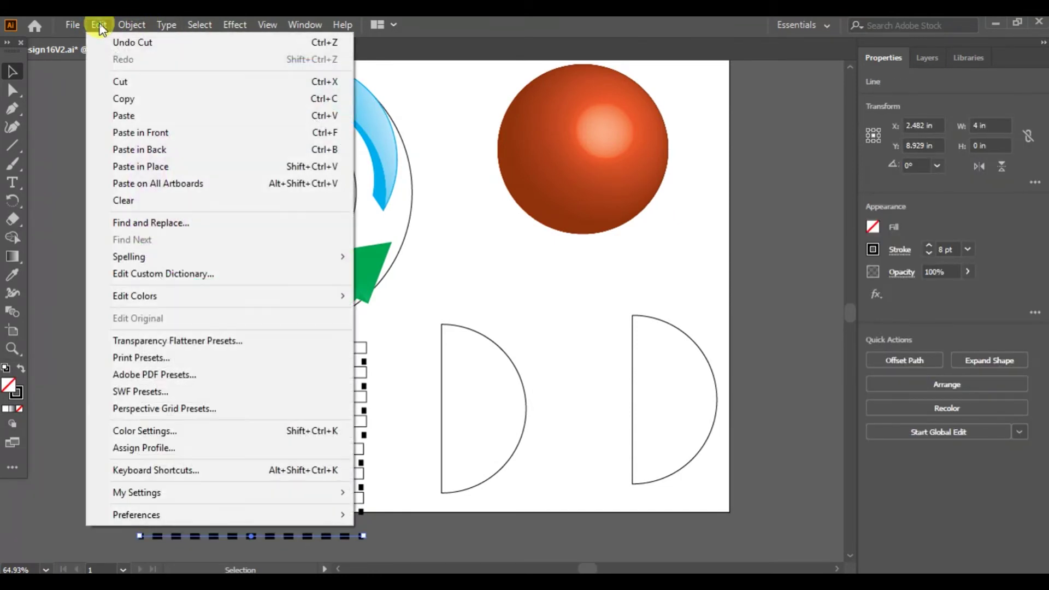
pyautogui.click(106, 80)
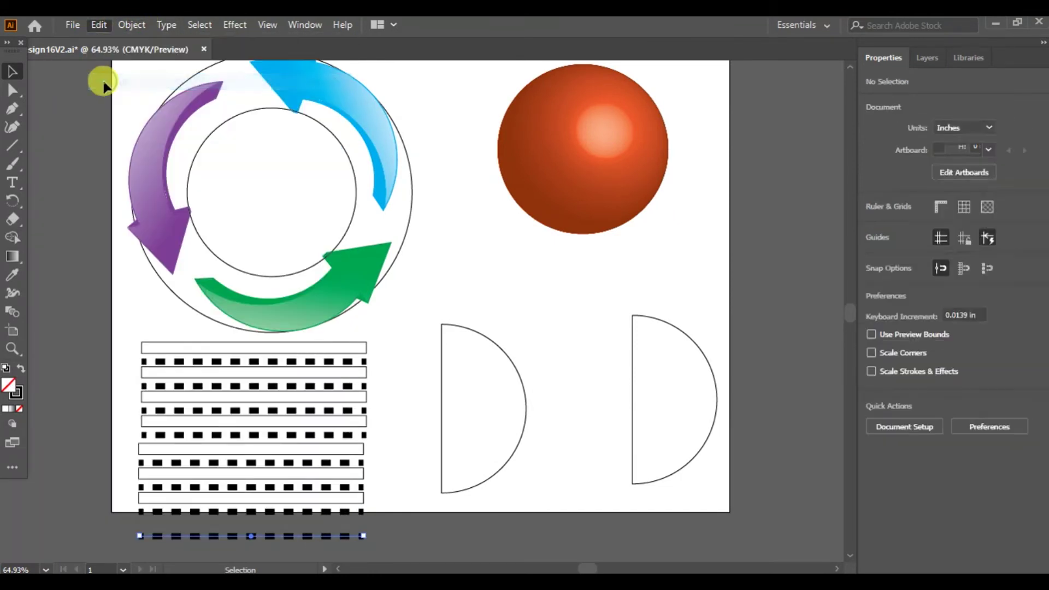
pyautogui.click(321, 511)
pyautogui.click(101, 25)
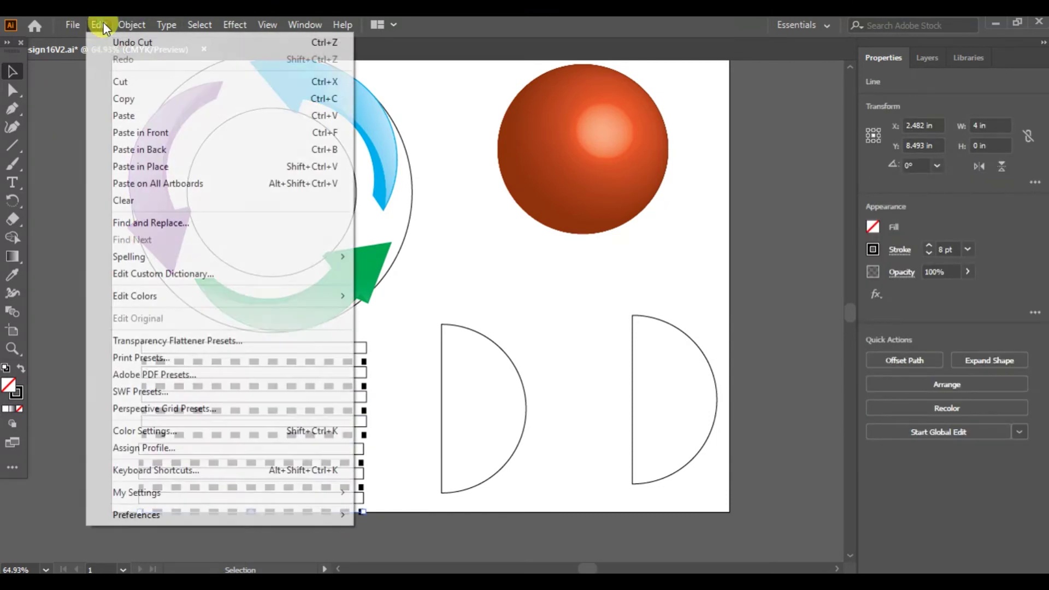
pyautogui.click(124, 77)
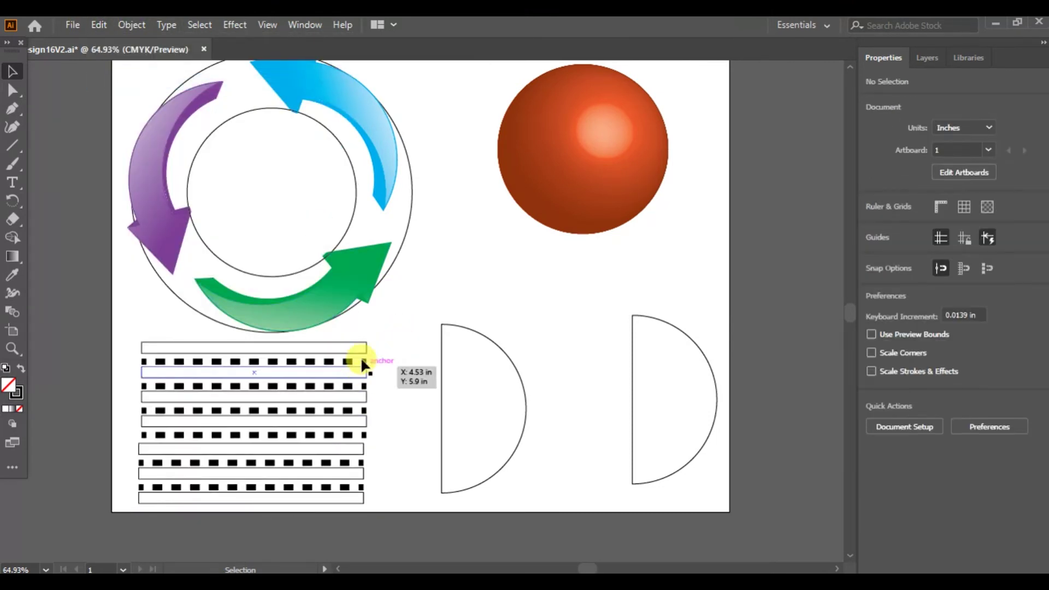
# Step: Select all the stacked rectangles and dashed lines, align them to their left edges, and deselect
pyautogui.moveTo(125, 330); pyautogui.dragTo(400, 448)
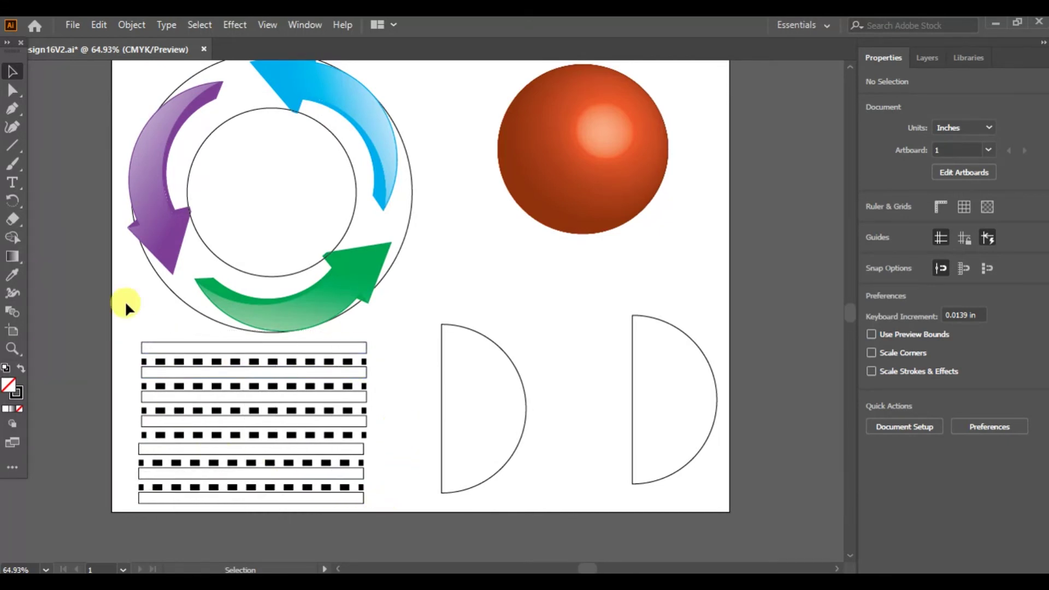
pyautogui.moveTo(116, 327); pyautogui.dragTo(237, 507)
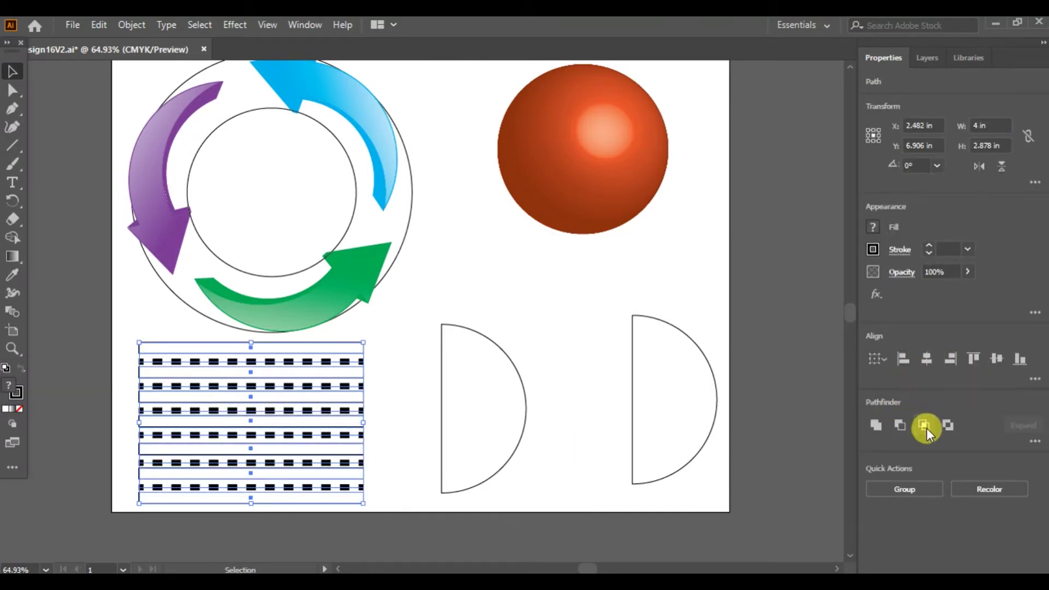
pyautogui.click(1034, 380)
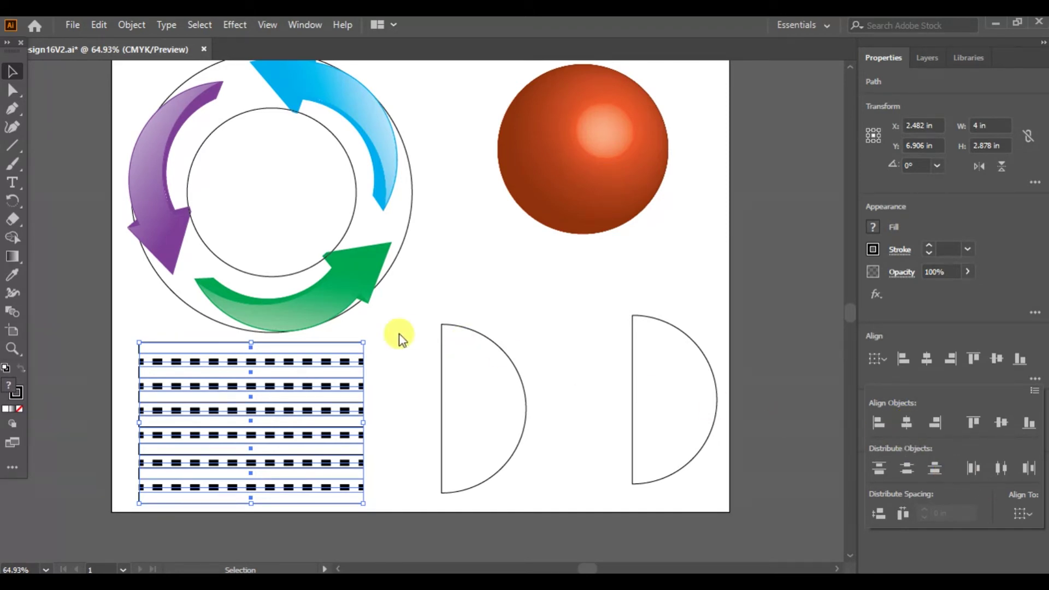
pyautogui.click(200, 24)
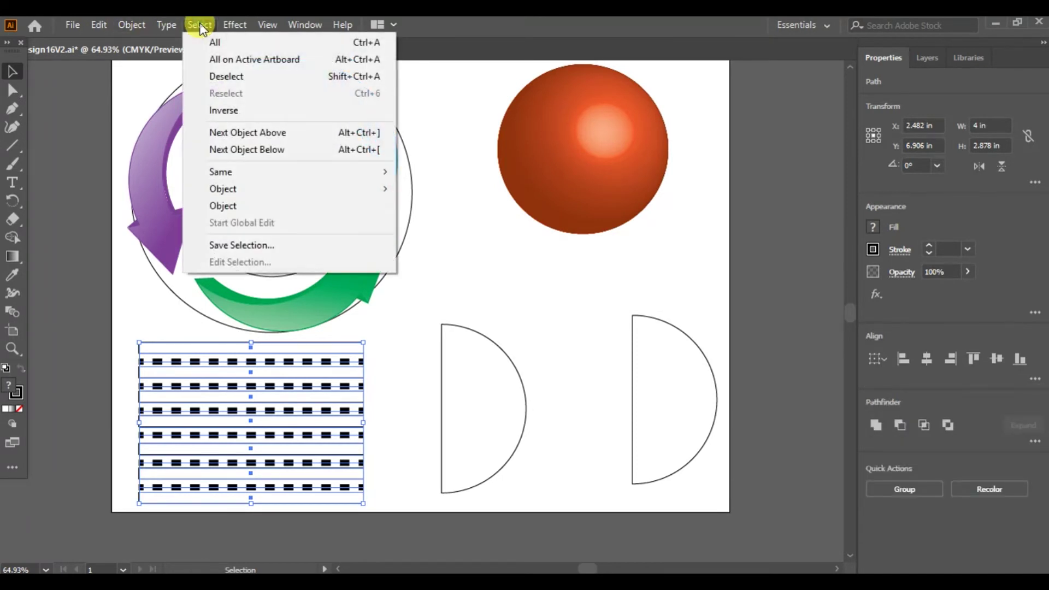
pyautogui.click(225, 76)
# Step: Fill the topmost rectangle of the stack with red and the second rectangle with yellow
pyautogui.click(362, 347)
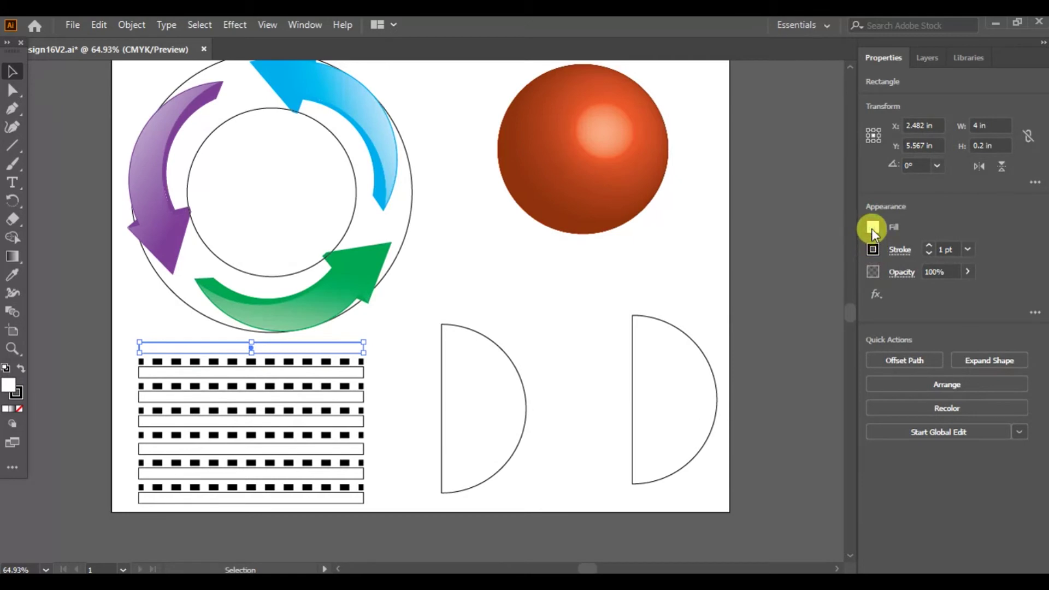
pyautogui.click(872, 231)
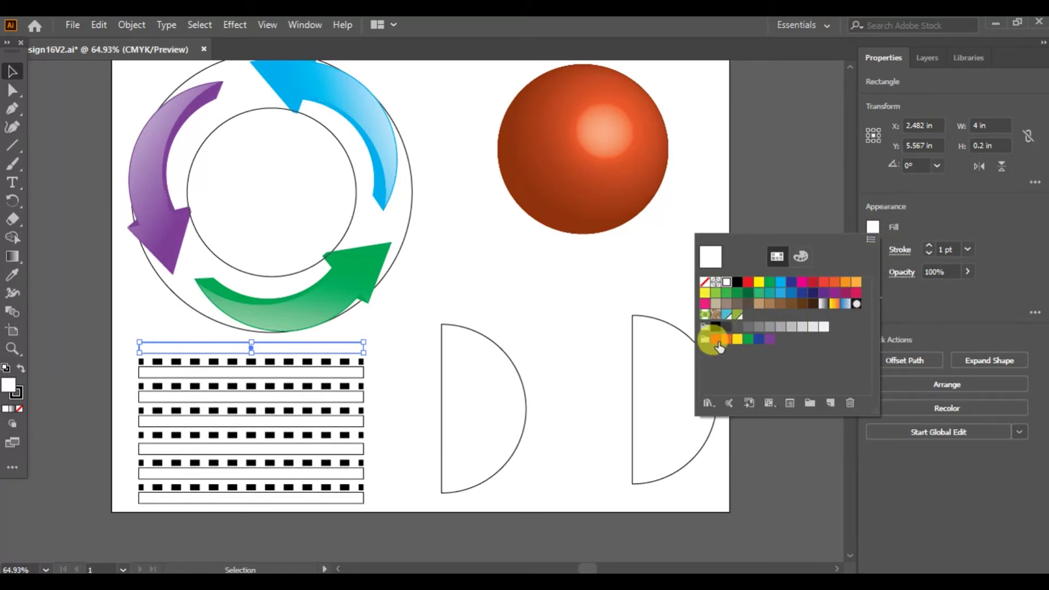
pyautogui.click(715, 339)
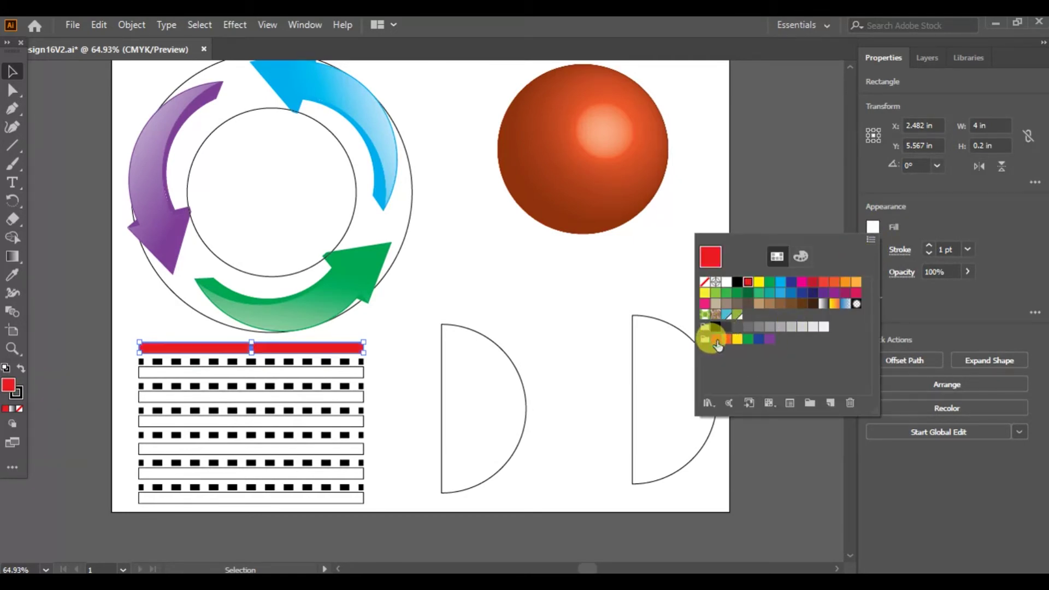
pyautogui.click(359, 375)
pyautogui.click(361, 376)
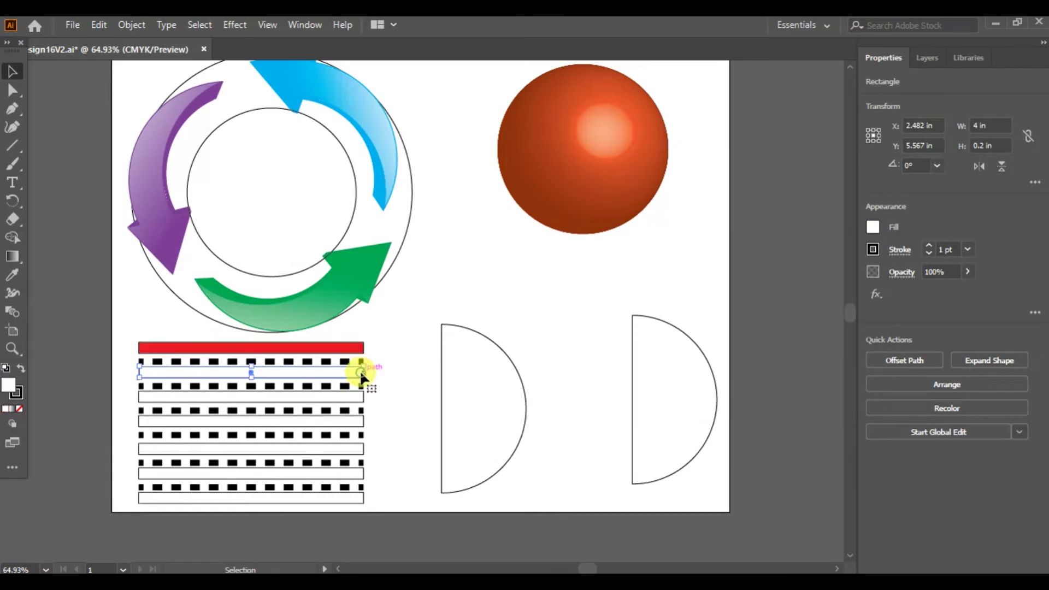
pyautogui.click(895, 251)
pyautogui.click(873, 227)
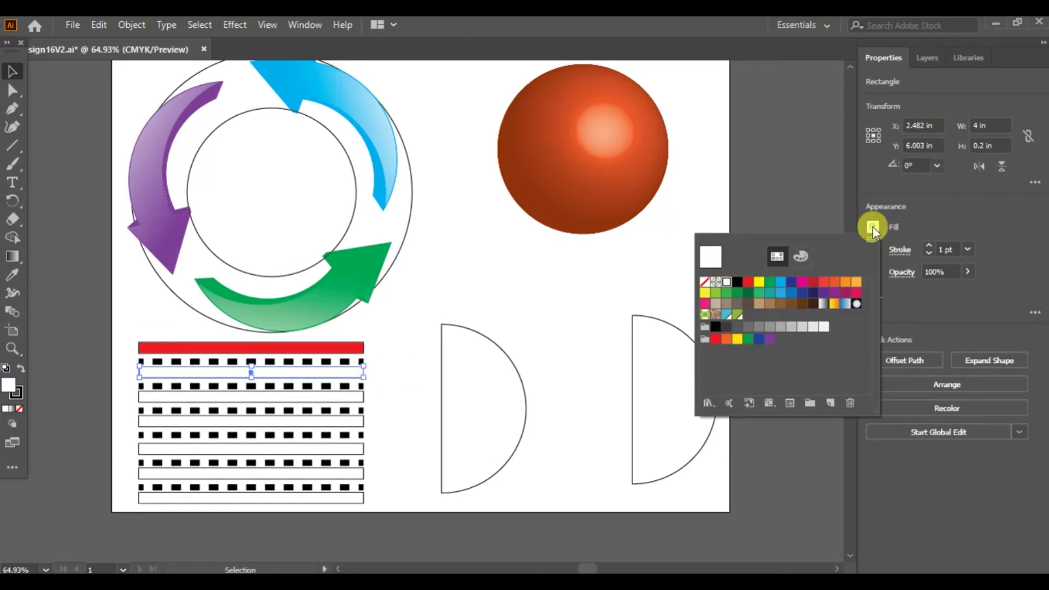
pyautogui.click(759, 282)
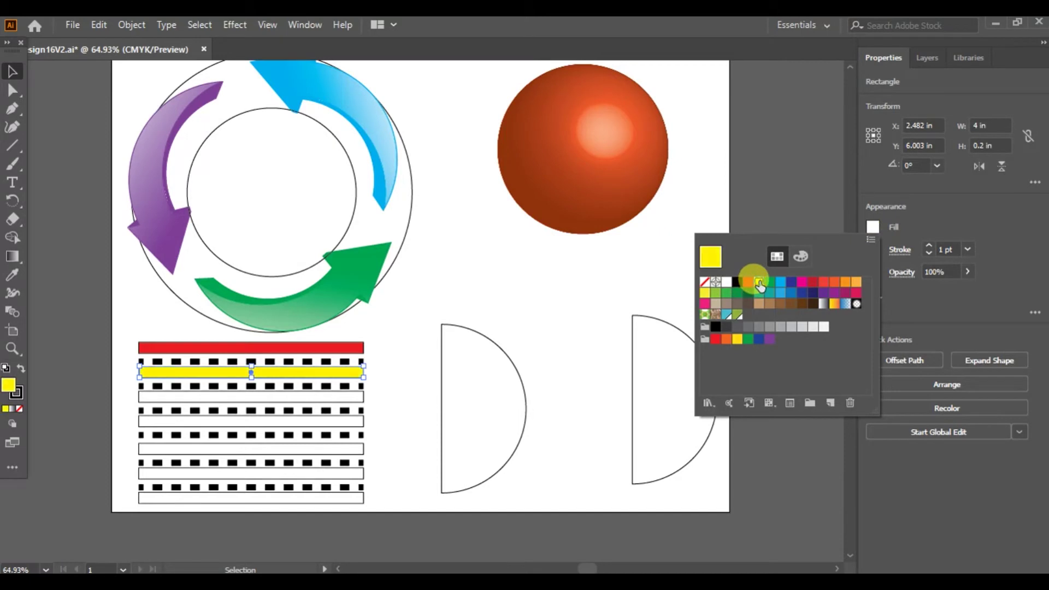
# Step: Fill the third rectangle of the stack with light blue and the fourth rectangle with magenta
pyautogui.click(358, 398)
pyautogui.click(360, 398)
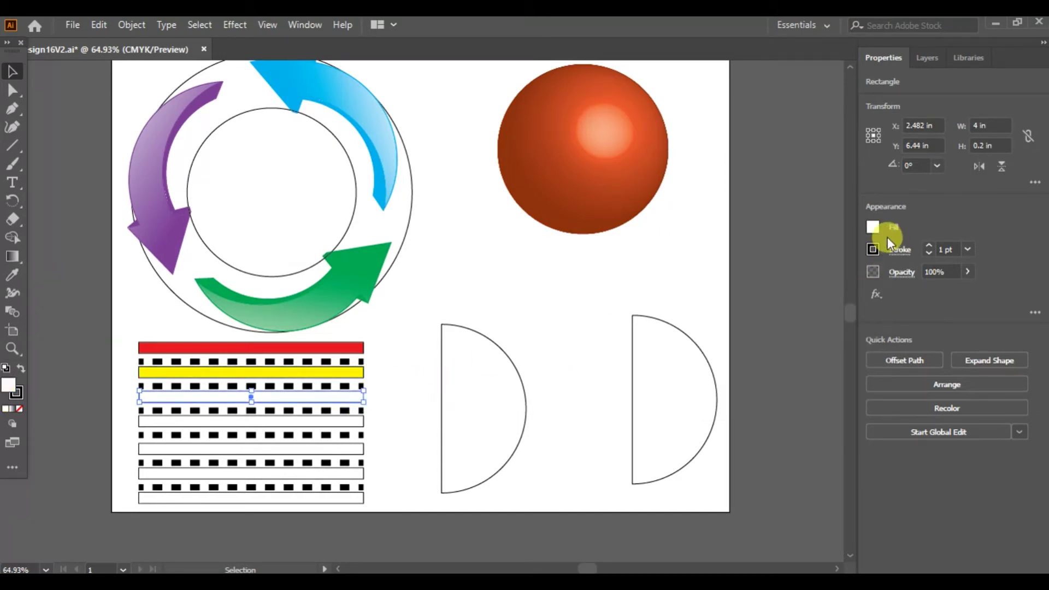
pyautogui.click(874, 230)
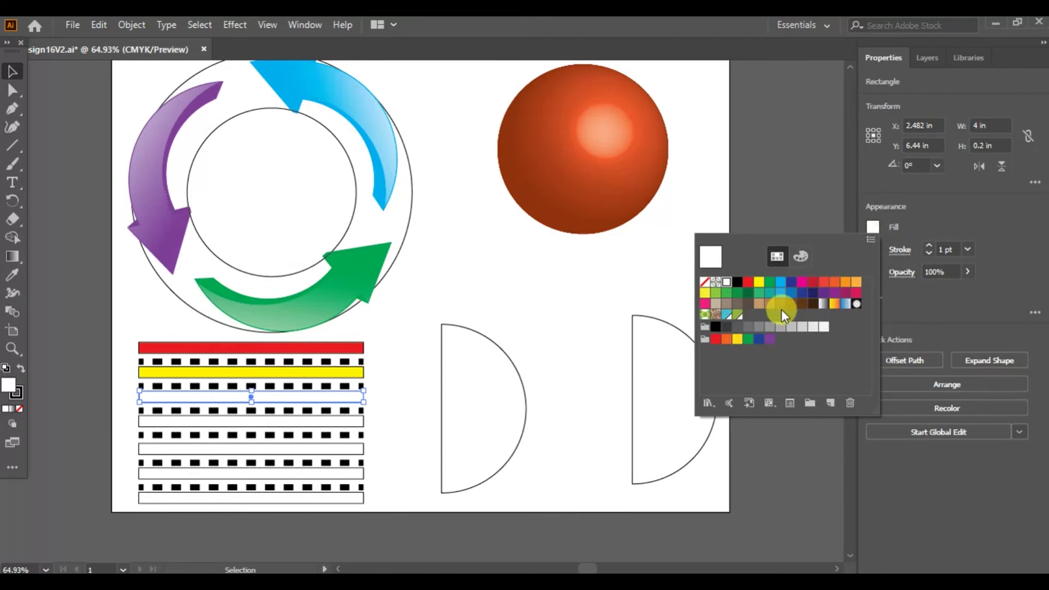
pyautogui.click(780, 282)
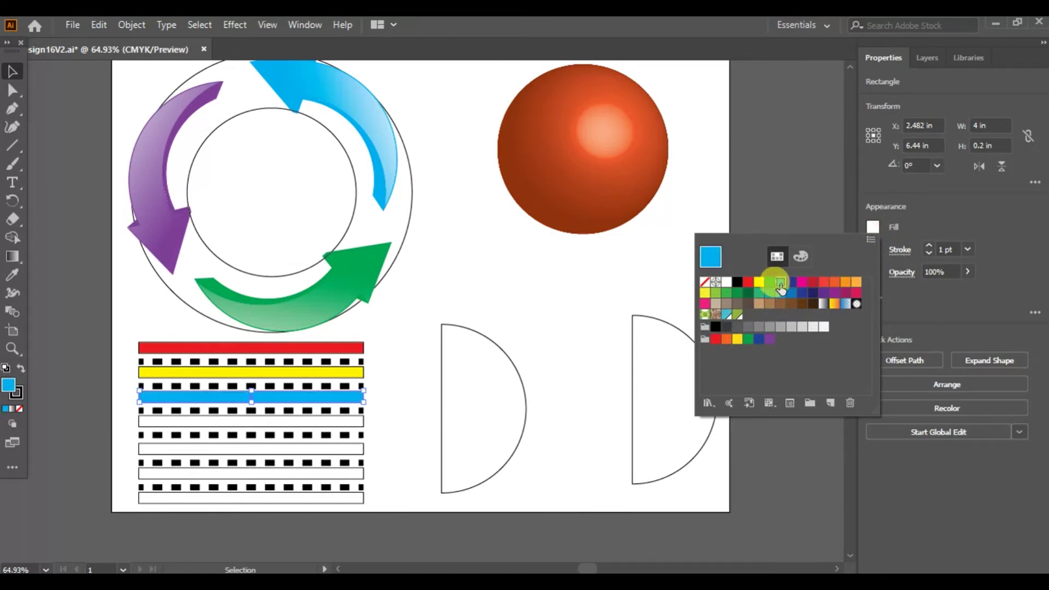
pyautogui.click(351, 429)
pyautogui.click(350, 425)
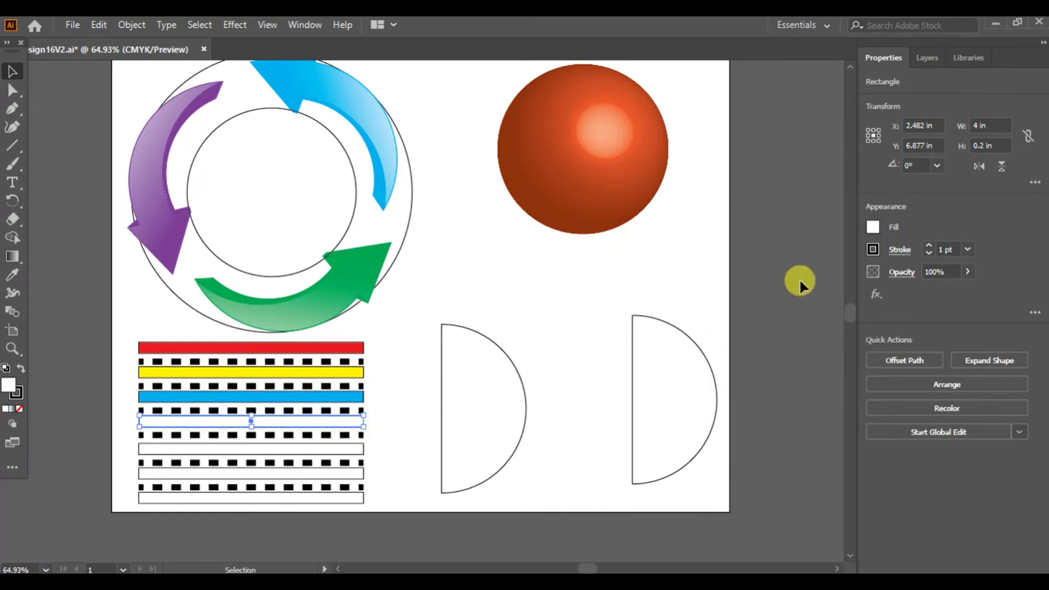
pyautogui.click(873, 227)
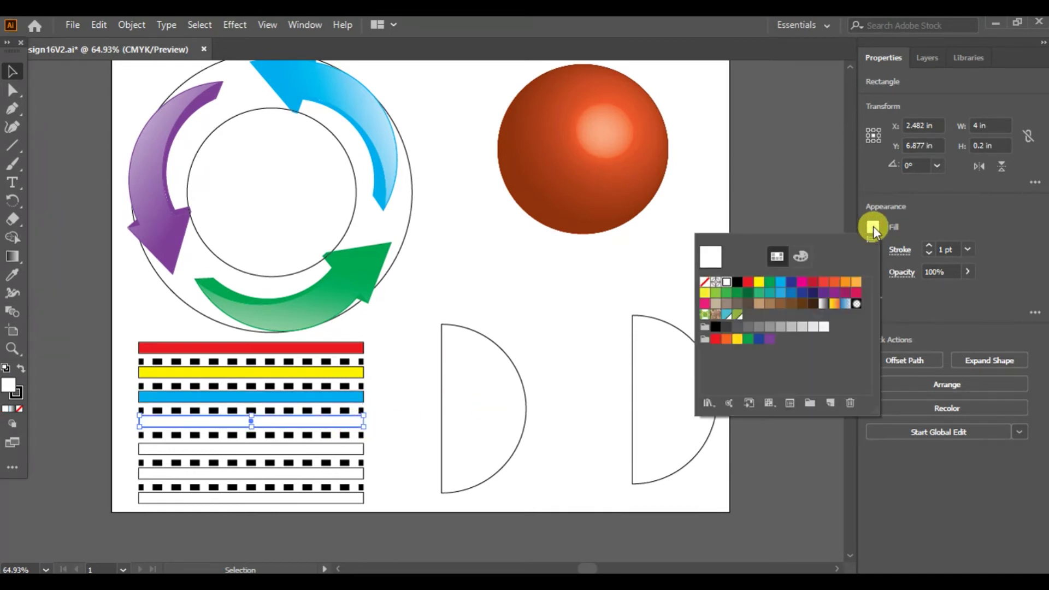
pyautogui.click(855, 293)
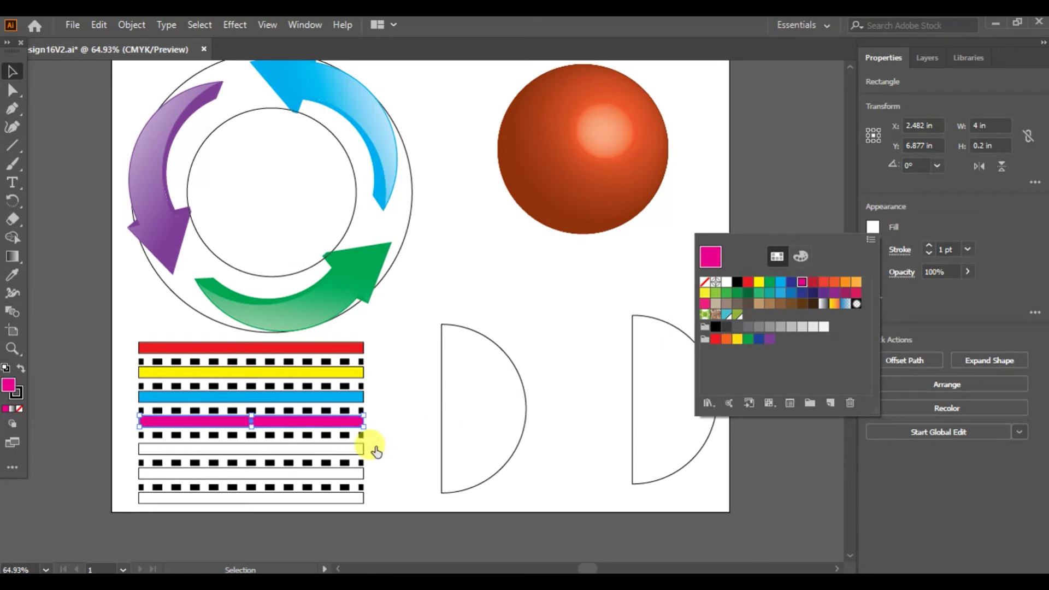
# Step: Fill the fifth rectangle of the stack with dark blue and the sixth rectangle with light green
pyautogui.click(380, 450)
pyautogui.click(362, 455)
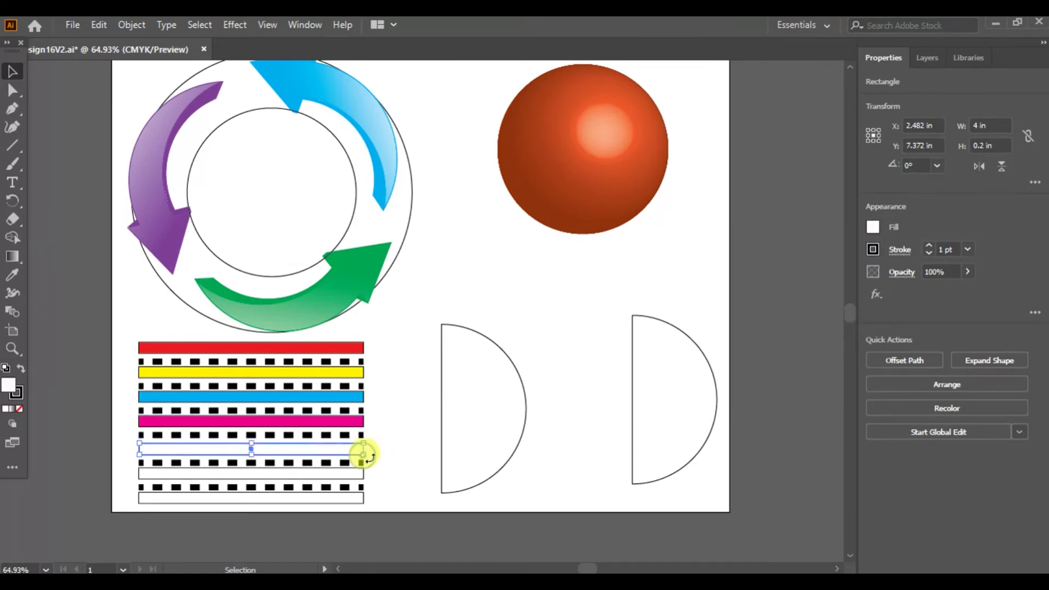
pyautogui.click(872, 227)
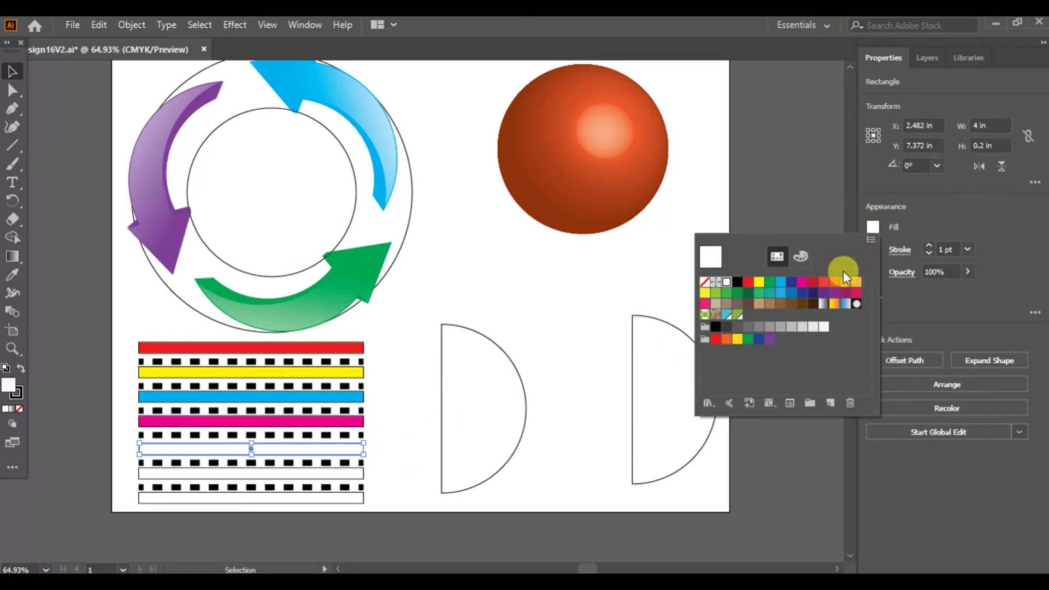
pyautogui.click(791, 283)
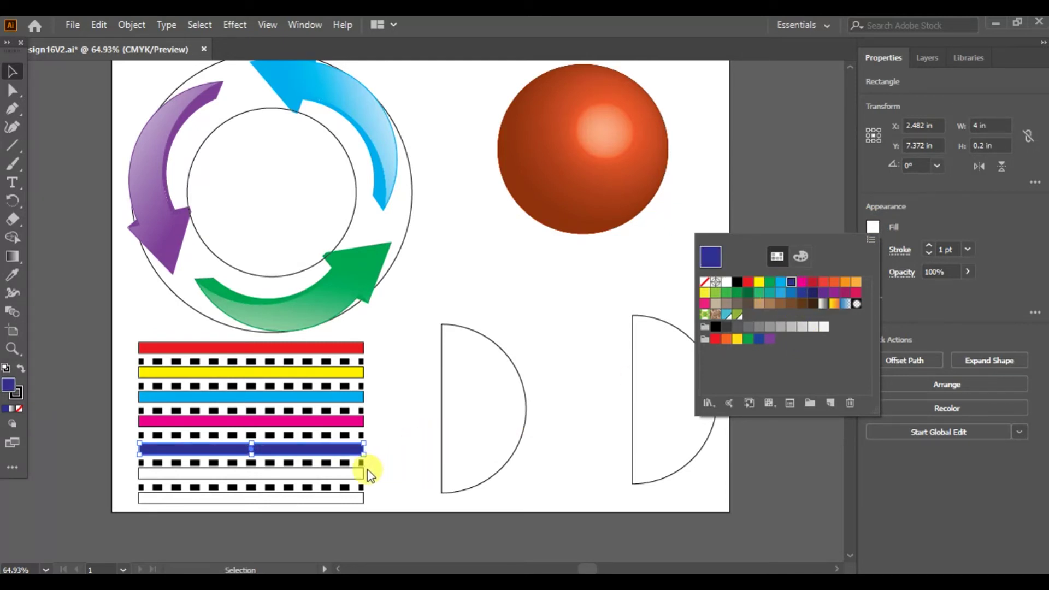
pyautogui.click(362, 476)
pyautogui.click(361, 476)
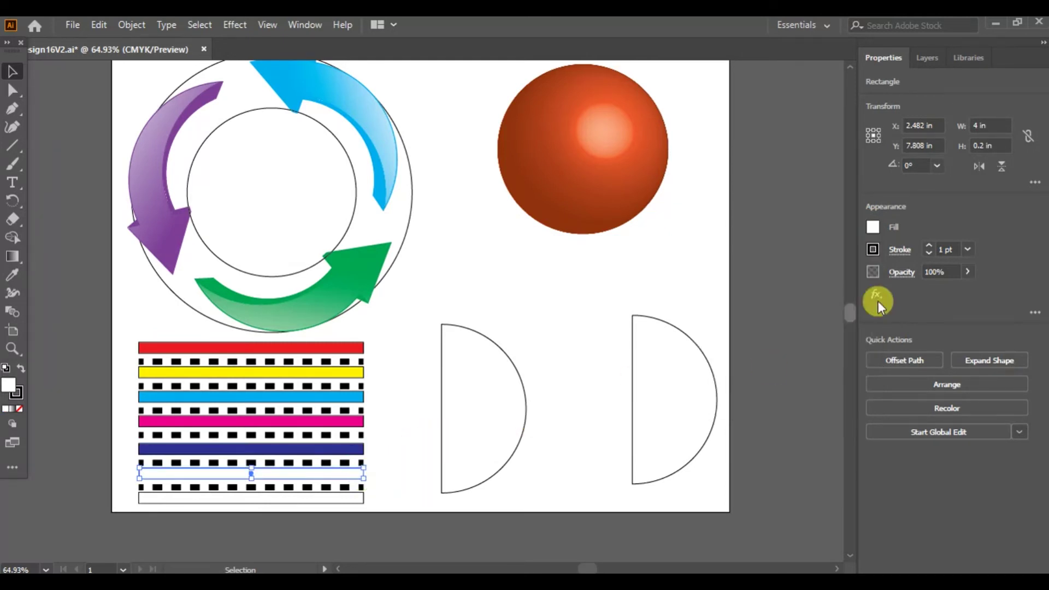
pyautogui.click(873, 226)
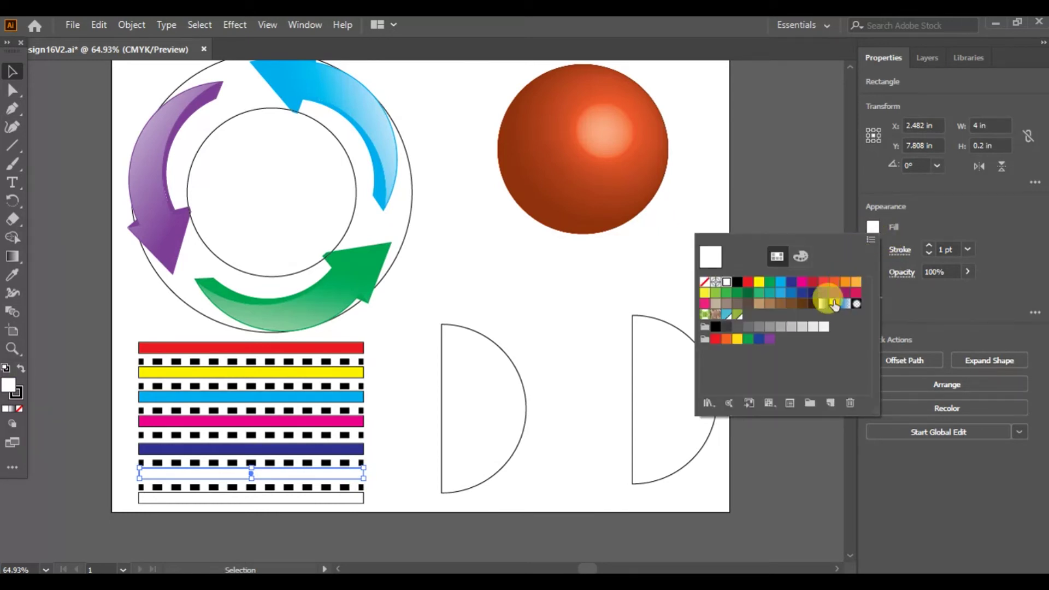
pyautogui.click(716, 292)
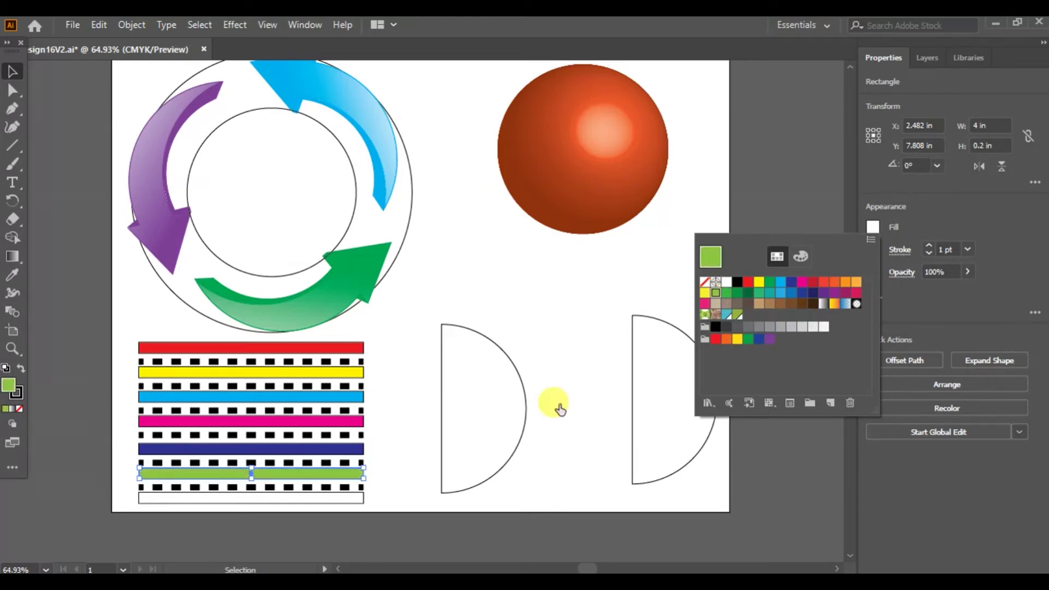
# Step: Fill the lowest rectangle of the stack with purple and clear the selection
pyautogui.click(361, 503)
pyautogui.click(360, 504)
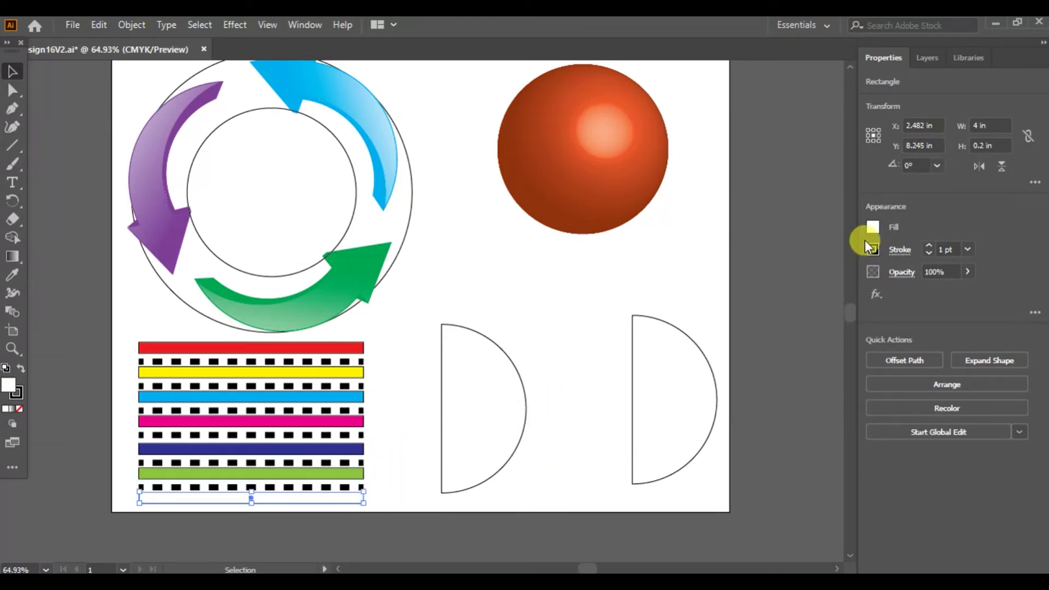
pyautogui.click(874, 226)
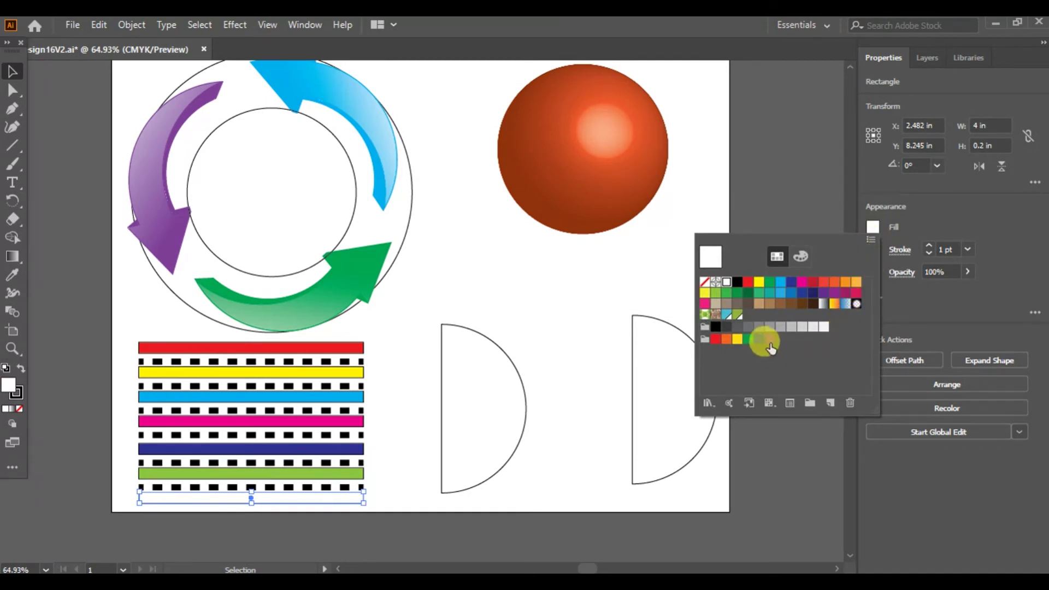
pyautogui.click(769, 340)
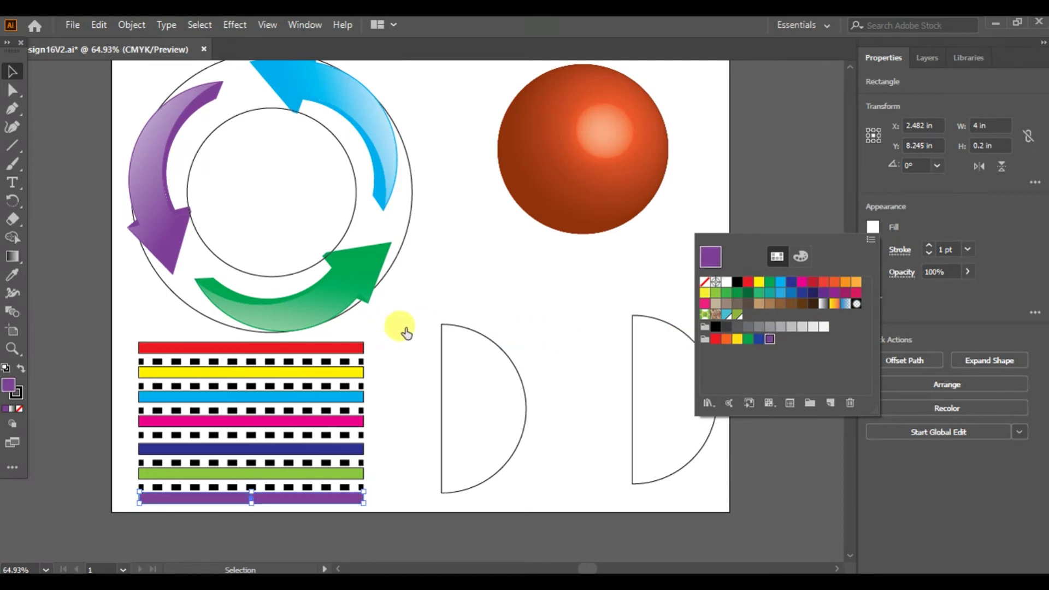
pyautogui.click(16, 70)
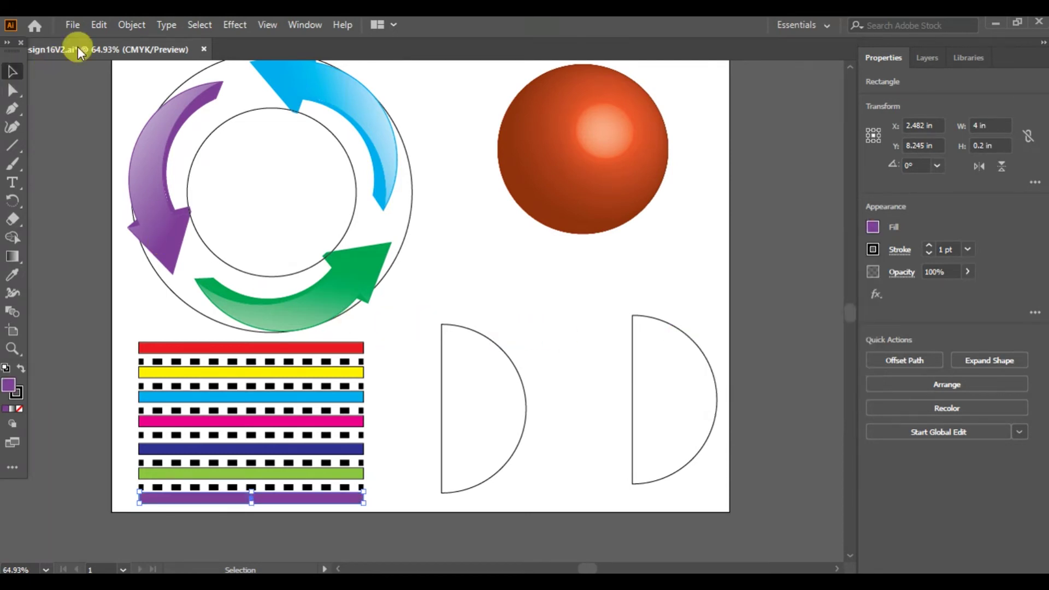
pyautogui.click(206, 25)
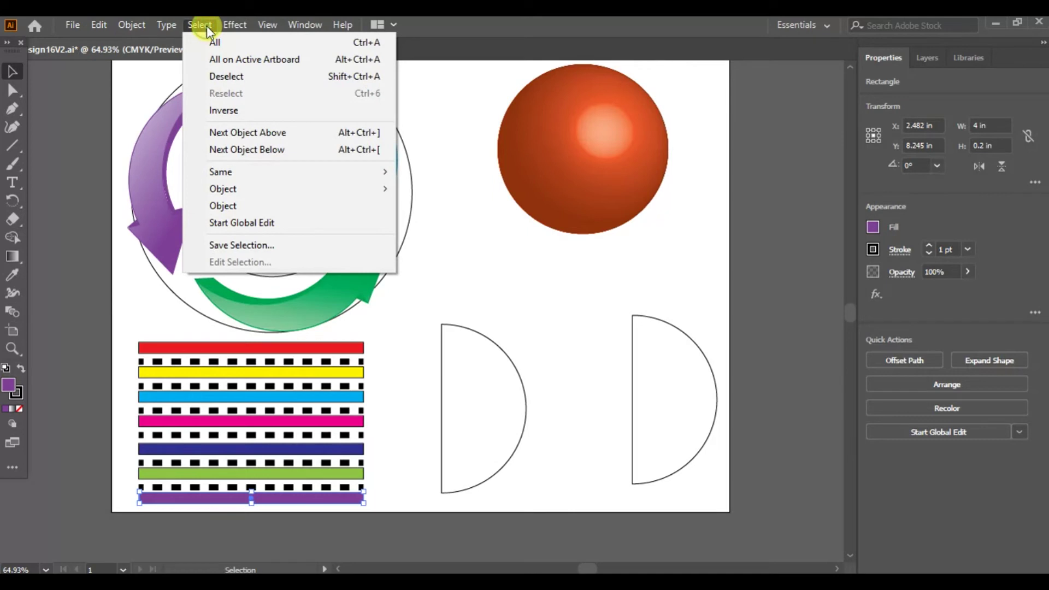
pyautogui.click(218, 75)
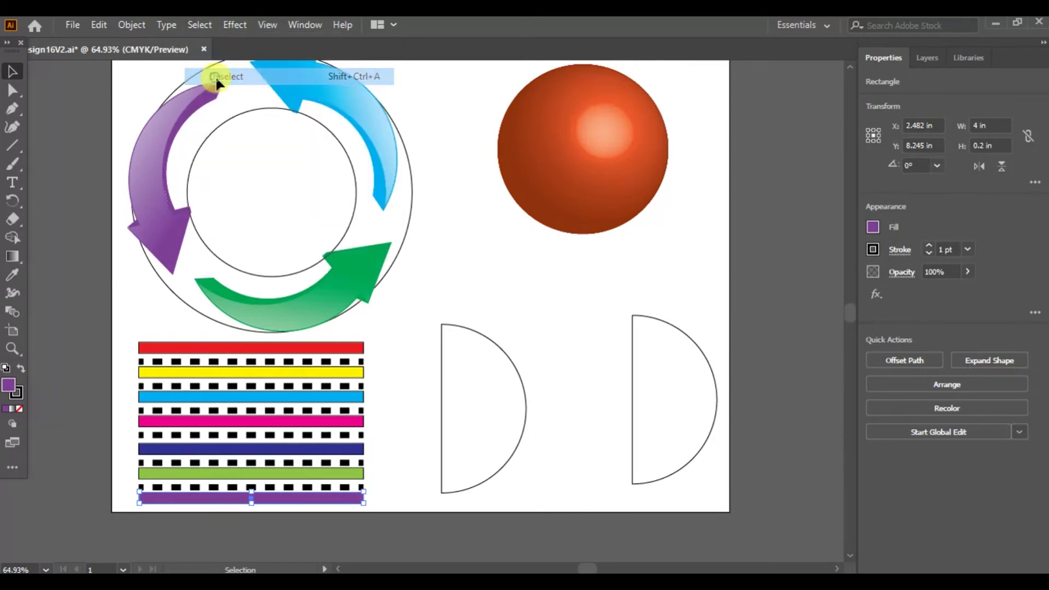
# Step: Set both the fill and the stroke of the first dashed line, below the red rectangle, to light orange
pyautogui.click(350, 361)
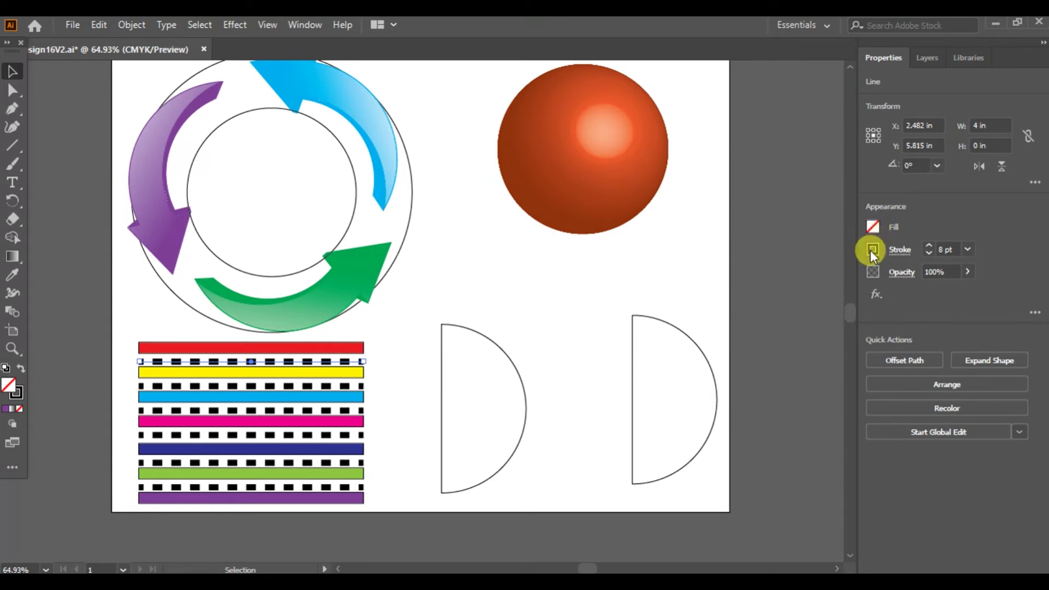
pyautogui.click(873, 228)
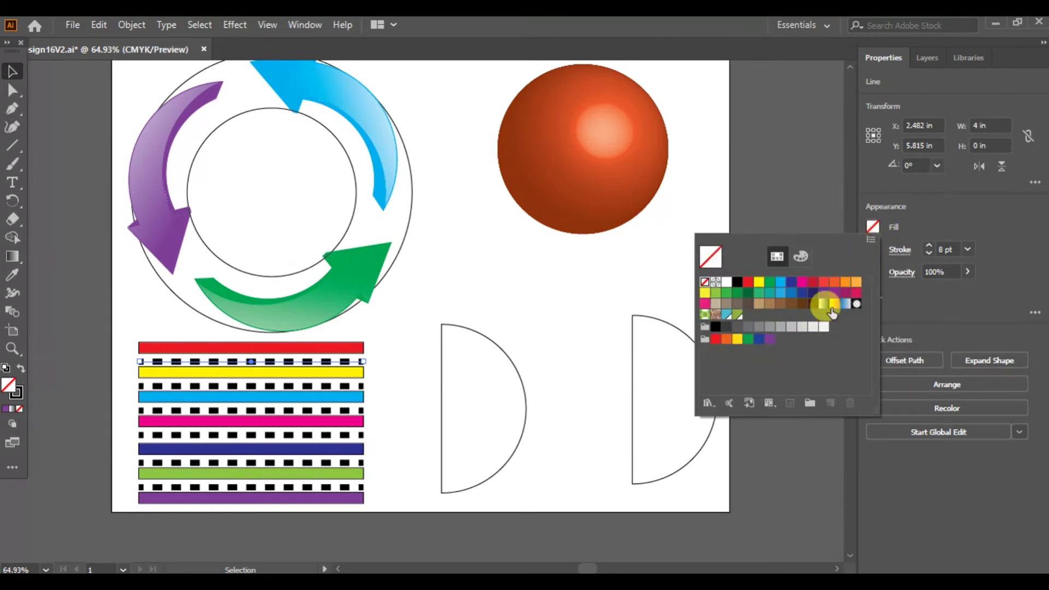
pyautogui.click(854, 282)
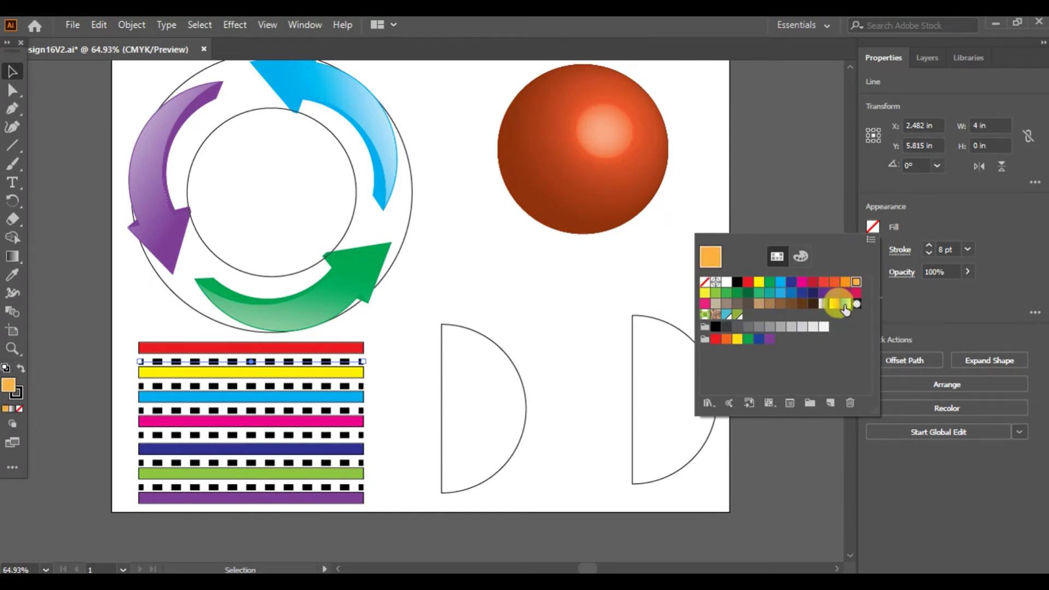
pyautogui.click(911, 229)
pyautogui.click(897, 252)
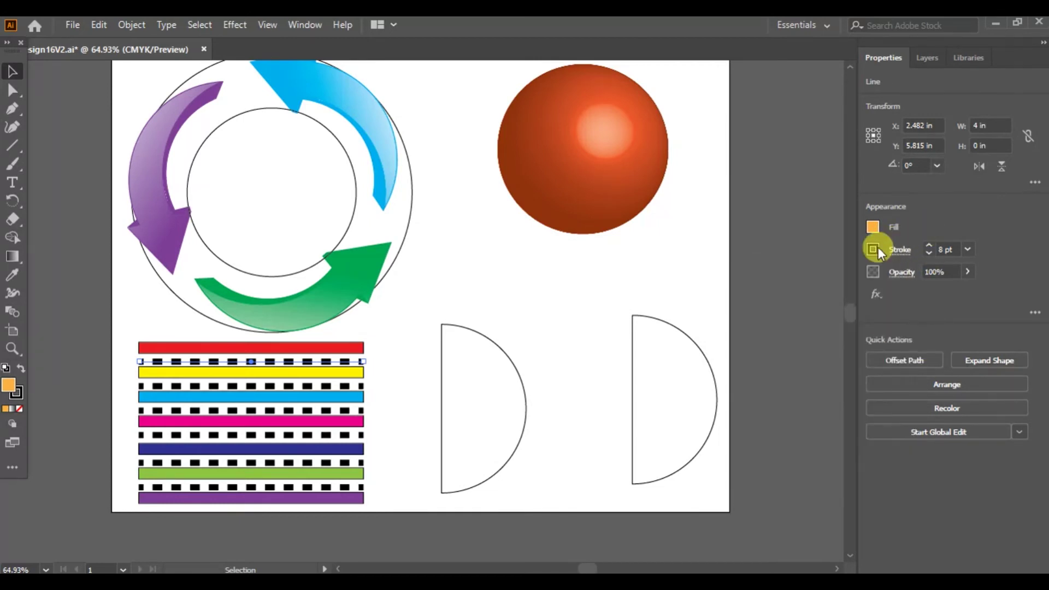
pyautogui.click(874, 250)
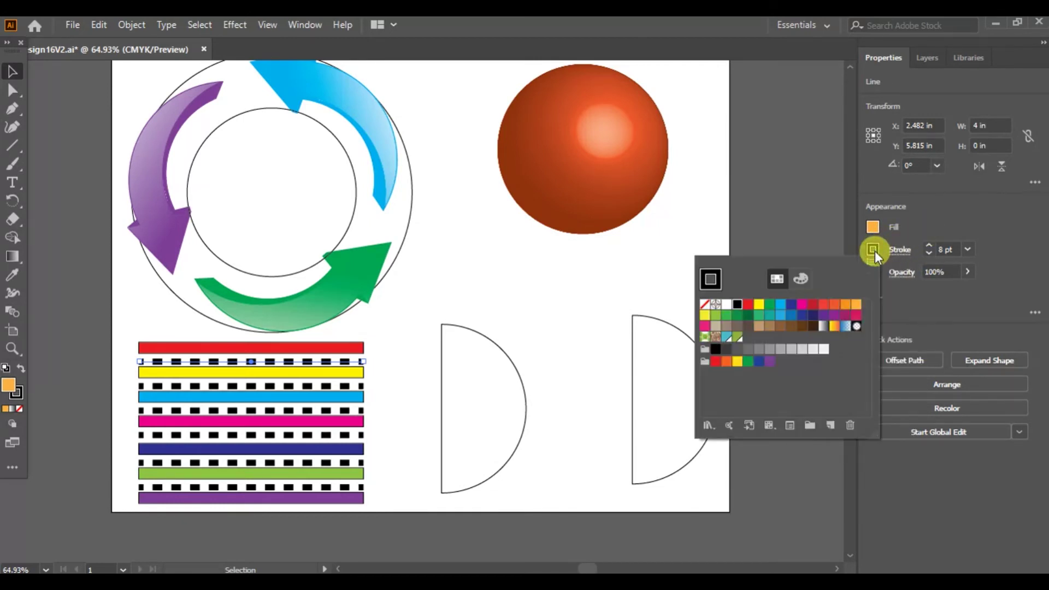
pyautogui.click(855, 305)
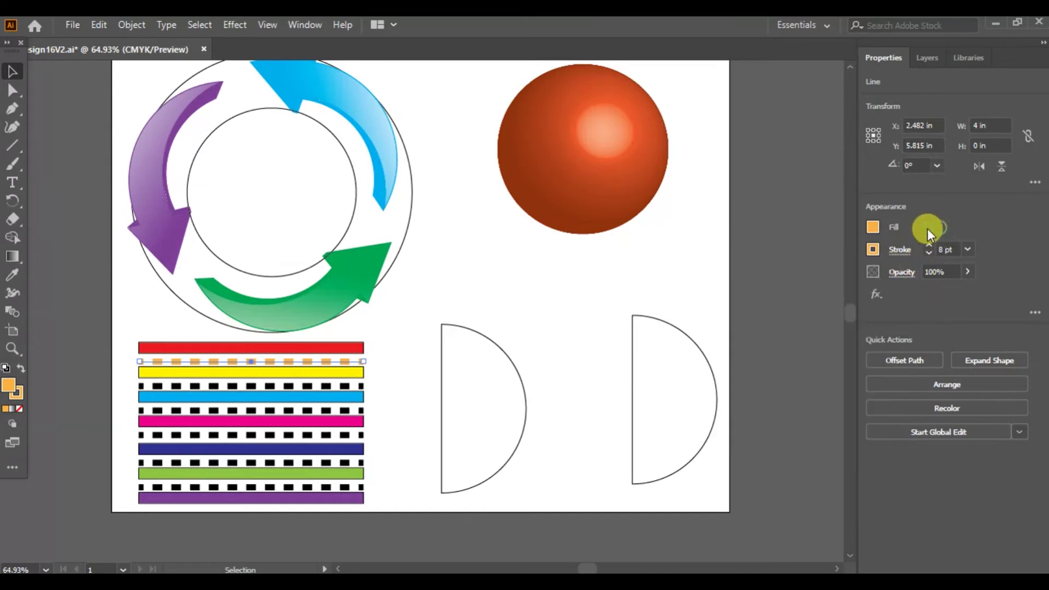
# Step: Set the stroke of the second dashed line, below the yellow rectangle, to dark blue after trying orange
pyautogui.click(343, 386)
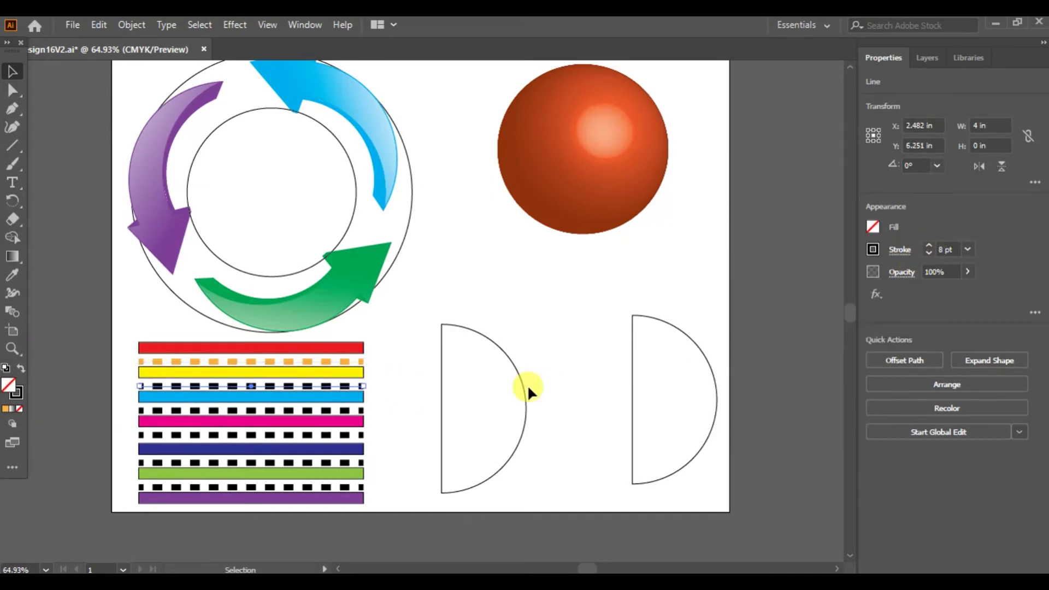
pyautogui.click(872, 250)
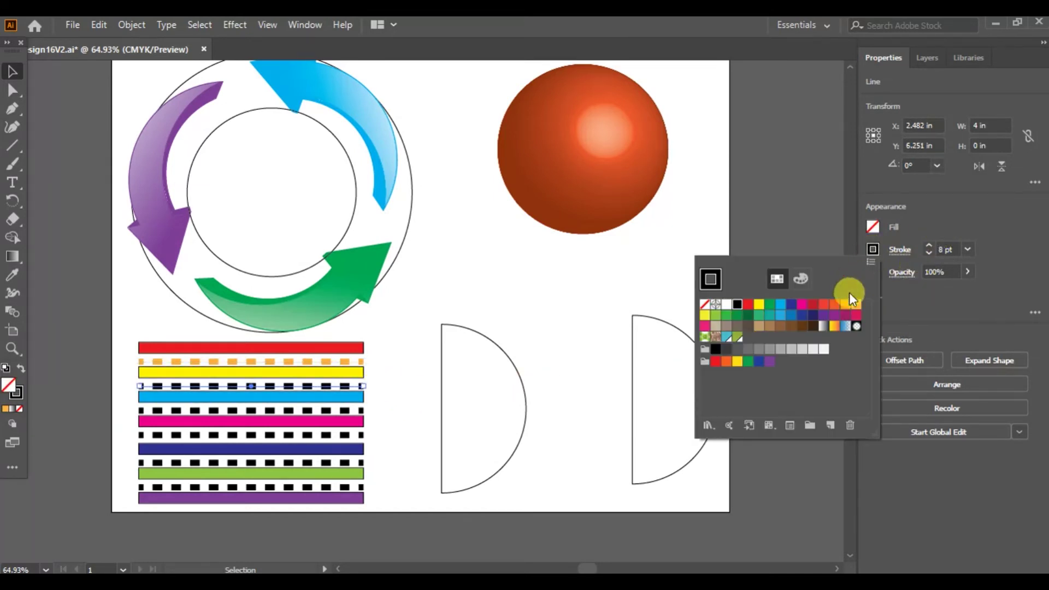
pyautogui.click(791, 305)
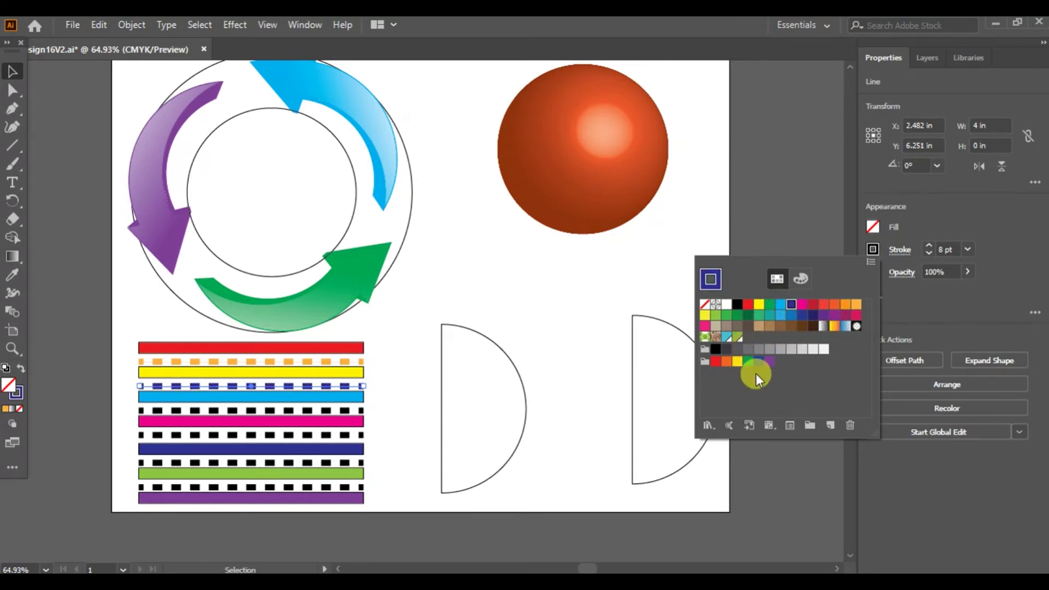
pyautogui.click(725, 362)
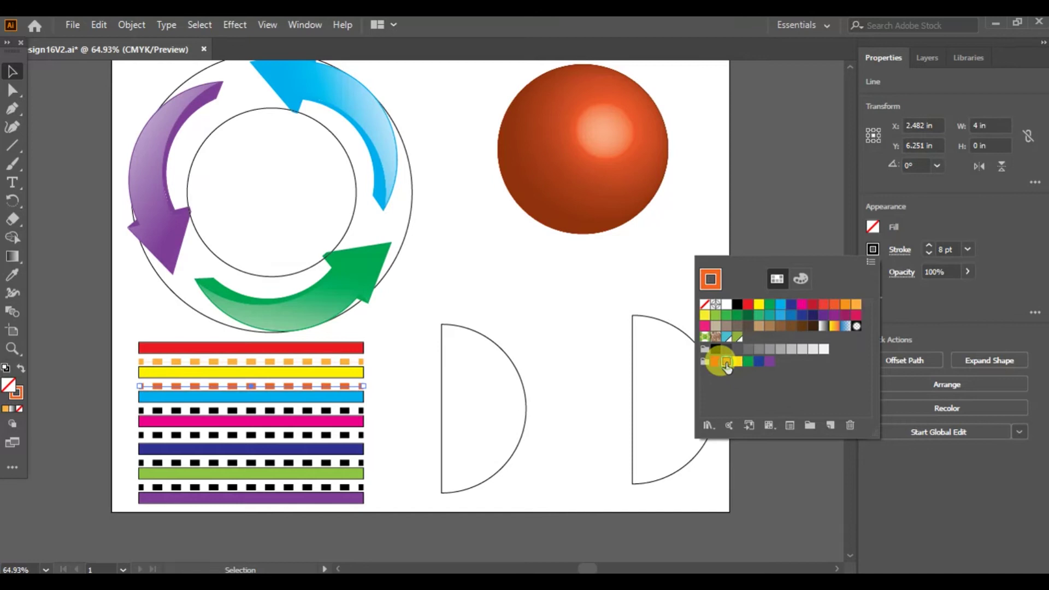
pyautogui.click(791, 304)
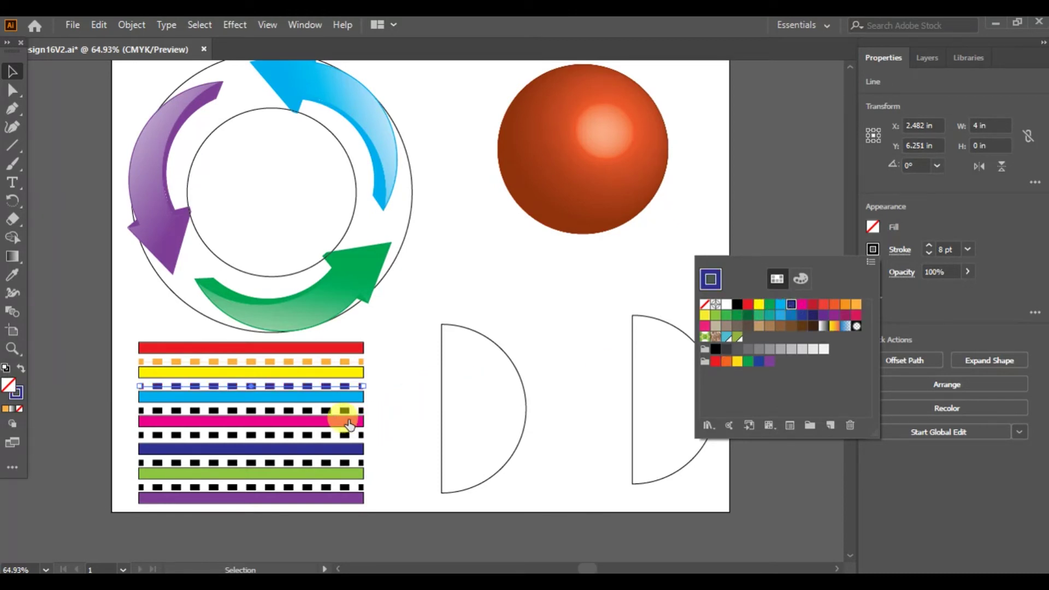
# Step: Set the stroke of the third dashed line, below the cyan rectangle, to green (C=75 M=0 Y=100 K=0)
pyautogui.click(348, 422)
pyautogui.click(344, 411)
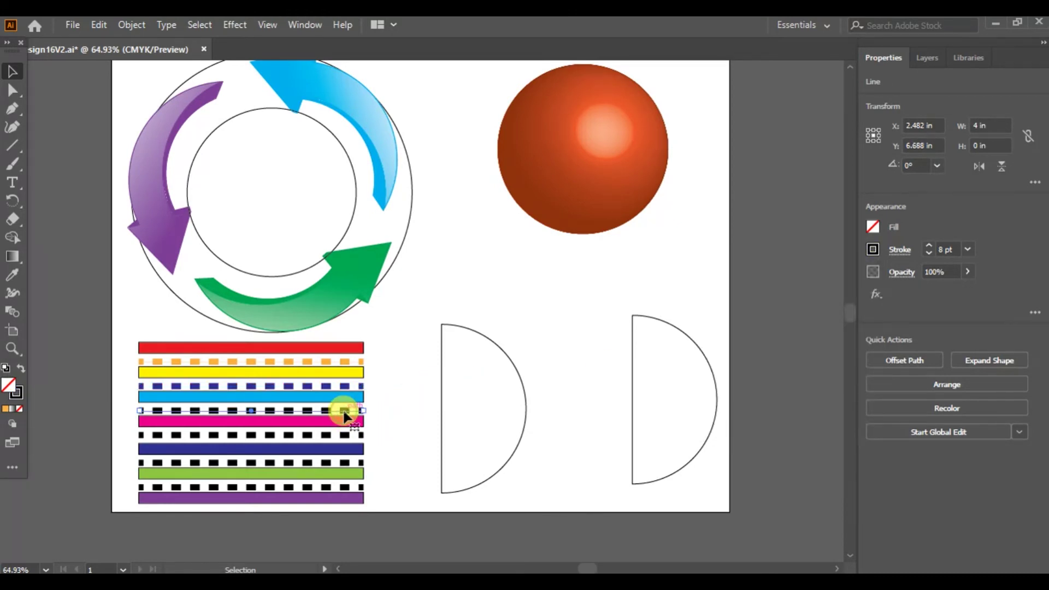
pyautogui.click(872, 232)
pyautogui.click(874, 248)
pyautogui.click(873, 250)
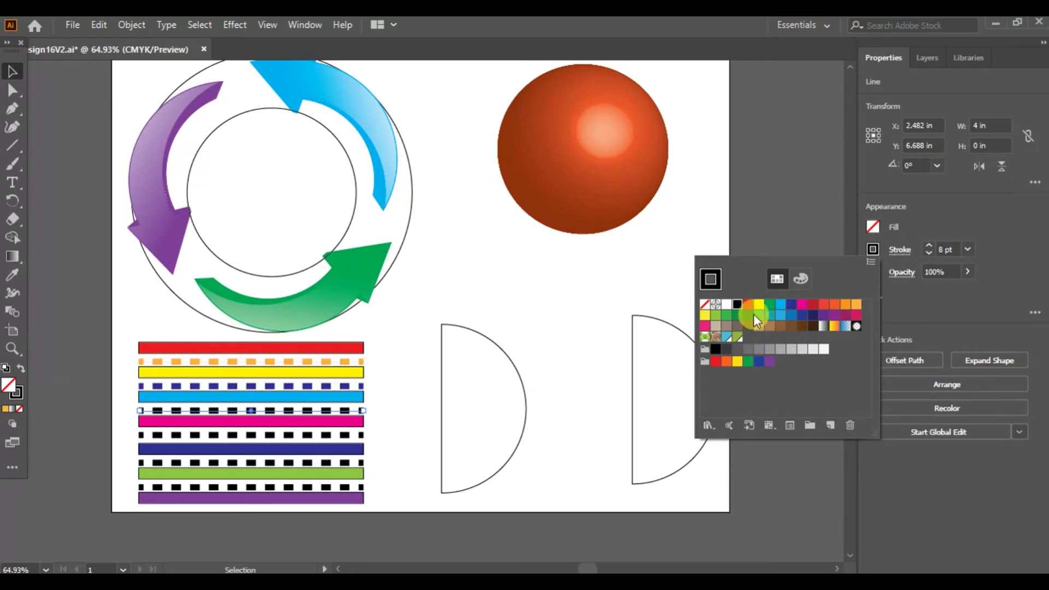
pyautogui.click(726, 315)
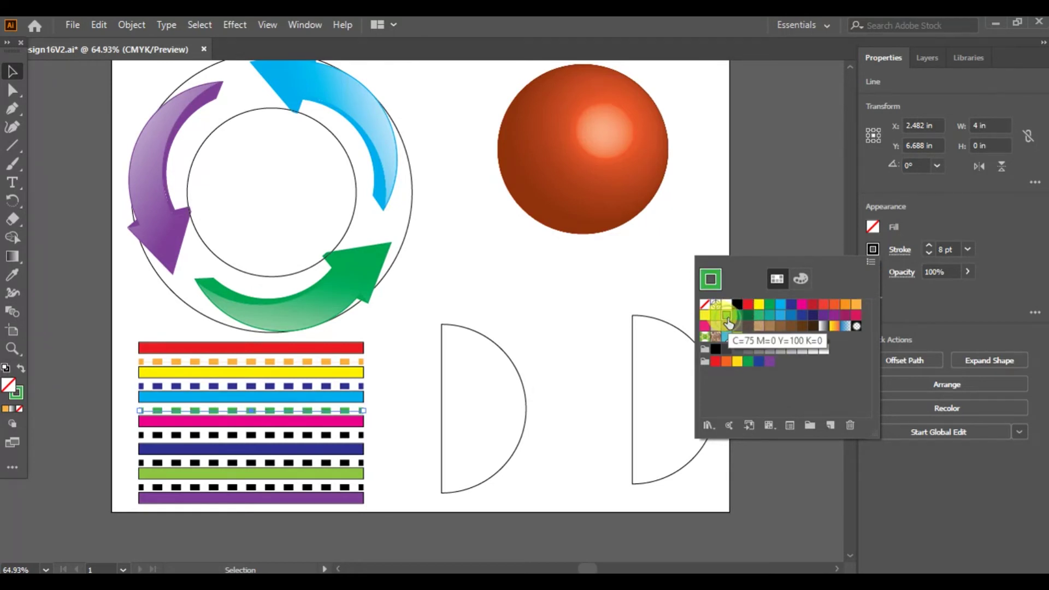
# Step: Set the stroke of the fourth dashed line, below the magenta rectangle, to medium blue and clear the selection
pyautogui.click(334, 435)
pyautogui.doubleClick(340, 435)
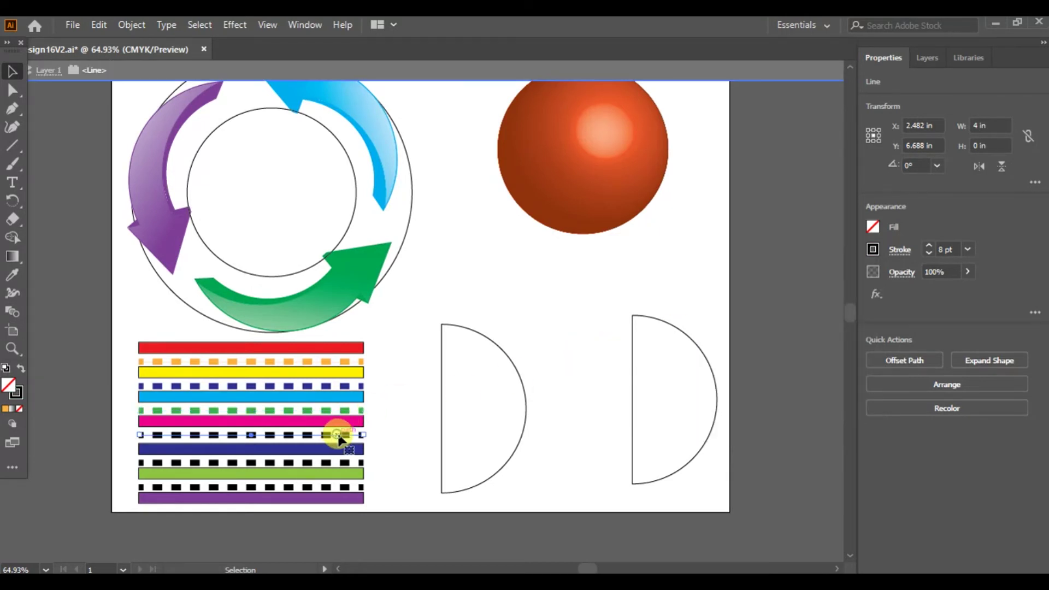
pyautogui.click(873, 251)
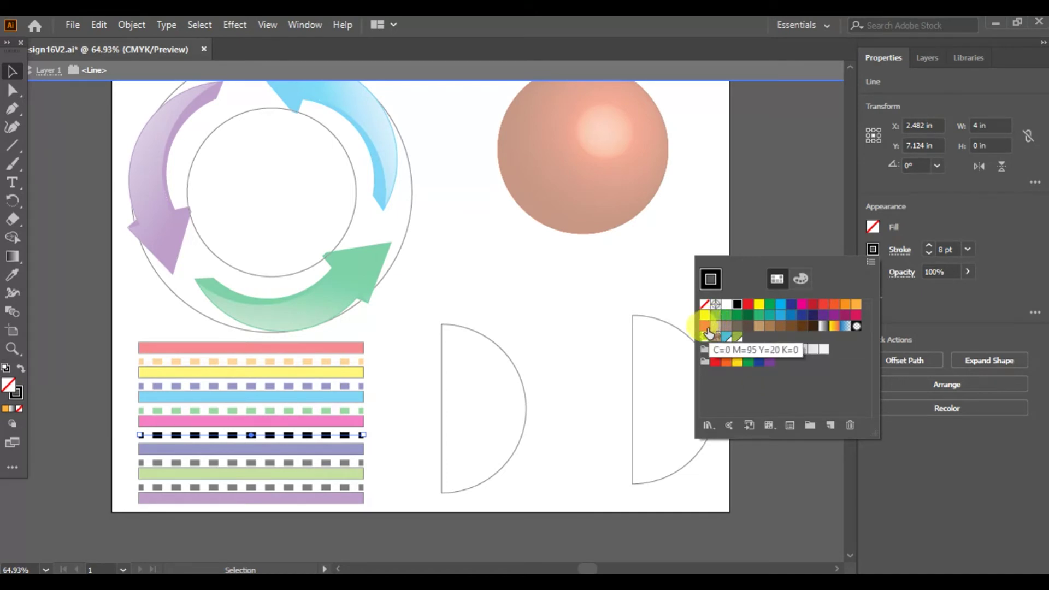
pyautogui.click(783, 317)
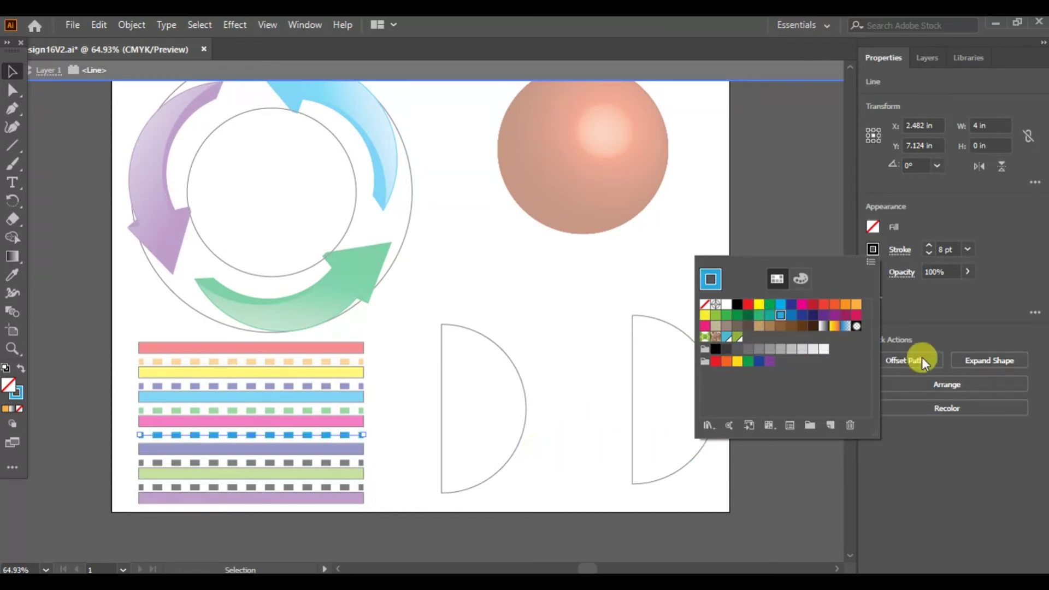
pyautogui.click(937, 309)
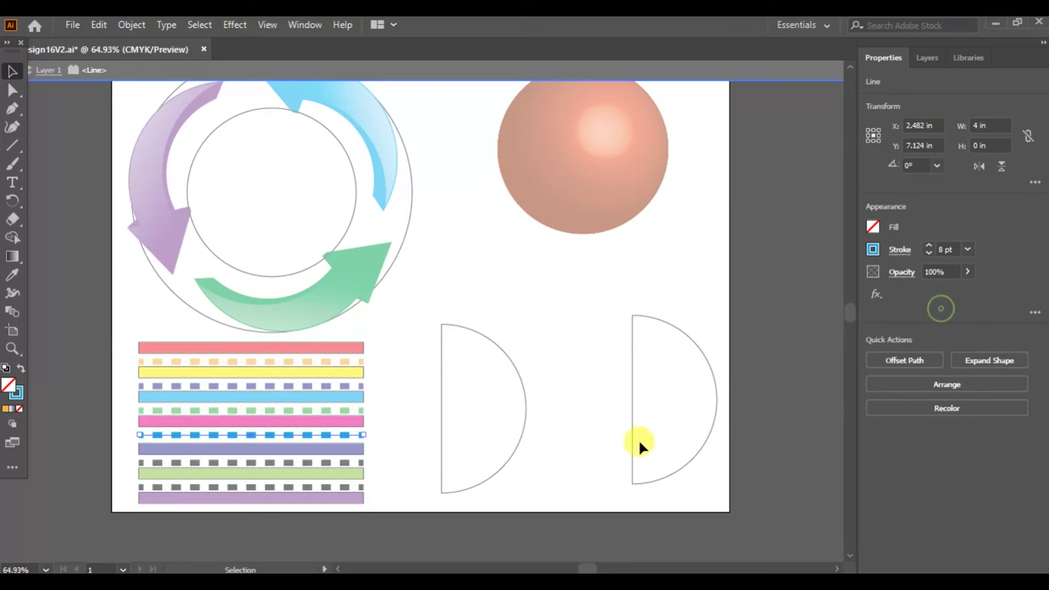
pyautogui.click(326, 458)
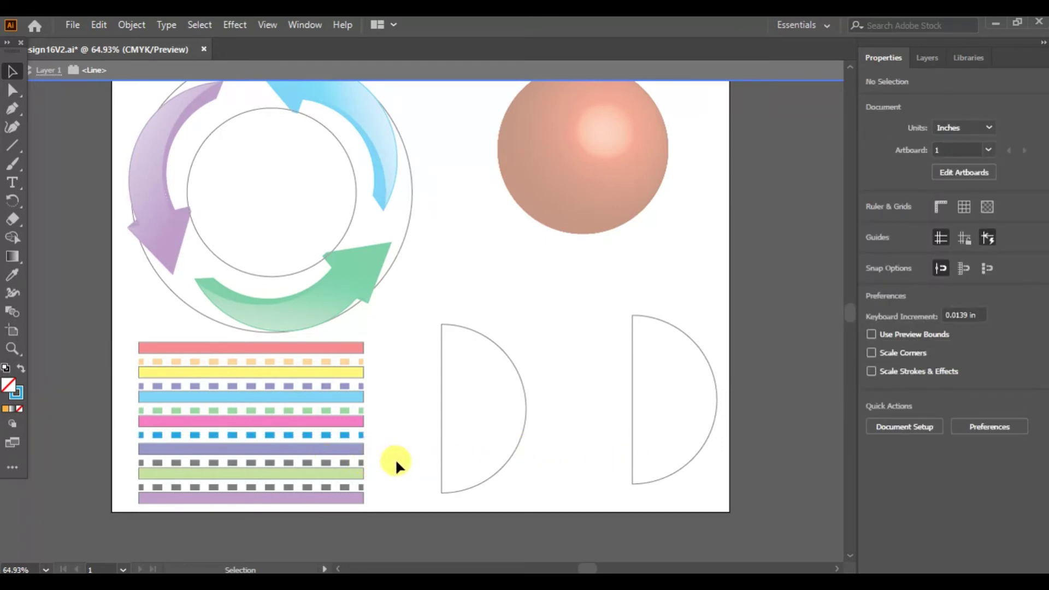
# Step: Set the stroke of the fifth dashed line, below the dark blue rectangle, to magenta
pyautogui.click(355, 461)
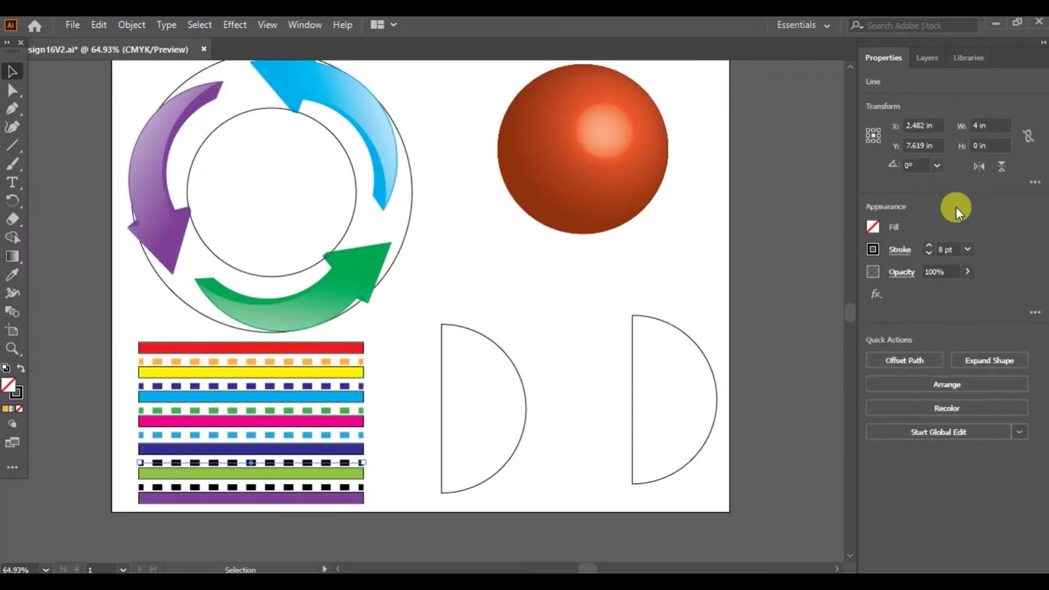
pyautogui.click(873, 251)
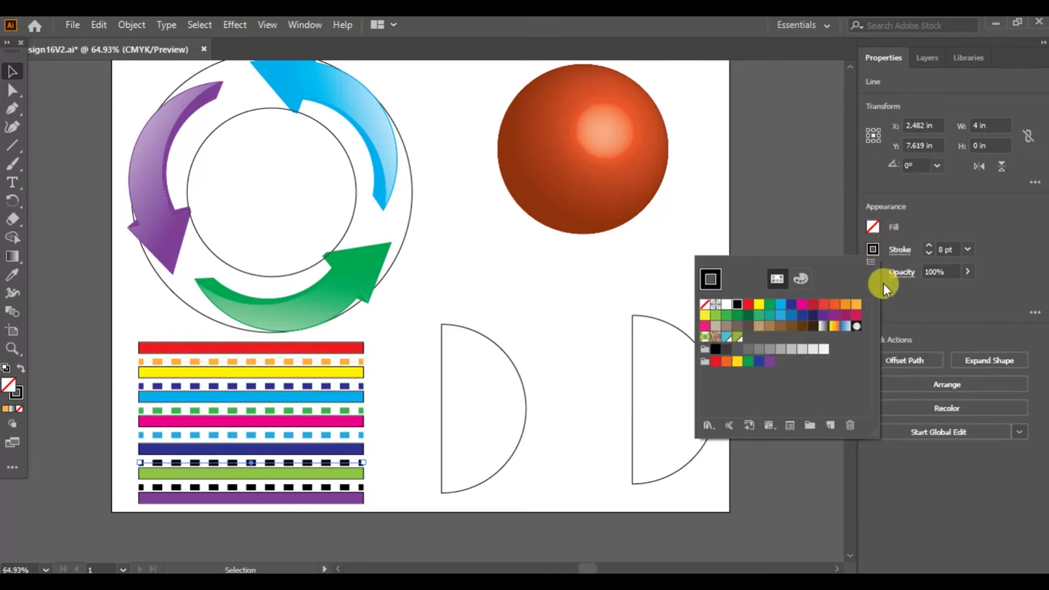
pyautogui.click(802, 304)
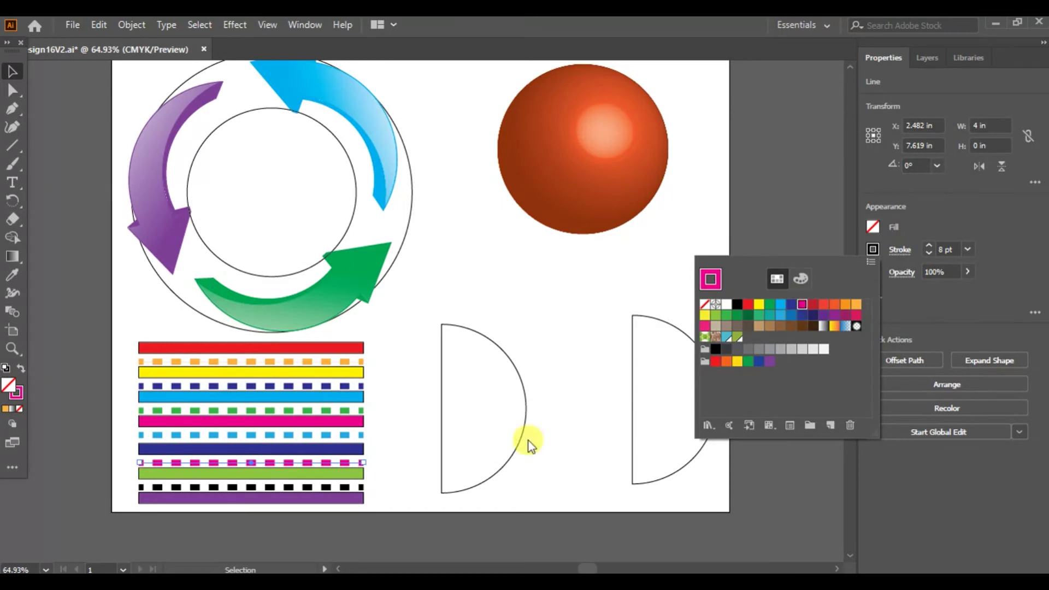
pyautogui.click(13, 73)
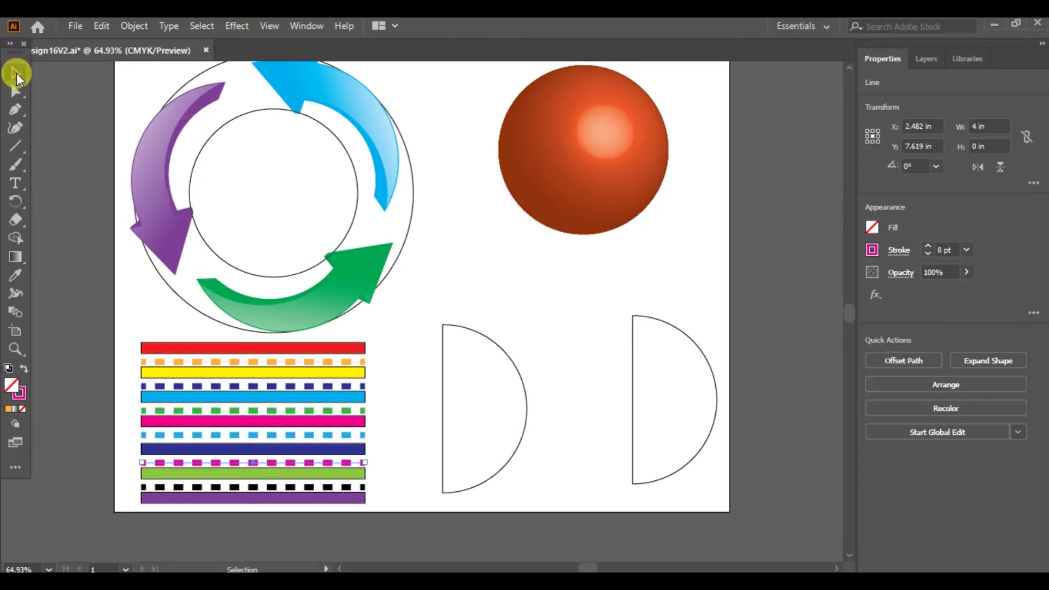
# Step: Set the stroke of the sixth dashed line, below the light green rectangle, to yellow
pyautogui.click(326, 487)
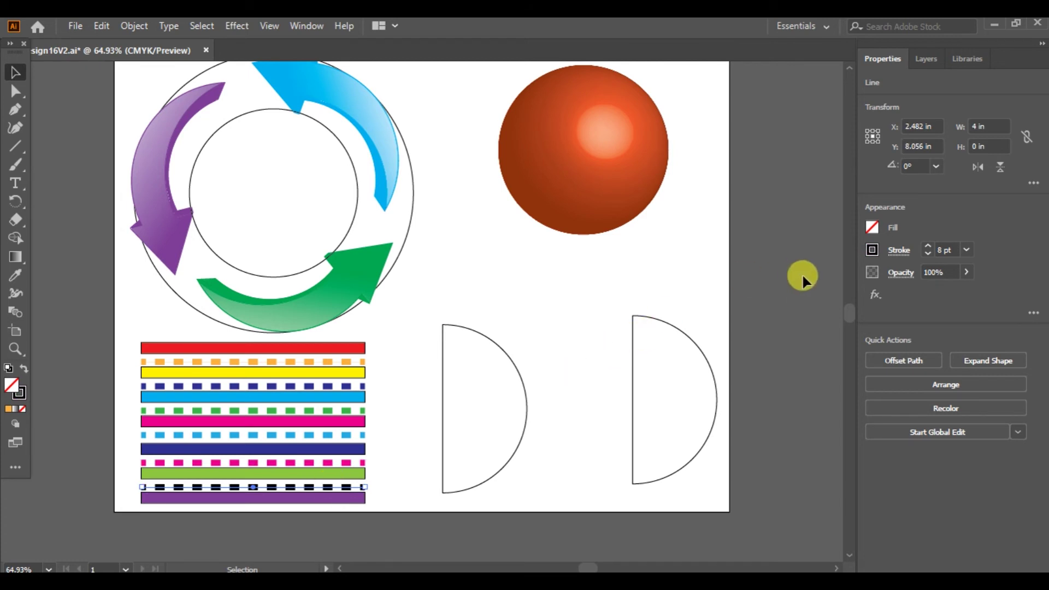
pyautogui.click(872, 250)
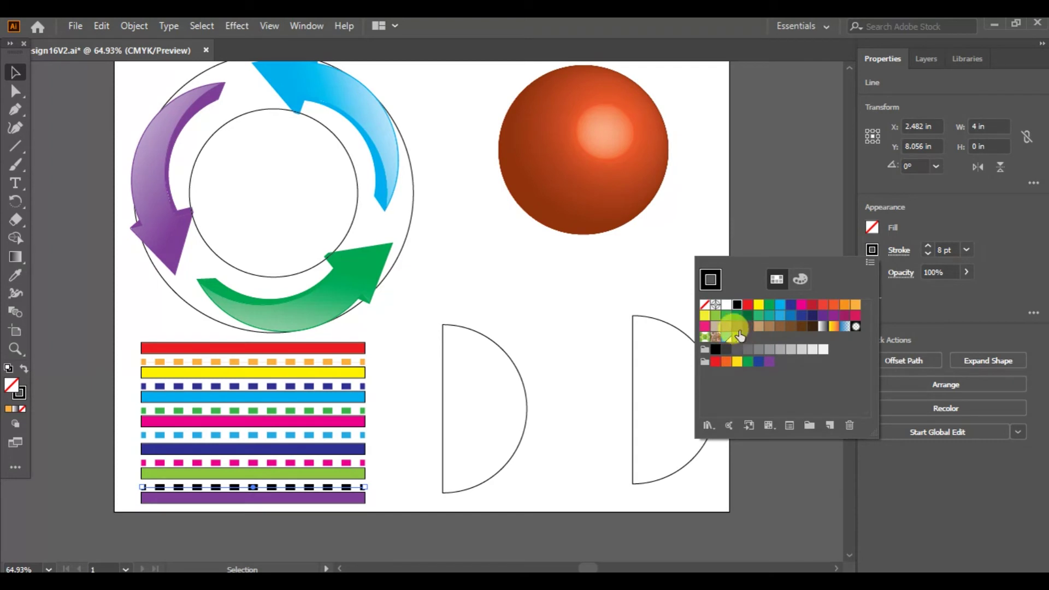
pyautogui.click(759, 304)
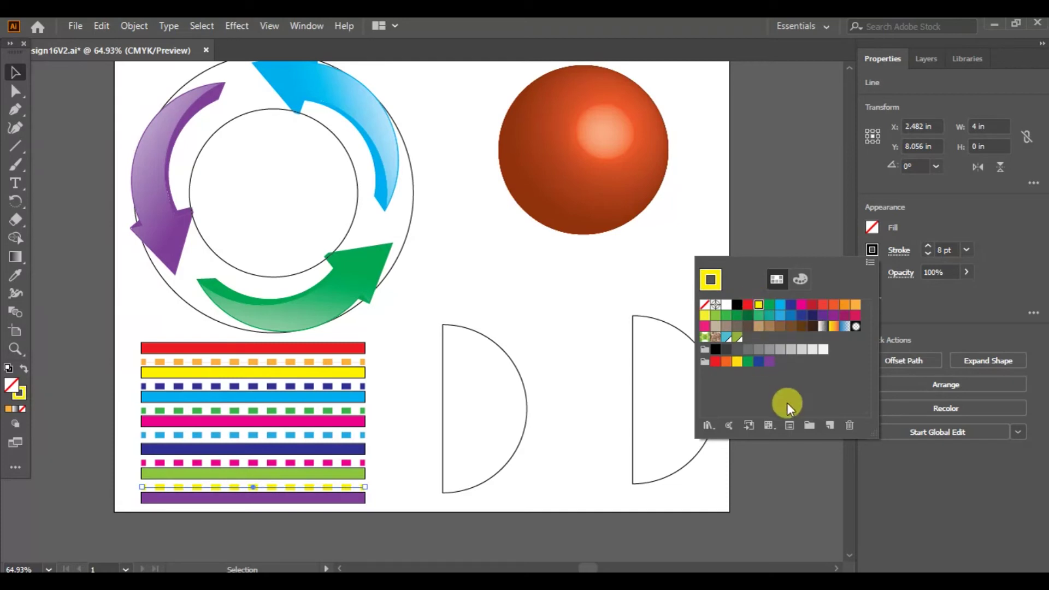
pyautogui.click(903, 310)
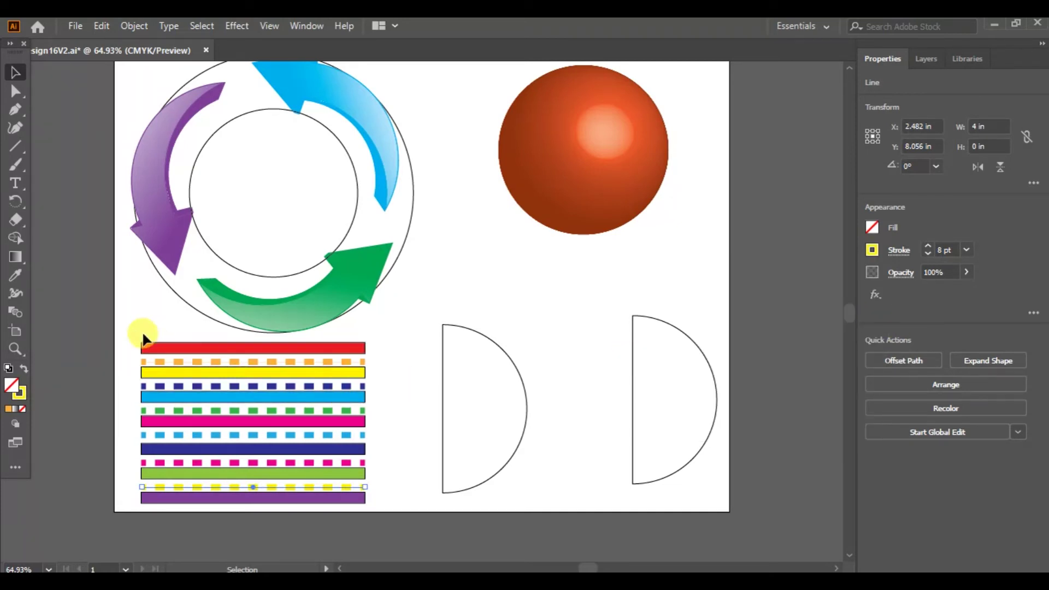
# Step: Group the whole stack of coloured rectangles and dashed lines, and bring up the document's symbols
pyautogui.moveTo(128, 329); pyautogui.dragTo(189, 507)
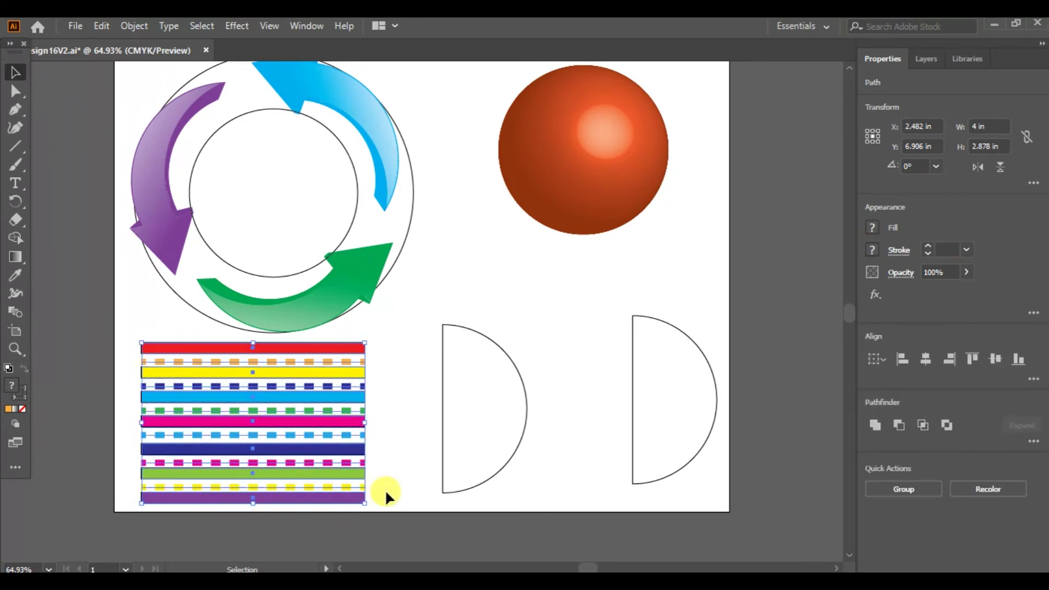
pyautogui.click(894, 489)
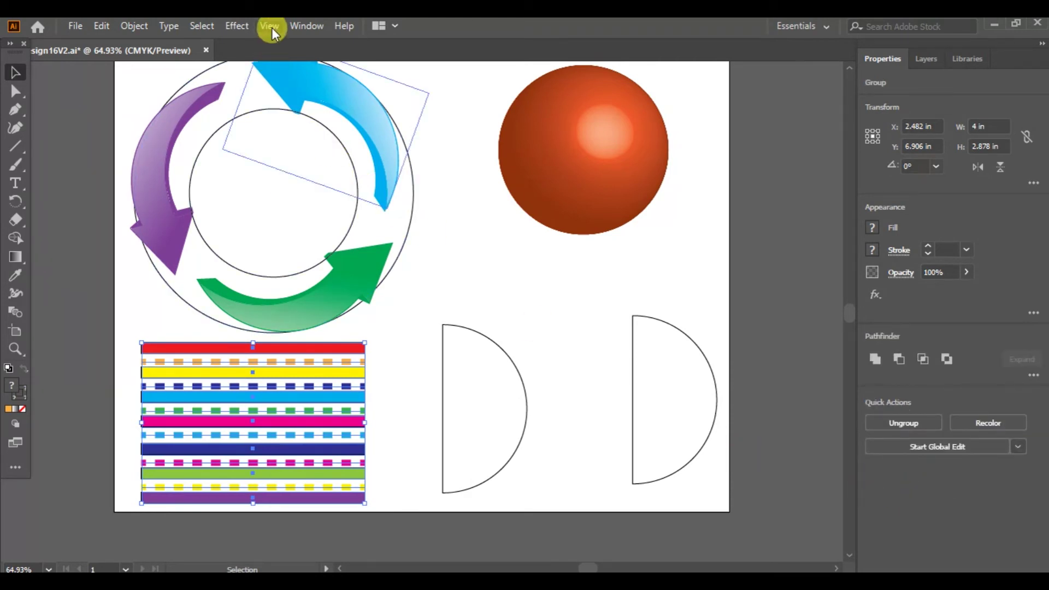
pyautogui.click(302, 26)
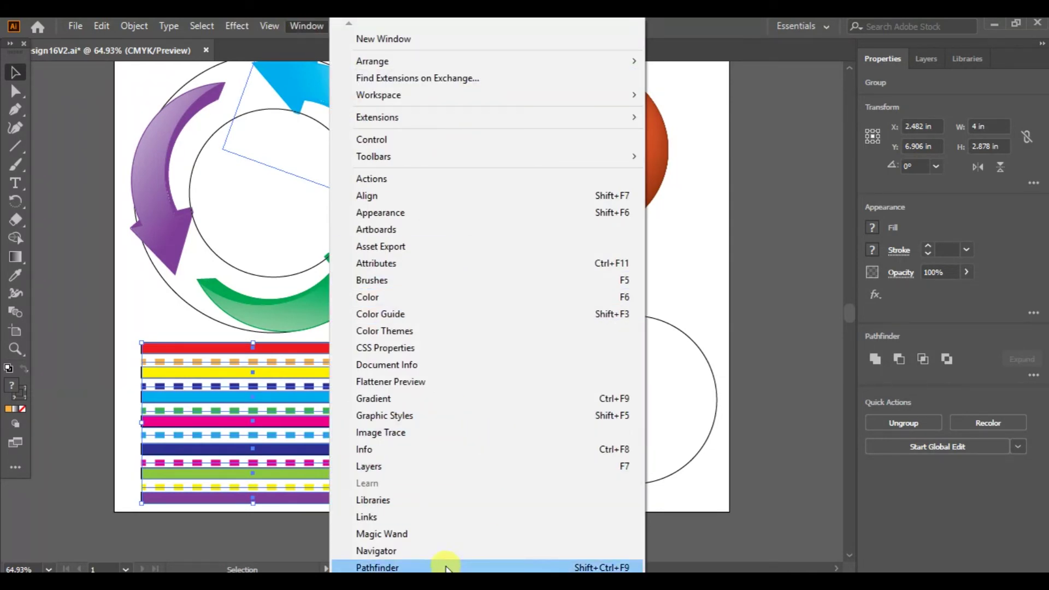
pyautogui.scroll(-7, 486, 301)
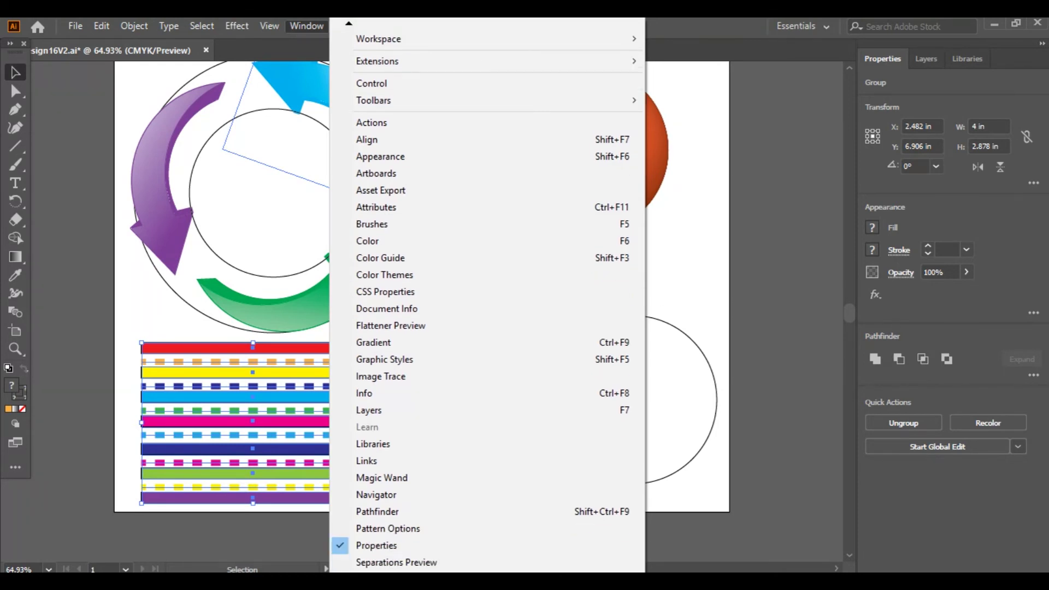
pyautogui.scroll(-2, 381, 553)
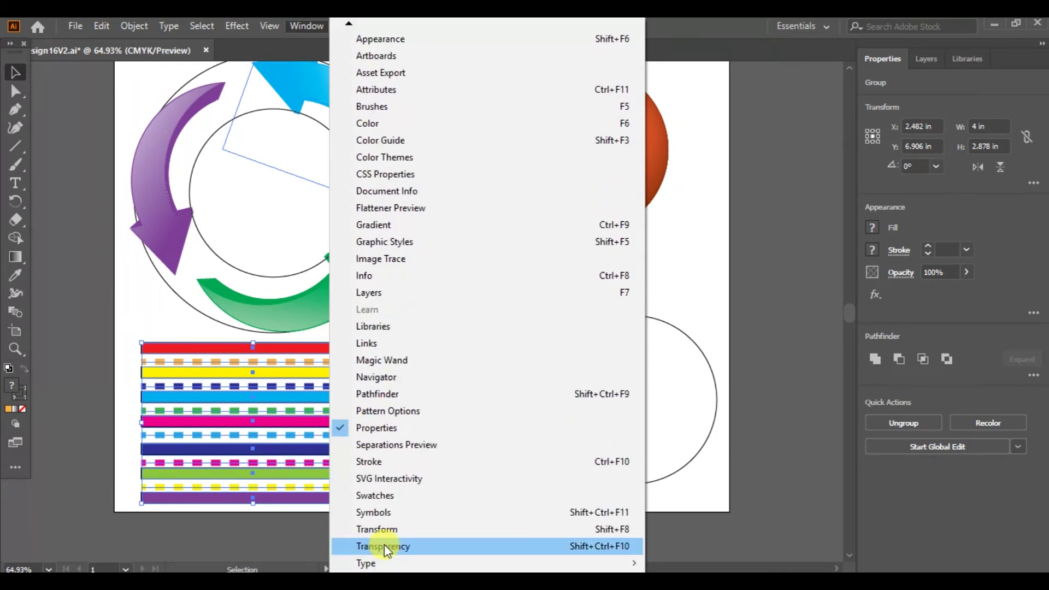
pyautogui.click(386, 515)
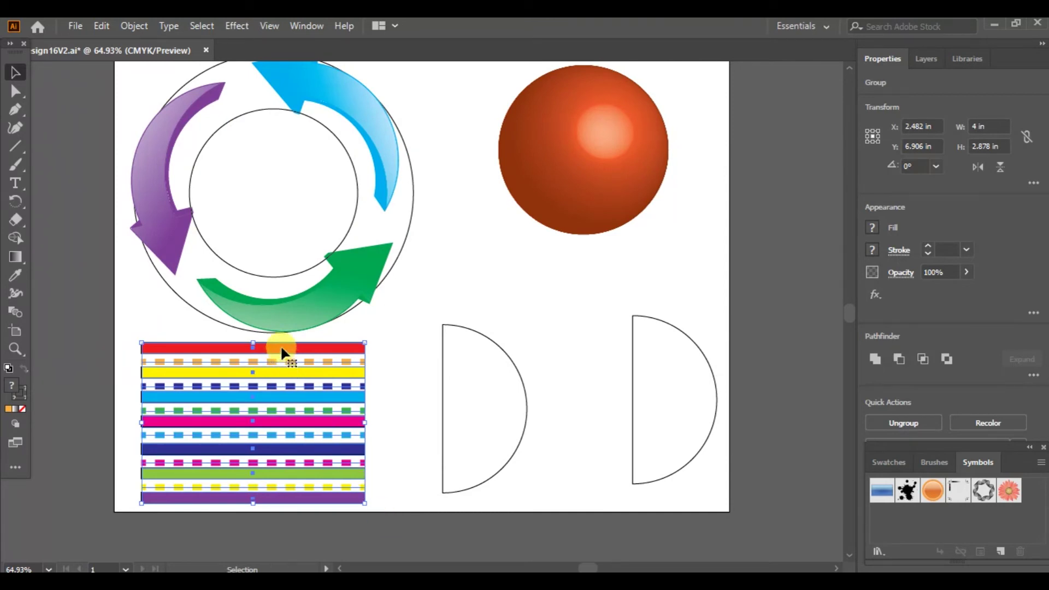
# Step: Save the grouped stack as a dynamic symbol named Rainbow Color with export type Graphic, and deselect it
pyautogui.moveTo(281, 345); pyautogui.dragTo(966, 531)
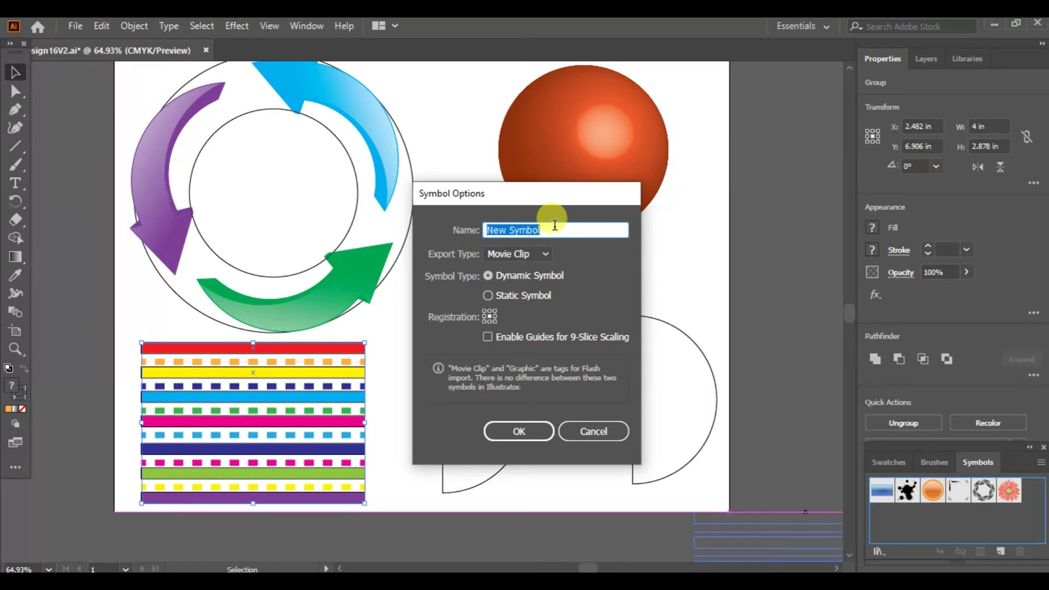
pyautogui.write('E')
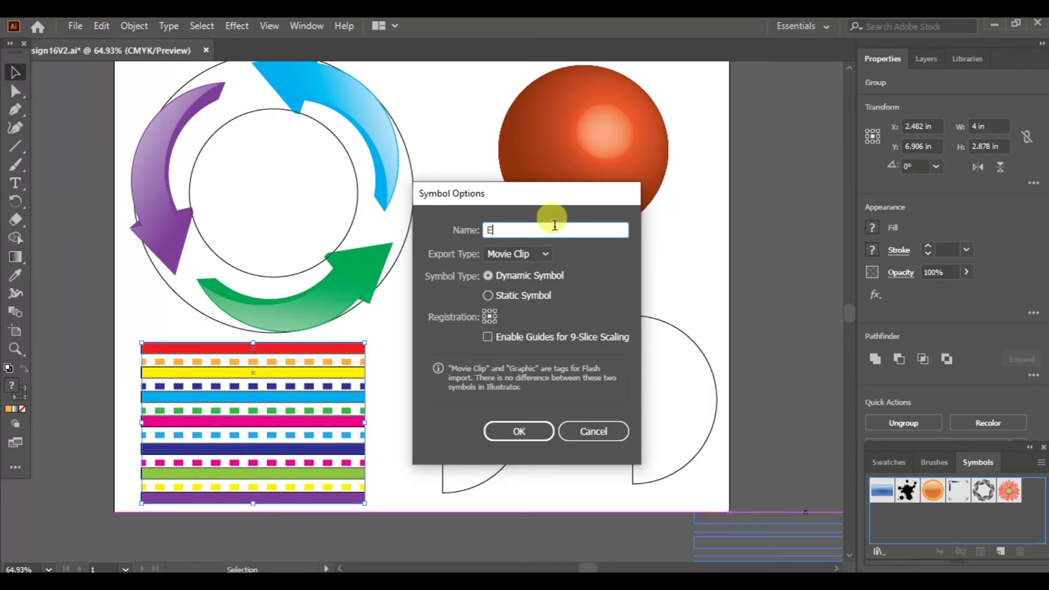
pyautogui.write('Rainbow Color')
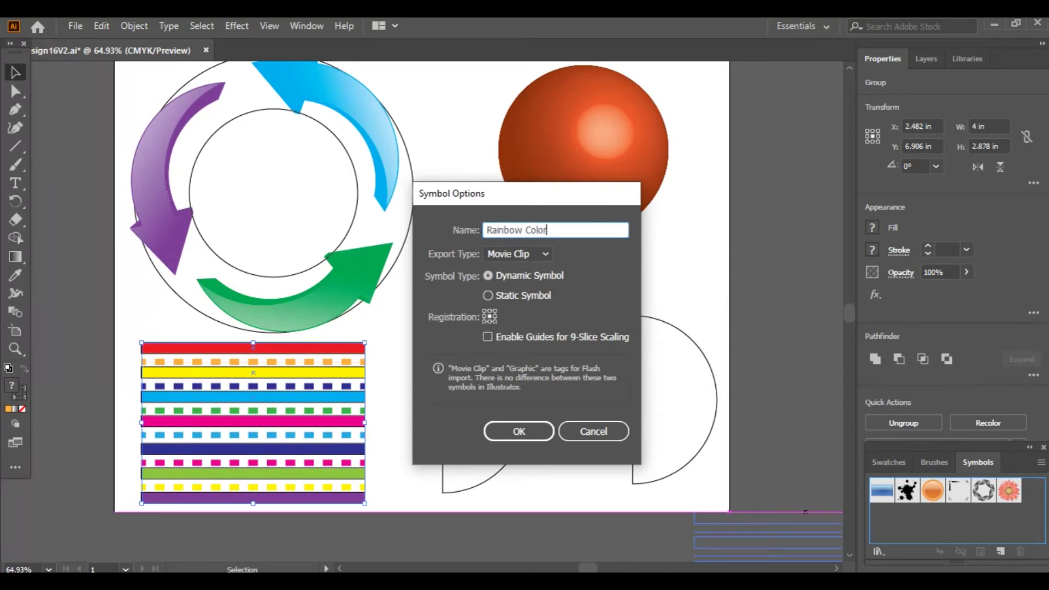
pyautogui.click(546, 254)
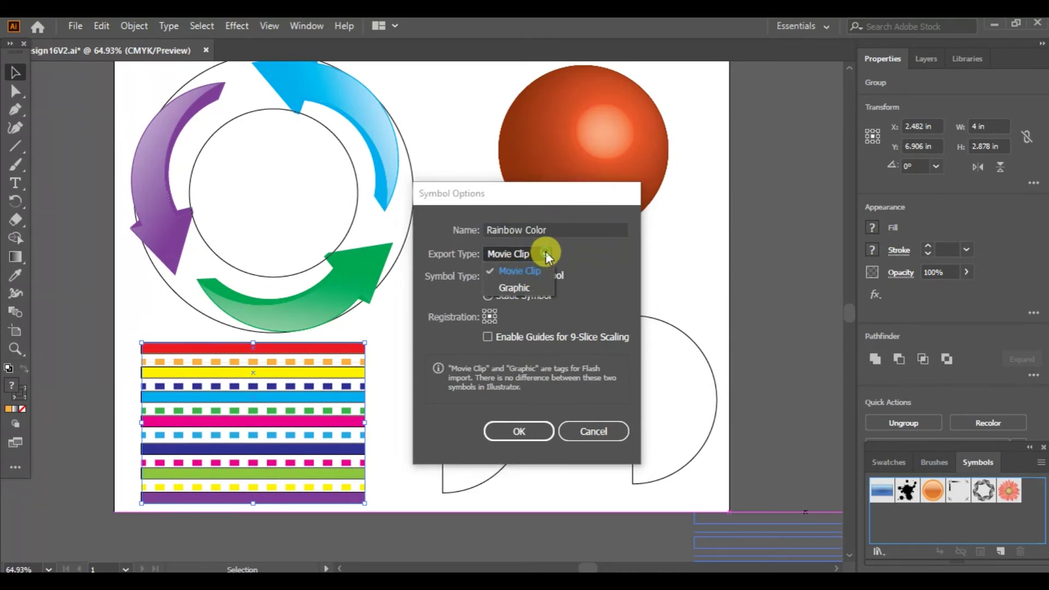
pyautogui.click(513, 287)
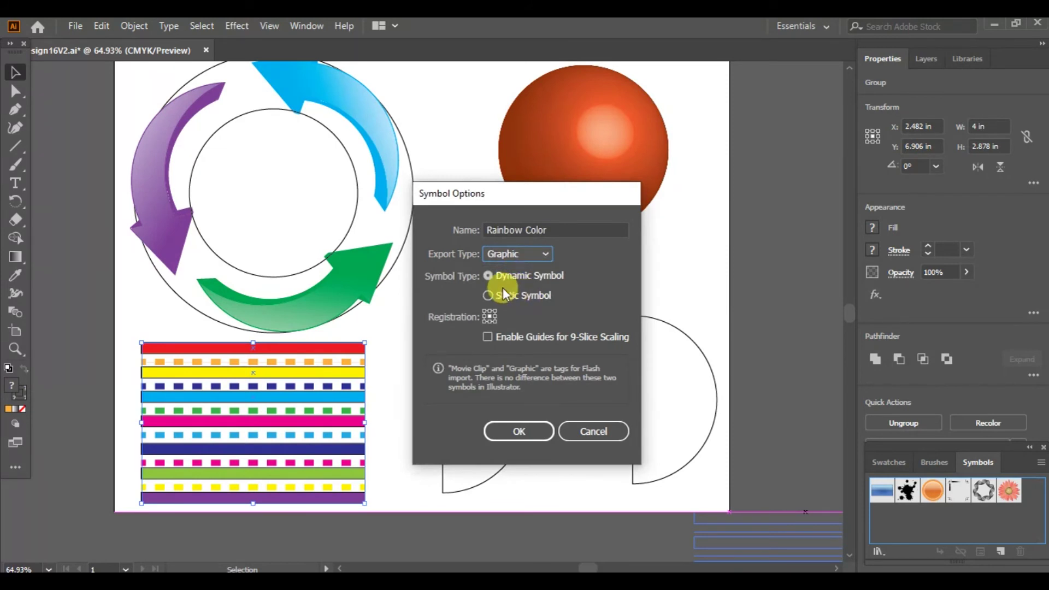
pyautogui.click(520, 430)
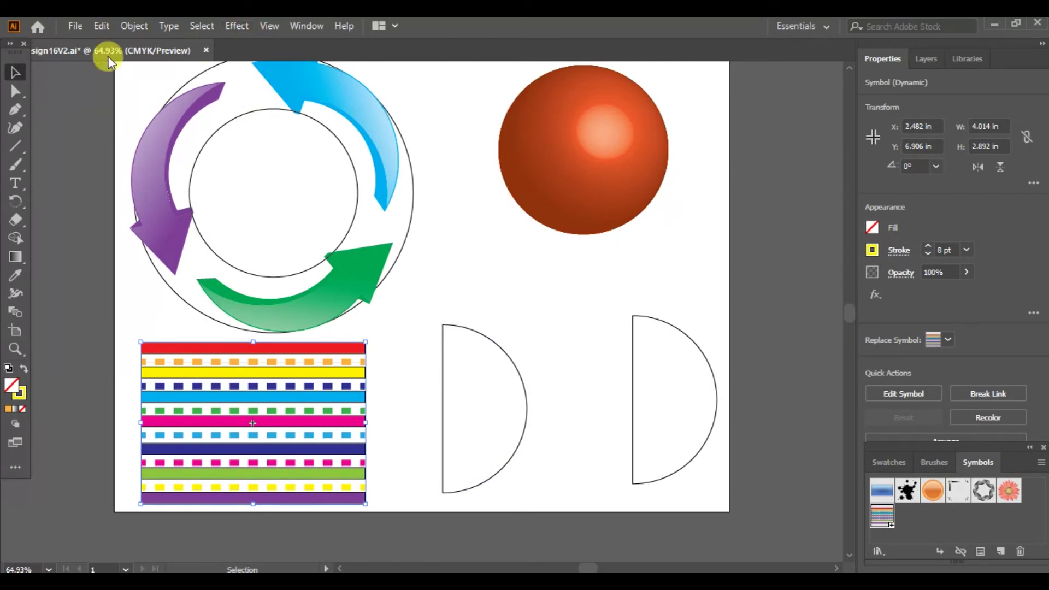
pyautogui.click(200, 28)
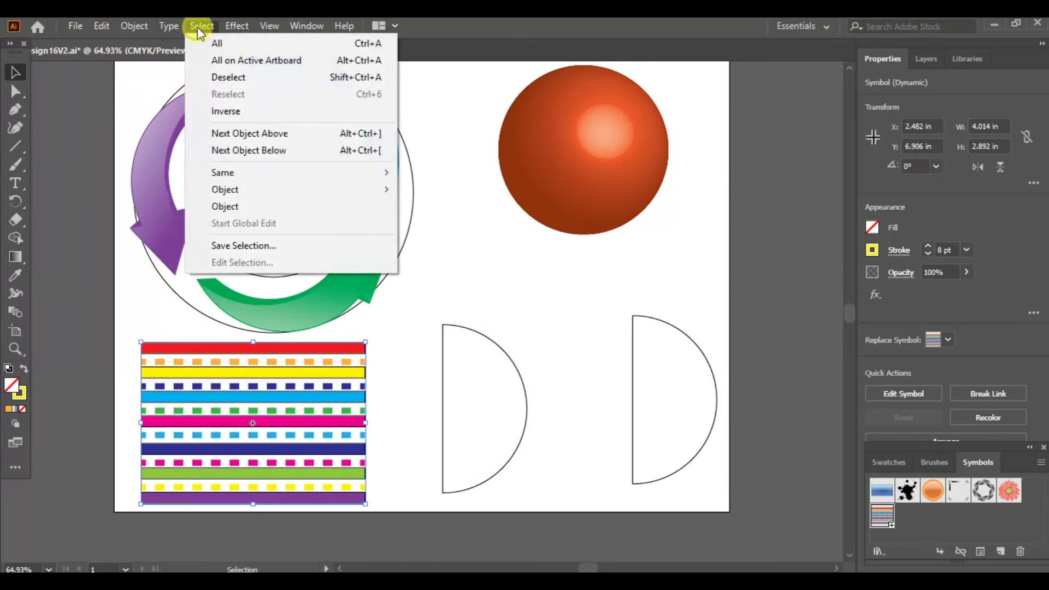
pyautogui.click(225, 77)
pyautogui.click(237, 27)
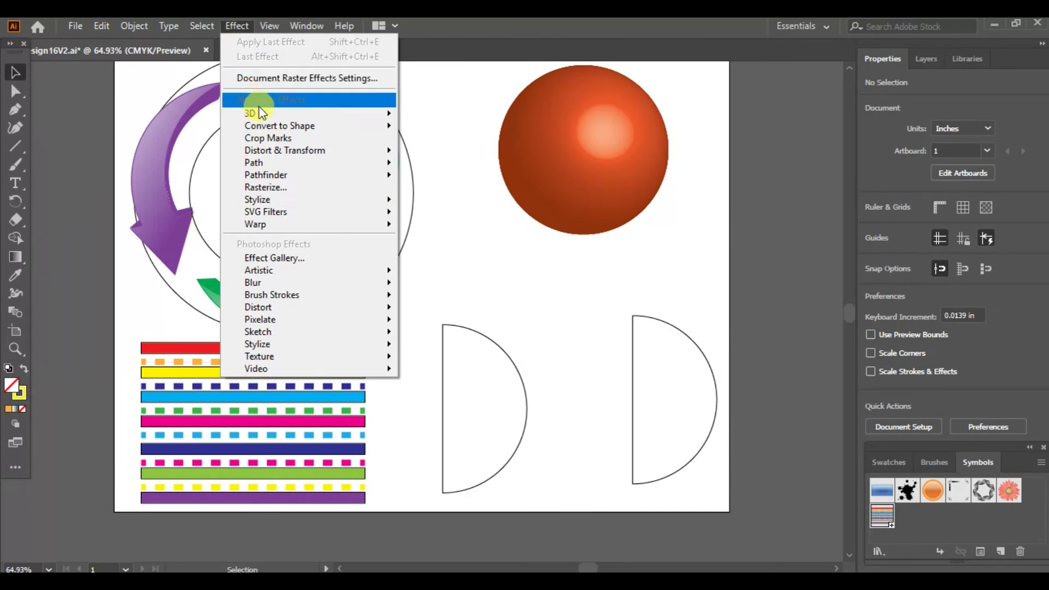
pyautogui.moveTo(260, 112)
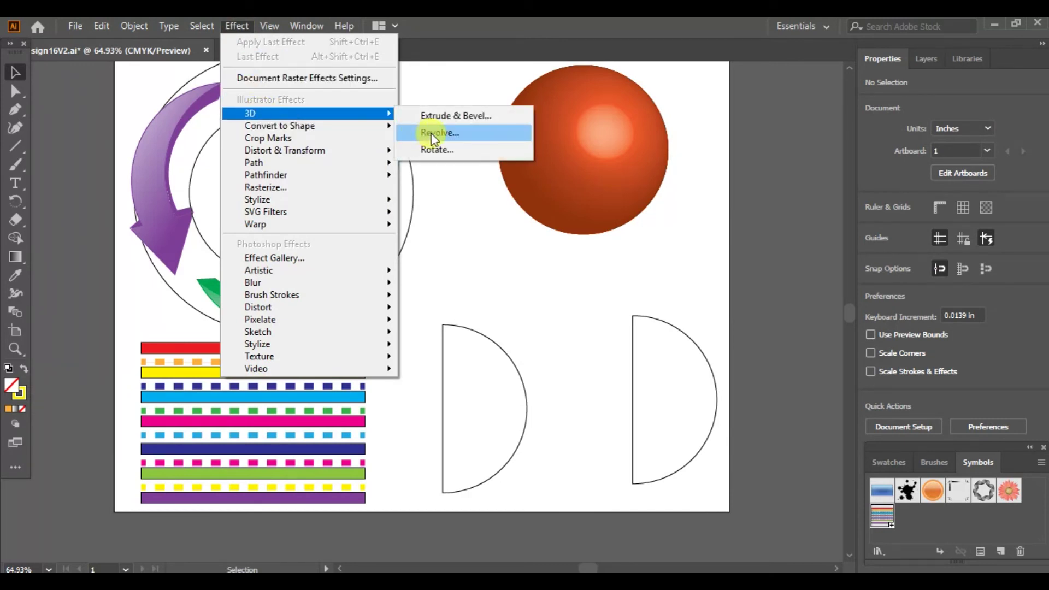
pyautogui.click(445, 29)
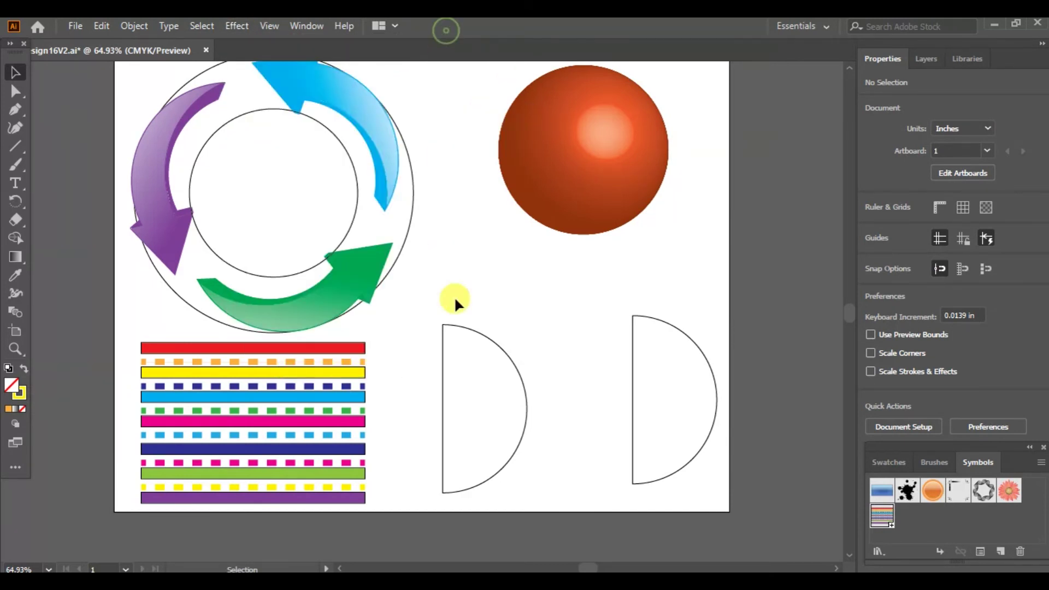
# Step: Start a 3D Revolve on the half circle nearest the rainbow stack and map the Rainbow Color symbol onto surface 1, scaled to fit
pyautogui.click(466, 329)
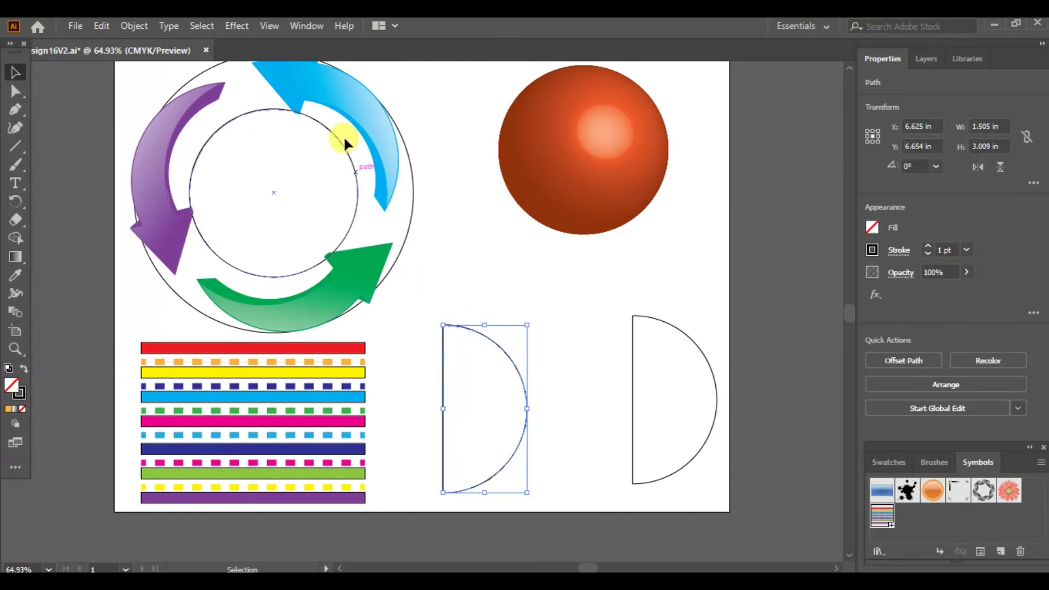
pyautogui.click(248, 31)
pyautogui.moveTo(257, 112)
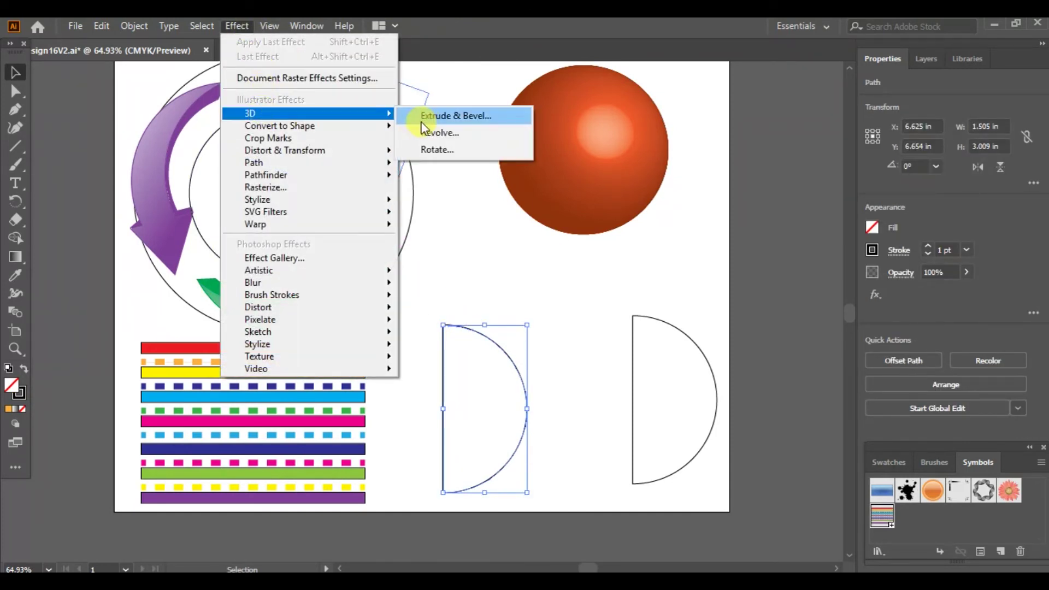
pyautogui.click(434, 133)
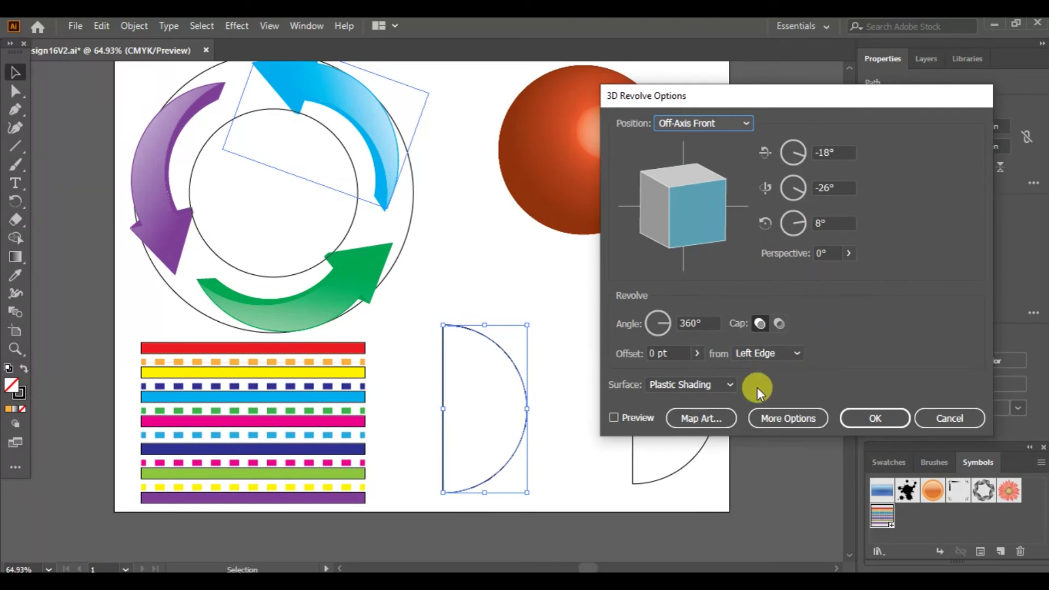
pyautogui.click(700, 419)
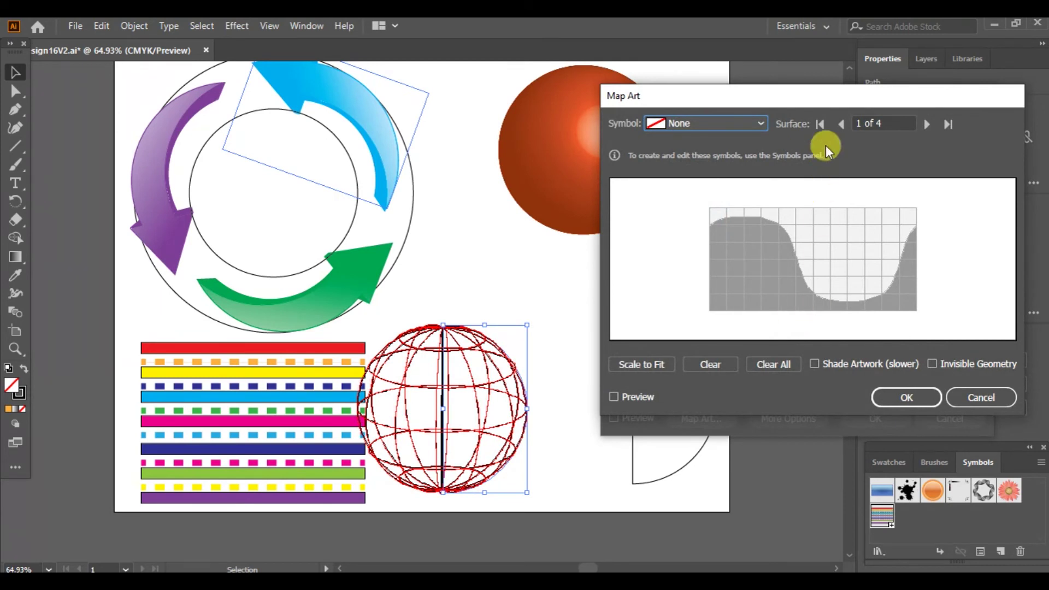
pyautogui.click(760, 123)
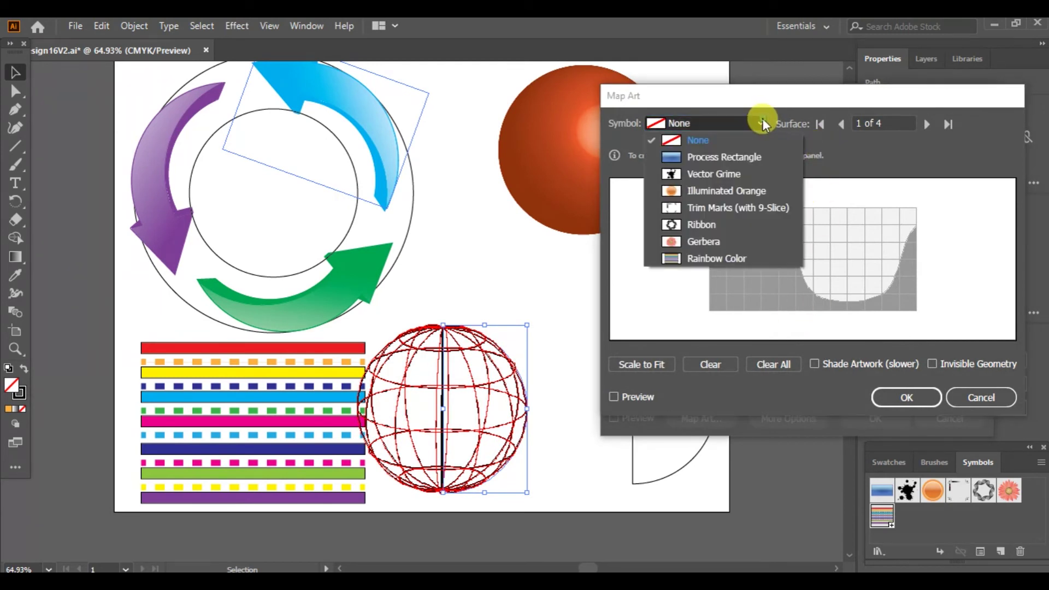
pyautogui.click(706, 259)
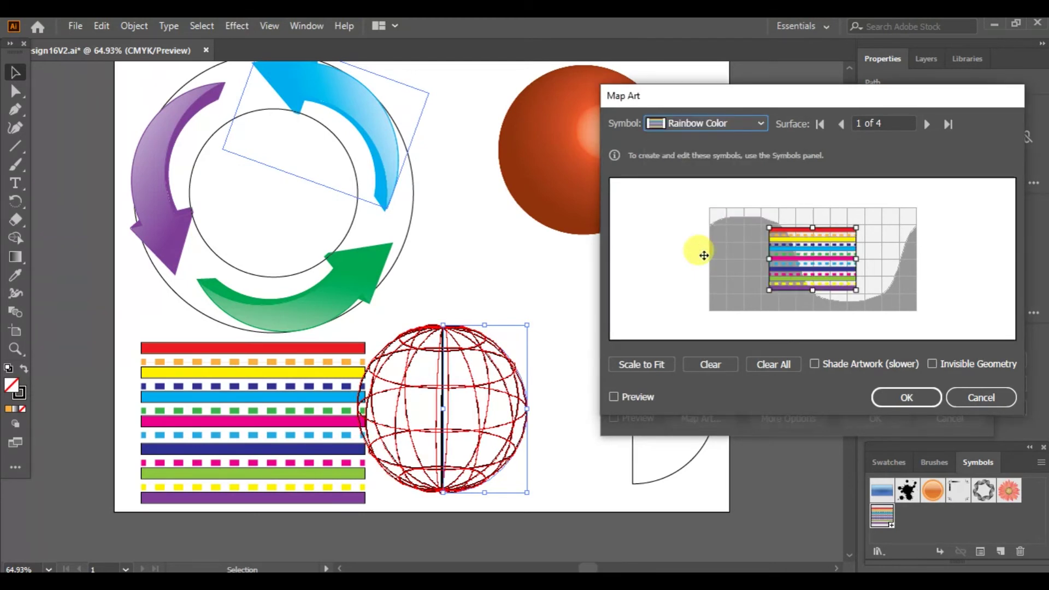
pyautogui.click(660, 364)
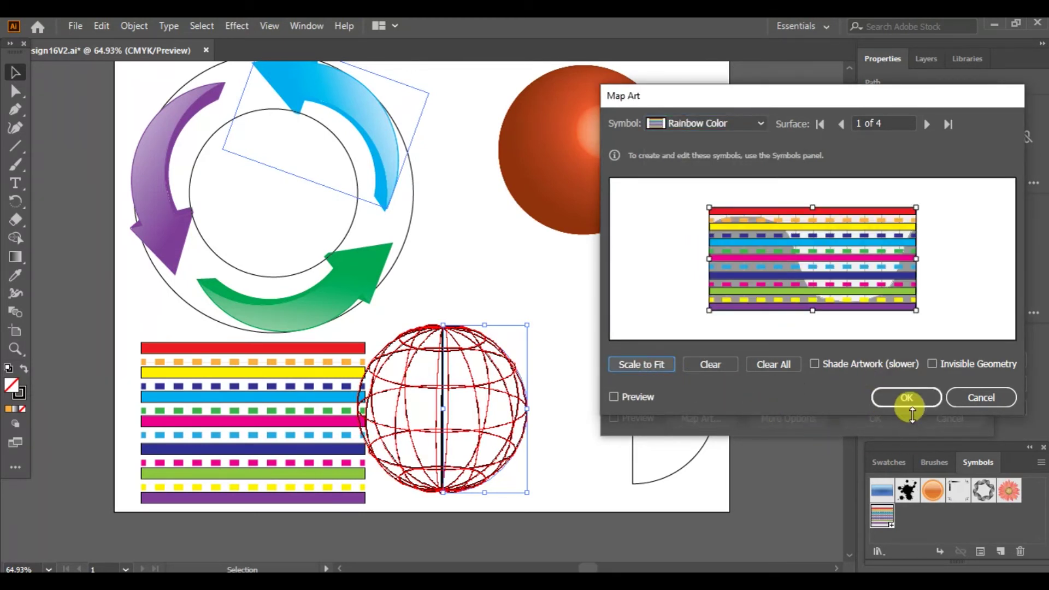
pyautogui.click(915, 401)
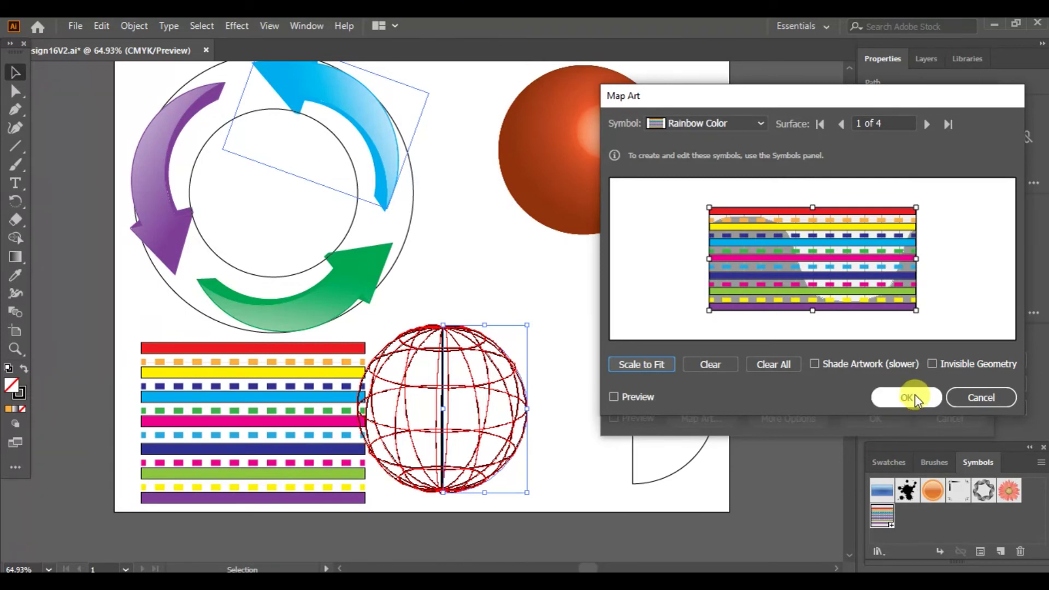
pyautogui.click(916, 399)
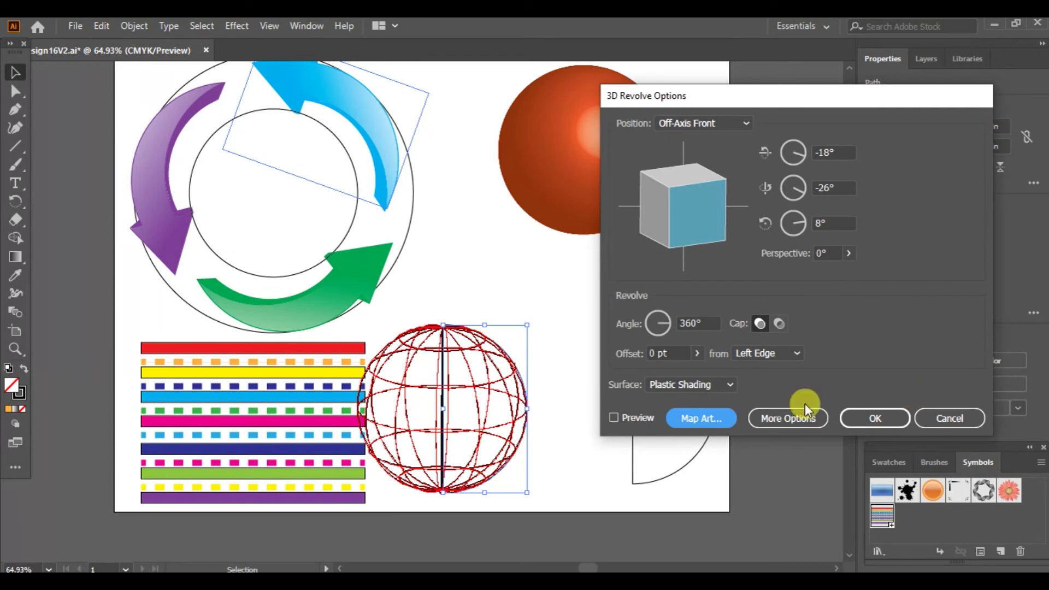
# Step: Preview the revolved sphere, rotate it freely to about -55°, -35° and 14°, and apply the 3D effect
pyautogui.click(613, 418)
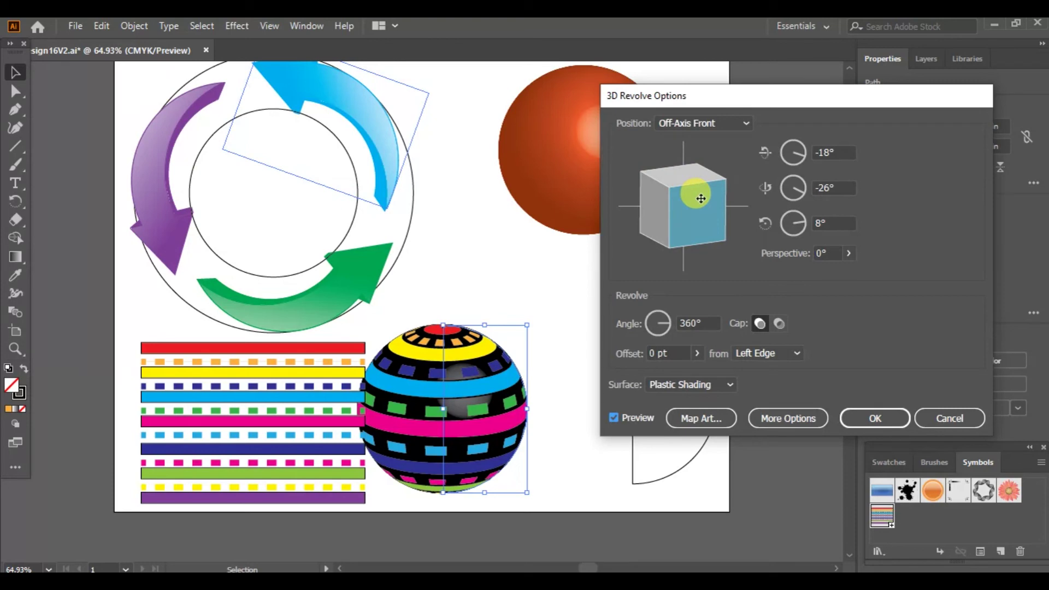
pyautogui.moveTo(701, 199); pyautogui.dragTo(710, 224)
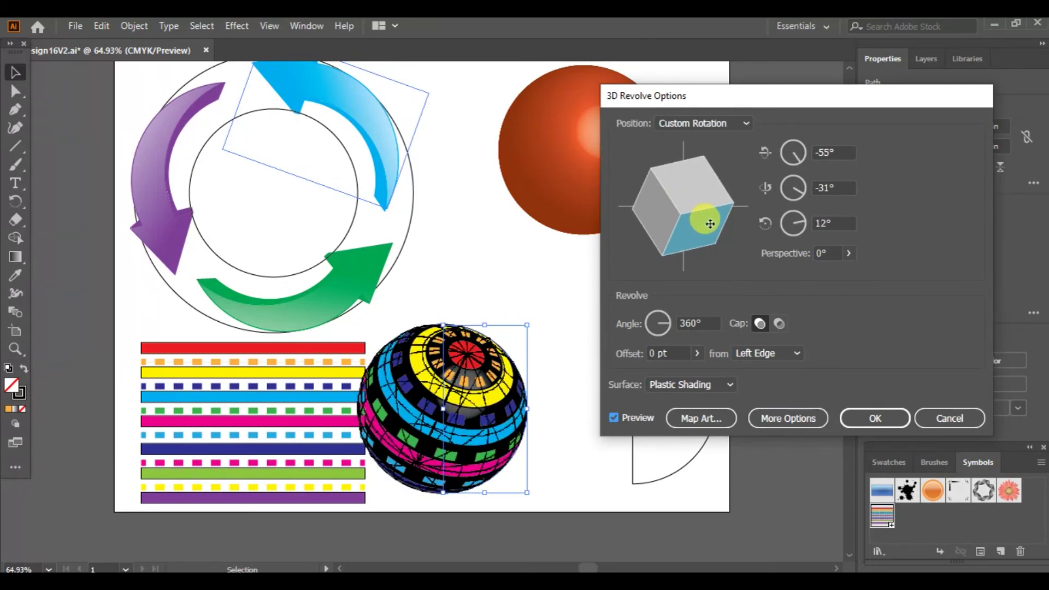
pyautogui.moveTo(703, 216); pyautogui.dragTo(711, 220)
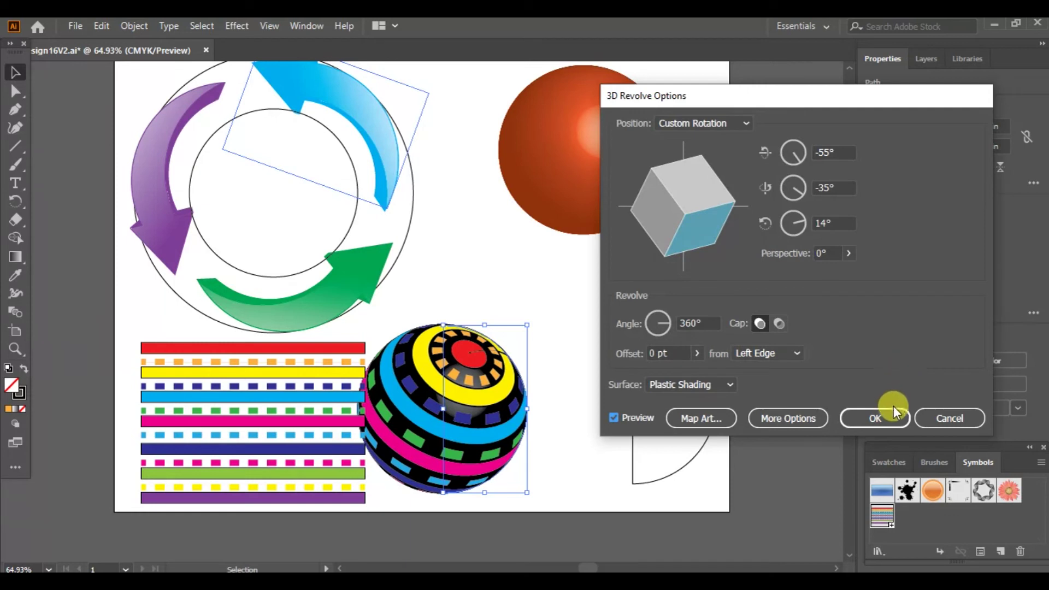
pyautogui.click(885, 418)
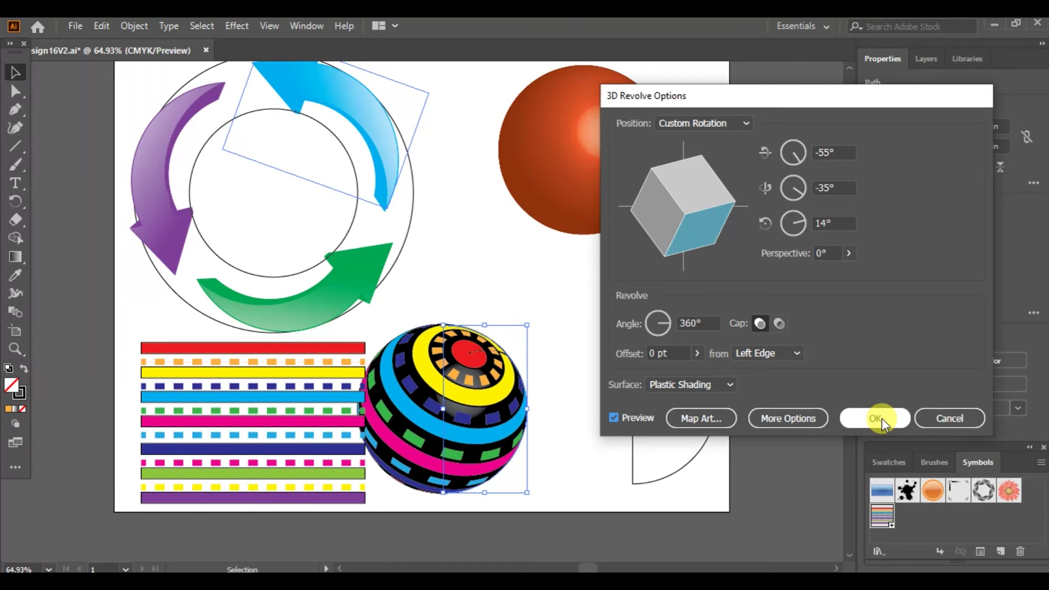
pyautogui.click(876, 419)
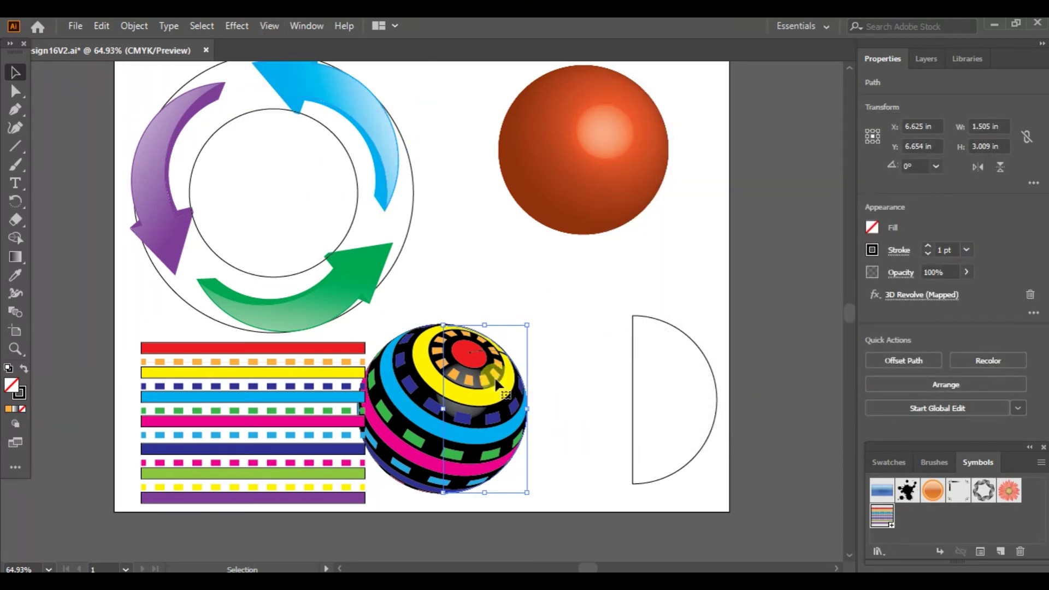
# Step: Deselect the striped sphere and cut the rainbow stack of rectangles and dashed lines from the artboard
pyautogui.click(200, 25)
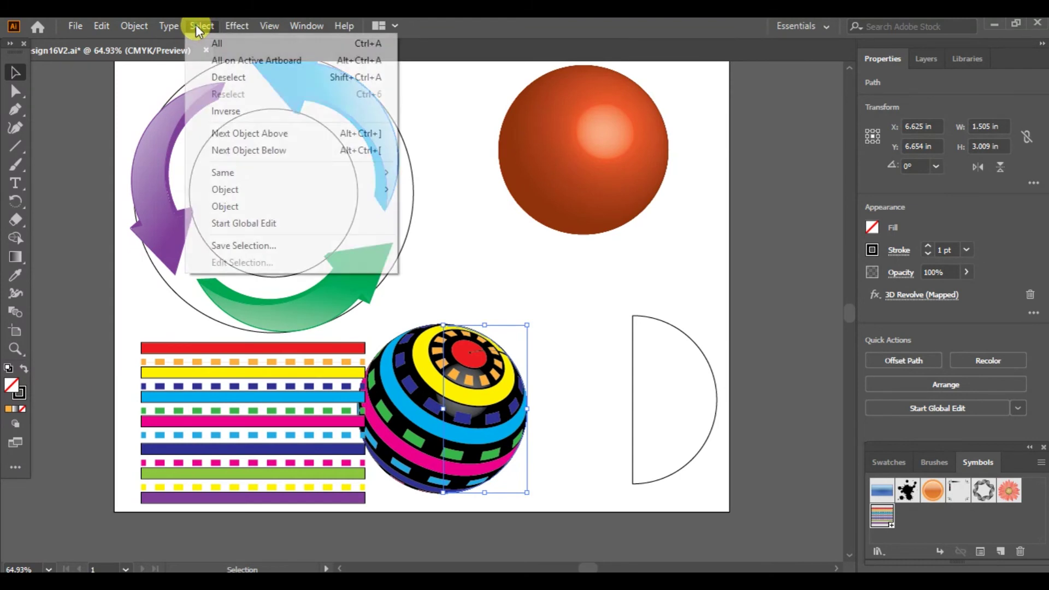
pyautogui.click(210, 80)
pyautogui.click(262, 350)
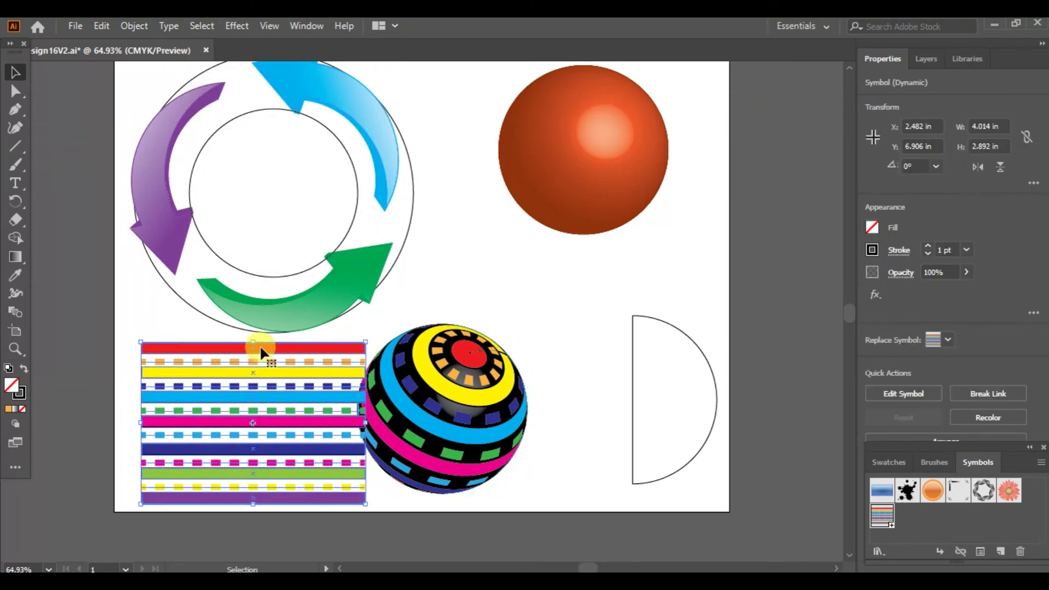
pyautogui.click(101, 27)
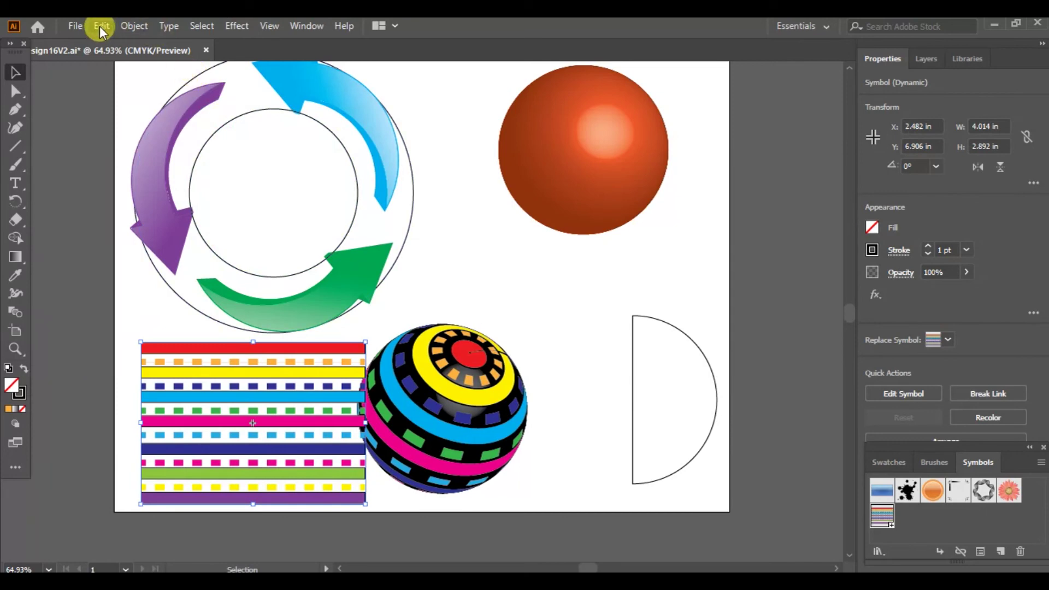
pyautogui.click(114, 82)
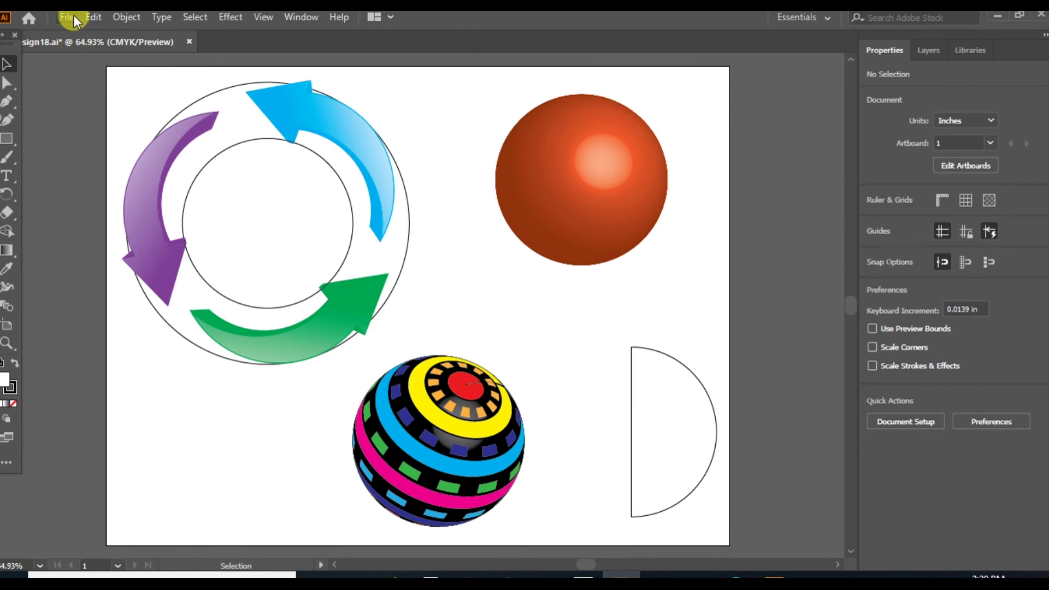
# Step: Place the Wave3 picture as a linked image beside the striped sphere and shift it slightly upward
pyautogui.click(67, 17)
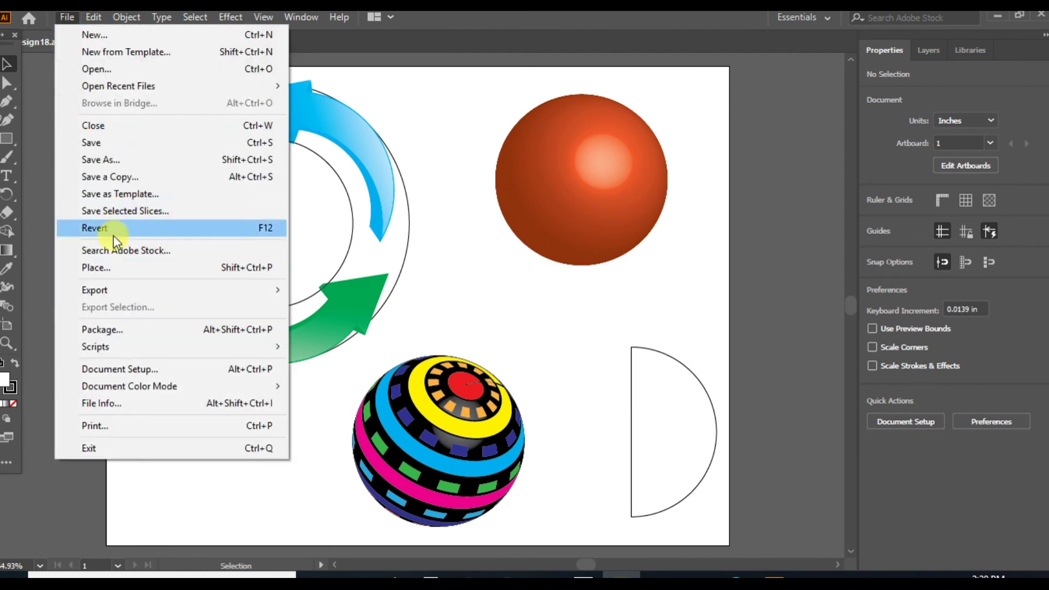
pyautogui.click(117, 267)
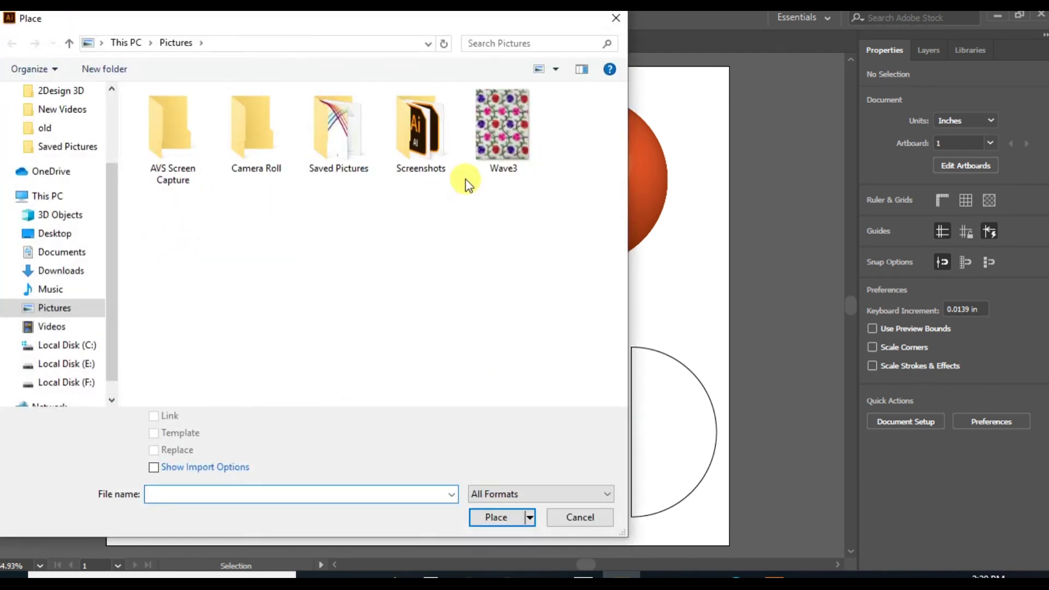
pyautogui.click(512, 155)
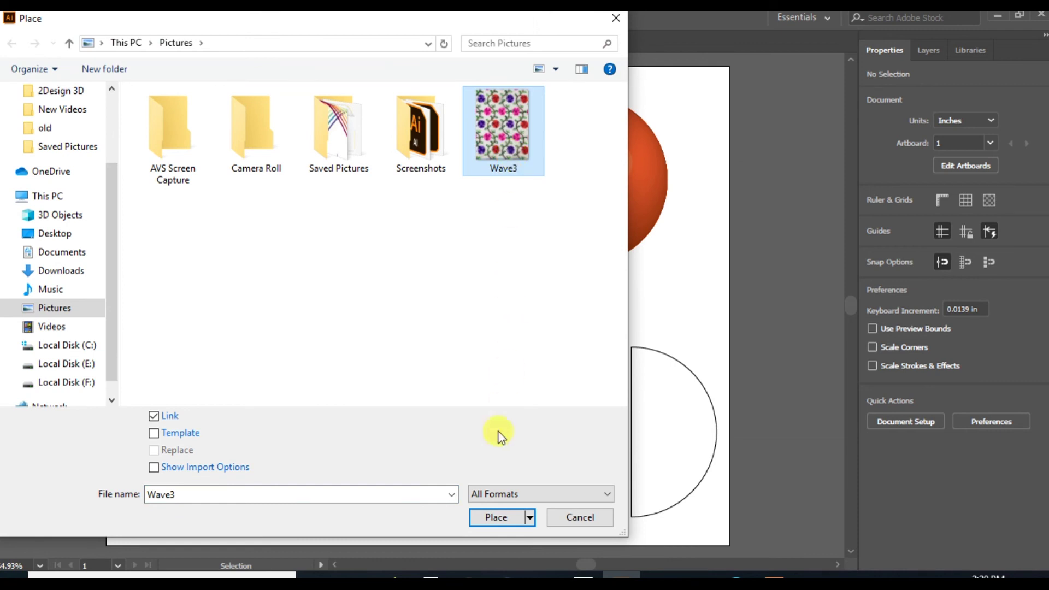
pyautogui.click(496, 518)
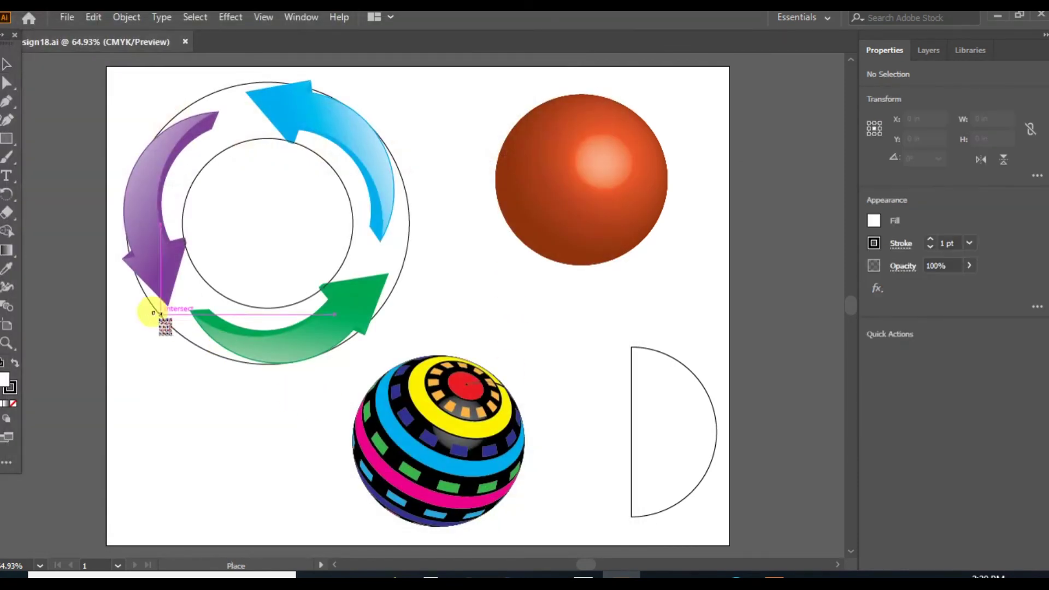
pyautogui.click(138, 342)
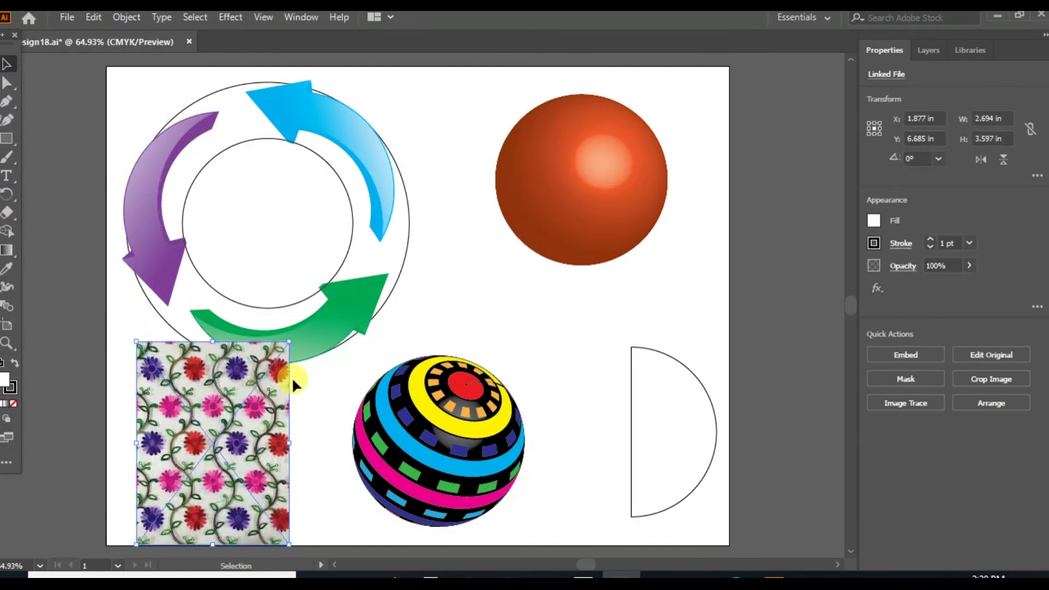
pyautogui.moveTo(257, 376); pyautogui.dragTo(263, 352)
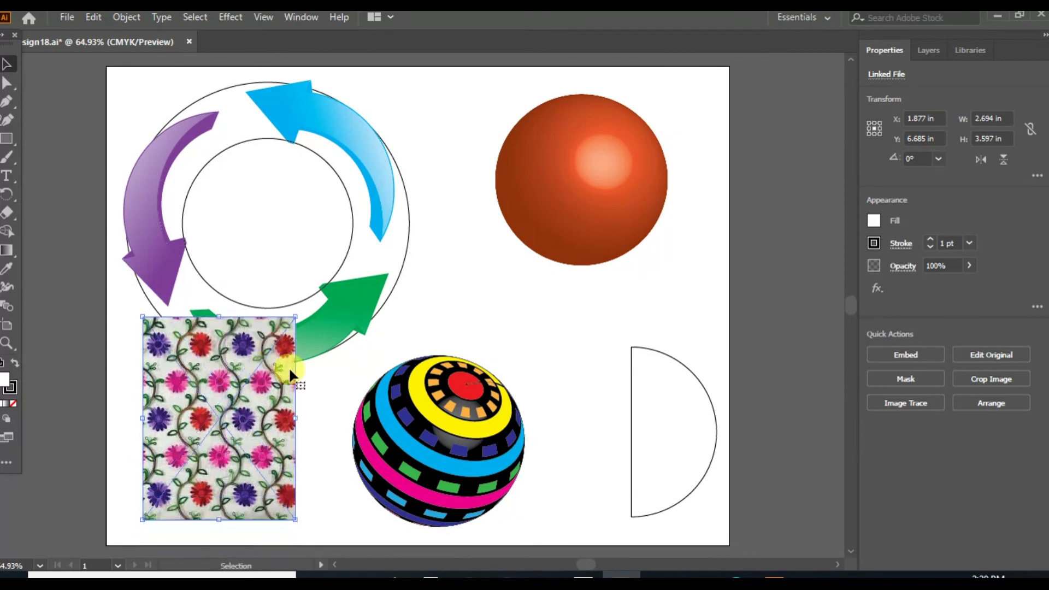
# Step: Embed the linked Wave3.jpg image in the document, accepting the colour profile conversion, and put the links list away
pyautogui.click(301, 18)
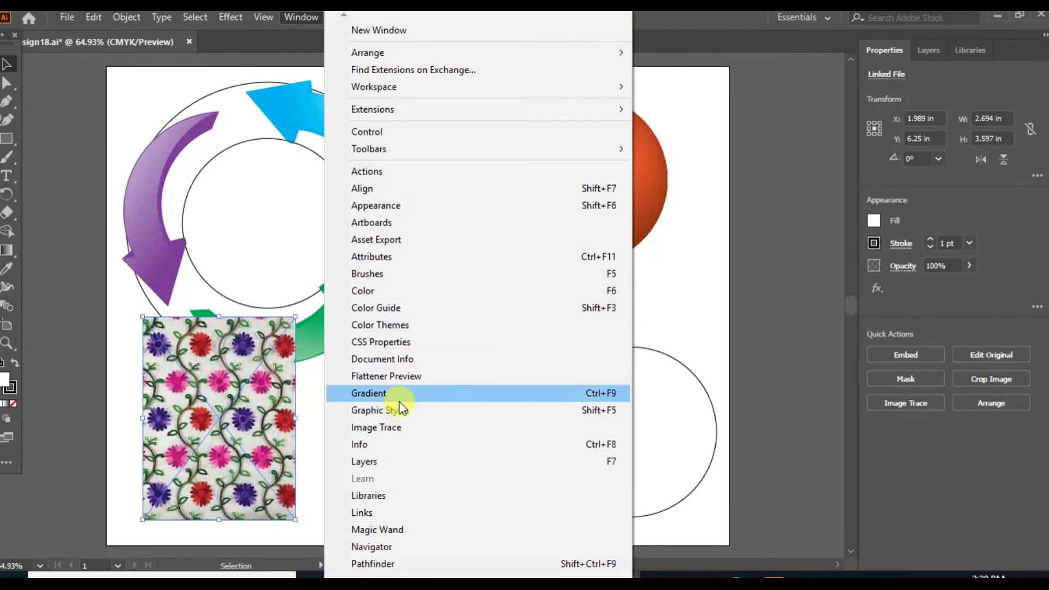
pyautogui.click(397, 512)
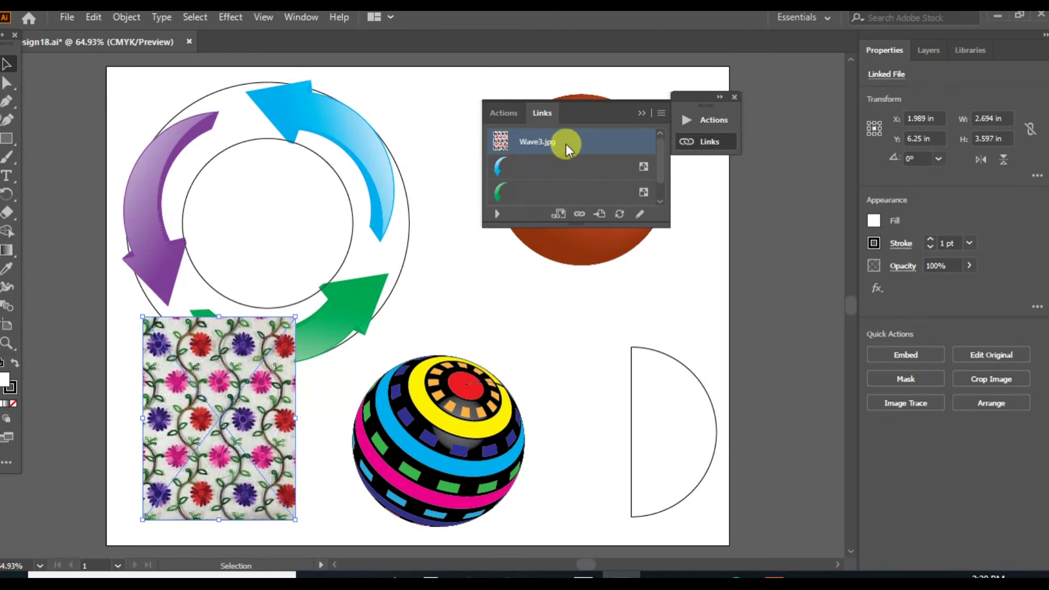
pyautogui.click(661, 113)
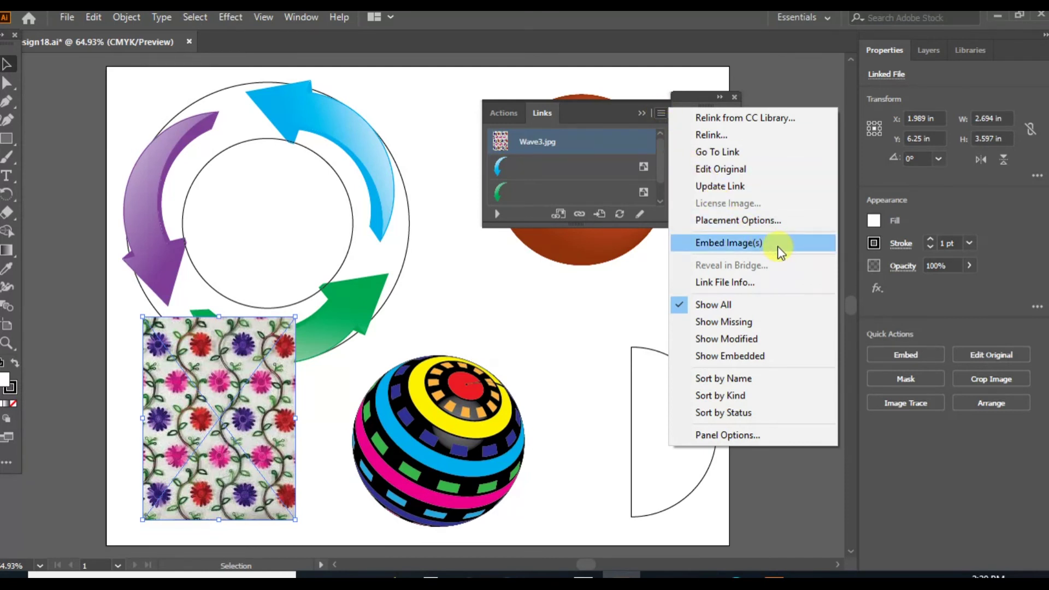
pyautogui.click(739, 246)
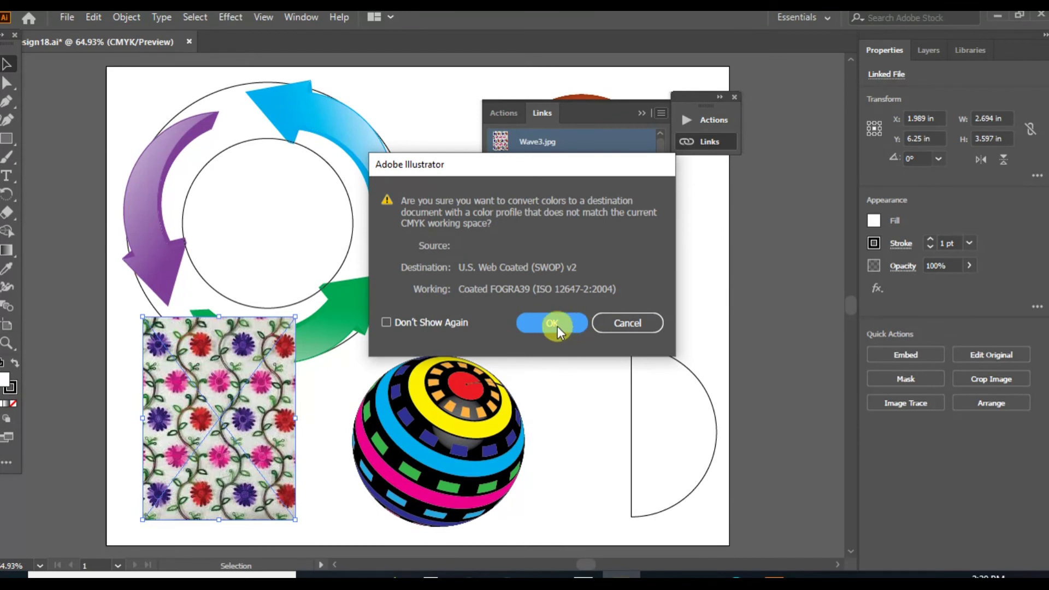
pyautogui.click(550, 322)
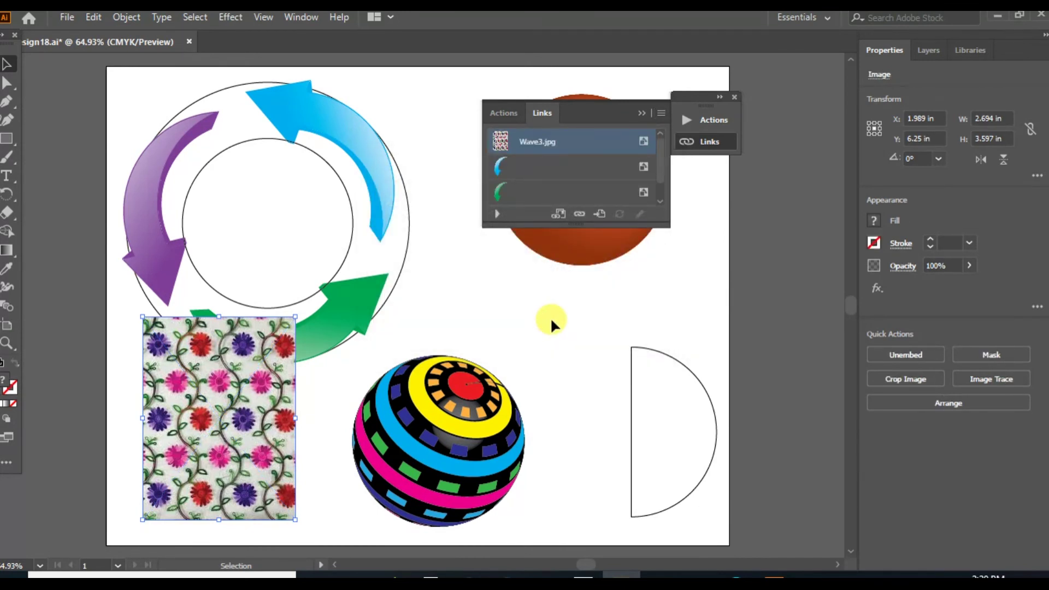
pyautogui.click(734, 98)
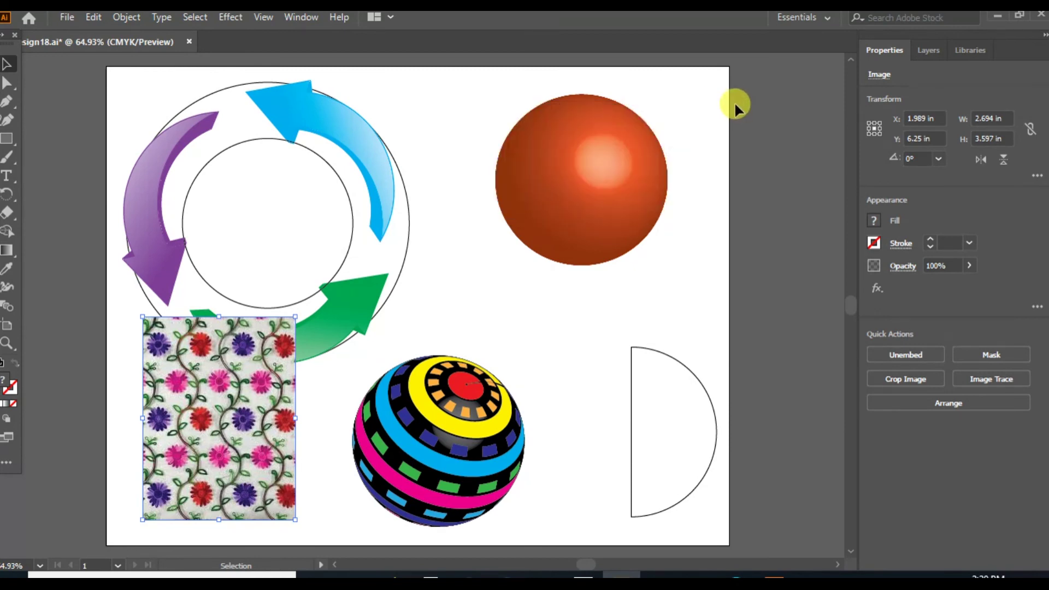
# Step: Create a dynamic symbol named Design from the embedded floral image, with the export type set to Graphic
pyautogui.click(300, 19)
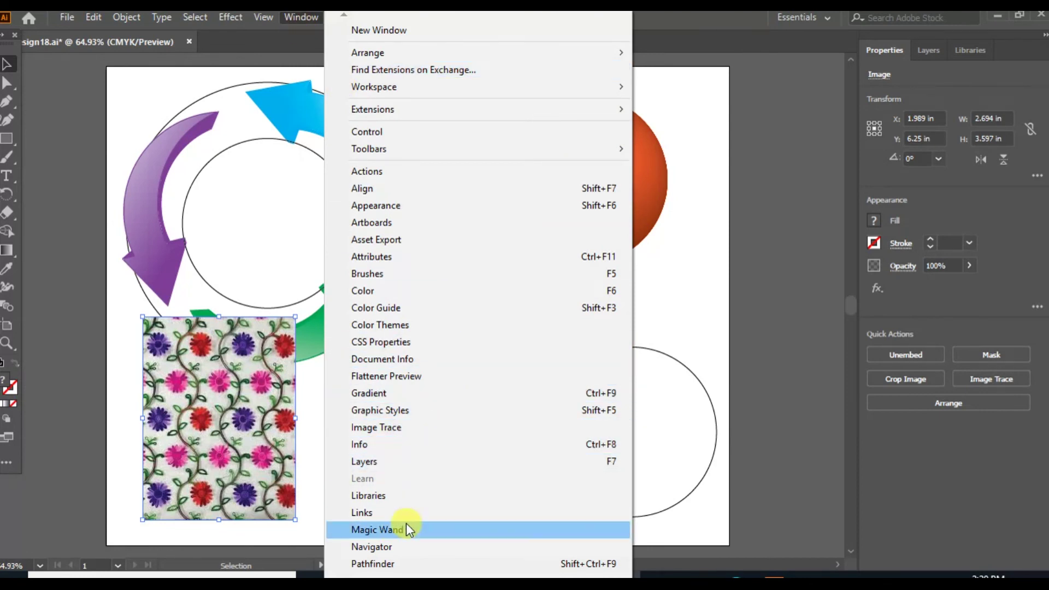
pyautogui.moveTo(344, 573)
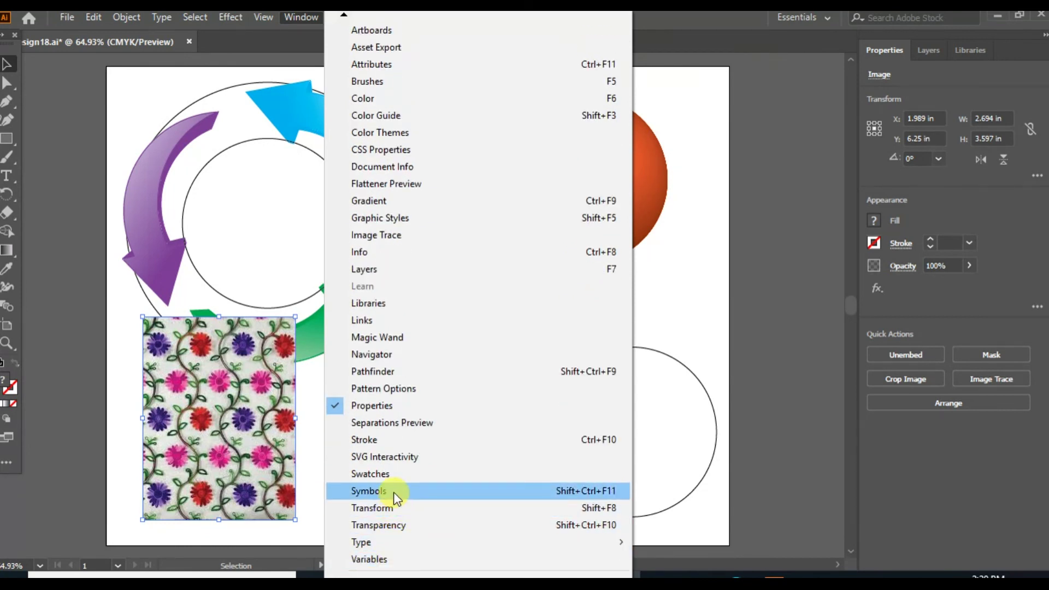
pyautogui.click(445, 495)
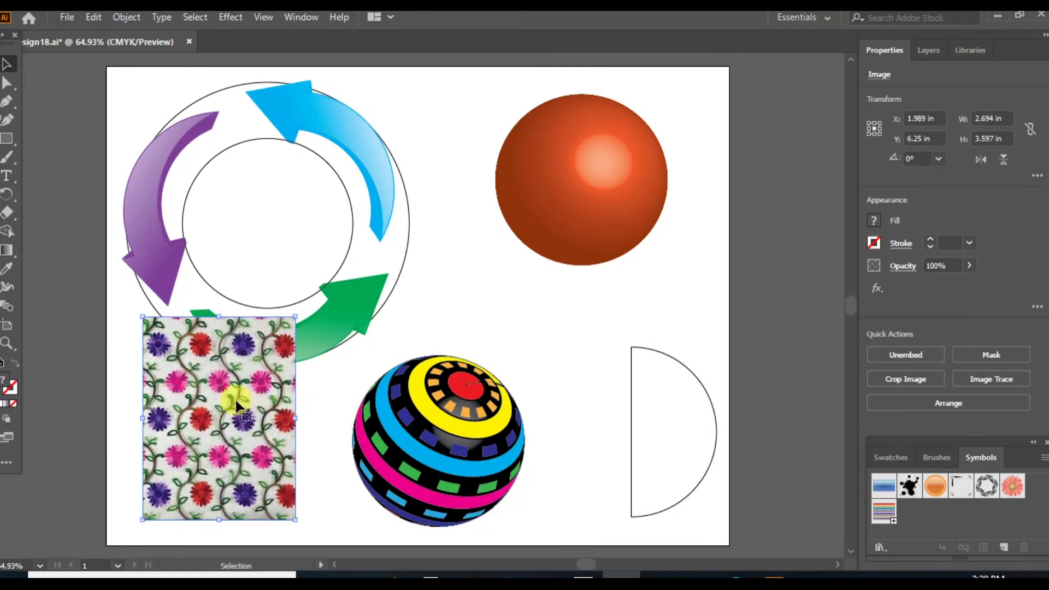
pyautogui.moveTo(240, 406)
pyautogui.mouseDown()
pyautogui.moveTo(563, 424)
pyautogui.moveTo(979, 516)
pyautogui.moveTo(944, 529)
pyautogui.mouseUp()
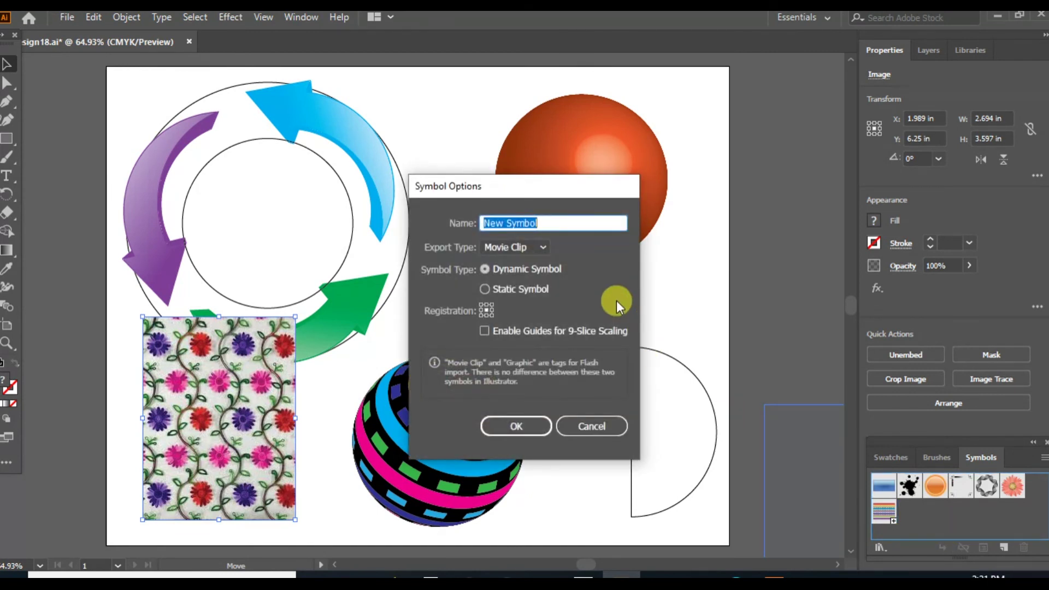
pyautogui.write('Wa')
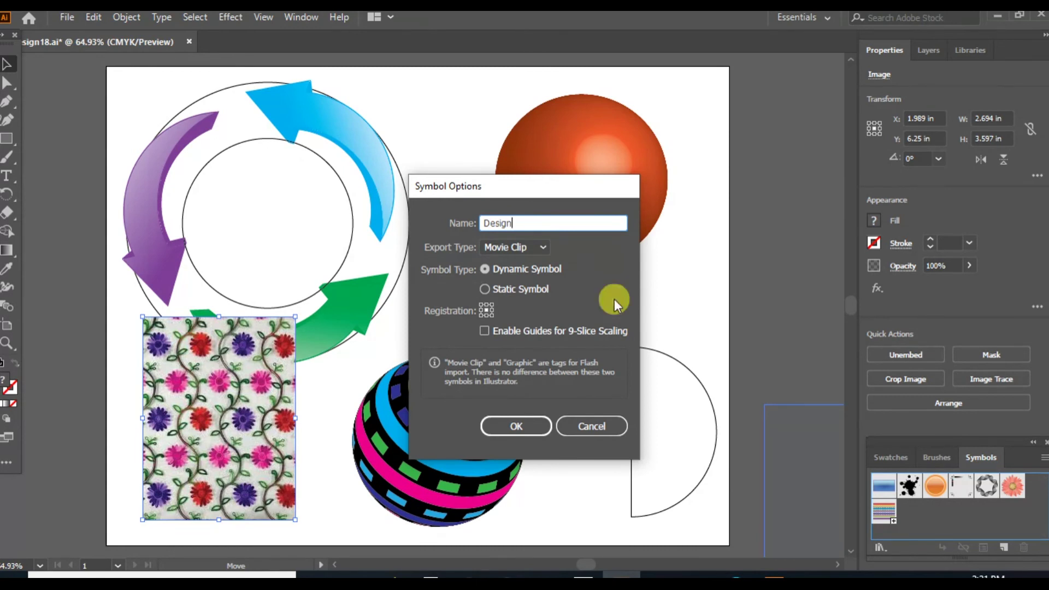
pyautogui.click(533, 249)
pyautogui.click(514, 279)
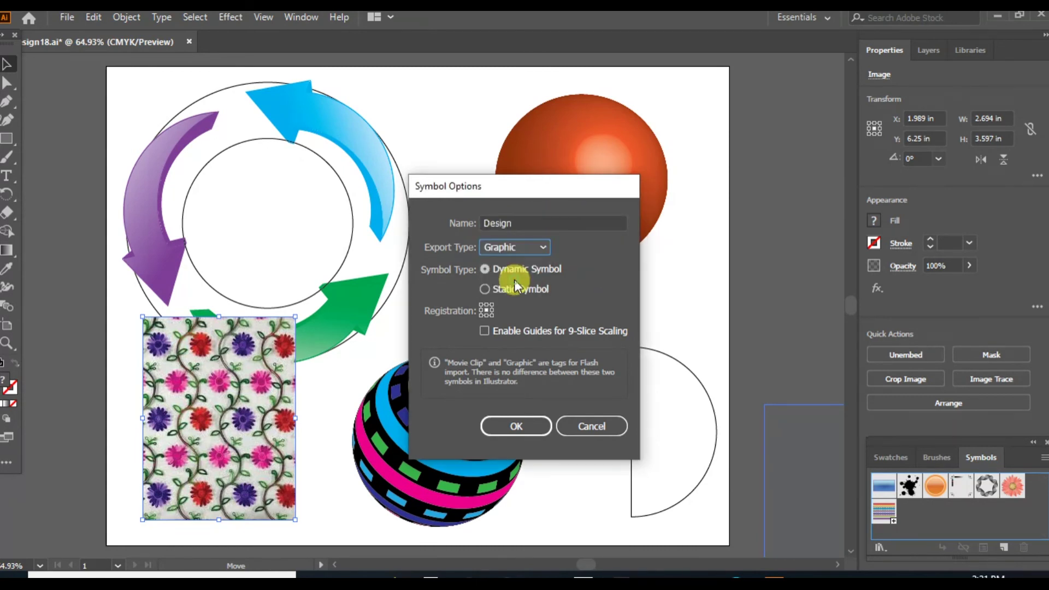
pyautogui.click(529, 428)
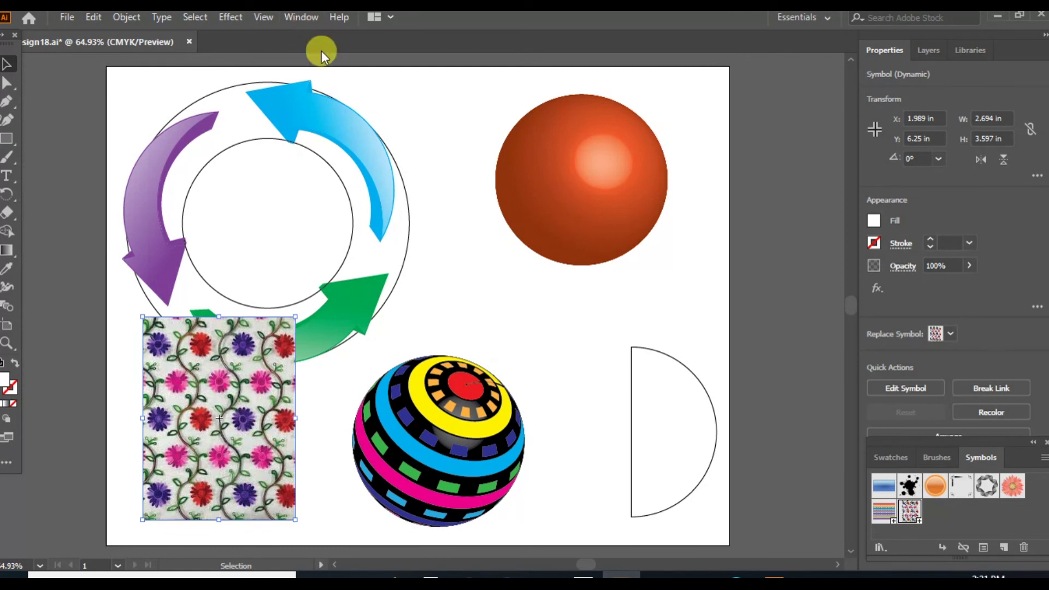
# Step: Start a 3D Revolve on the remaining half circle and open its art mapping with the preview switched on
pyautogui.click(631, 347)
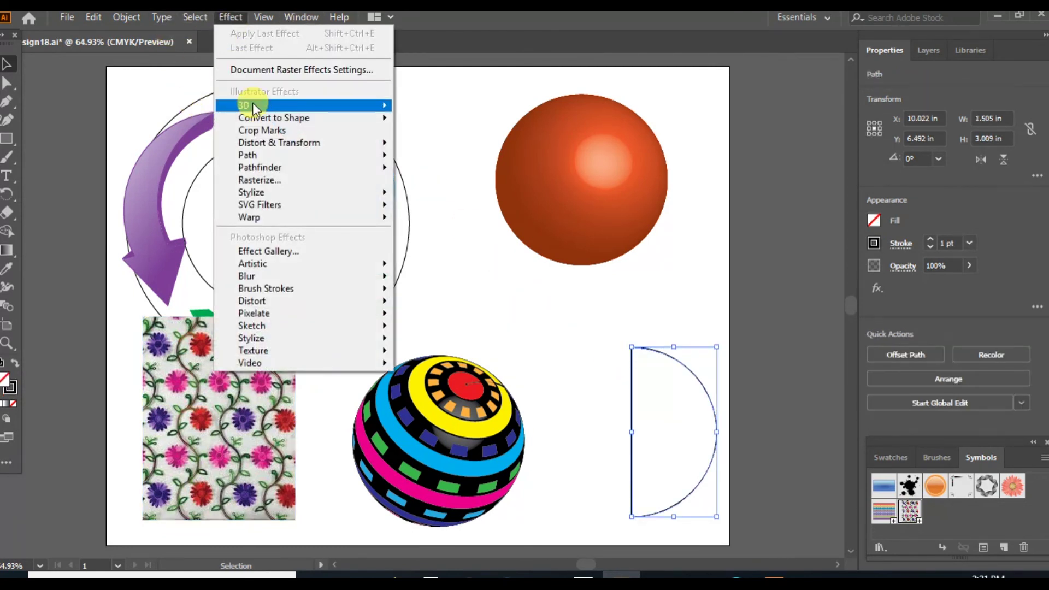
pyautogui.moveTo(377, 117)
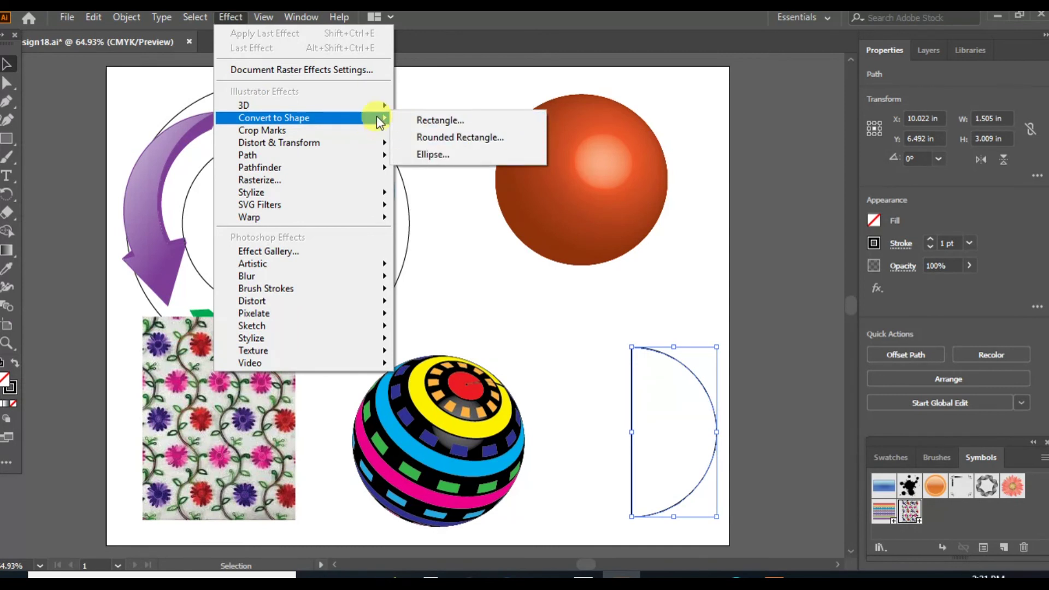
pyautogui.moveTo(336, 104)
pyautogui.click(431, 126)
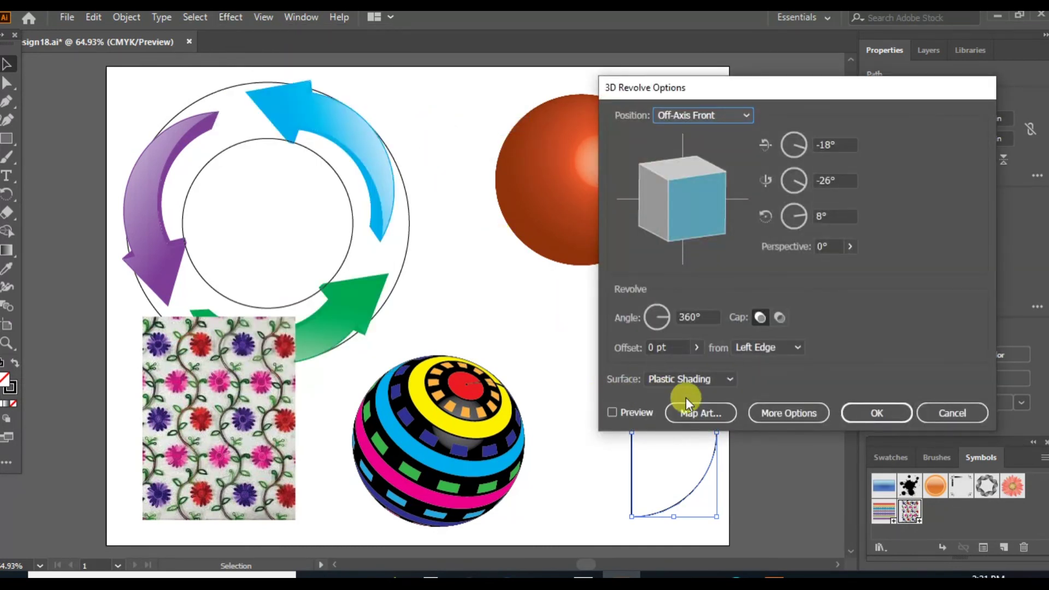
pyautogui.click(713, 415)
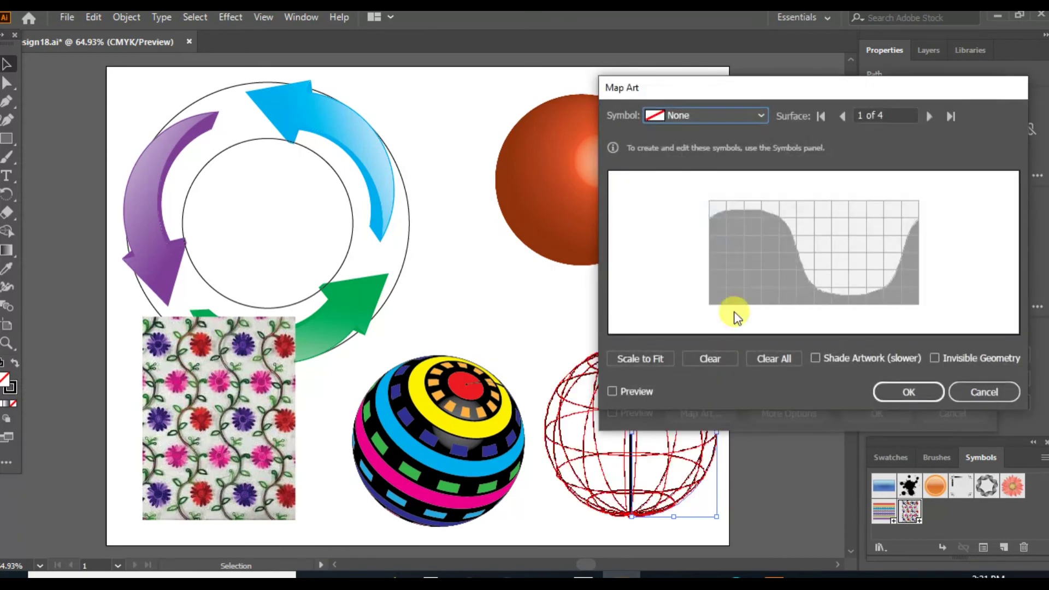
pyautogui.click(611, 391)
pyautogui.moveTo(808, 92); pyautogui.dragTo(347, 80)
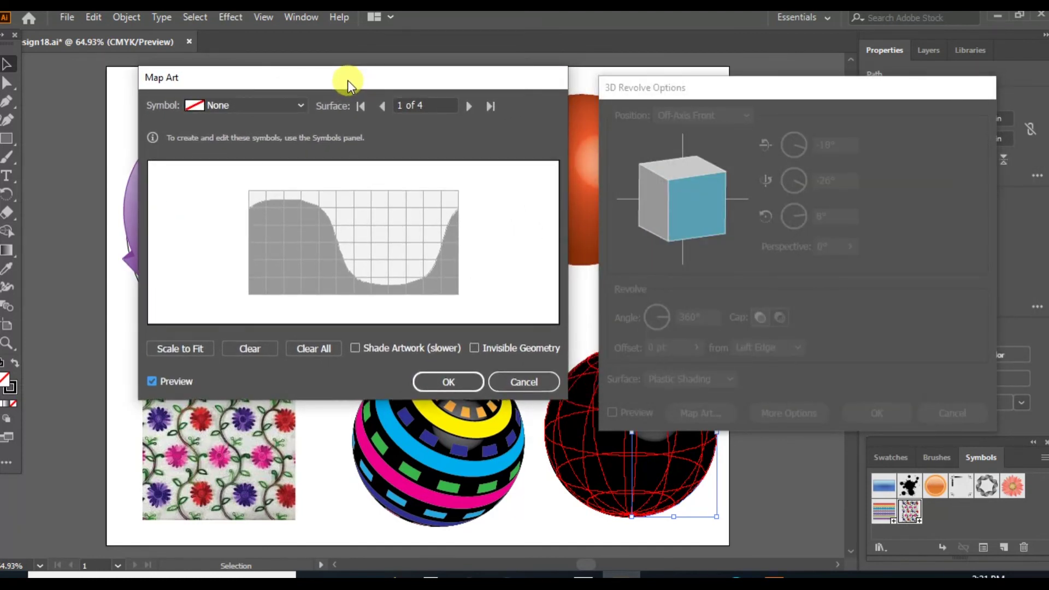
# Step: Map the Design symbol onto surface 1 of 4 of the revolved sphere, scaled to fit
pyautogui.click(301, 106)
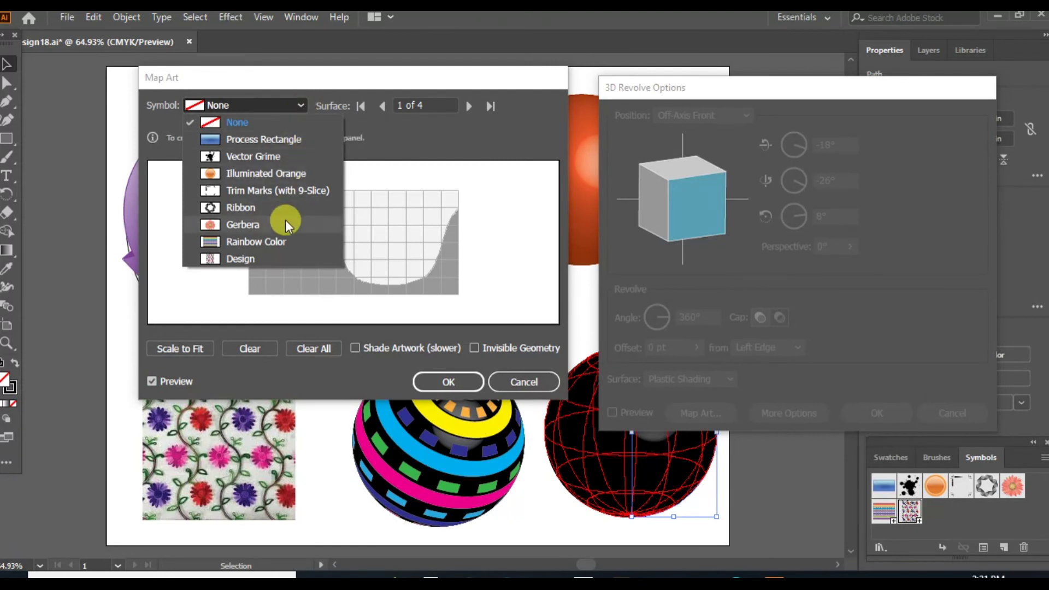
pyautogui.click(245, 260)
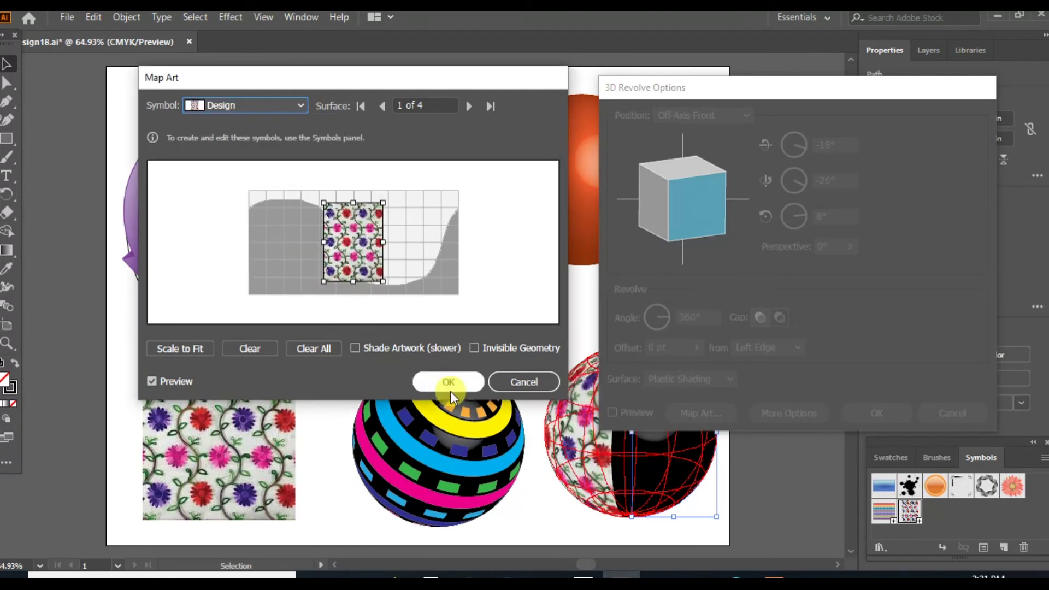
pyautogui.click(207, 348)
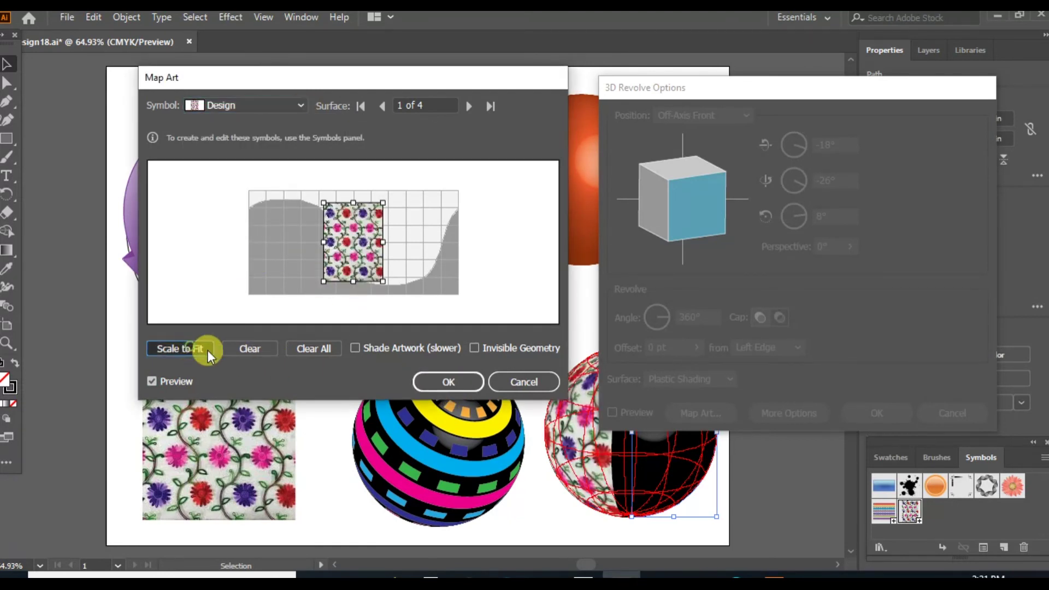
pyautogui.click(449, 381)
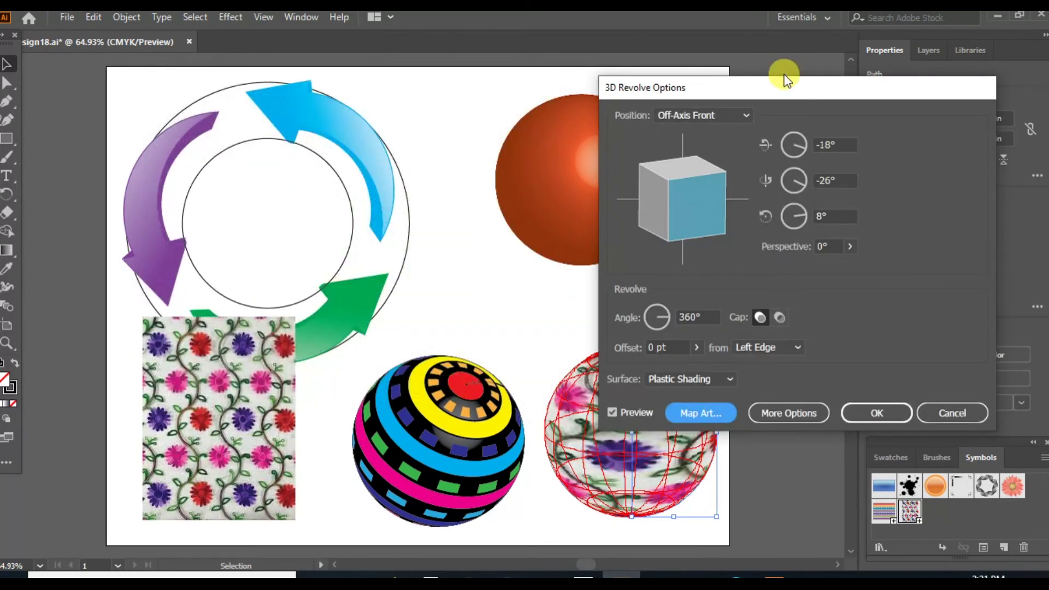
# Step: Rotate the floral sphere freely to about -12°, 0° and 4°, and apply the 3D effect
pyautogui.moveTo(784, 89); pyautogui.dragTo(289, 64)
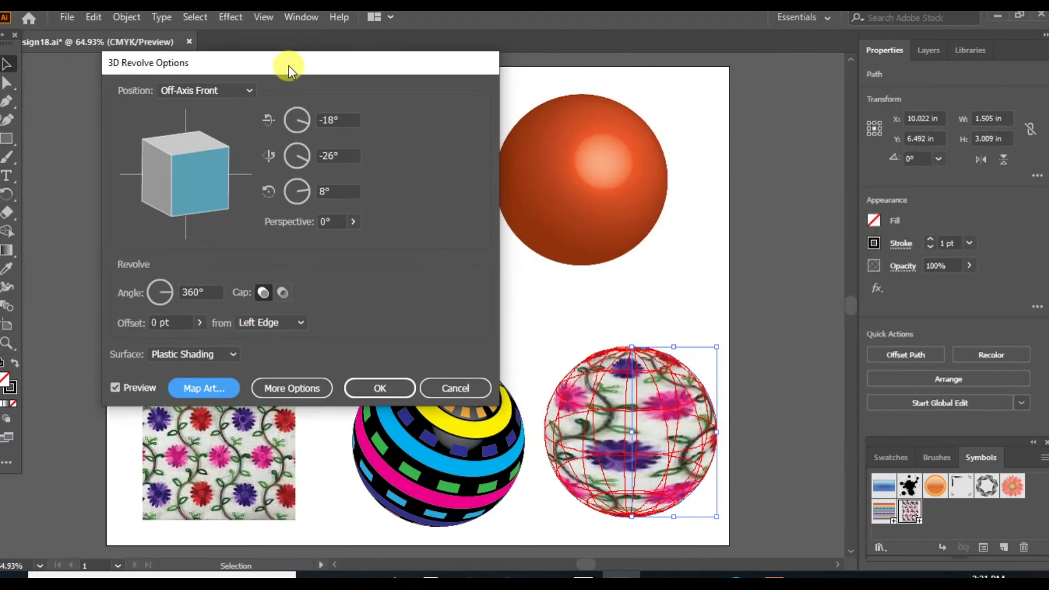
pyautogui.moveTo(197, 169)
pyautogui.mouseDown()
pyautogui.moveTo(208, 169)
pyautogui.moveTo(195, 182)
pyautogui.moveTo(206, 171)
pyautogui.moveTo(180, 184)
pyautogui.moveTo(164, 174)
pyautogui.moveTo(181, 180)
pyautogui.moveTo(185, 169)
pyautogui.mouseUp()
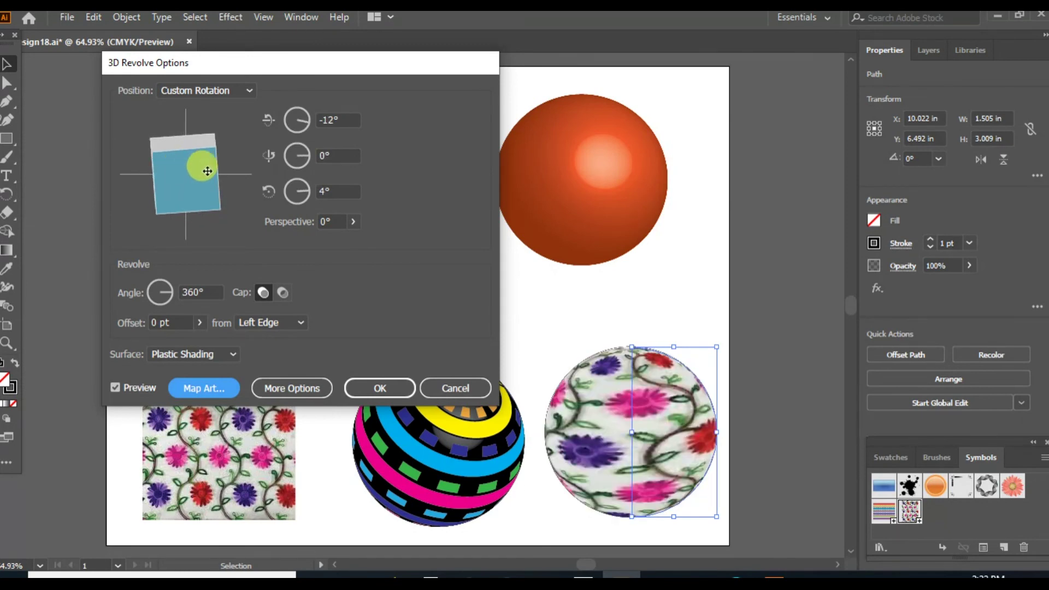
pyautogui.click(380, 388)
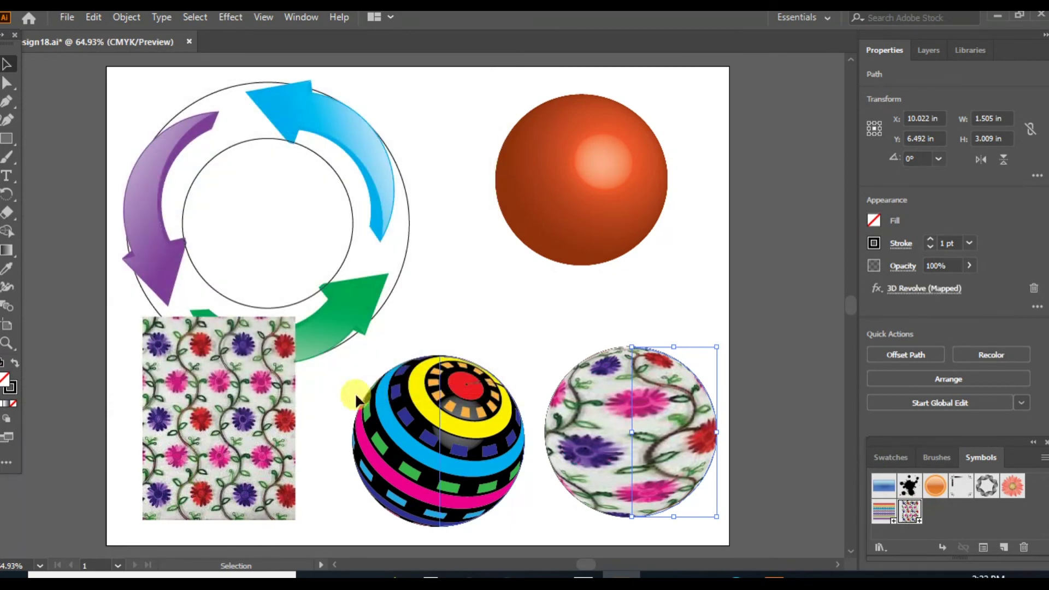
# Step: Cut the flat floral image from the artboard
pyautogui.click(225, 388)
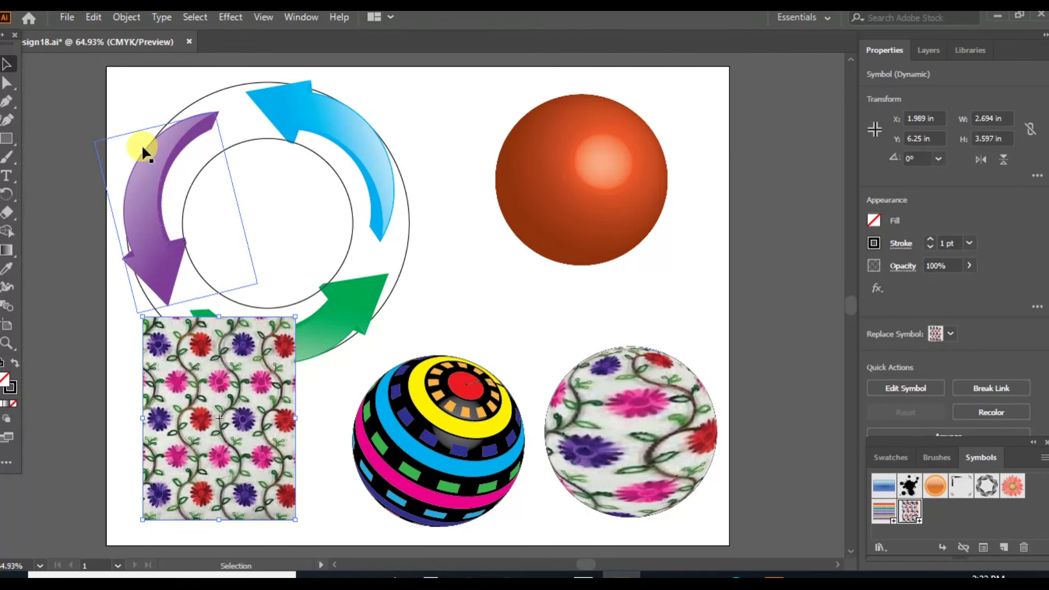
pyautogui.click(94, 18)
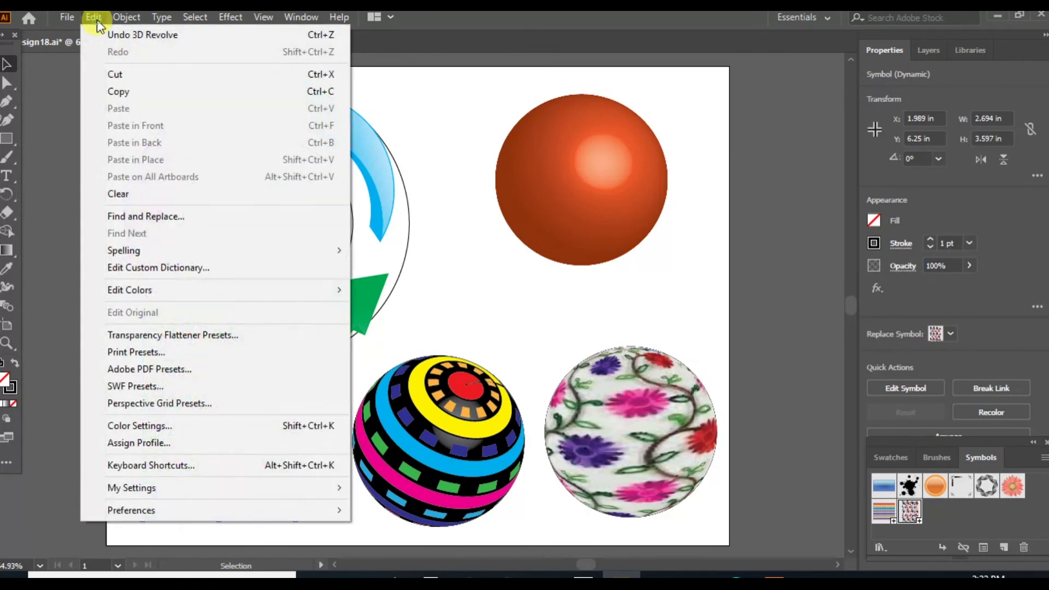
pyautogui.click(104, 74)
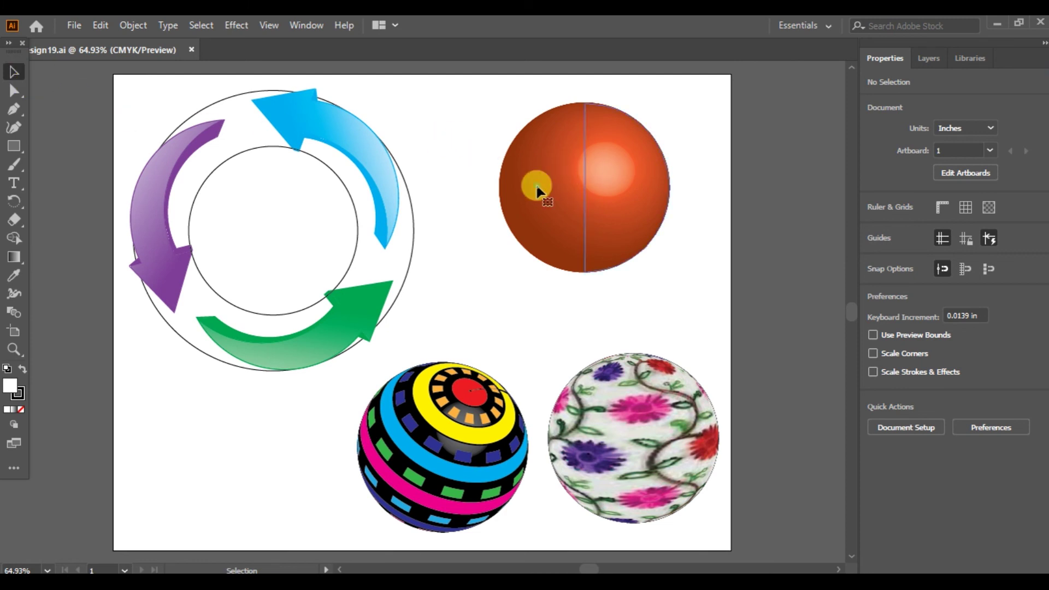
# Step: Resize the orange sphere's half-circle path to 1.6 in wide and 3.1 in high
pyautogui.click(626, 186)
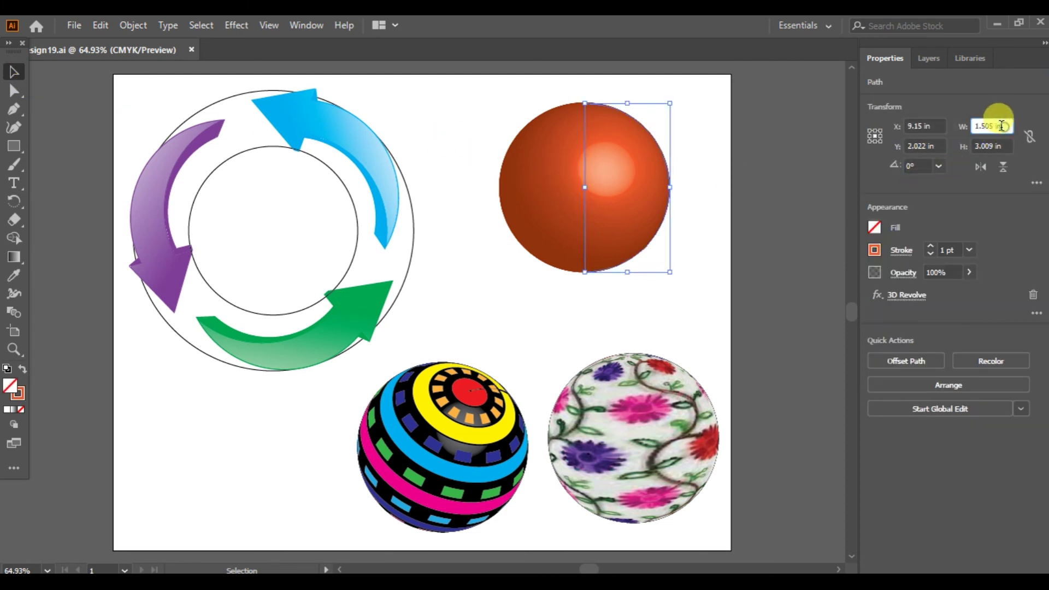
pyautogui.click(955, 126)
pyautogui.write('1.6')
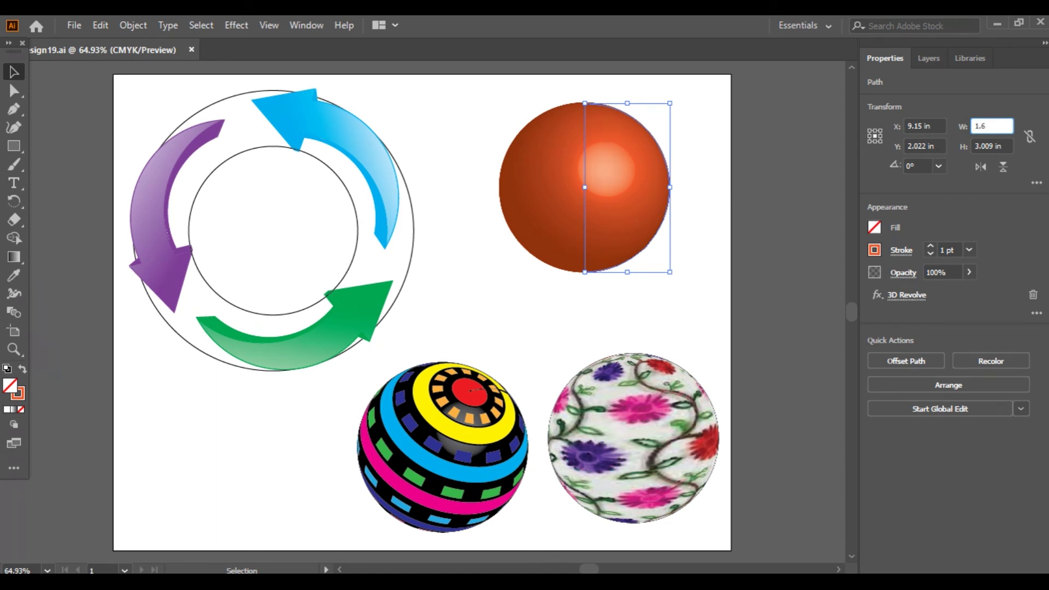
pyautogui.click(966, 146)
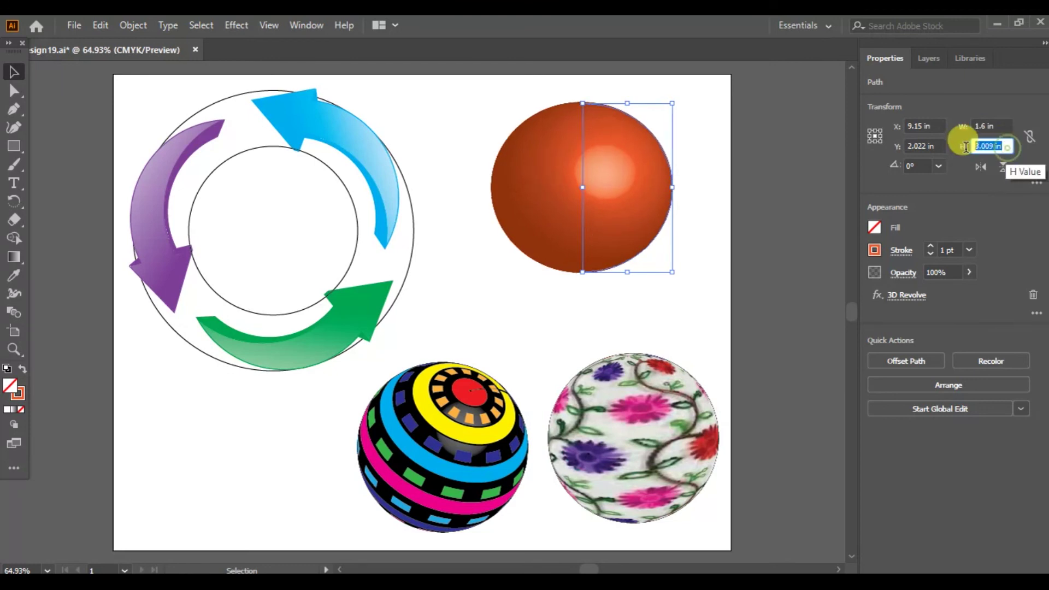
pyautogui.write('3')
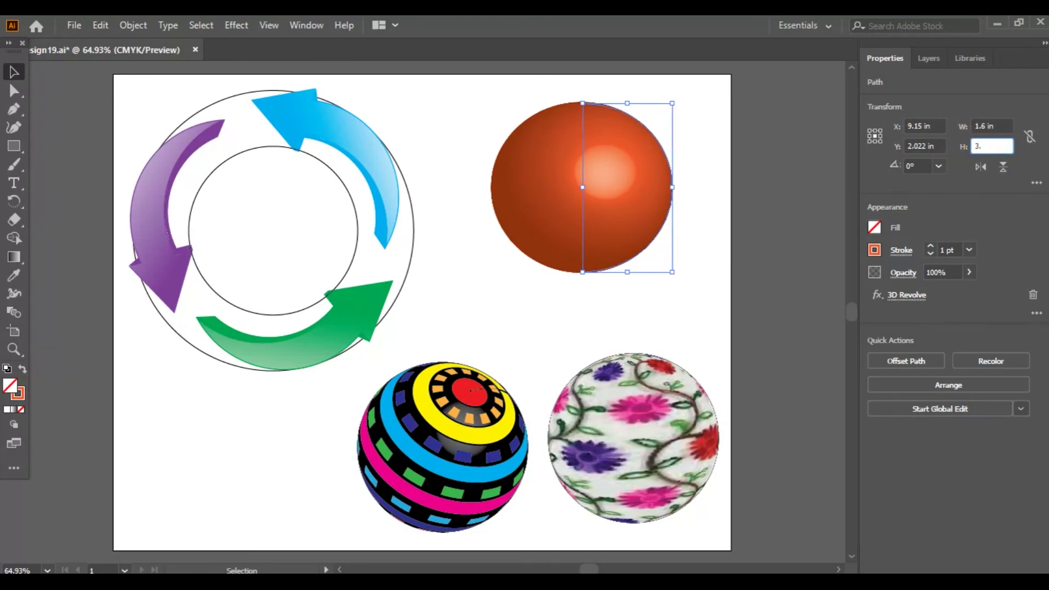
pyautogui.write('.1')
pyautogui.press('Return')
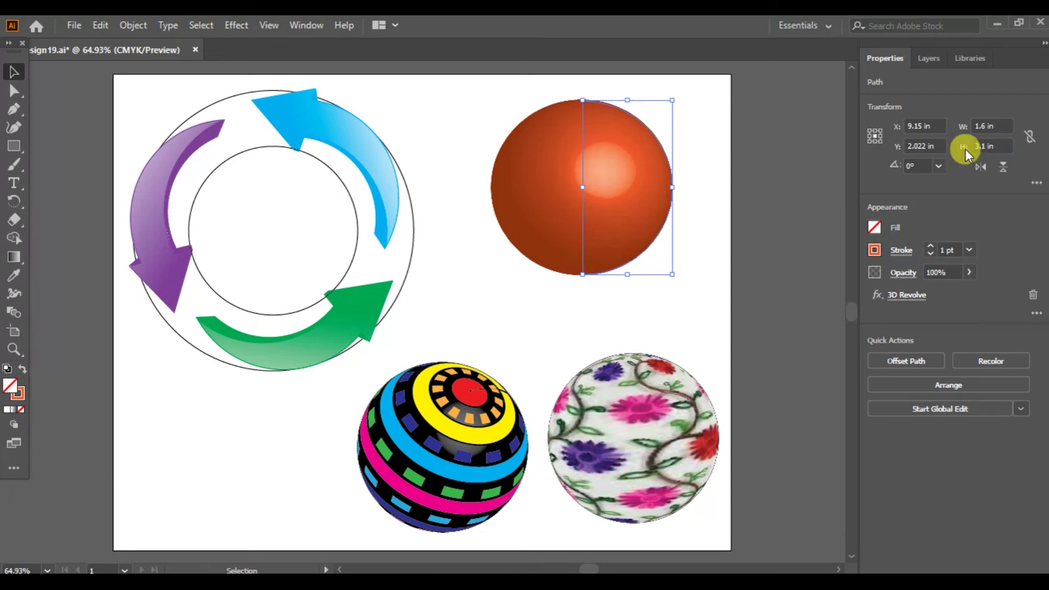
# Step: Resize the floral sphere's half-circle path to 1.6 in wide and 3.1 in high
pyautogui.click(652, 418)
pyautogui.click(994, 126)
pyautogui.write('1')
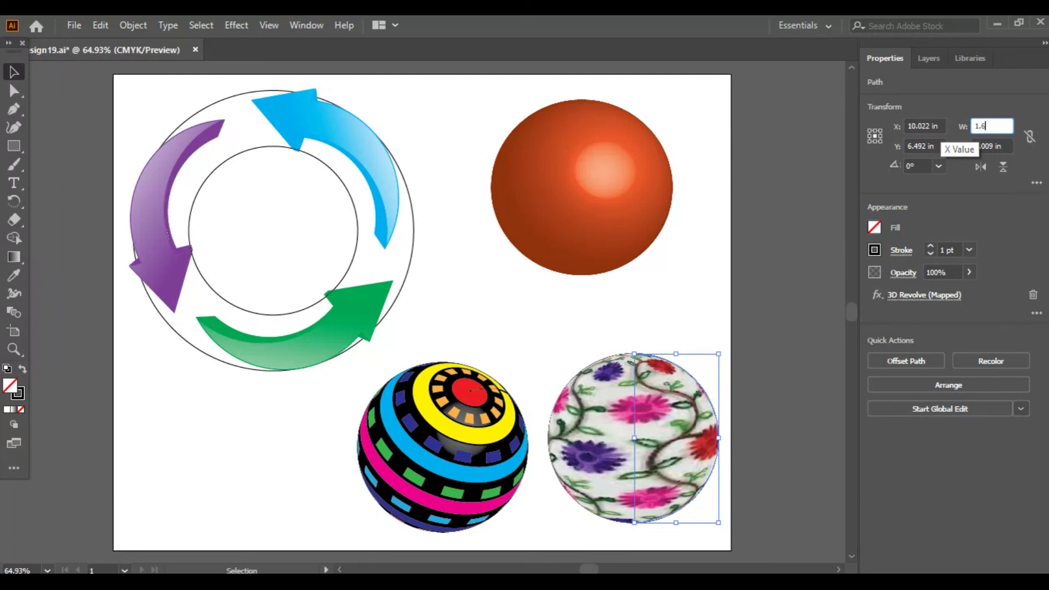
pyautogui.click(1003, 145)
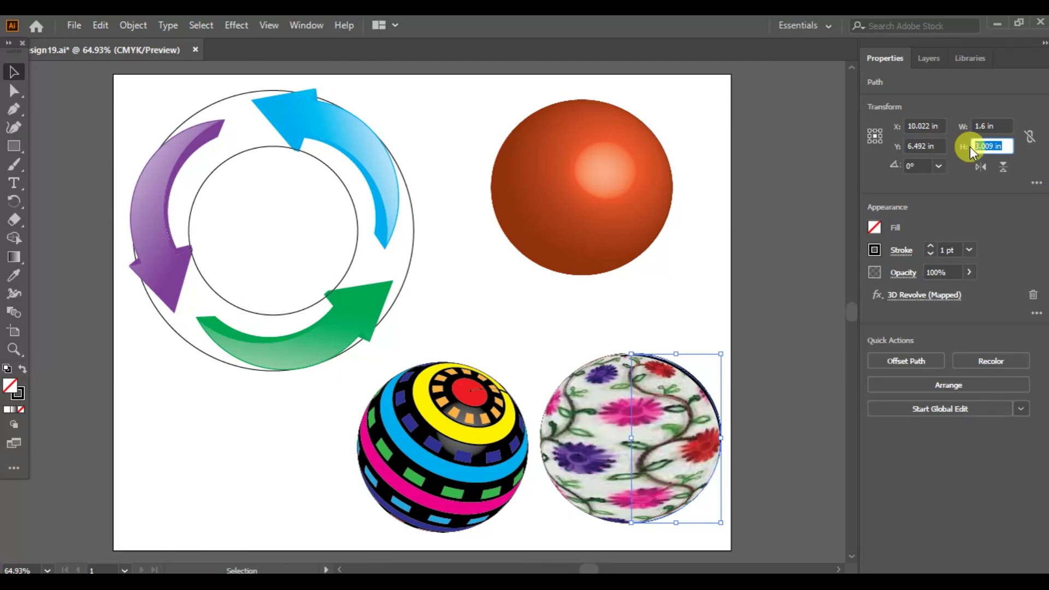
pyautogui.write('3.1')
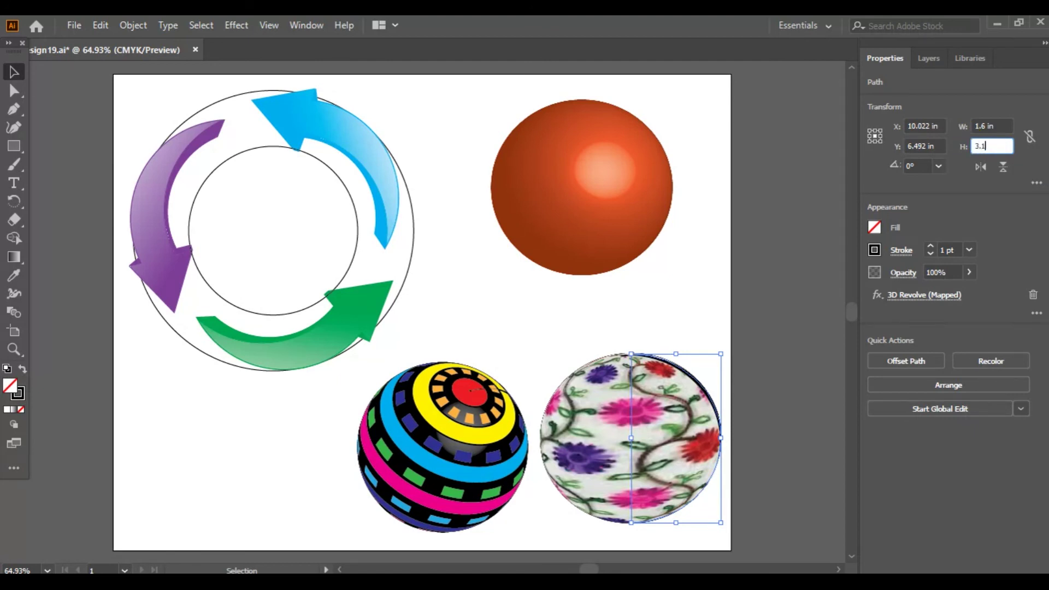
pyautogui.press('Return')
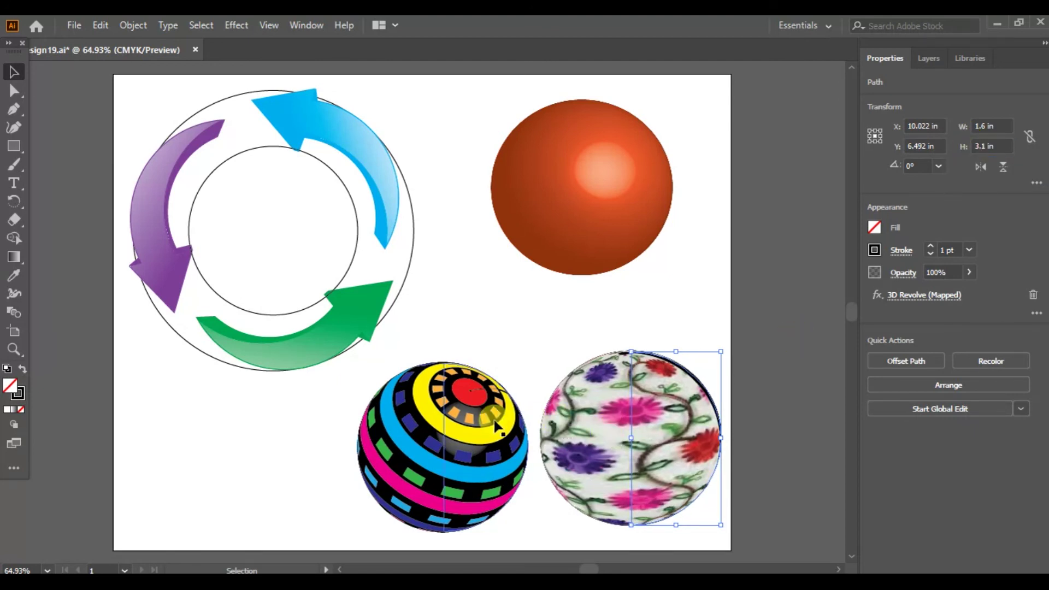
# Step: Resize the rainbow-striped sphere's half-circle path to 1.6 in wide and 3.1 in high
pyautogui.click(494, 424)
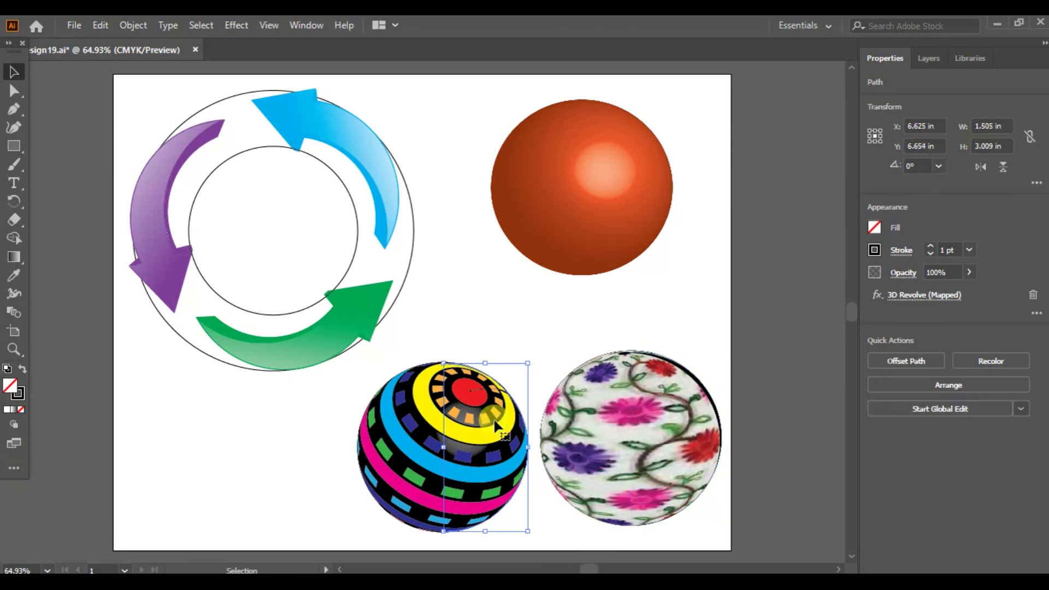
pyautogui.click(989, 126)
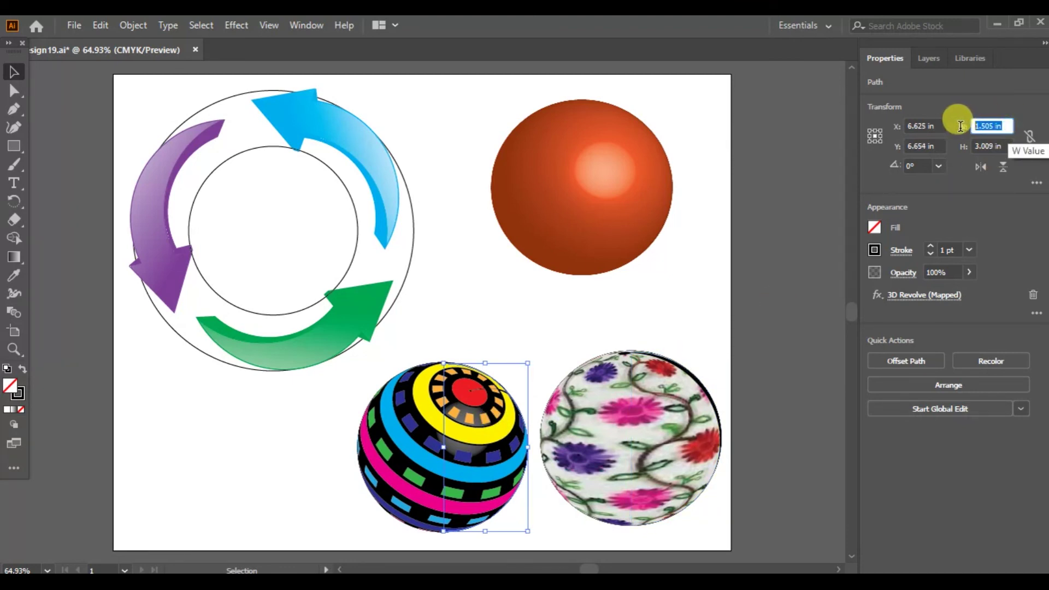
pyautogui.write('1.6')
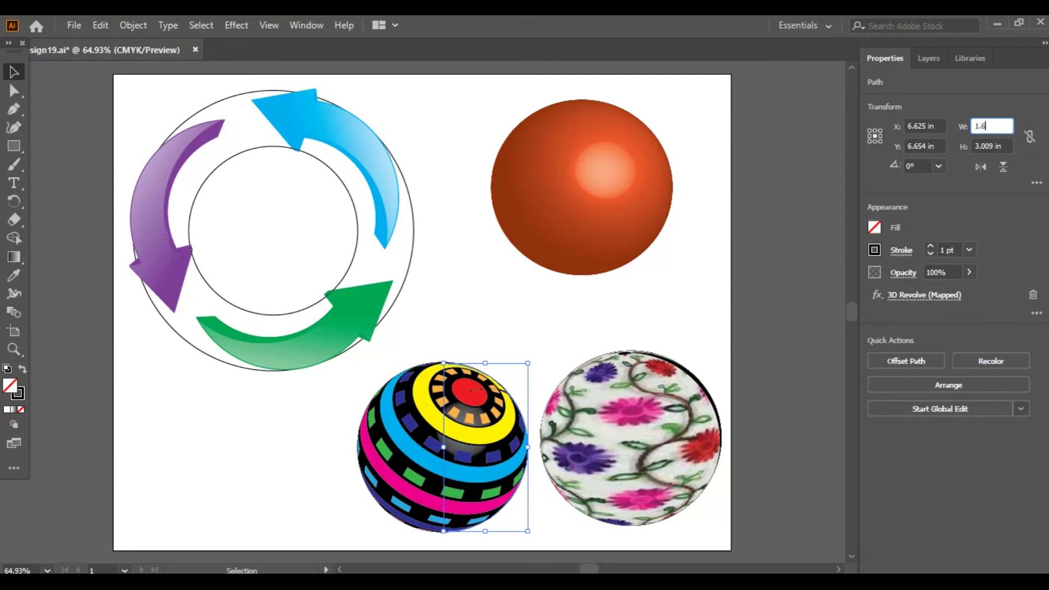
pyautogui.click(982, 147)
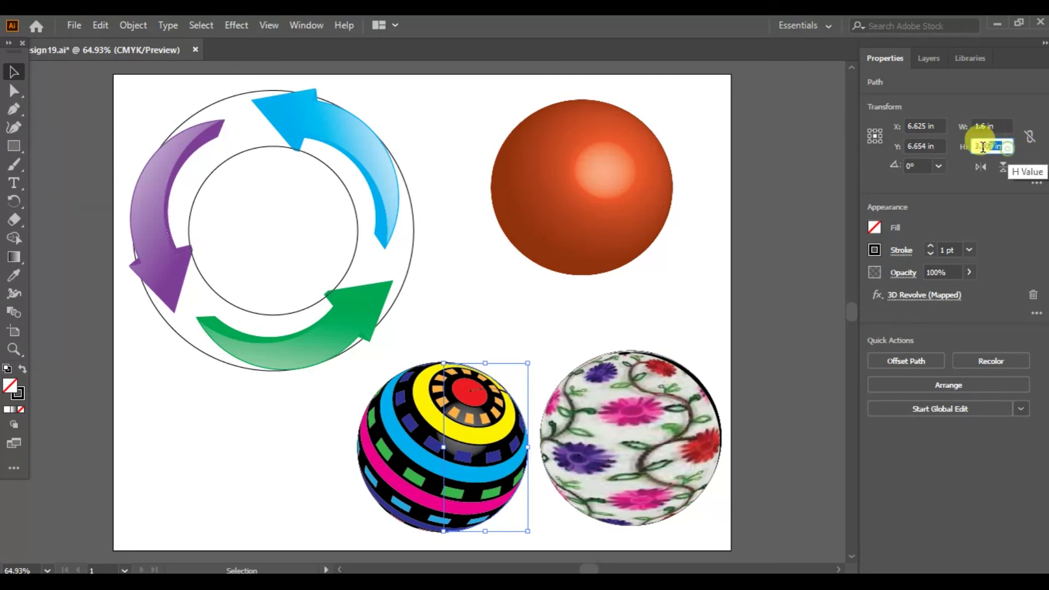
pyautogui.write('3.1')
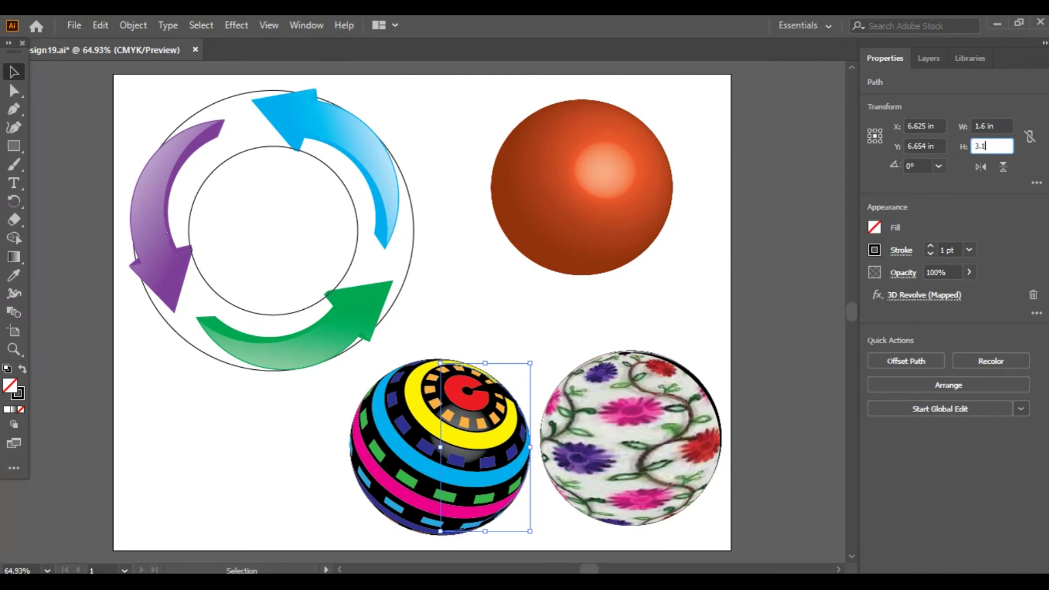
pyautogui.click(968, 152)
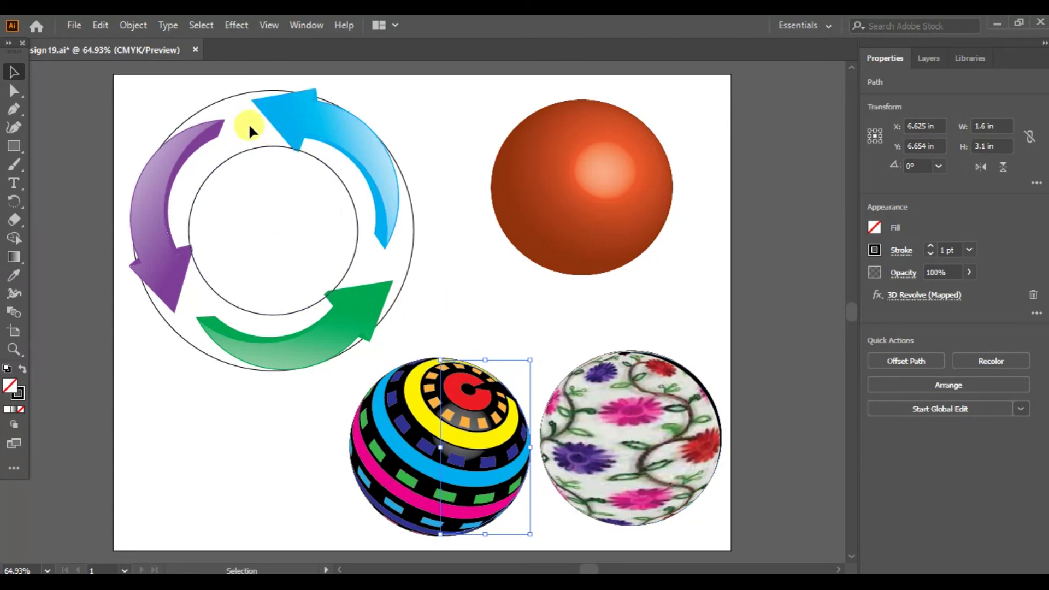
# Step: Cut the outer and inner guide circles from the arrow ring, and move the rainbow-striped sphere to the artboard's lower-left area
pyautogui.click(238, 93)
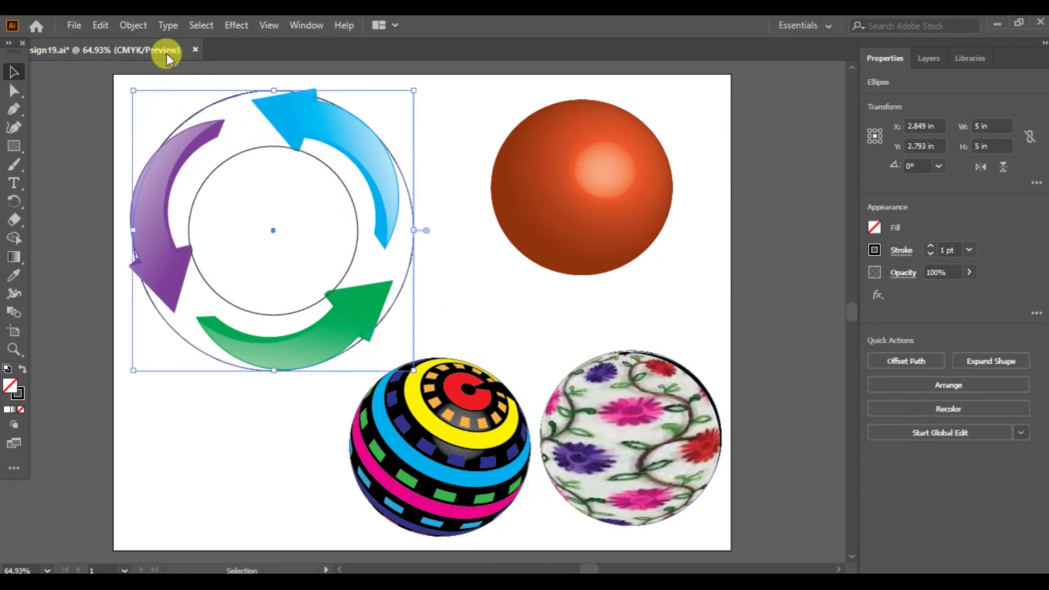
pyautogui.click(100, 25)
pyautogui.click(120, 83)
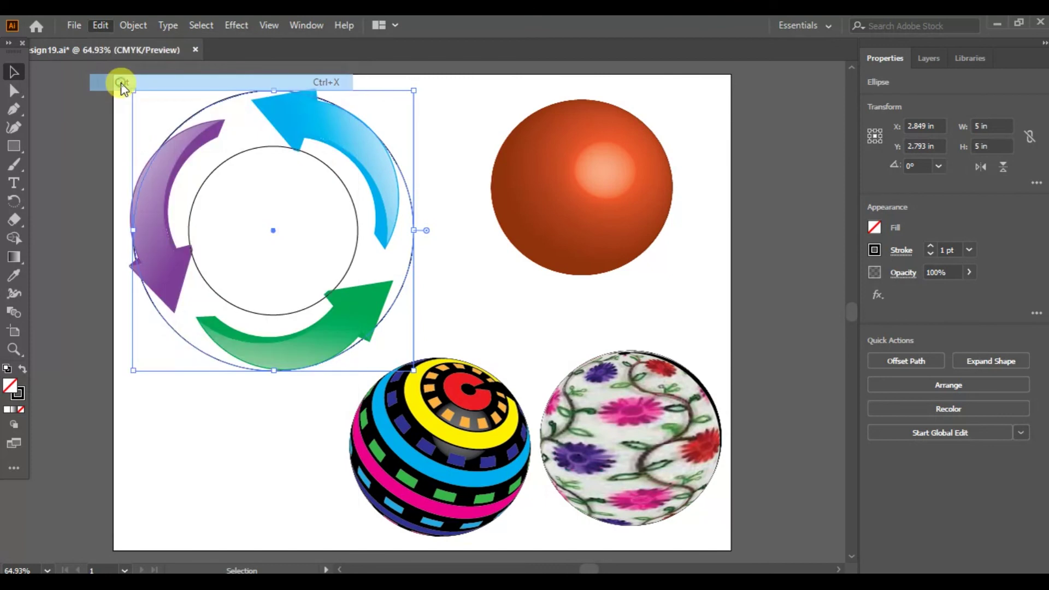
pyautogui.click(229, 161)
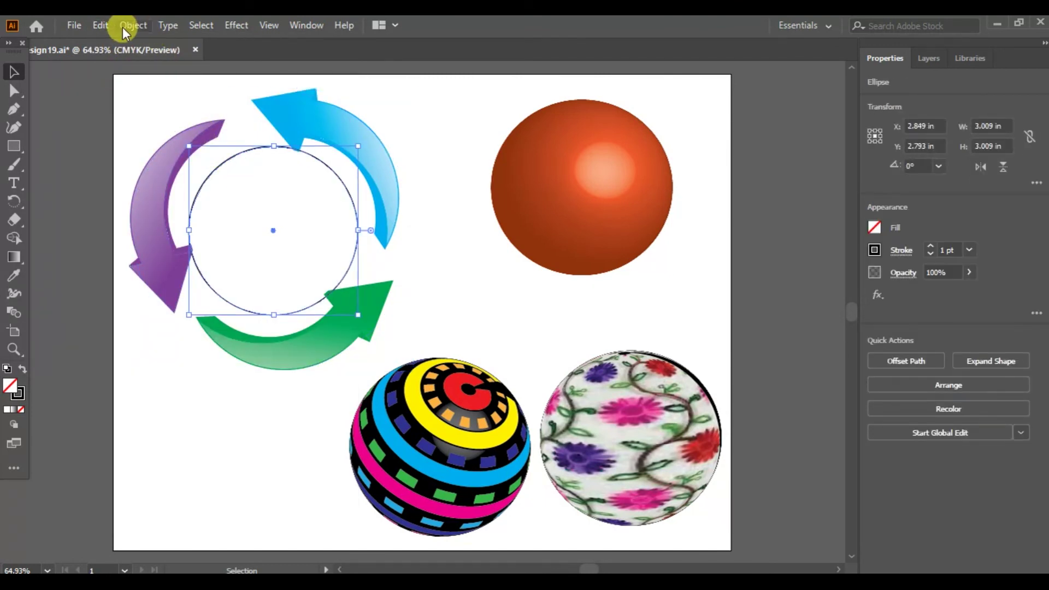
pyautogui.click(104, 24)
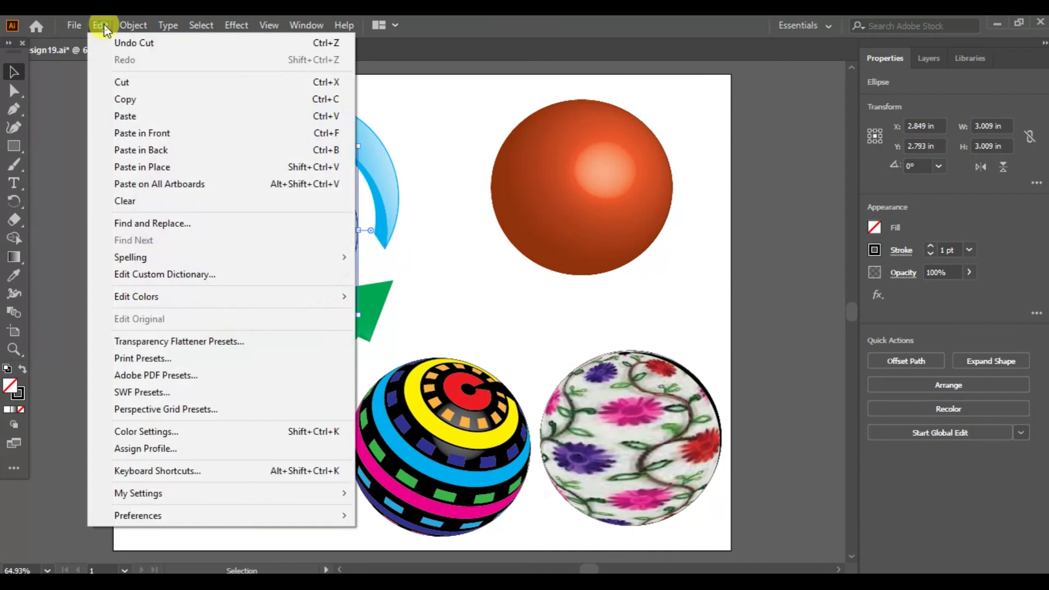
pyautogui.click(130, 82)
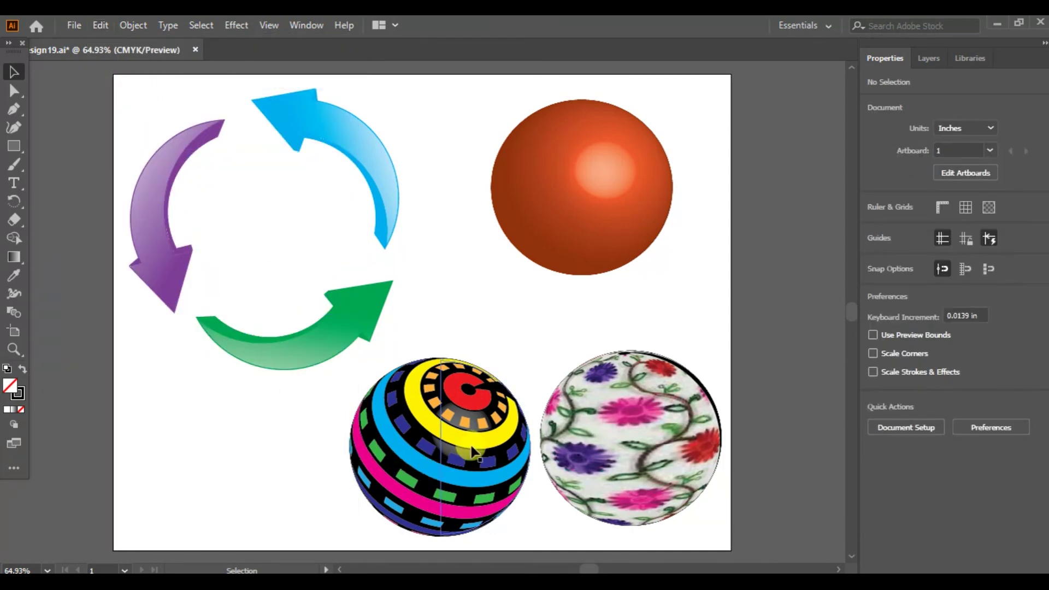
pyautogui.moveTo(471, 444); pyautogui.dragTo(271, 432)
# Step: Group the three circular arrows and resize the group to 4 in wide and 4 in high
pyautogui.moveTo(153, 98); pyautogui.dragTo(356, 320)
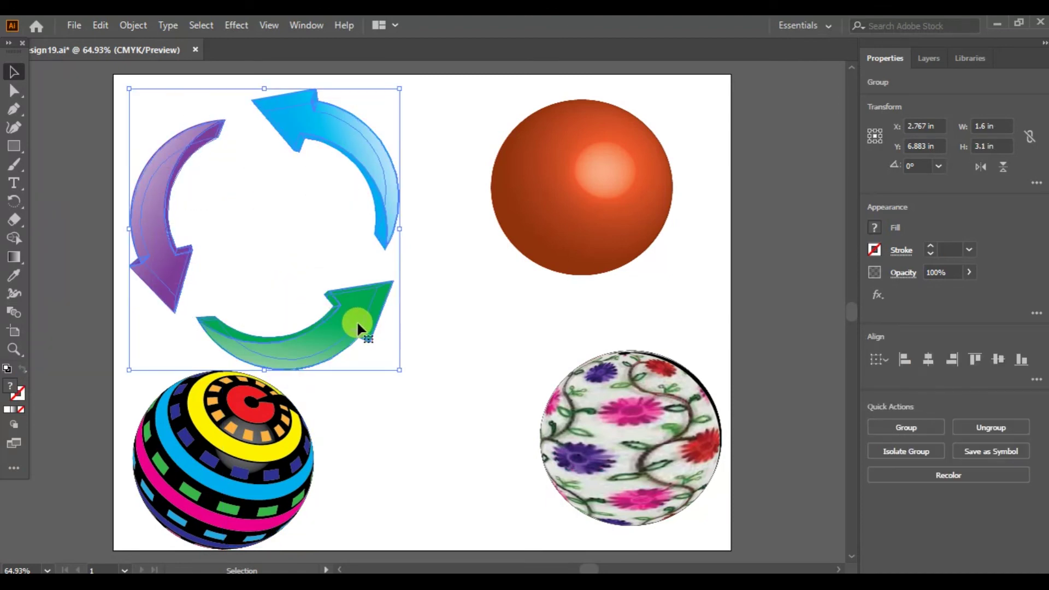
pyautogui.click(919, 427)
pyautogui.click(1000, 126)
pyautogui.write('4')
pyautogui.press('Return')
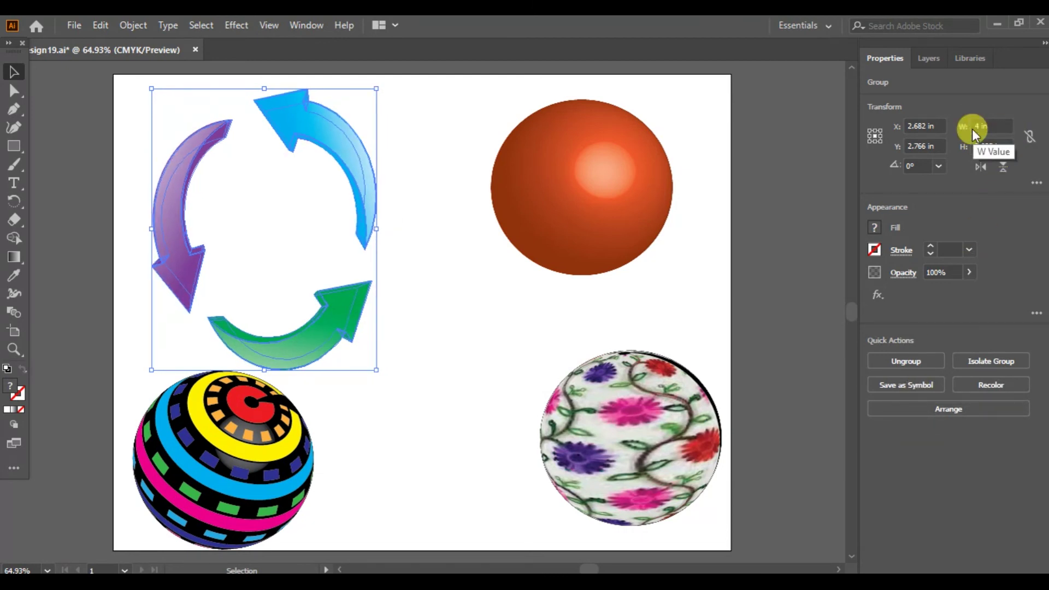
pyautogui.click(1006, 146)
pyautogui.click(1006, 146)
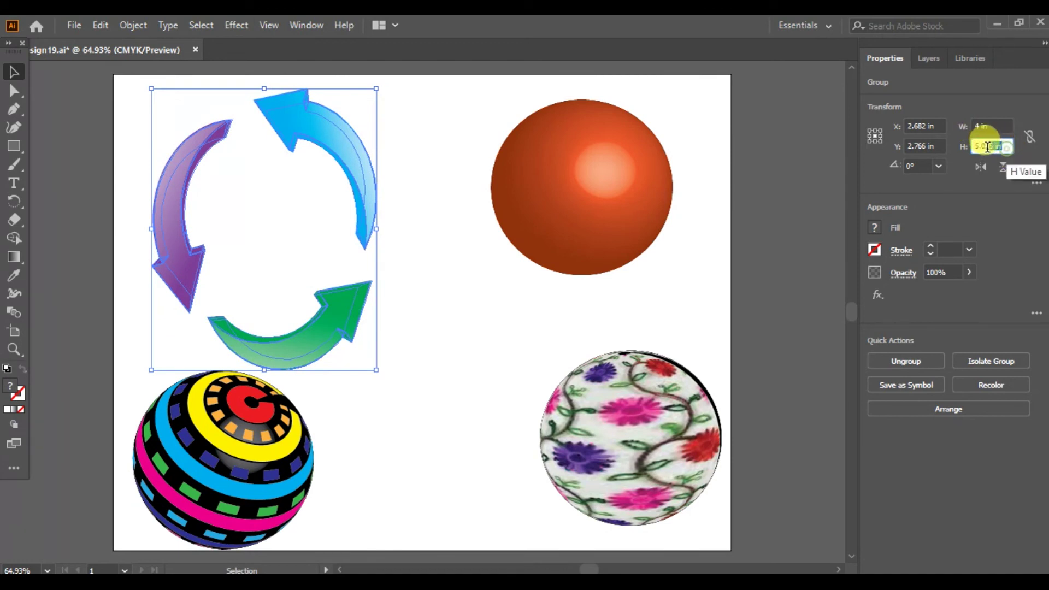
pyautogui.write('4')
pyautogui.press('Return')
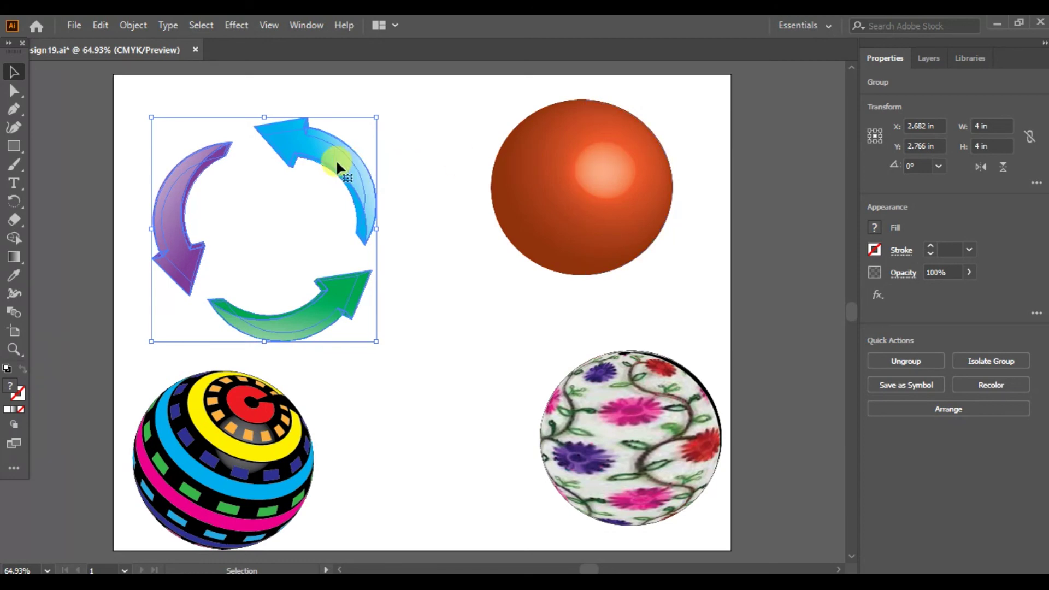
# Step: Copy and paste the arrow group, and place the duplicate around the orange sphere
pyautogui.click(107, 27)
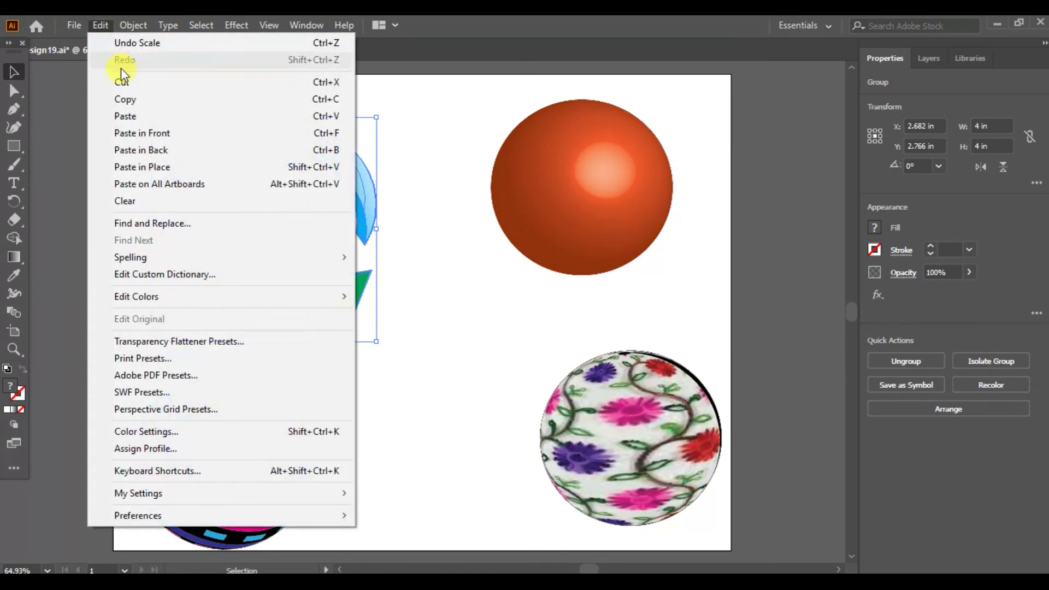
pyautogui.click(130, 98)
pyautogui.click(99, 25)
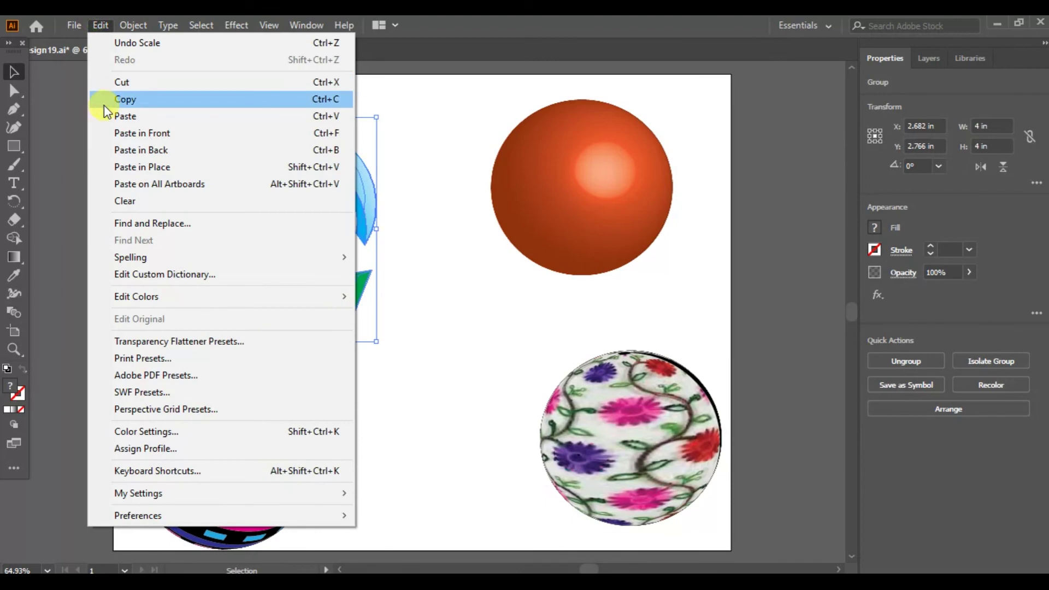
pyautogui.click(118, 114)
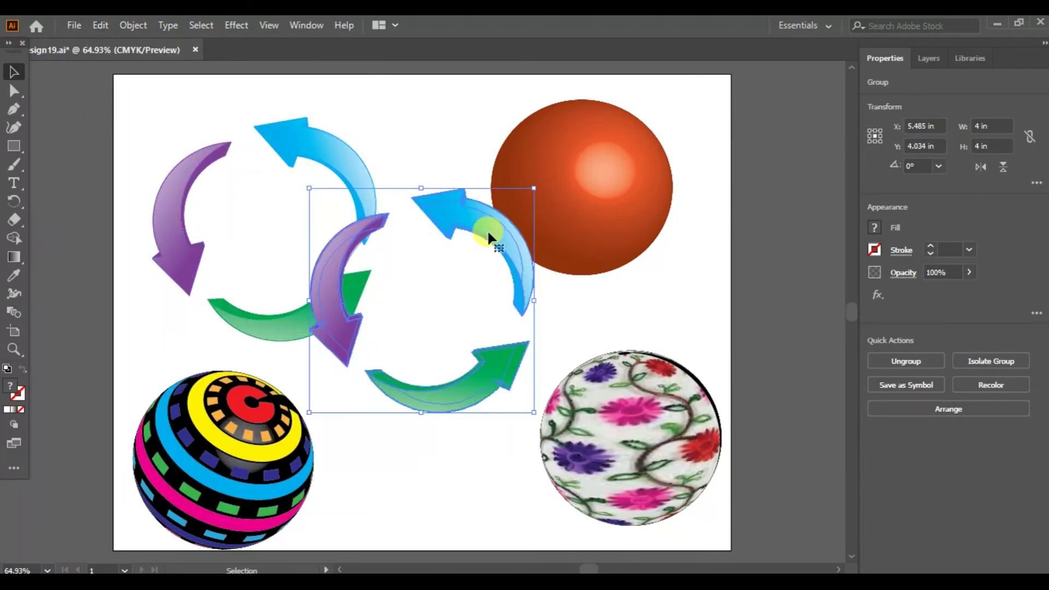
pyautogui.moveTo(486, 221); pyautogui.dragTo(640, 113)
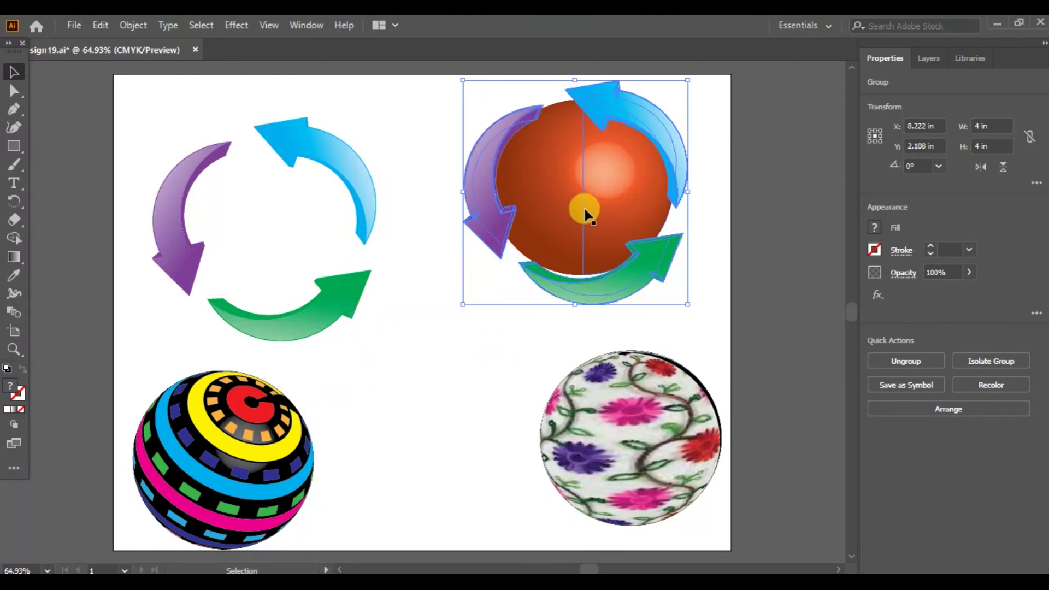
# Step: Nudge the orange sphere down to Y 2.105 in to centre it inside its arrow ring
pyautogui.click(569, 207)
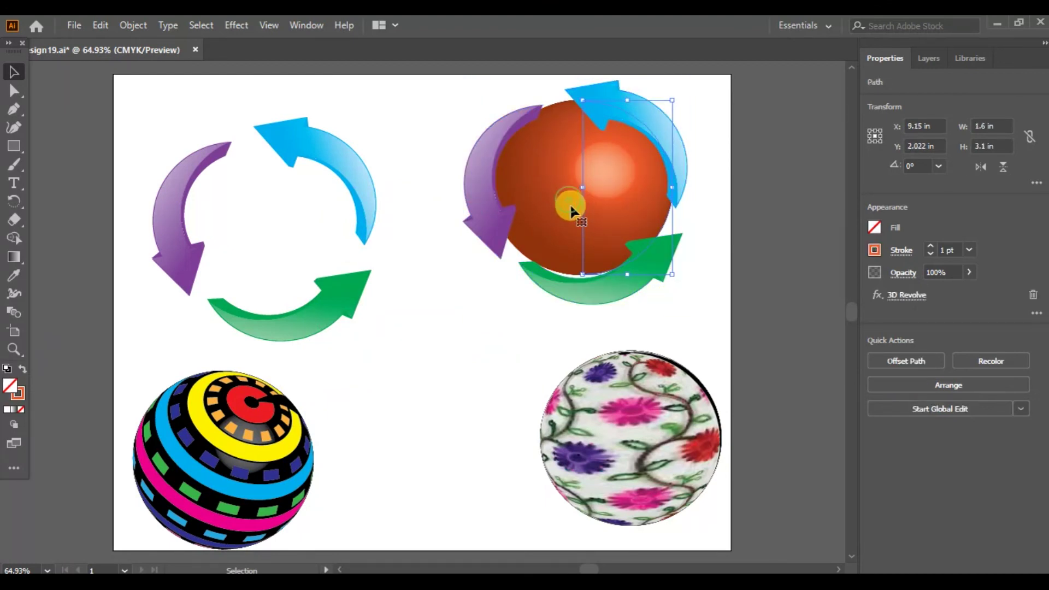
pyautogui.press('Down')
pyautogui.press('Down')
pyautogui.press('Down')
pyautogui.press('Down')
pyautogui.press('Down')
pyautogui.press('Down')
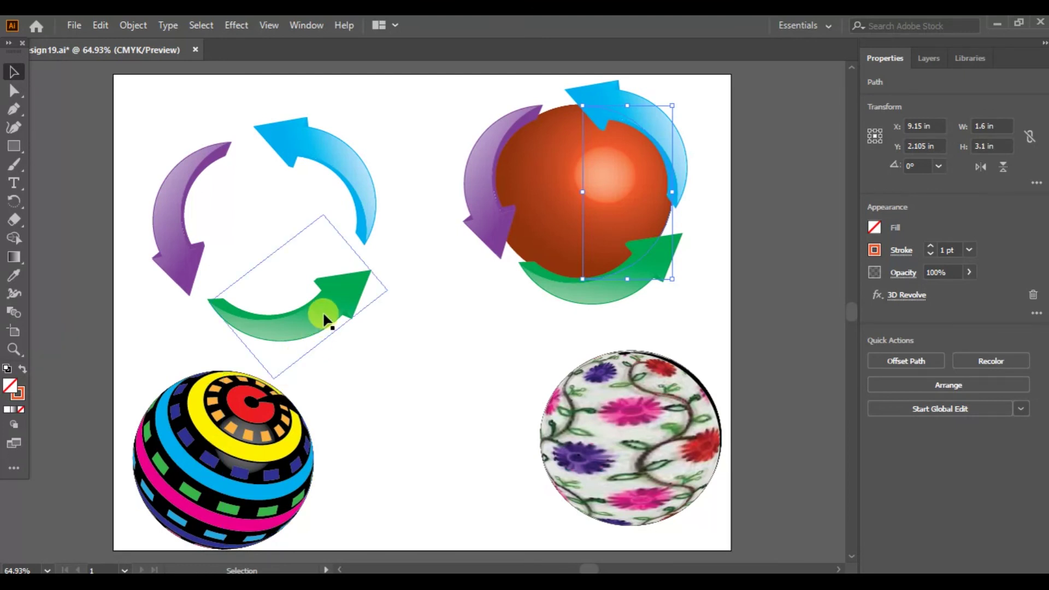
# Step: Paste another arrow group at the artboard's lower centre, and shift the original group toward the artboard's upper-left corner
pyautogui.click(96, 26)
pyautogui.click(126, 116)
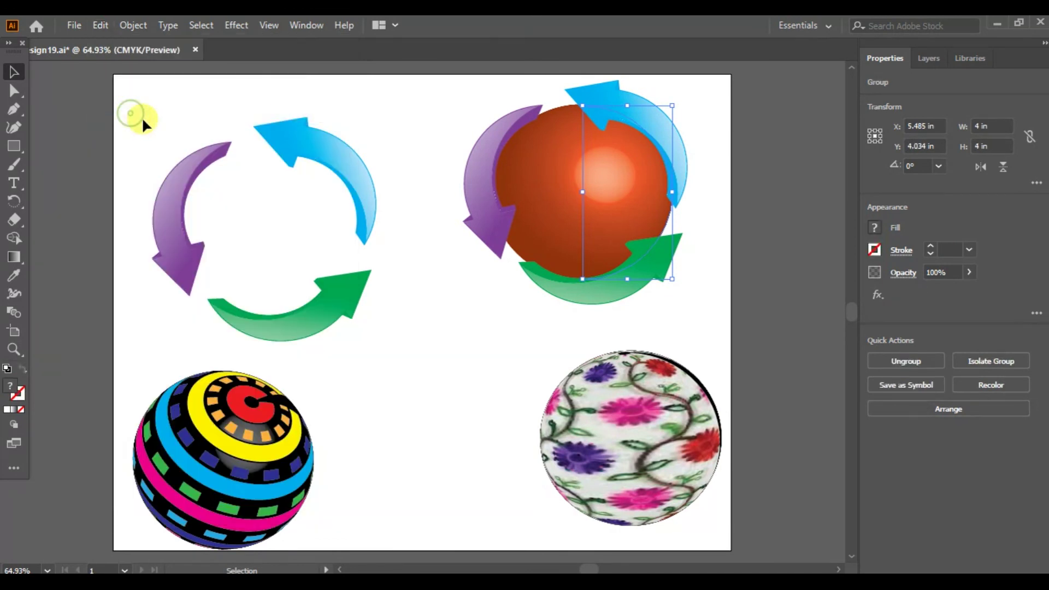
pyautogui.moveTo(468, 218); pyautogui.dragTo(484, 335)
pyautogui.moveTo(123, 118); pyautogui.dragTo(371, 298)
pyautogui.moveTo(339, 173); pyautogui.dragTo(318, 146)
# Step: Place the rainbow-striped sphere inside the original arrow ring at X 3.302 in and Y 2.174 in, and send it to the back
pyautogui.click(195, 445)
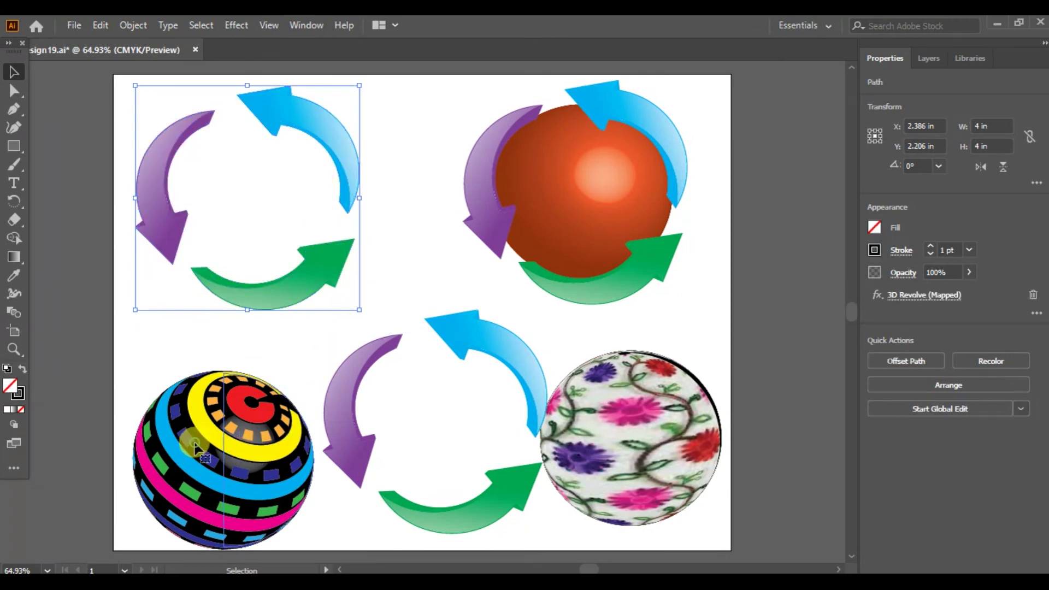
pyautogui.moveTo(249, 440); pyautogui.dragTo(275, 183)
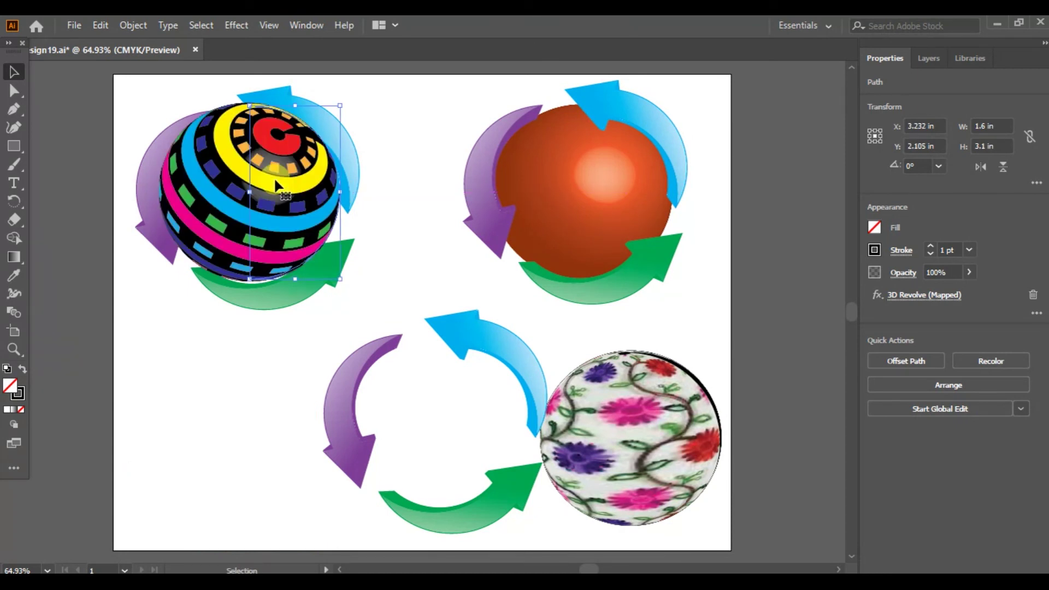
pyautogui.press('Right')
pyautogui.press('Right')
pyautogui.press('Right')
pyautogui.press('Right')
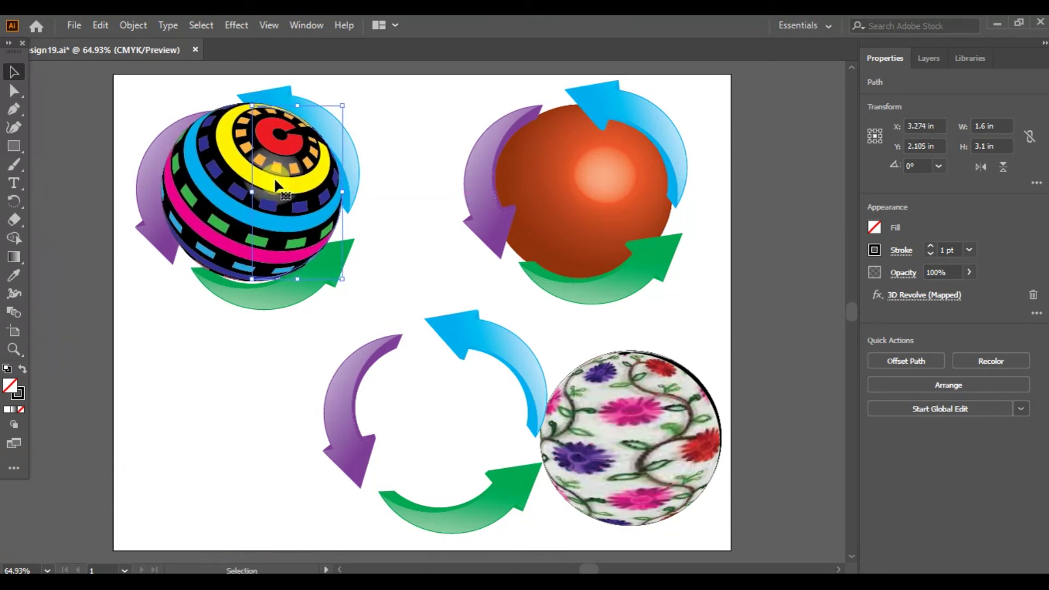
pyautogui.press('Right')
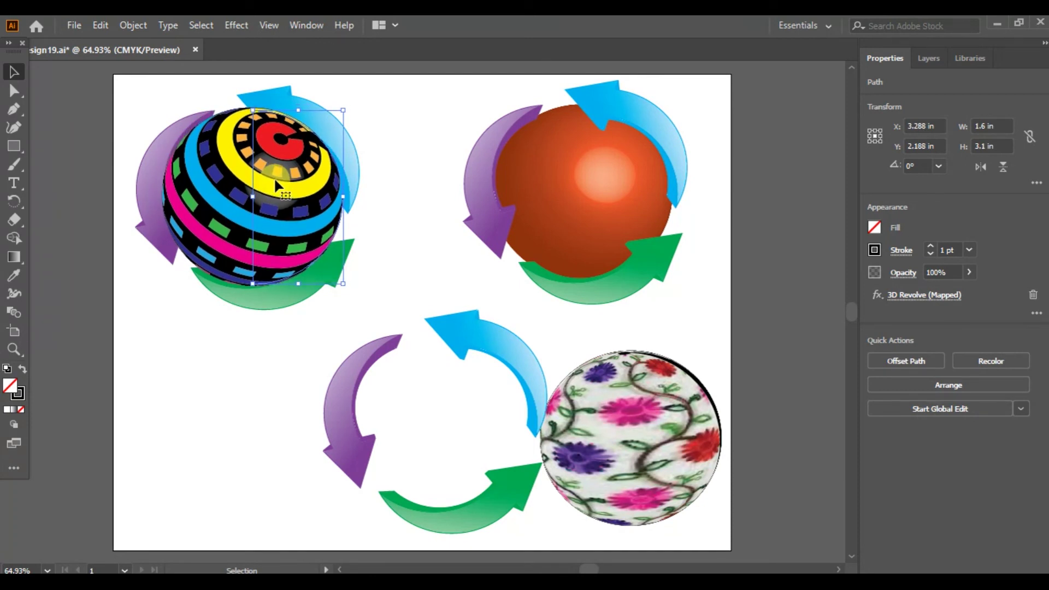
pyautogui.press('Down')
pyautogui.press('Down')
pyautogui.press('Down')
pyautogui.press('Down')
pyautogui.press('Down')
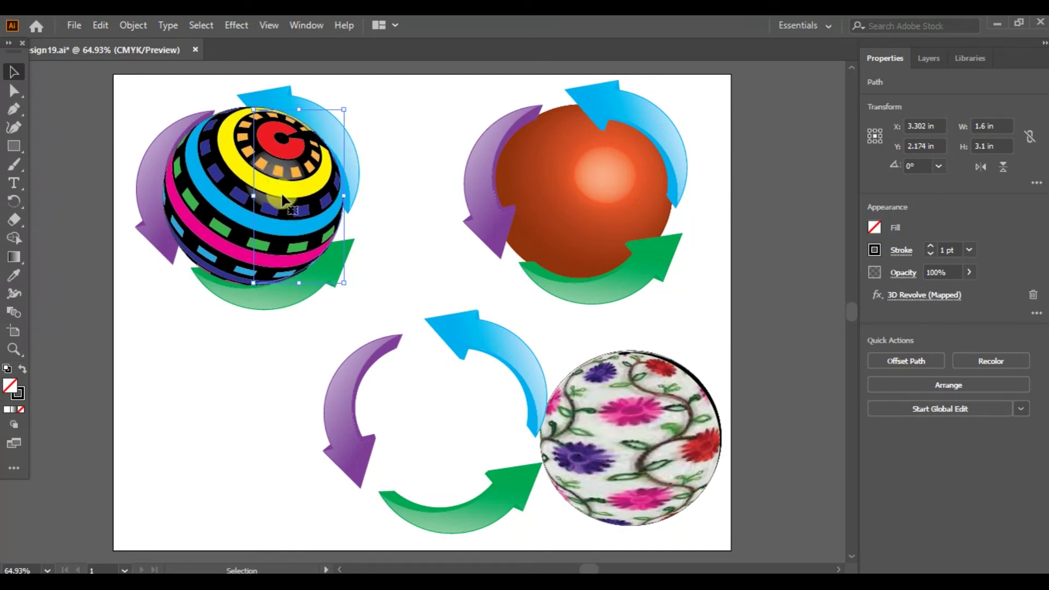
pyautogui.click(942, 382)
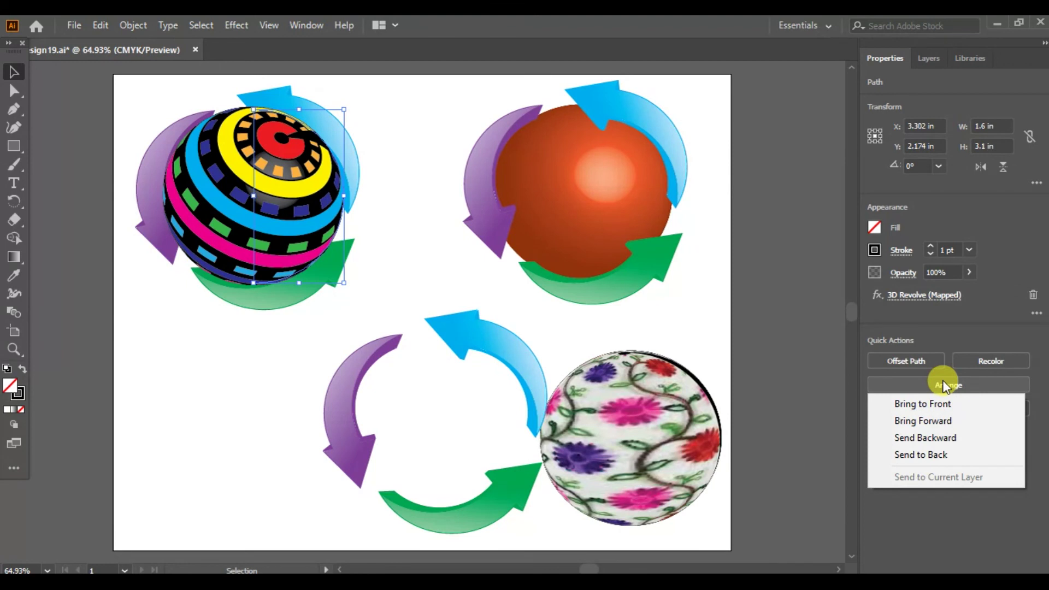
pyautogui.click(926, 453)
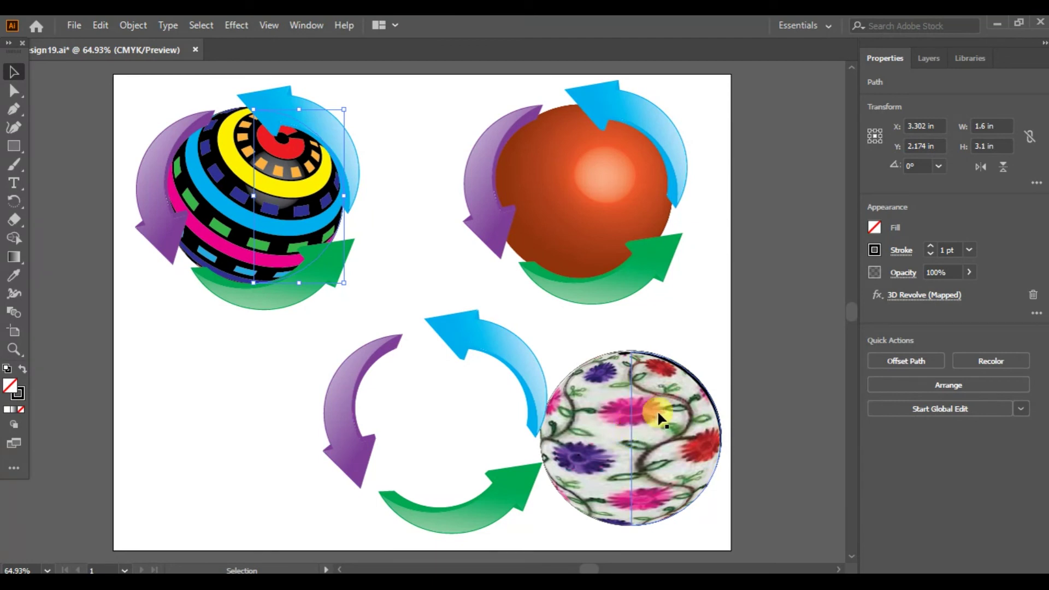
# Step: Move the floral sphere into the lower arrow ring, positioned at X 6.671 in and Y 6.231 in, and clear the selection
pyautogui.moveTo(663, 404); pyautogui.dragTo(473, 389)
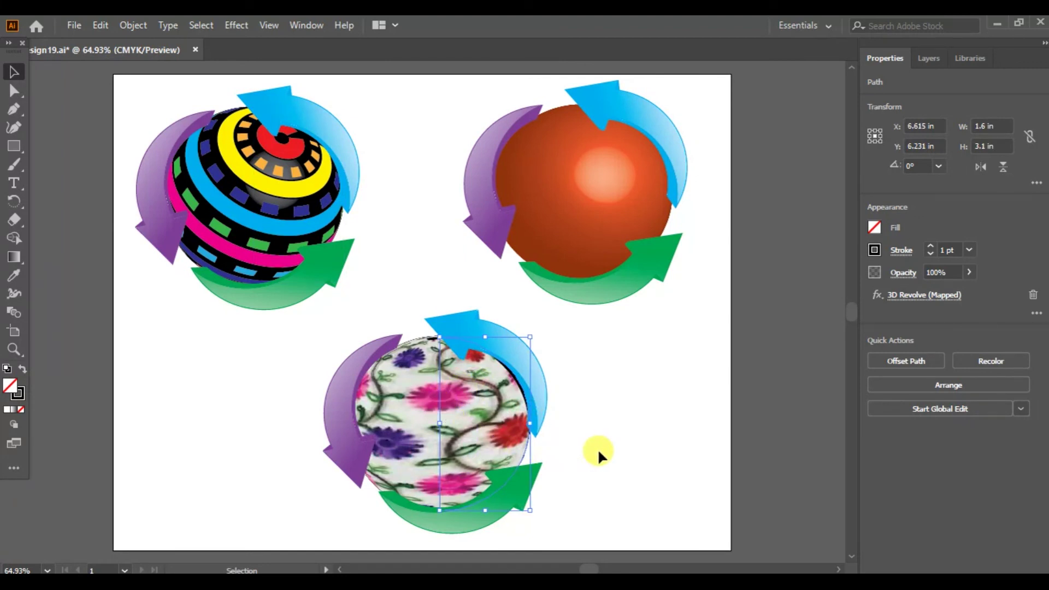
pyautogui.press('Right')
pyautogui.press('Right')
pyautogui.press('Right')
pyautogui.press('Right')
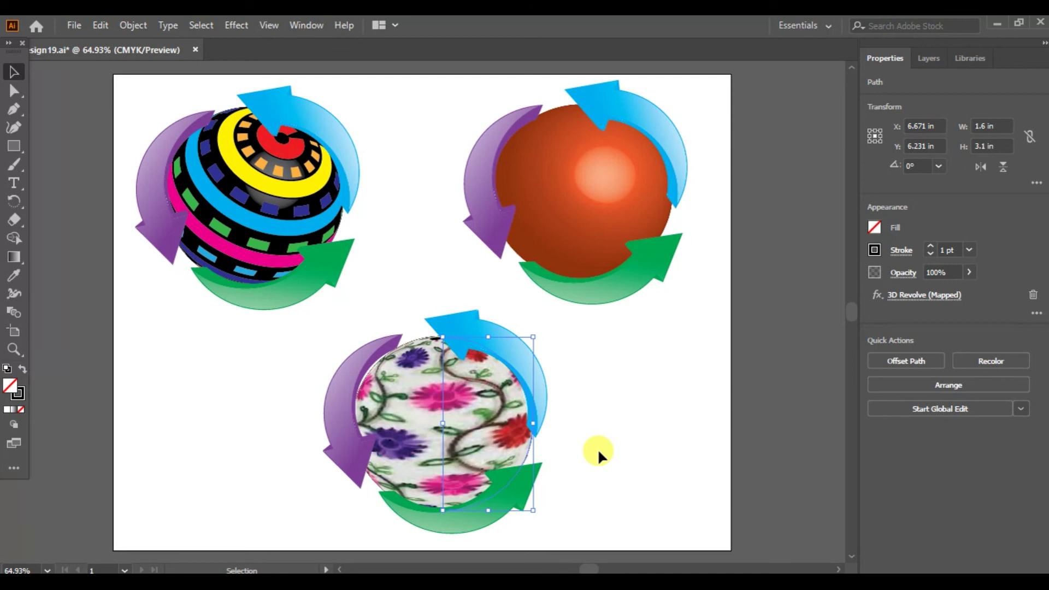
pyautogui.click(597, 437)
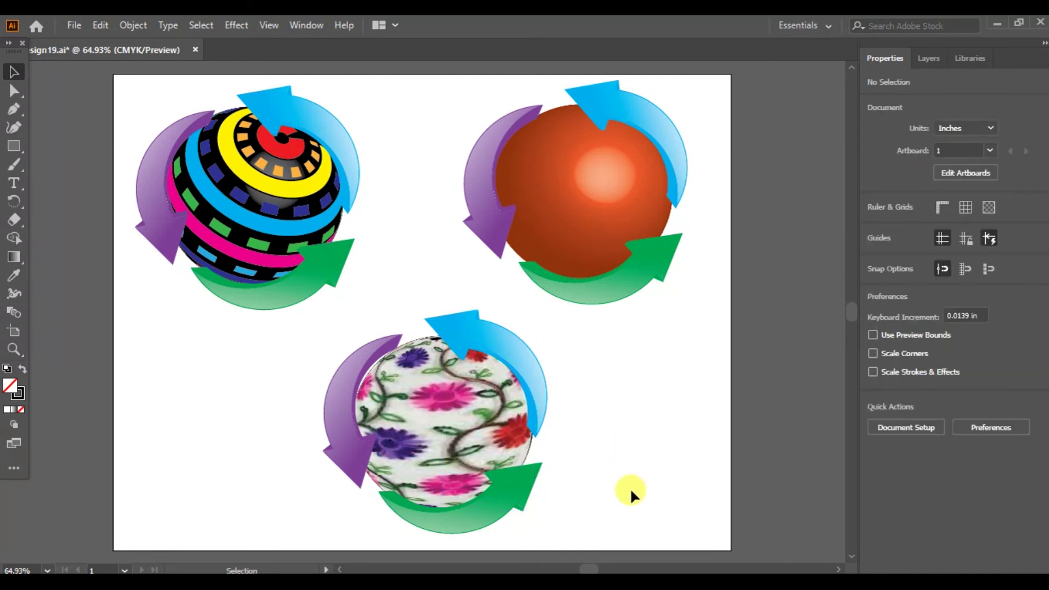
pyautogui.click(262, 24)
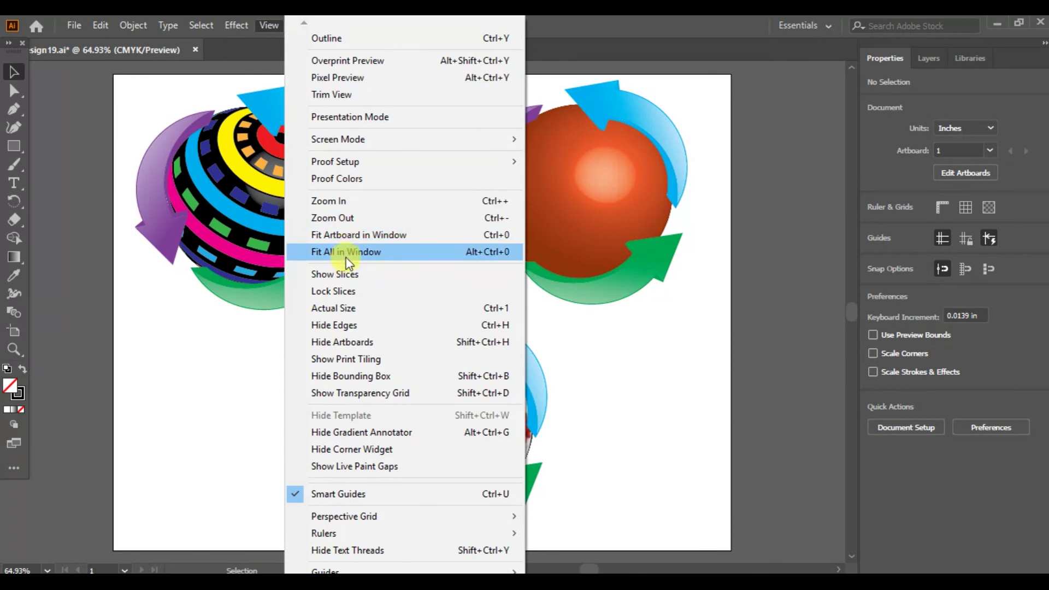
pyautogui.click(346, 256)
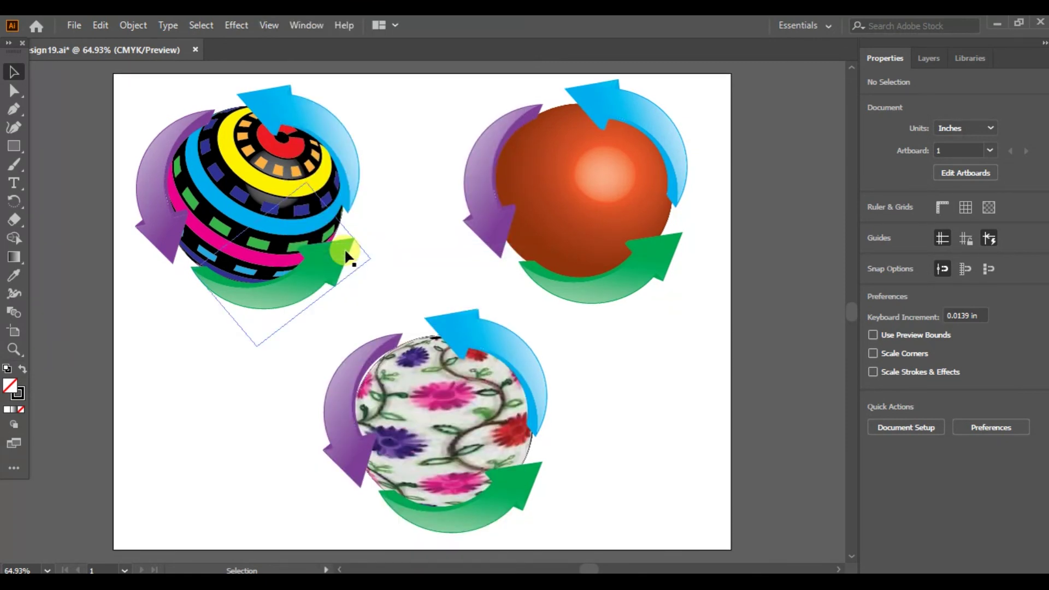
pyautogui.click(214, 25)
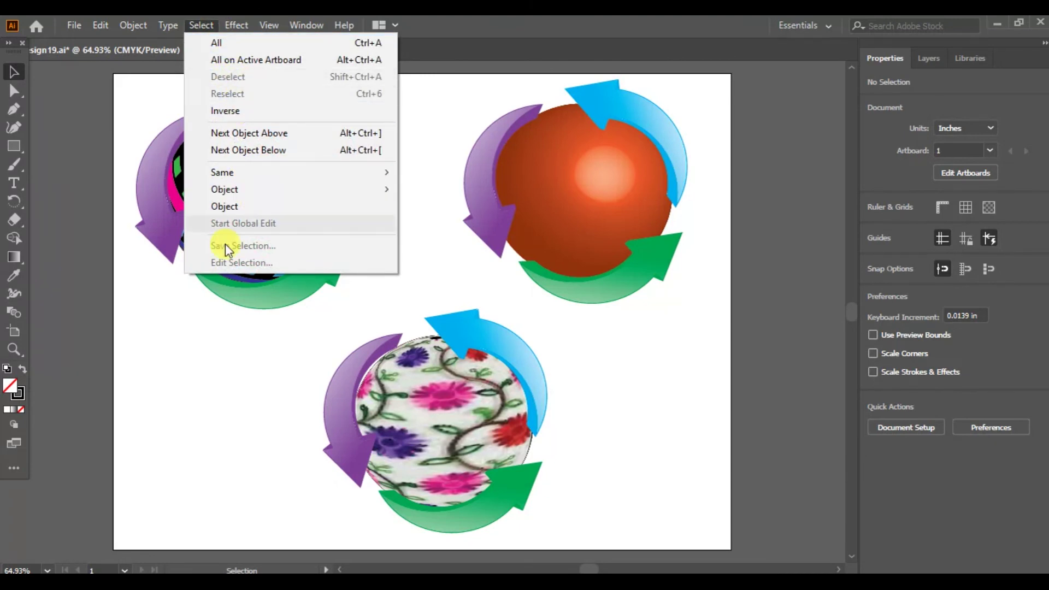
pyautogui.click(212, 359)
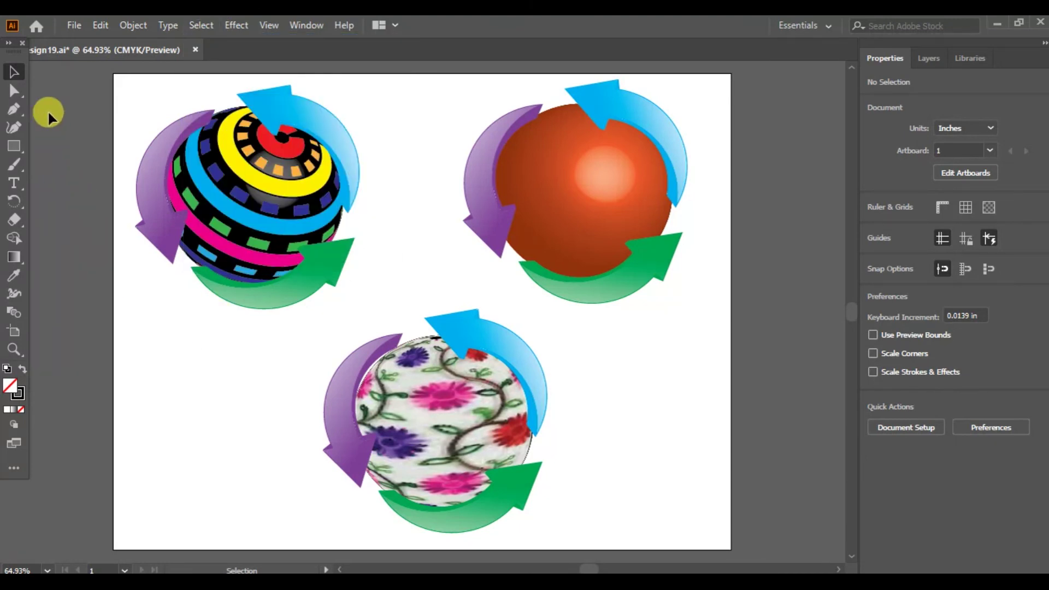